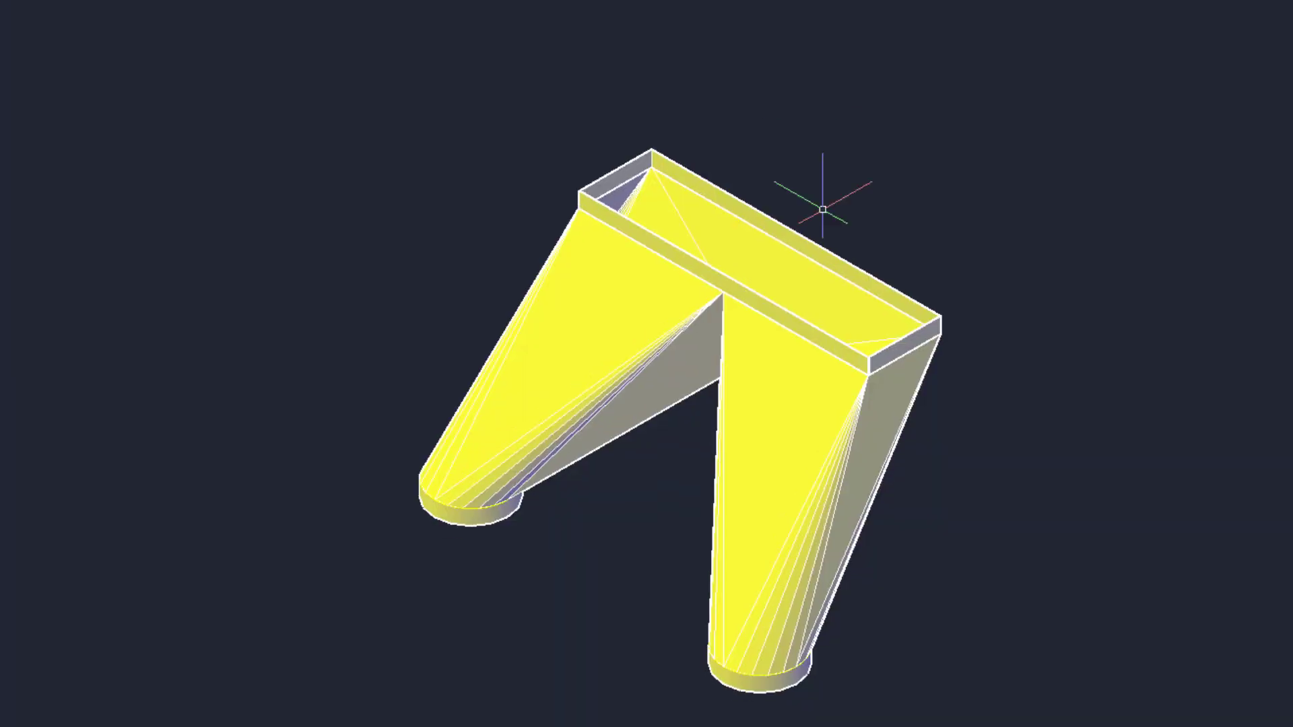
Step: Zoom and orbit the shaded pants duct to inspect its front arch and underside
scroll(723, 287, "up", 5)
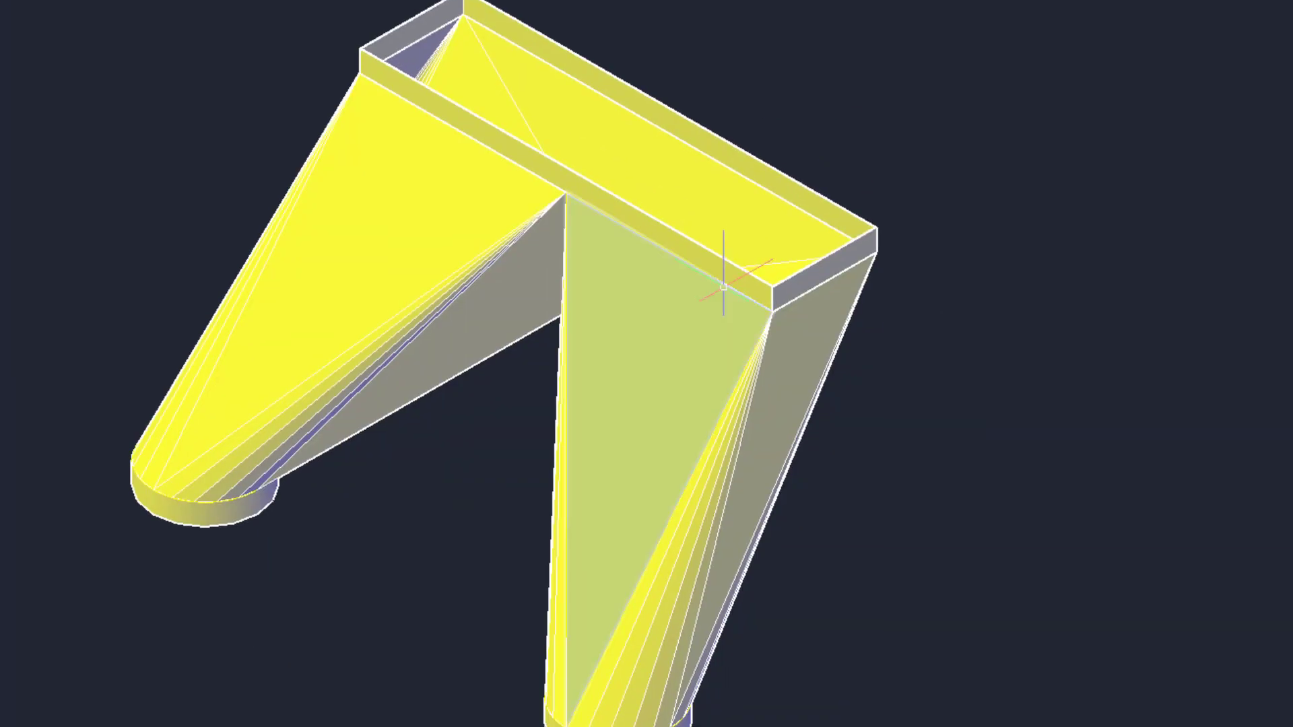
scroll(723, 286, "down", 5)
scroll(1250, 346, "down", 2)
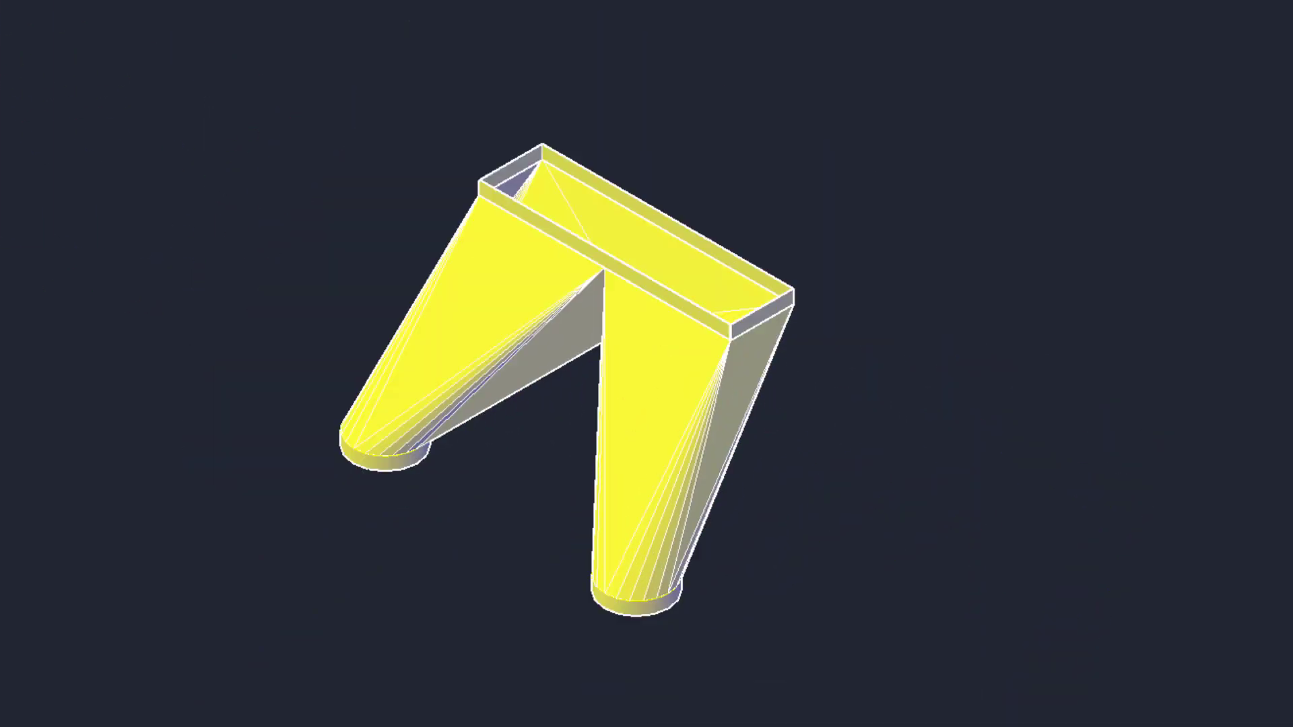
mouse_move(1080, 251)
middle_mouse_down("shift")
mouse_move(855, 378)
mouse_move(823, 436)
mouse_move(1036, 445)
mouse_move(1069, 523)
mouse_move(837, 503)
mouse_move(762, 514)
mouse_move(850, 552)
mouse_move(851, 508)
mouse_move(878, 523)
mouse_move(919, 516)
middle_mouse_up("shift")
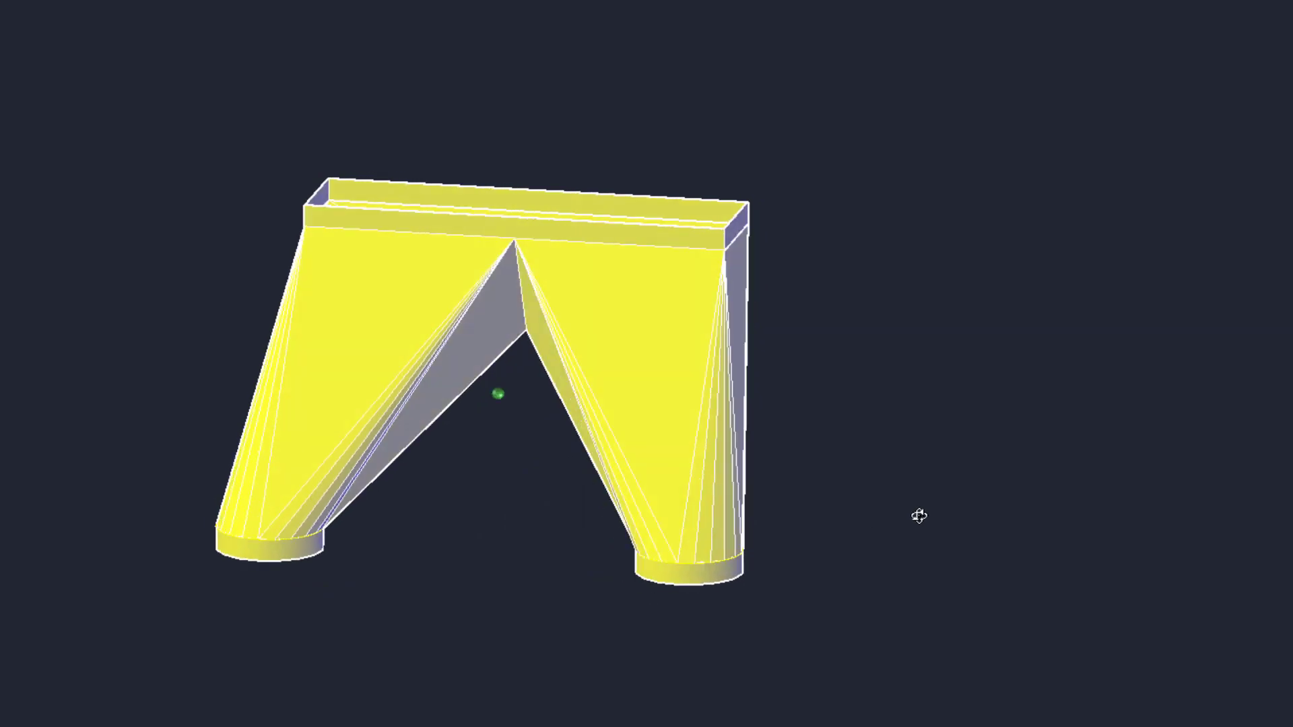
scroll(898, 497, "down", 2)
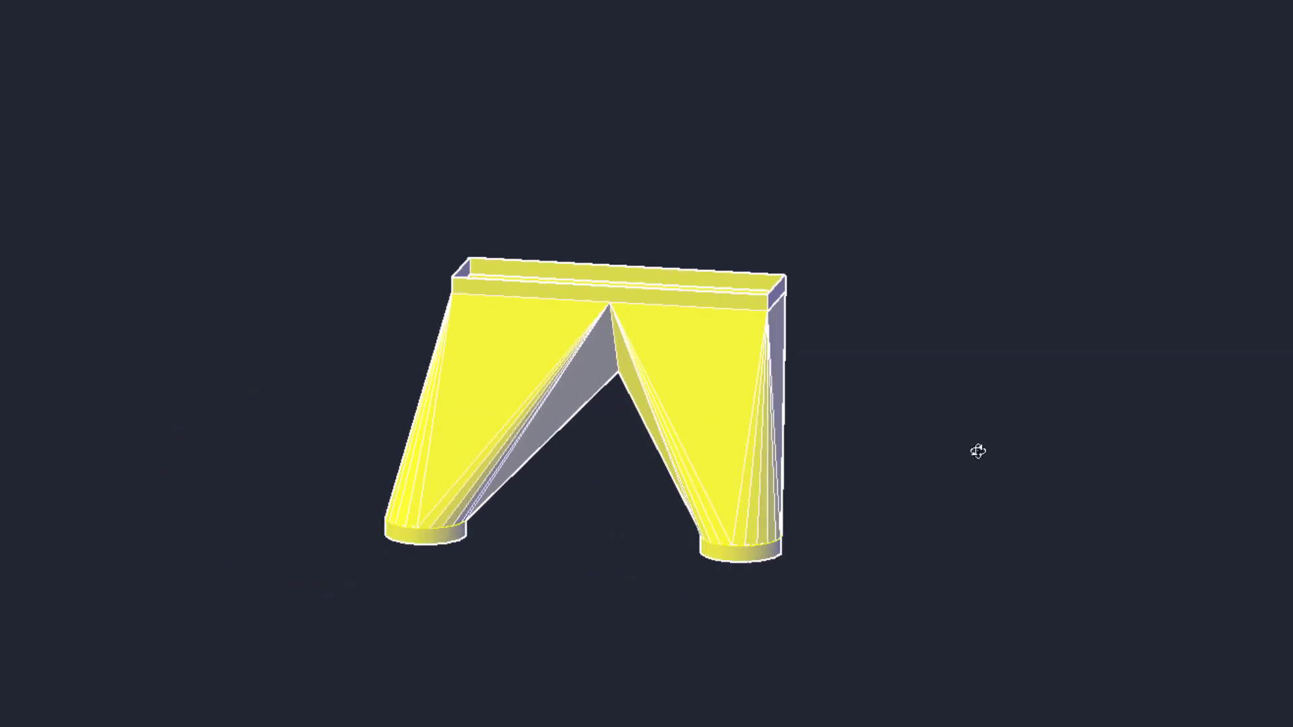
mouse_move(978, 451)
middle_mouse_down("shift")
mouse_move(781, 447)
mouse_move(99, 508)
mouse_move(871, 252)
mouse_move(650, 587)
mouse_move(404, 537)
mouse_move(817, 291)
mouse_move(407, 346)
mouse_move(823, 375)
mouse_move(716, 421)
mouse_move(453, 465)
mouse_move(813, 393)
mouse_move(624, 355)
mouse_move(555, 603)
mouse_move(493, 626)
mouse_move(966, 504)
mouse_move(476, 617)
mouse_move(442, 465)
mouse_move(593, 446)
middle_mouse_up("shift")
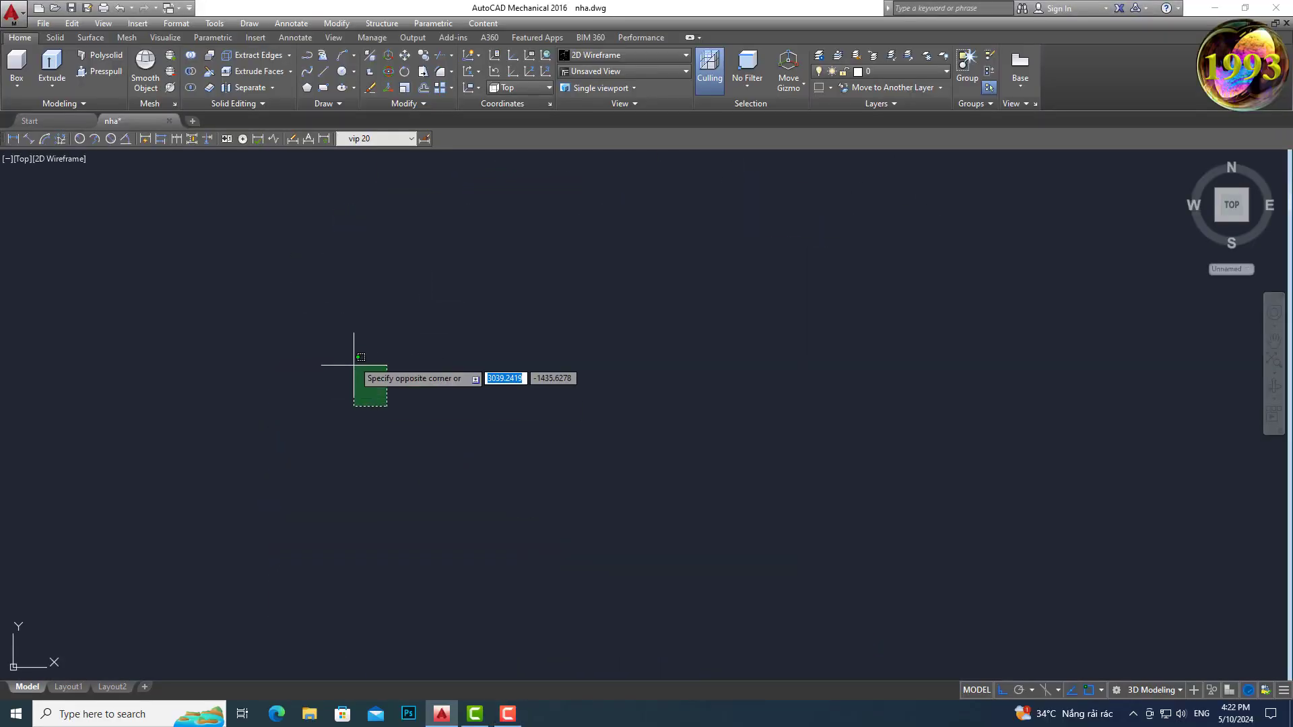
Step: Draw a 200 by 800 rectangle in the empty top view
left_click(582, 364)
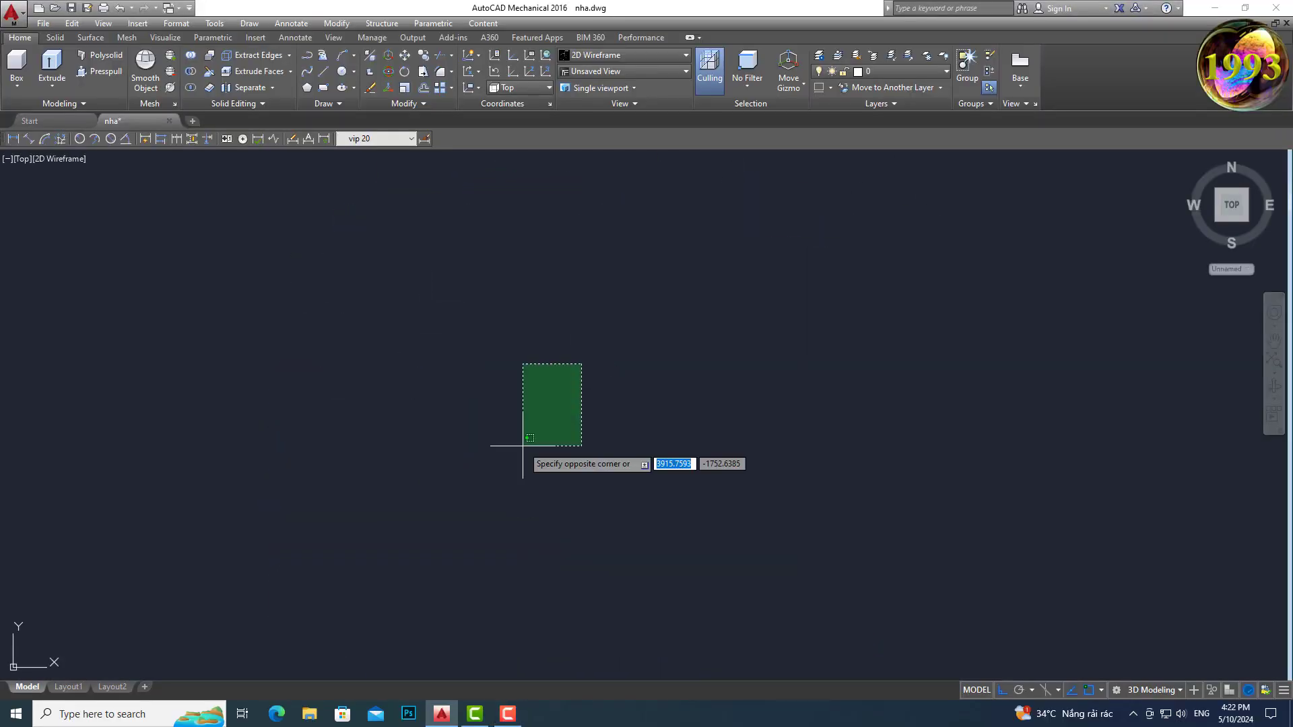
left_click(523, 445)
type("rec")
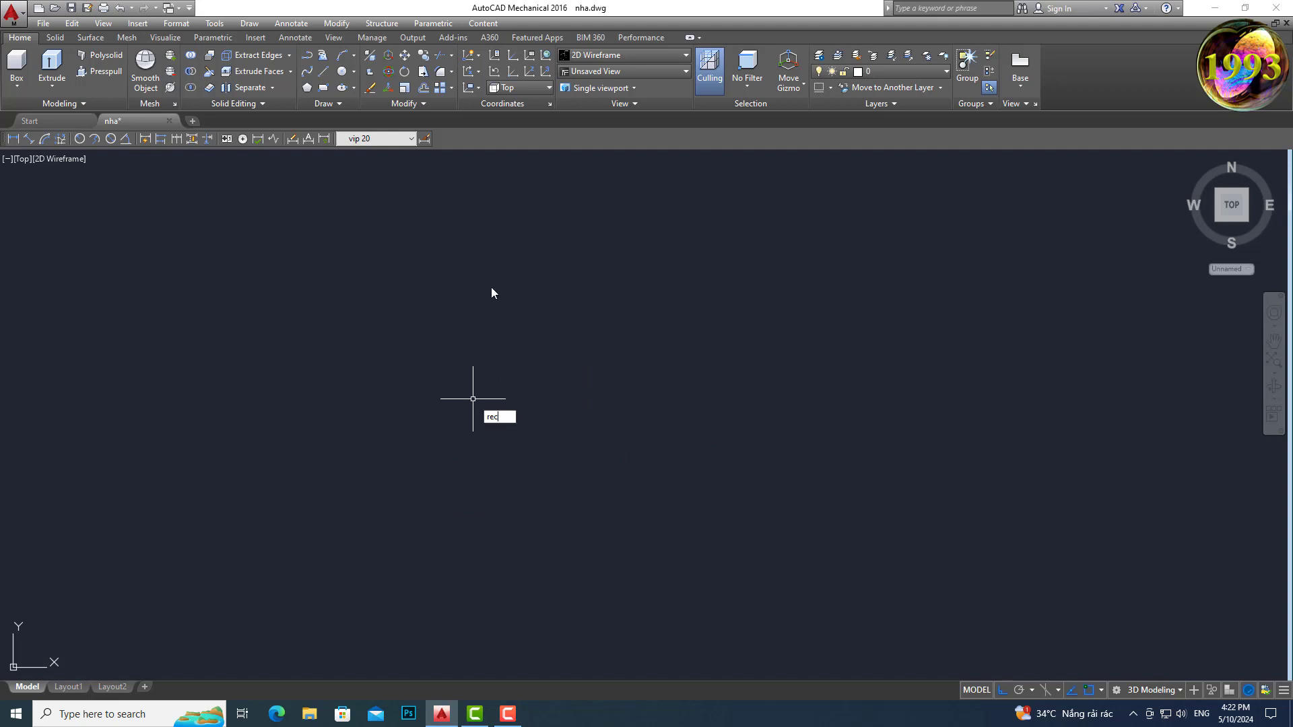
key("Return")
left_click(492, 287)
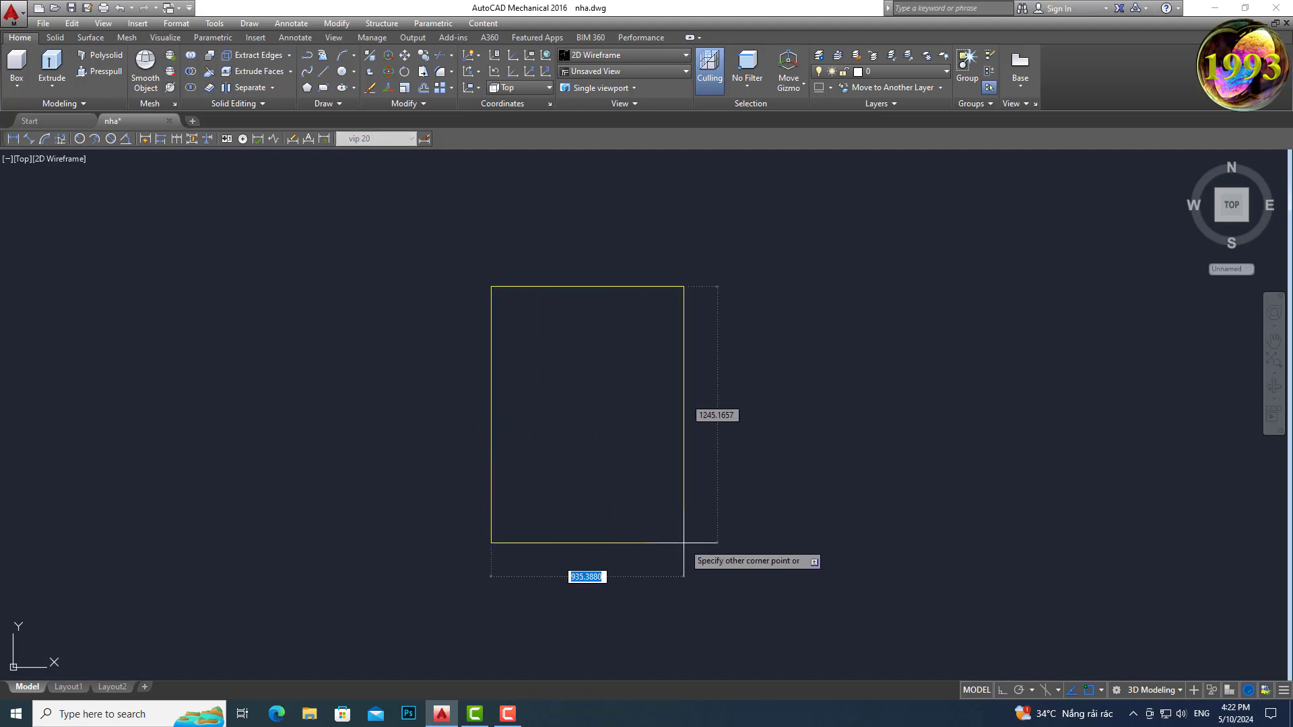
key("Tab")
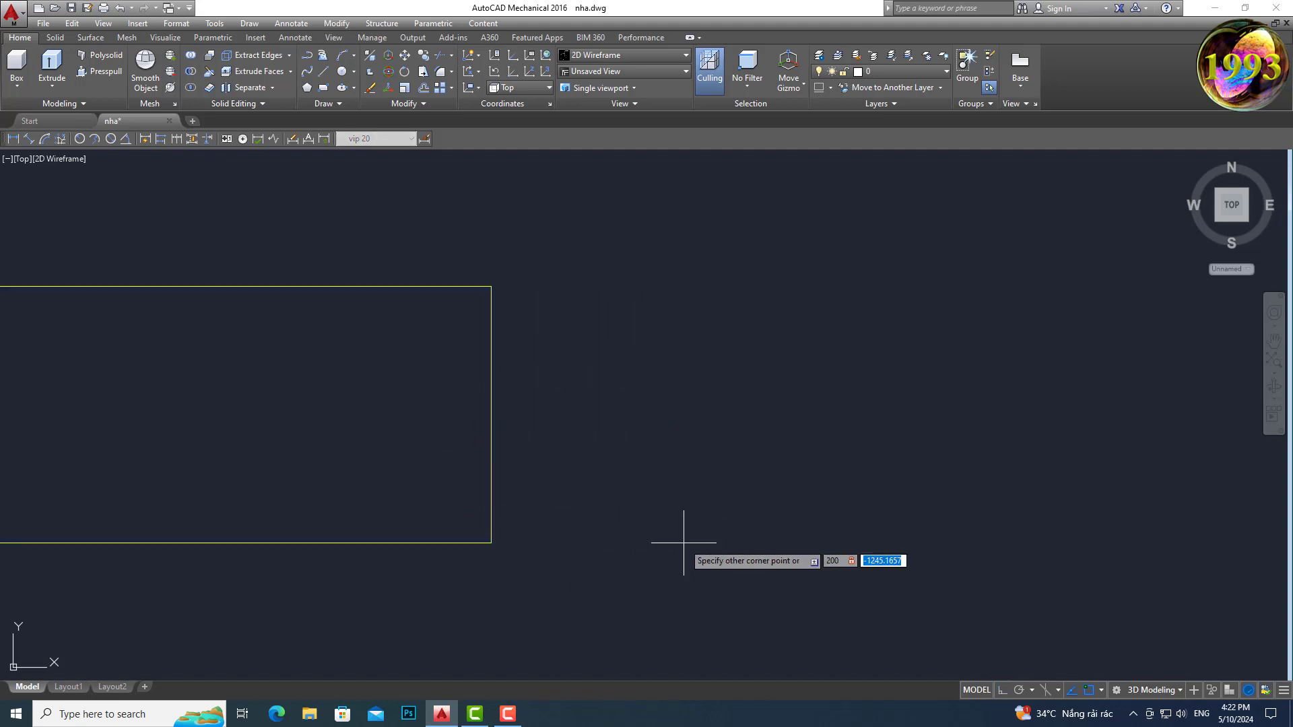
key("Return")
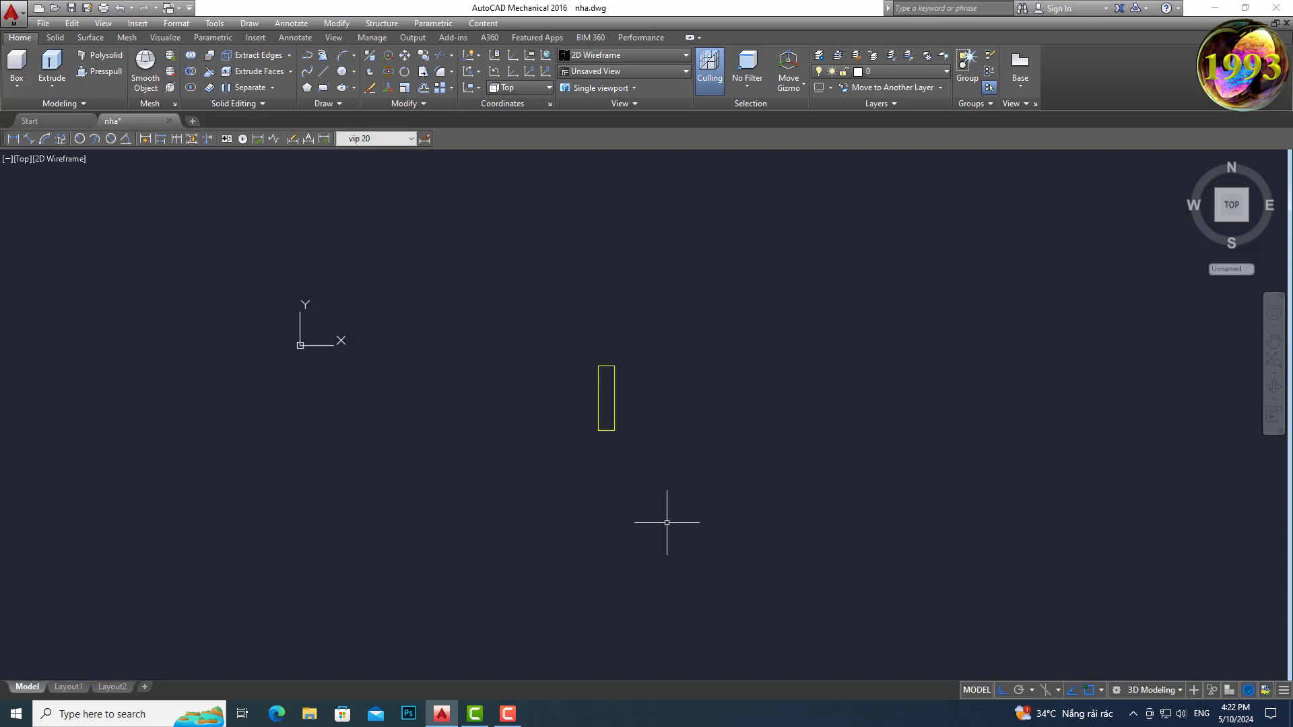
Step: Draw a radius-100 circle at the rectangle's bottom-left corner and move it 300 left
scroll(667, 408, "up", 2)
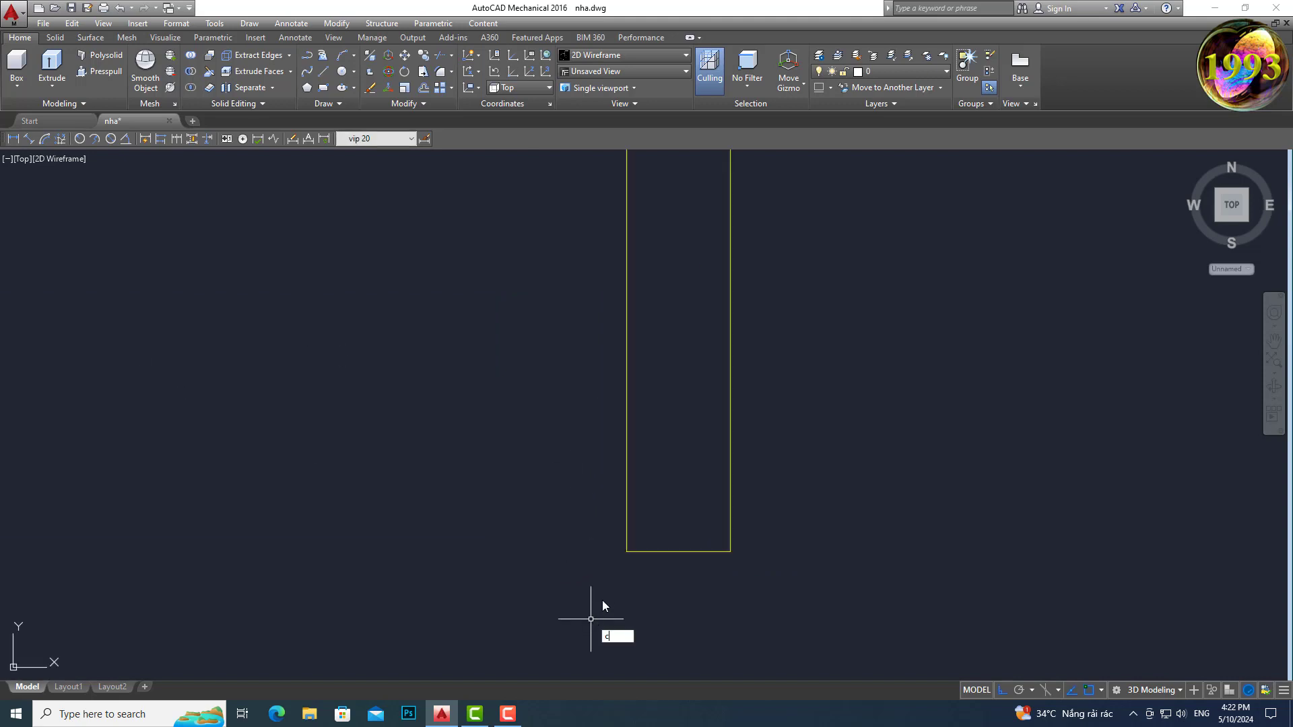
type("c")
key("Return")
left_click(627, 551)
type("1")
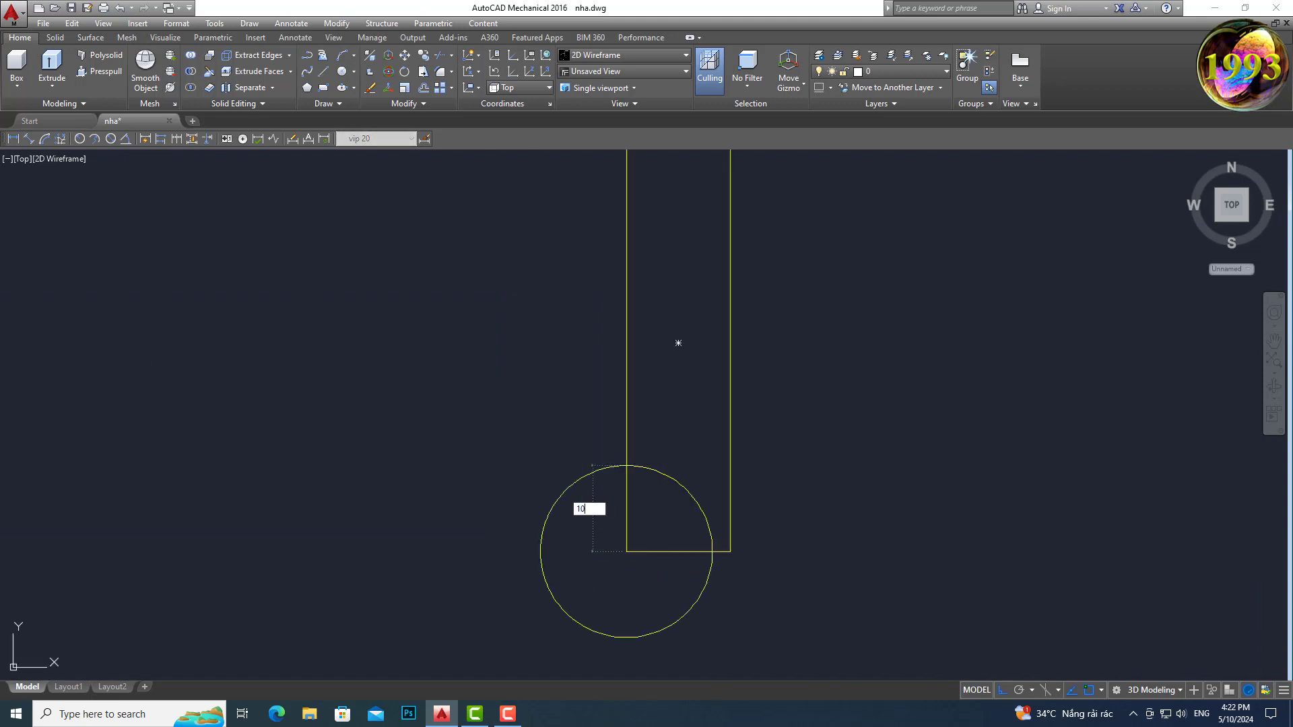
type("0")
key("Return")
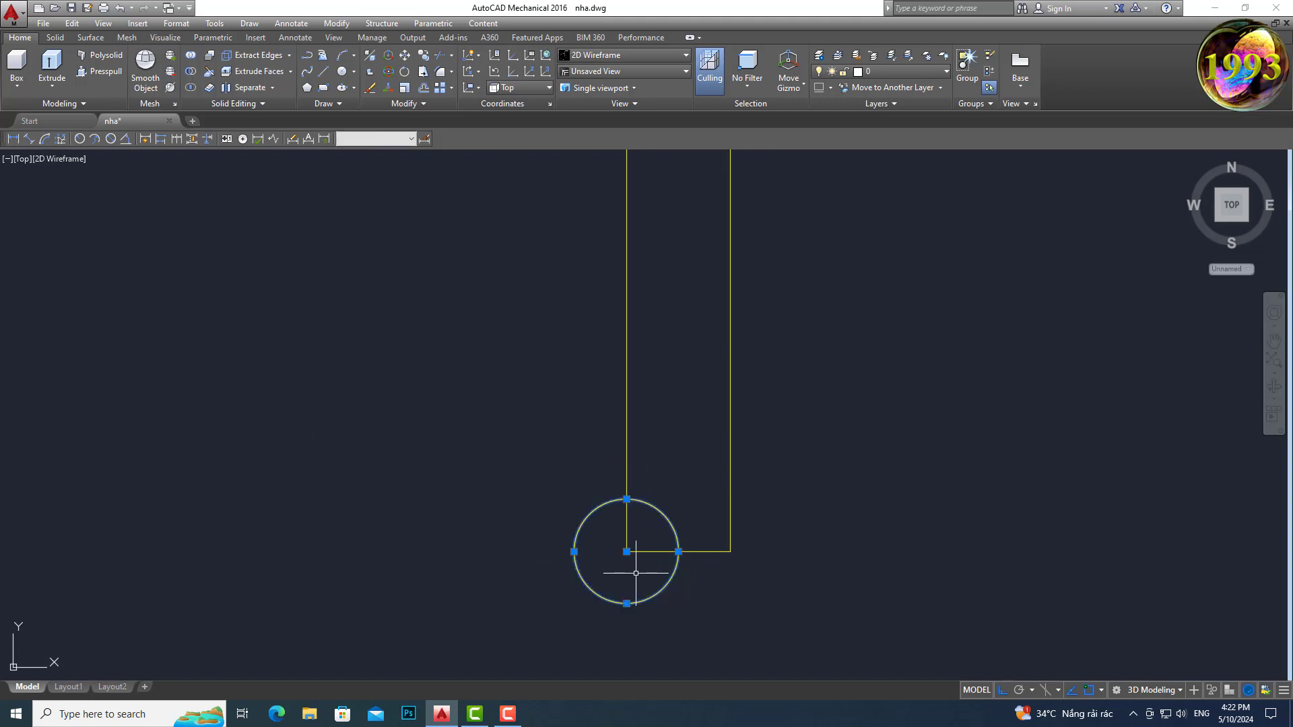
type("m")
key("Return")
left_click(678, 551)
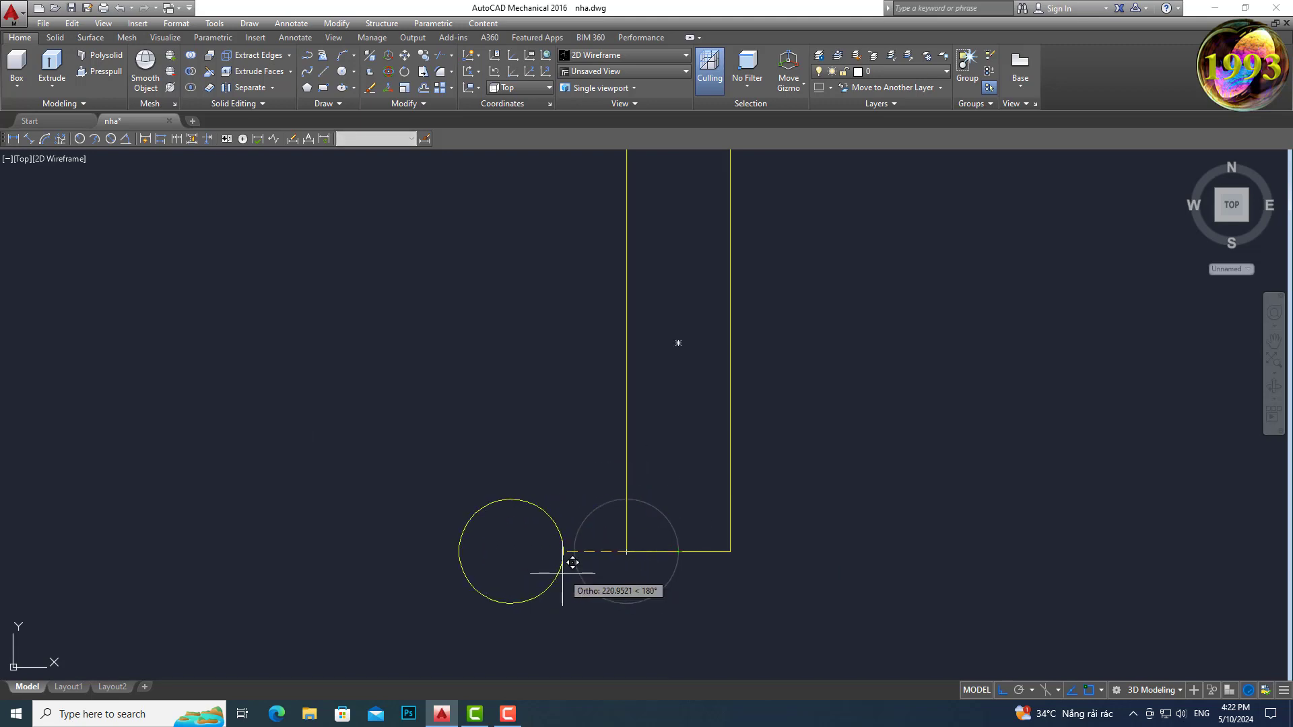
type("300")
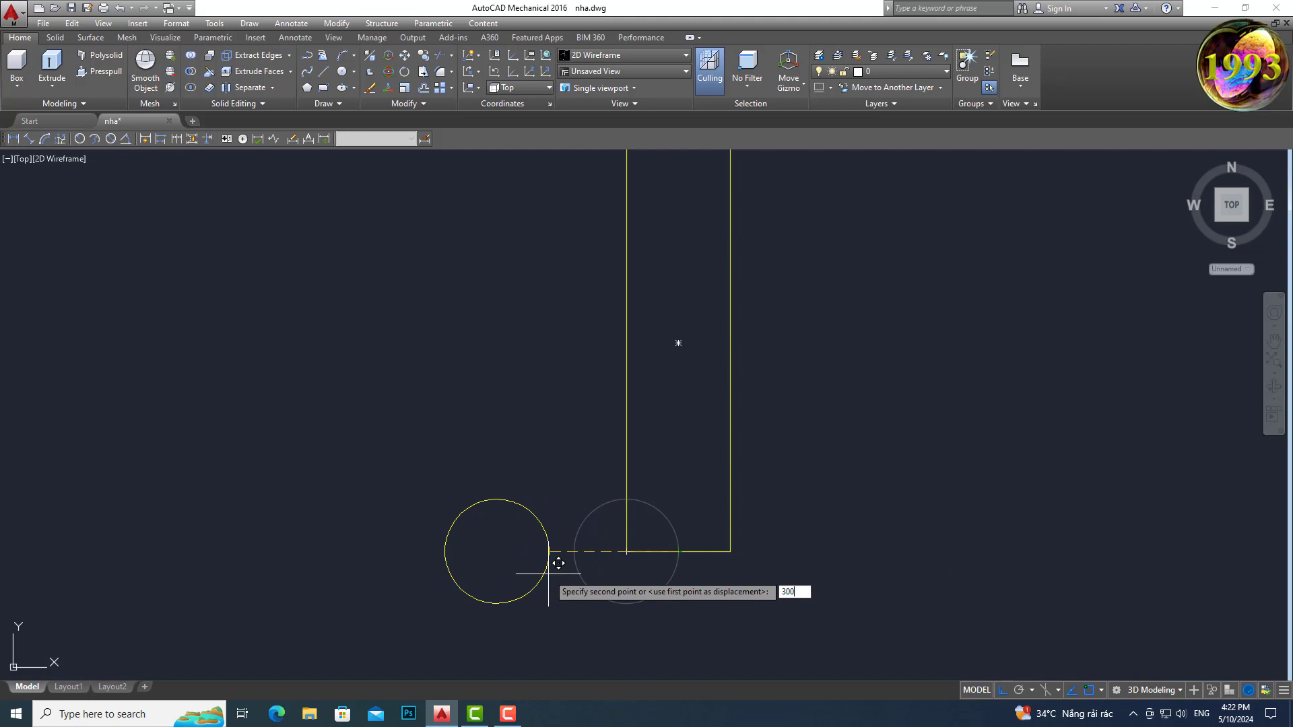
key("Return")
scroll(548, 574, "down", 5)
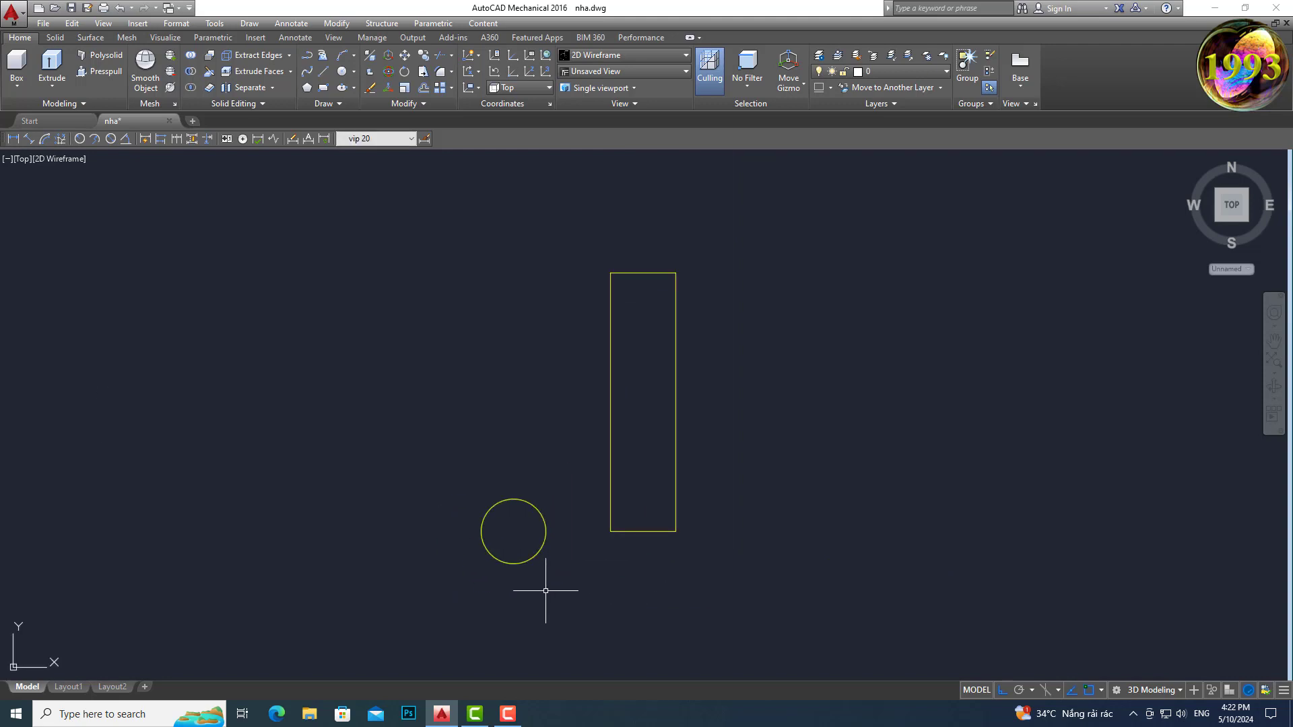
Step: Mirror the circle about the rectangle's midpoint, keeping the original
left_click(545, 590)
left_click(507, 533)
type("m")
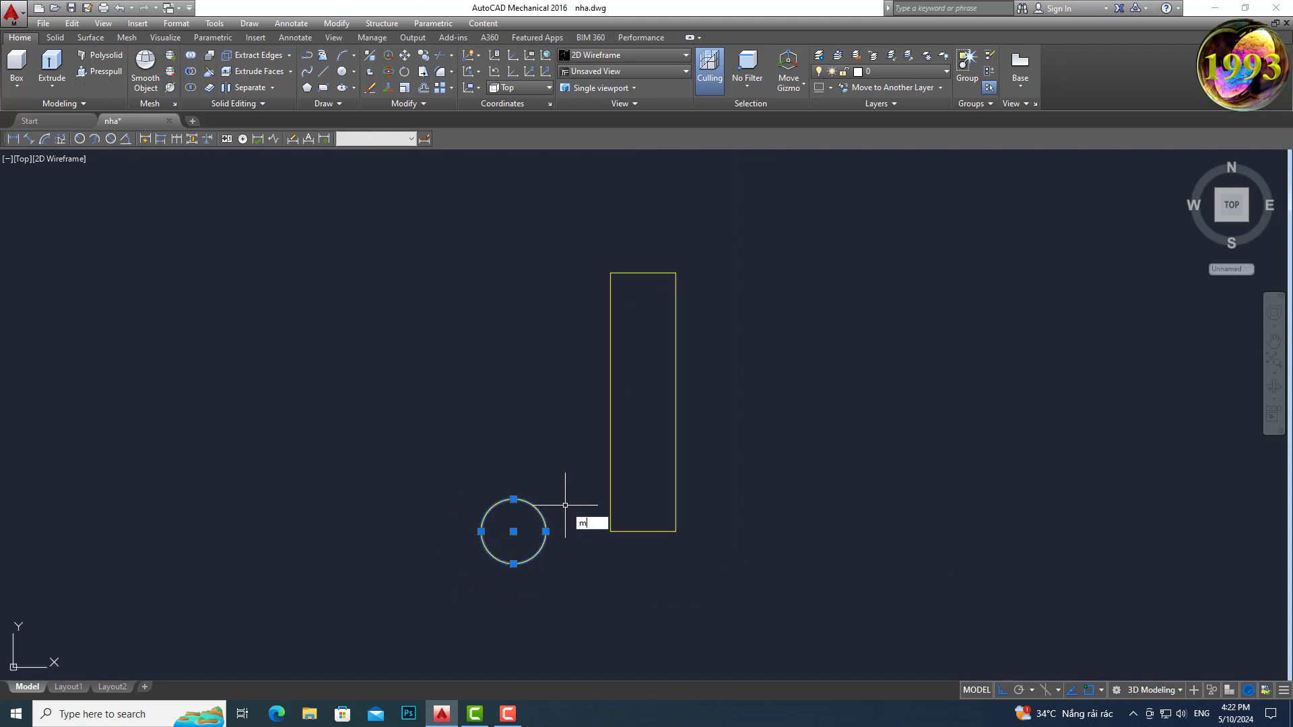
type("i")
key("Return")
left_click(644, 402)
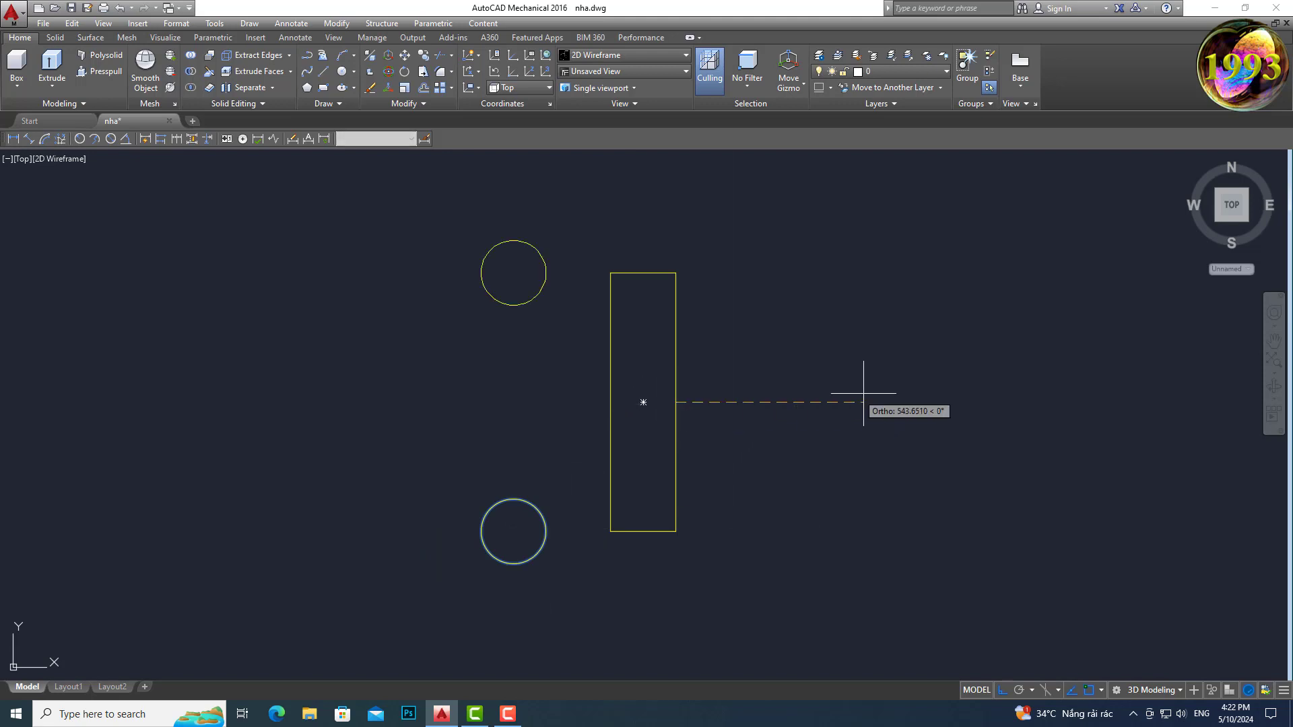
key("Return")
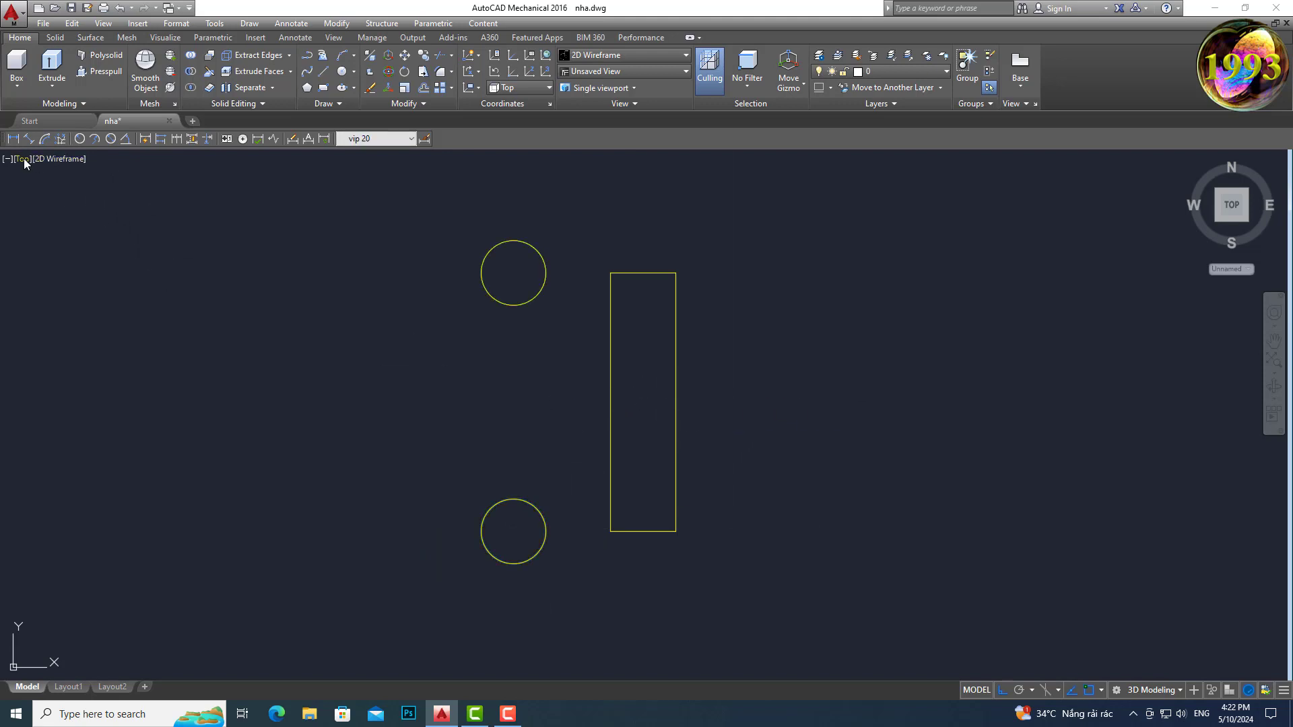
left_click(23, 160)
Step: Switch to a southwest isometric view of the sketch; a copy is started and cancelled
left_click(90, 285)
scroll(363, 326, "down", 2)
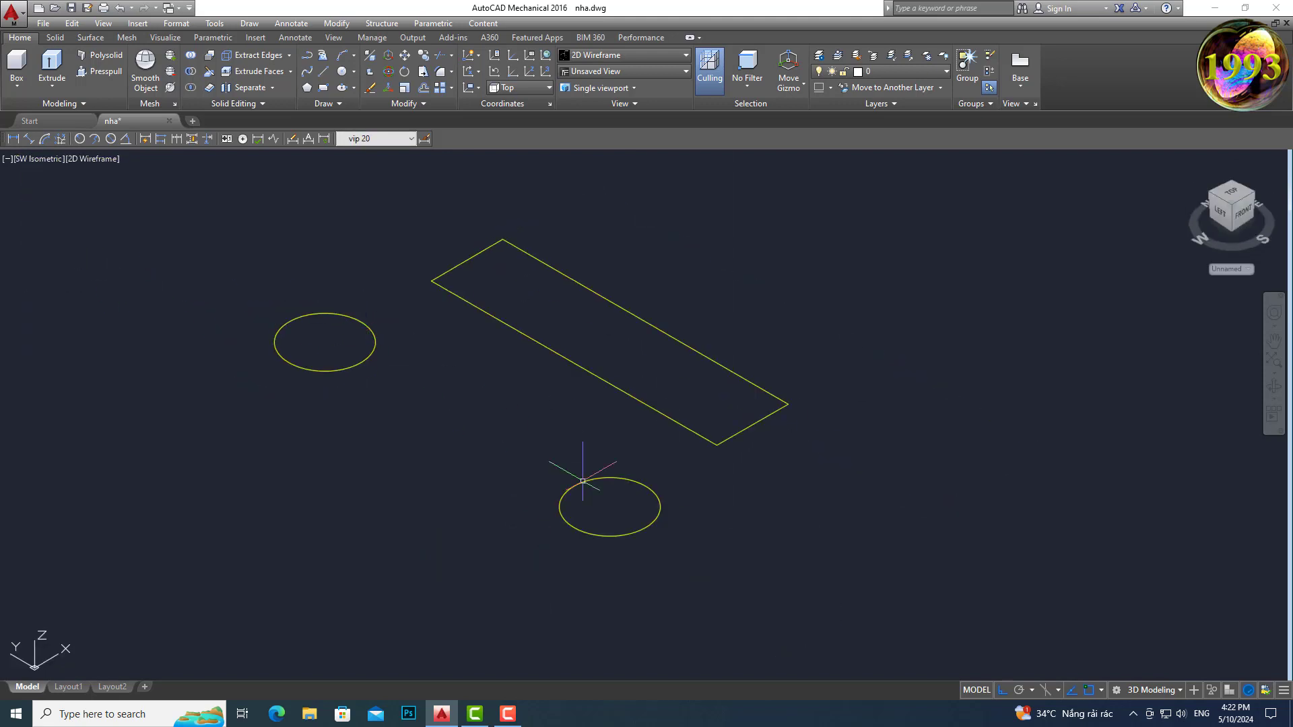
scroll(660, 511, "down", 4)
left_click(712, 541)
left_click(543, 456)
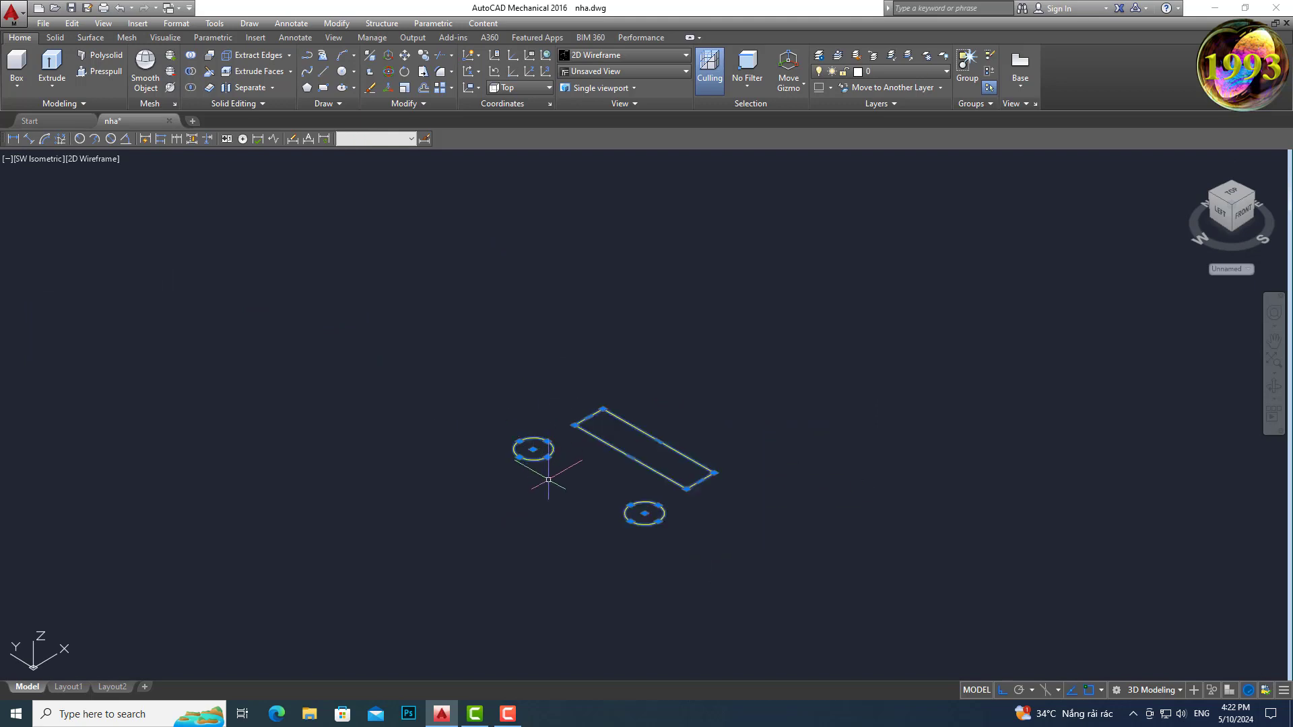
type("co")
key("Return")
left_click(579, 538)
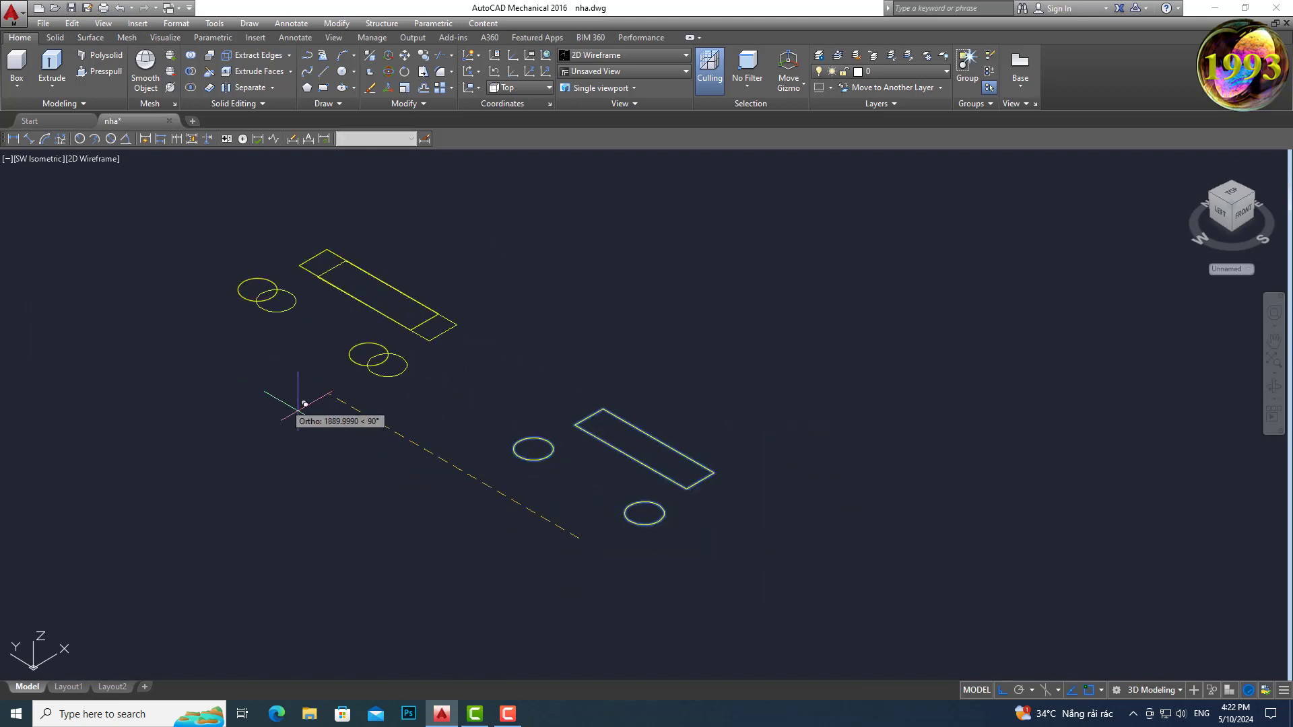
key("Escape")
scroll(622, 498, "up", 4)
scroll(626, 474, "up", 2)
scroll(631, 494, "down", 2)
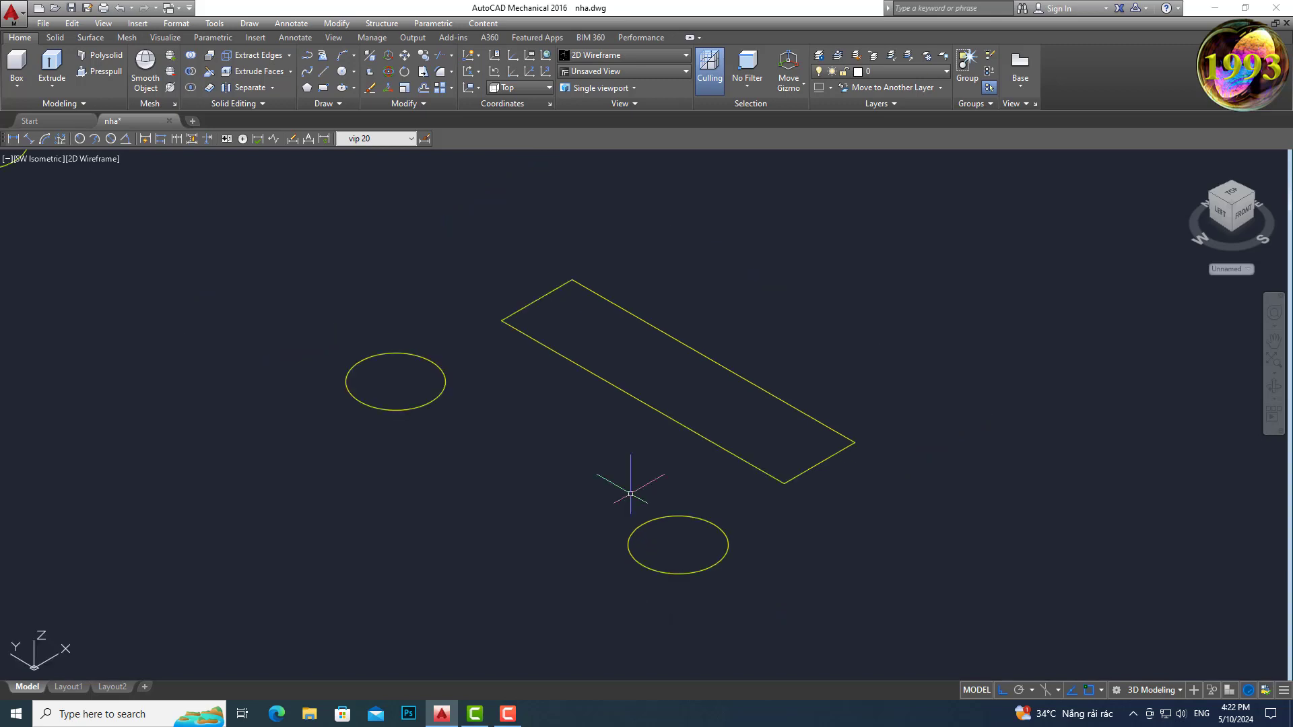
scroll(675, 537, "up", 4)
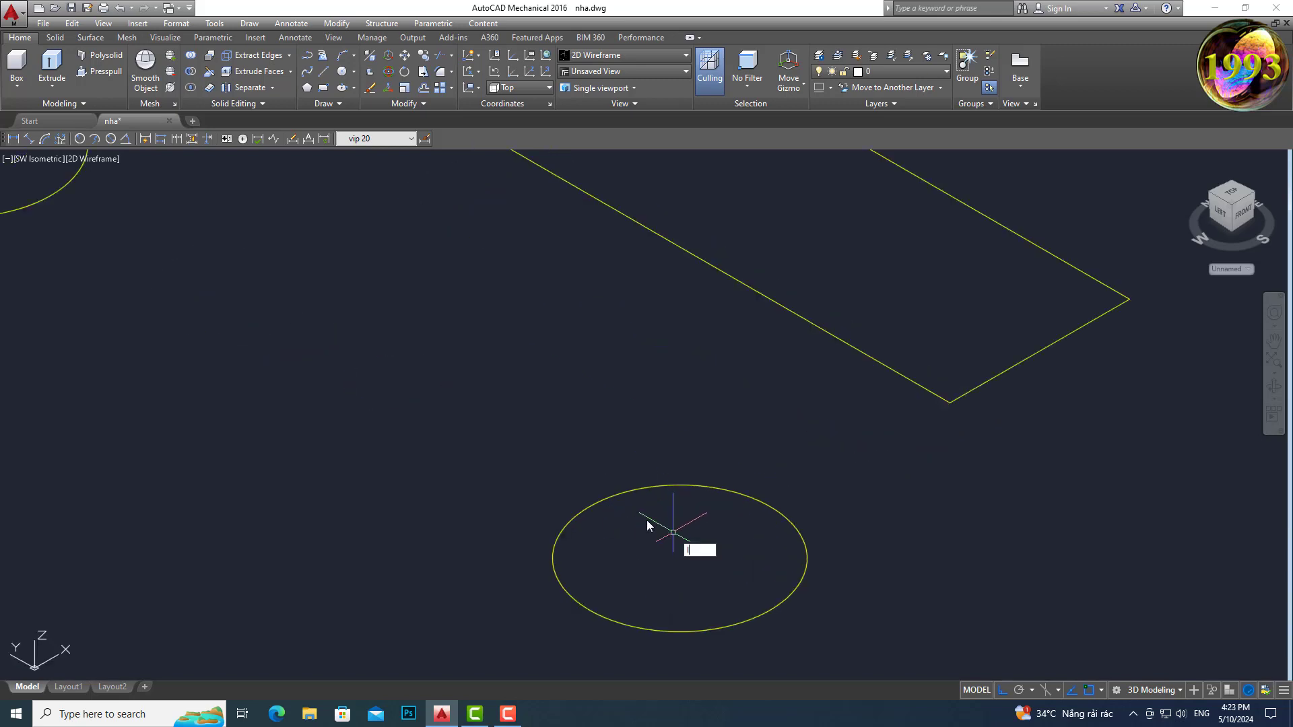
Step: Draw two crossing diameter lines on the lower circle
type("l")
key("Return")
left_click(680, 559)
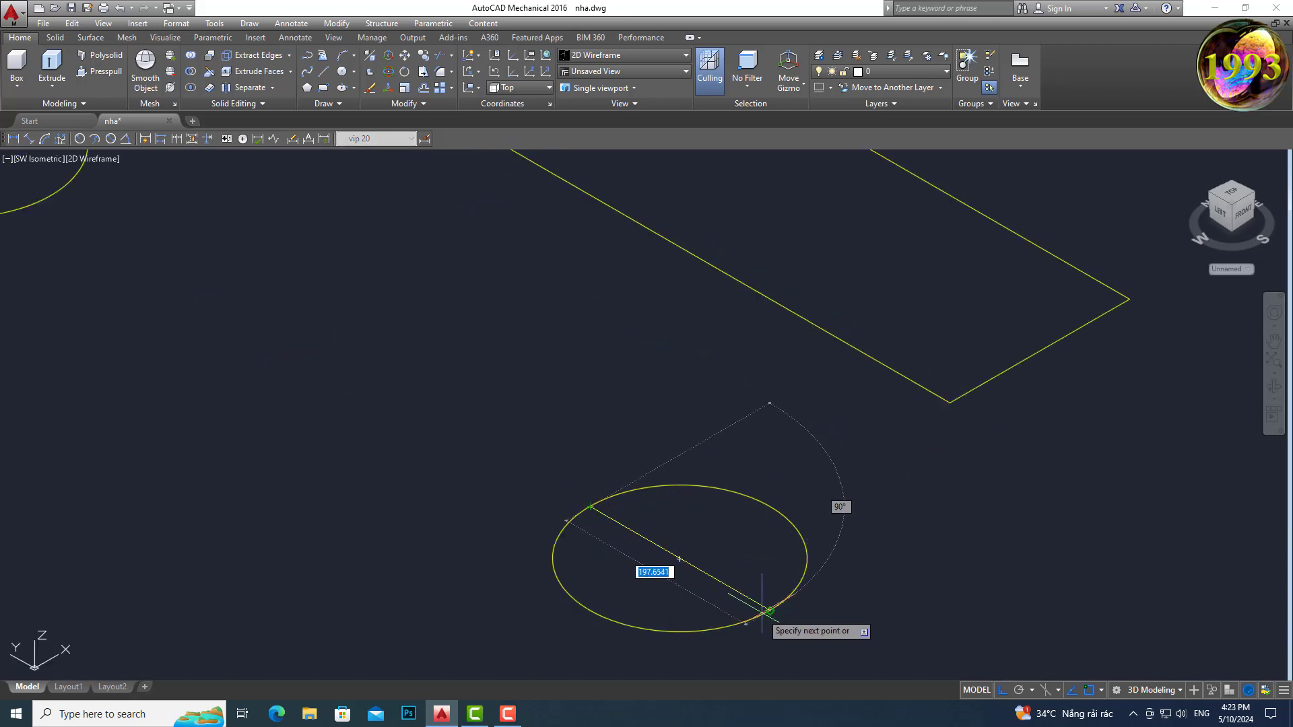
left_click(770, 611)
key("Return")
key("Return")
left_click(591, 611)
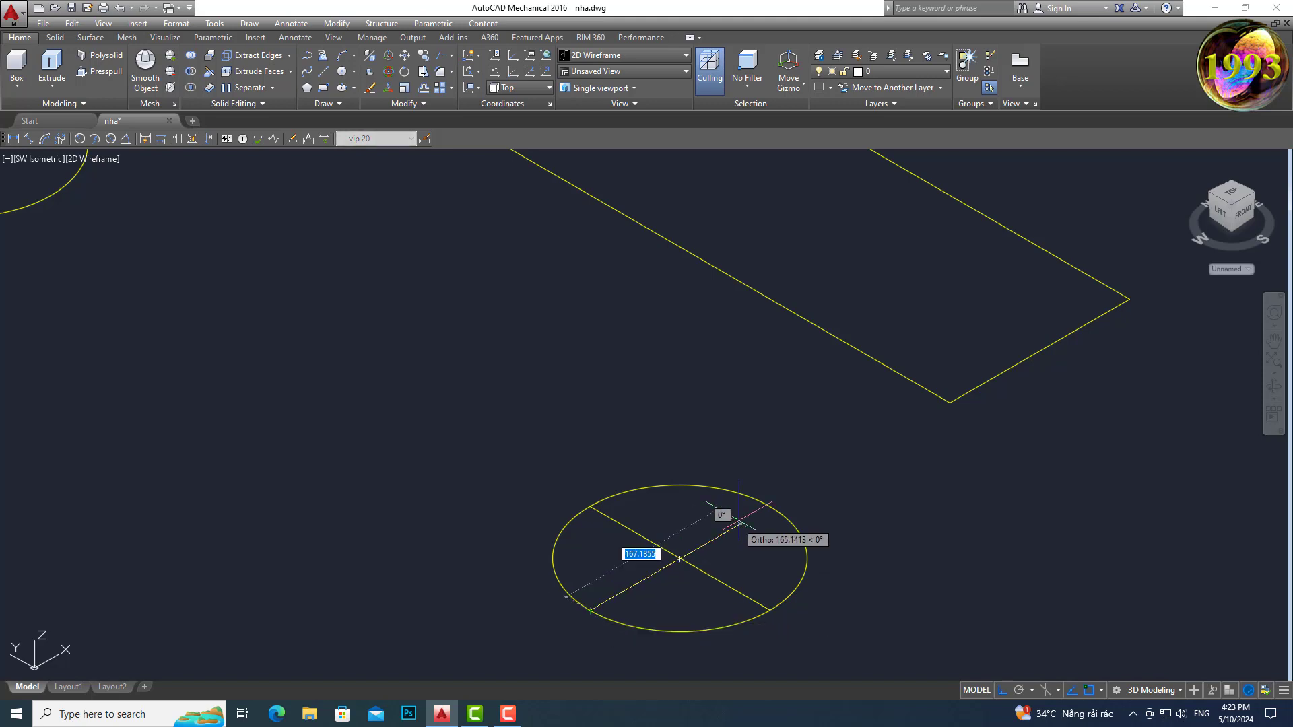
left_click(770, 507)
scroll(770, 507, "down", 3)
scroll(741, 516, "down", 2)
Step: Move the rectangle 500 units up along Z
key("Return")
left_click_drag(711, 477, 667, 359)
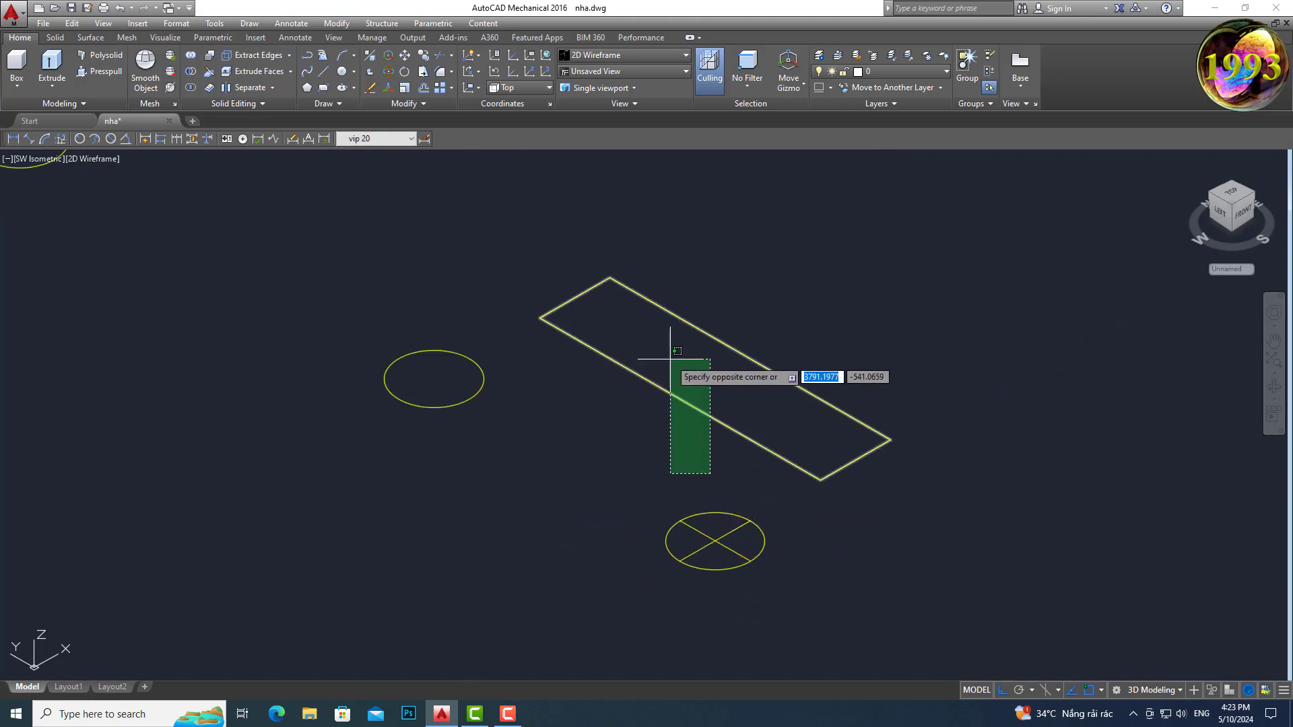
key("Return")
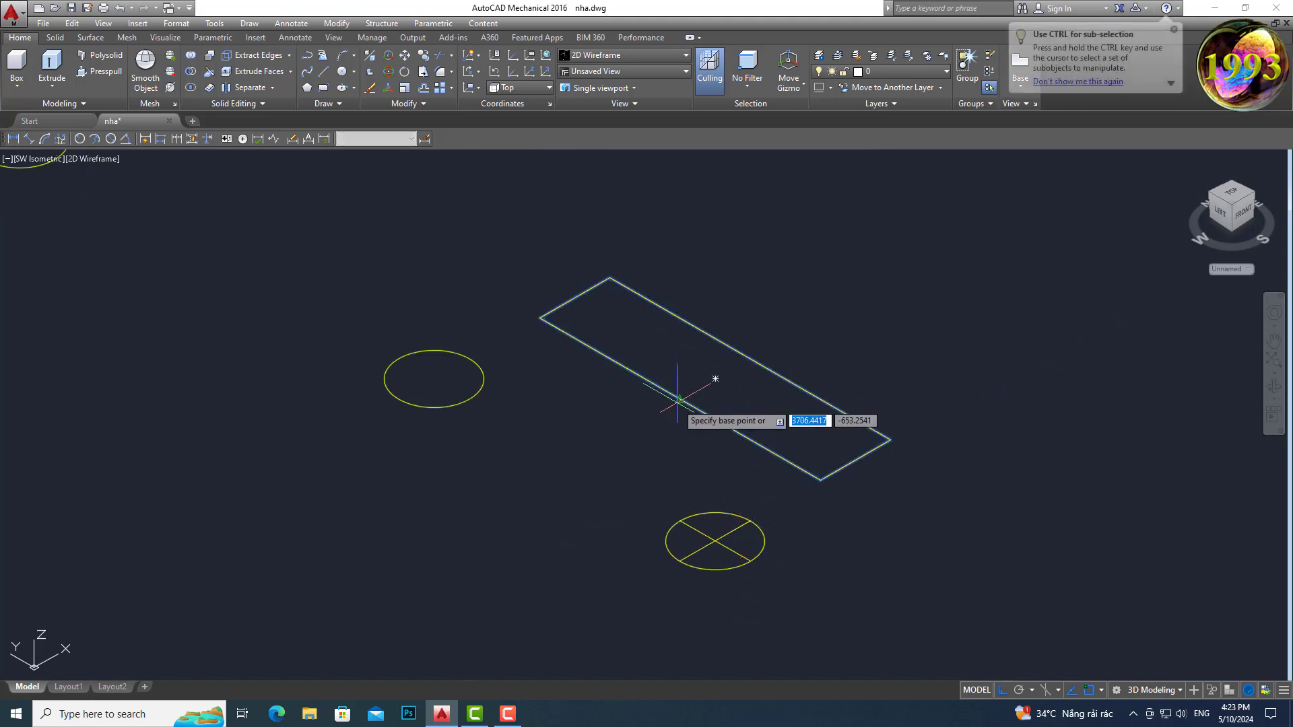
left_click(717, 374)
scroll(679, 401, "down", 5)
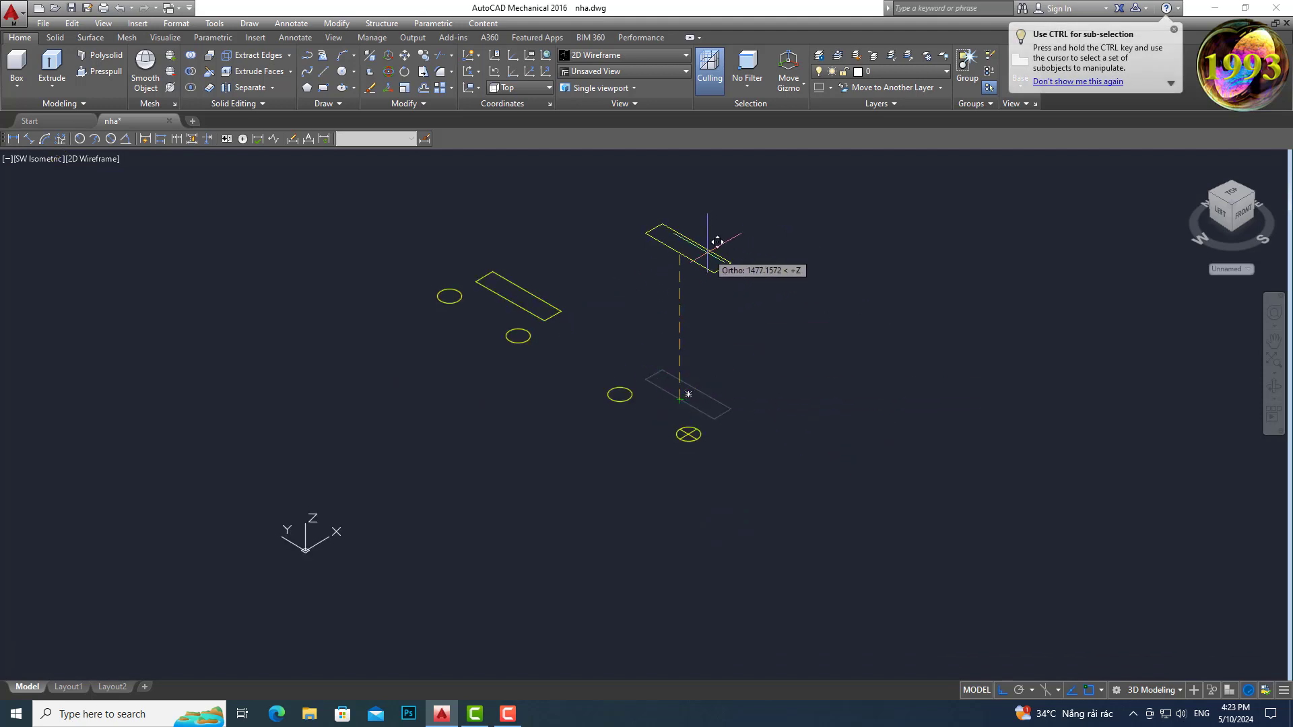
type("500")
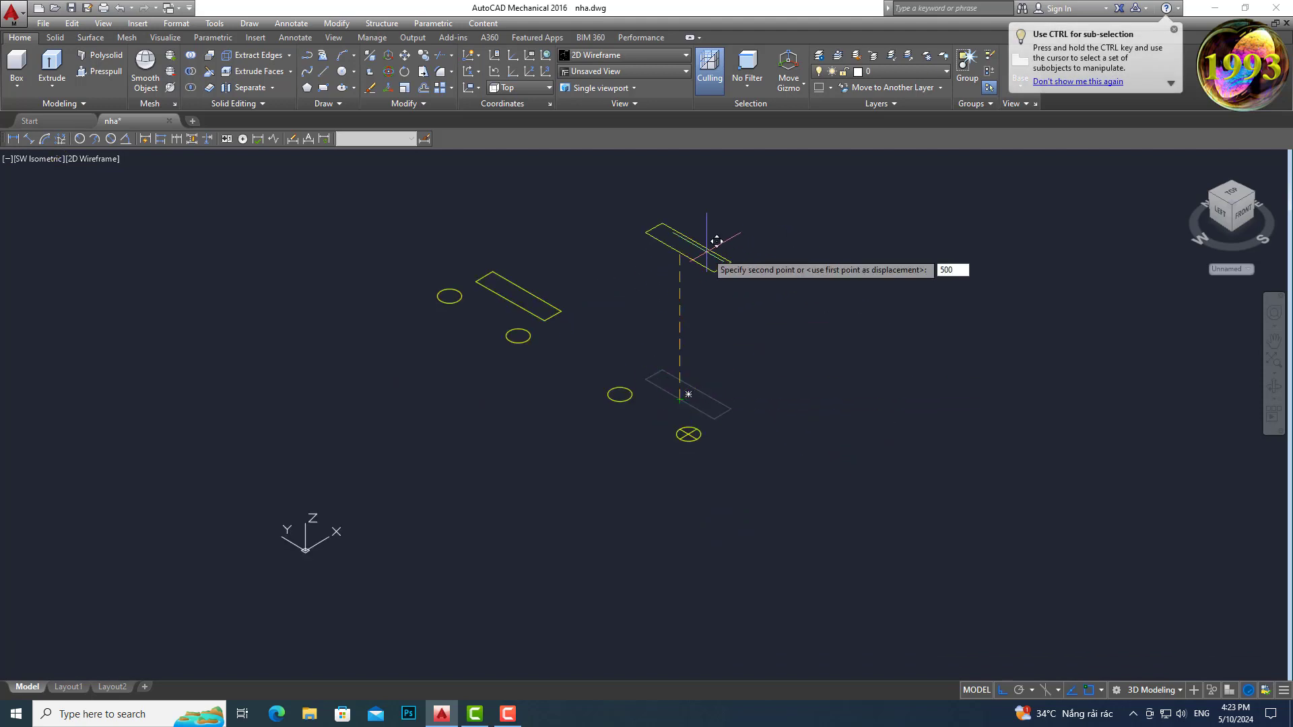
key("Return")
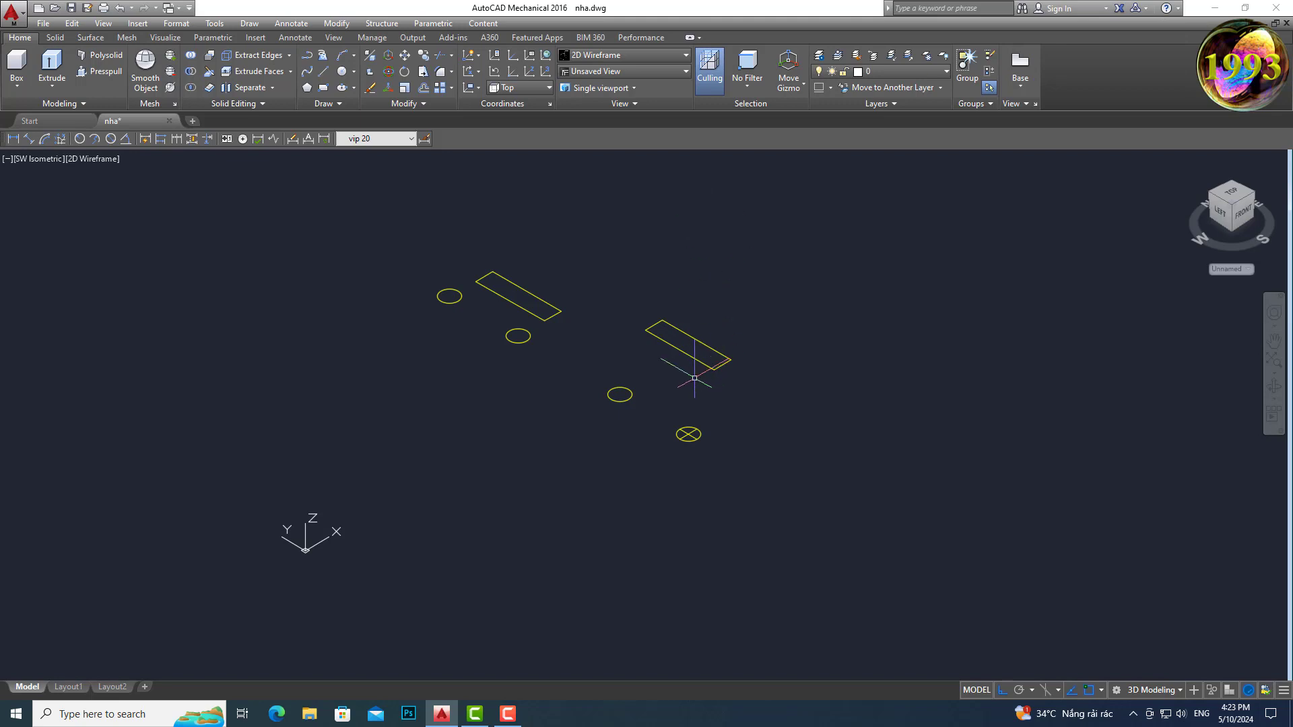
scroll(694, 377, "up", 2)
Step: Divide the crossed ellipse into 20 equal segments with DIVIDE
scroll(685, 477, "up", 2)
scroll(683, 495, "up", 4)
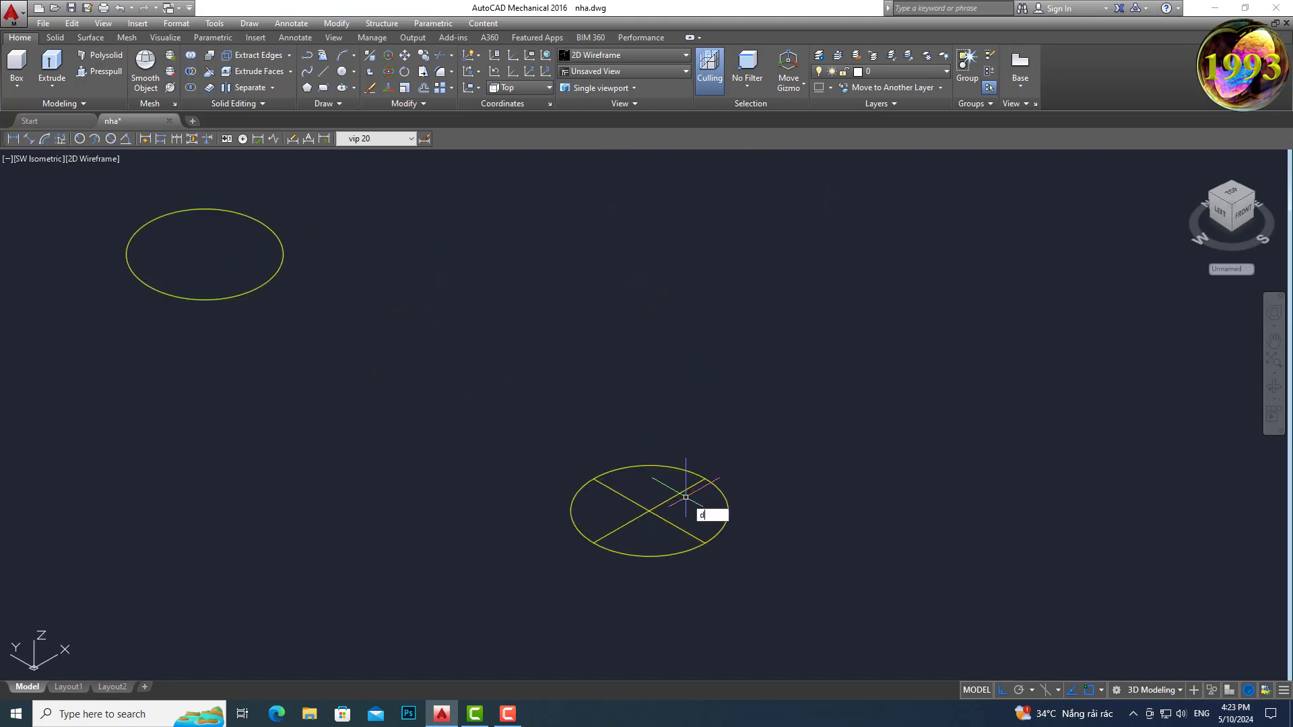
type("iv")
key("Return")
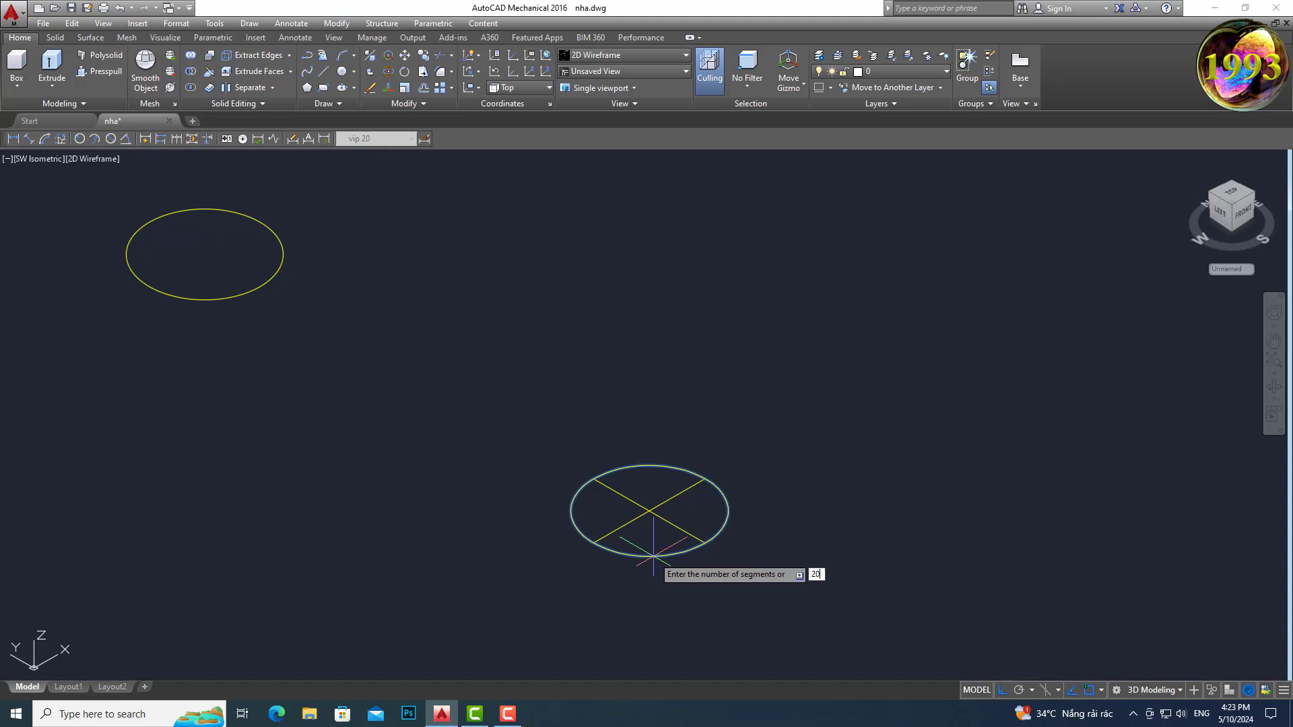
key("Return")
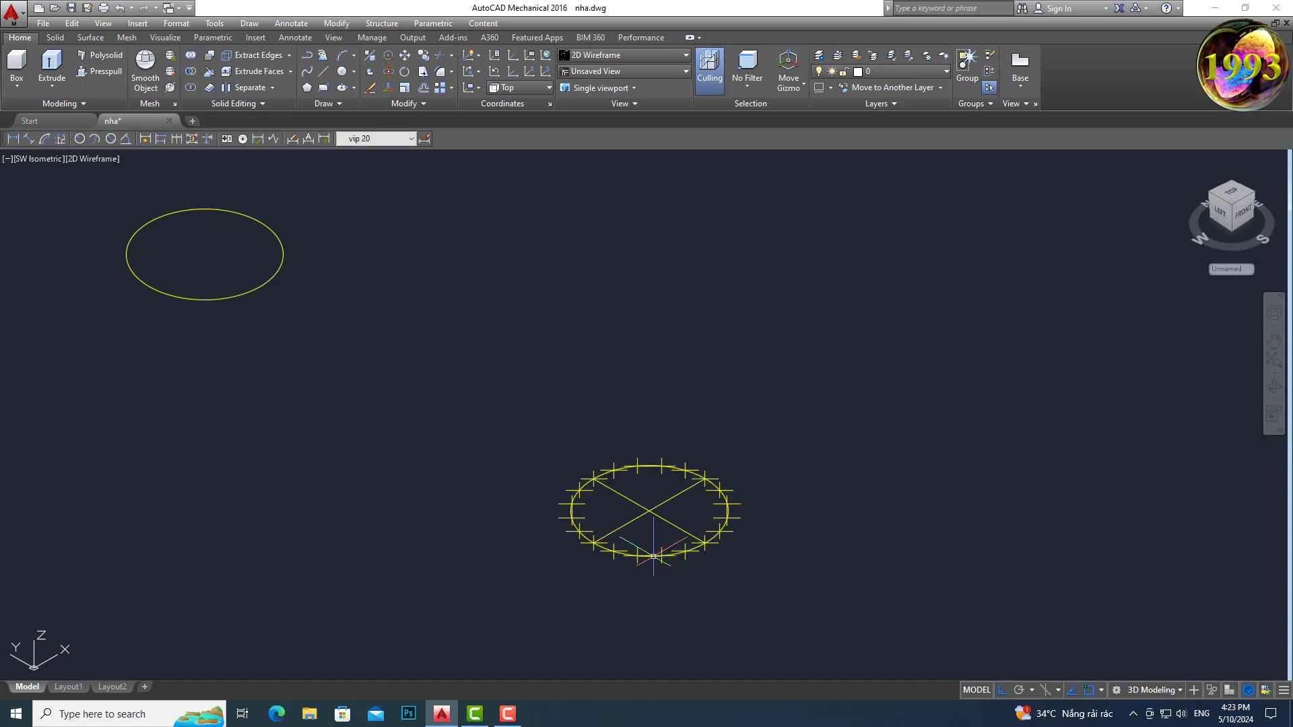
scroll(514, 492, "down", 5)
scroll(541, 396, "up", 4)
scroll(512, 361, "up", 2)
Step: Draw a crossing line on the raised rectangle, a vertical drop below it, and a diagonal back to its edge
middle_click_drag(512, 361, 574, 294)
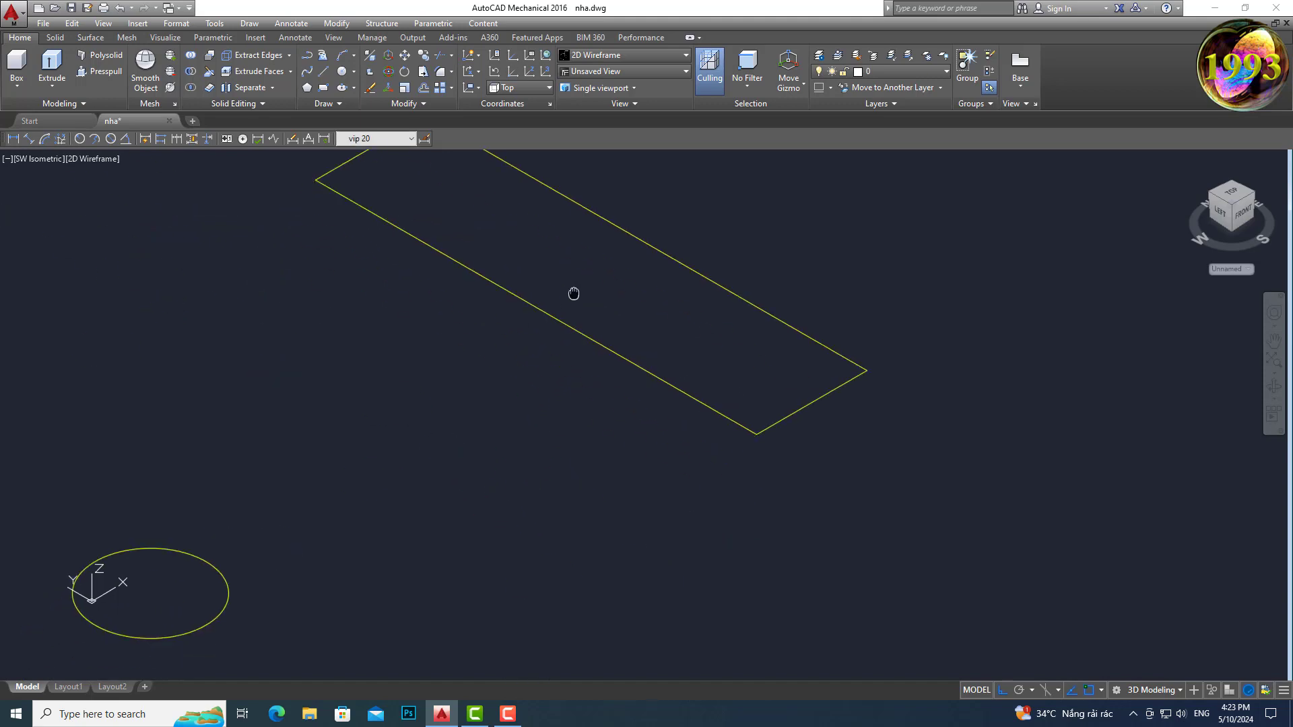
type("l")
key("Return")
left_click(646, 242)
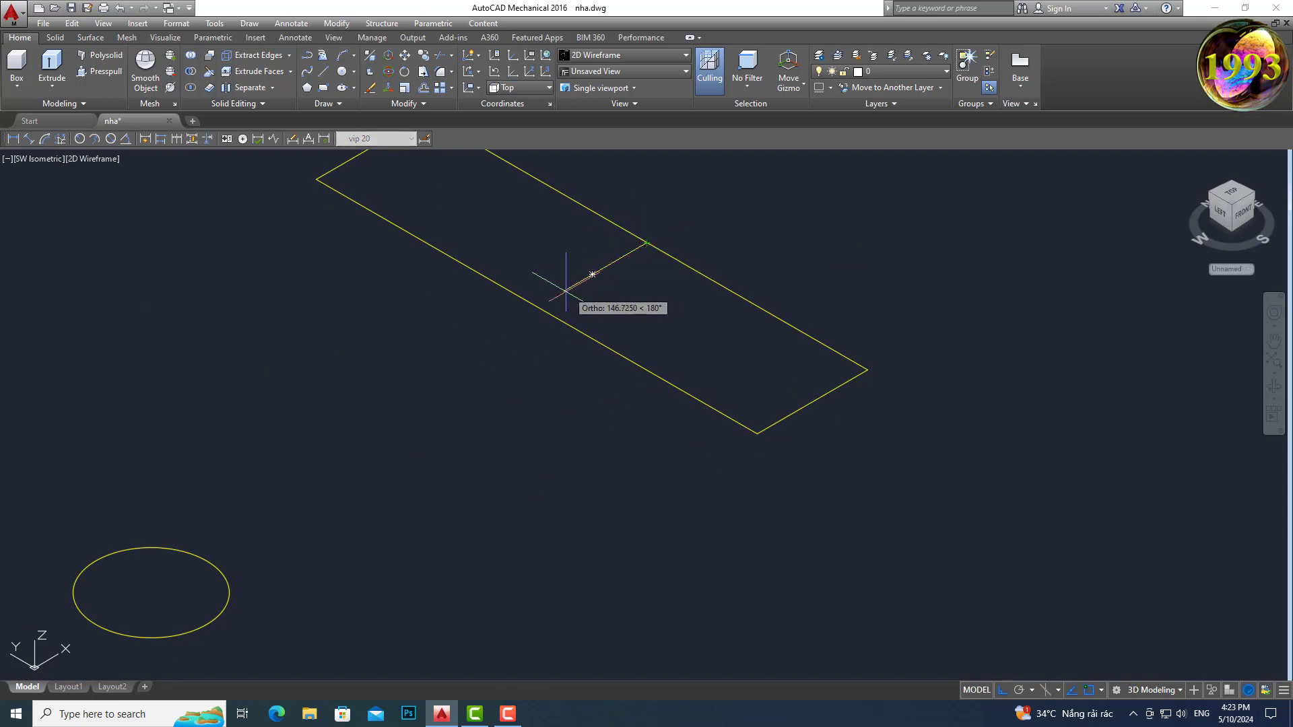
left_click(536, 308)
key("Return")
key("Return")
left_click(592, 274)
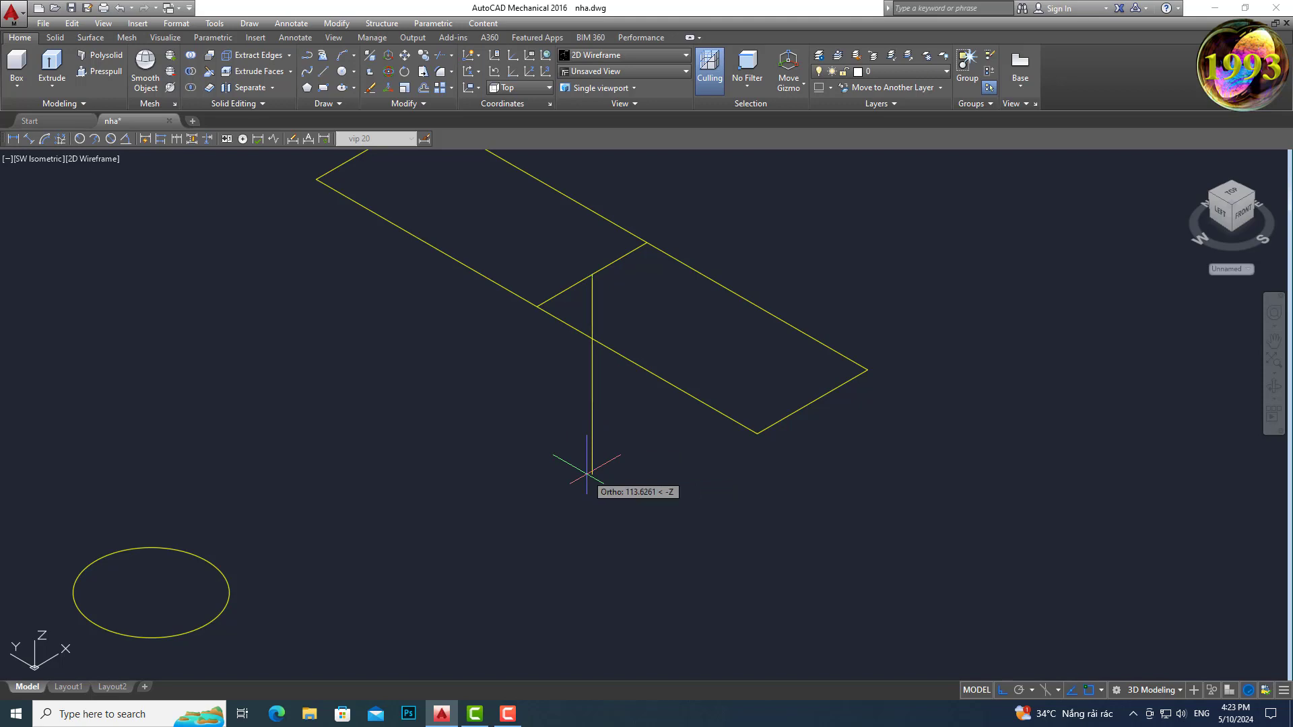
left_click(592, 402)
left_click(536, 308)
key("Return")
key("Return")
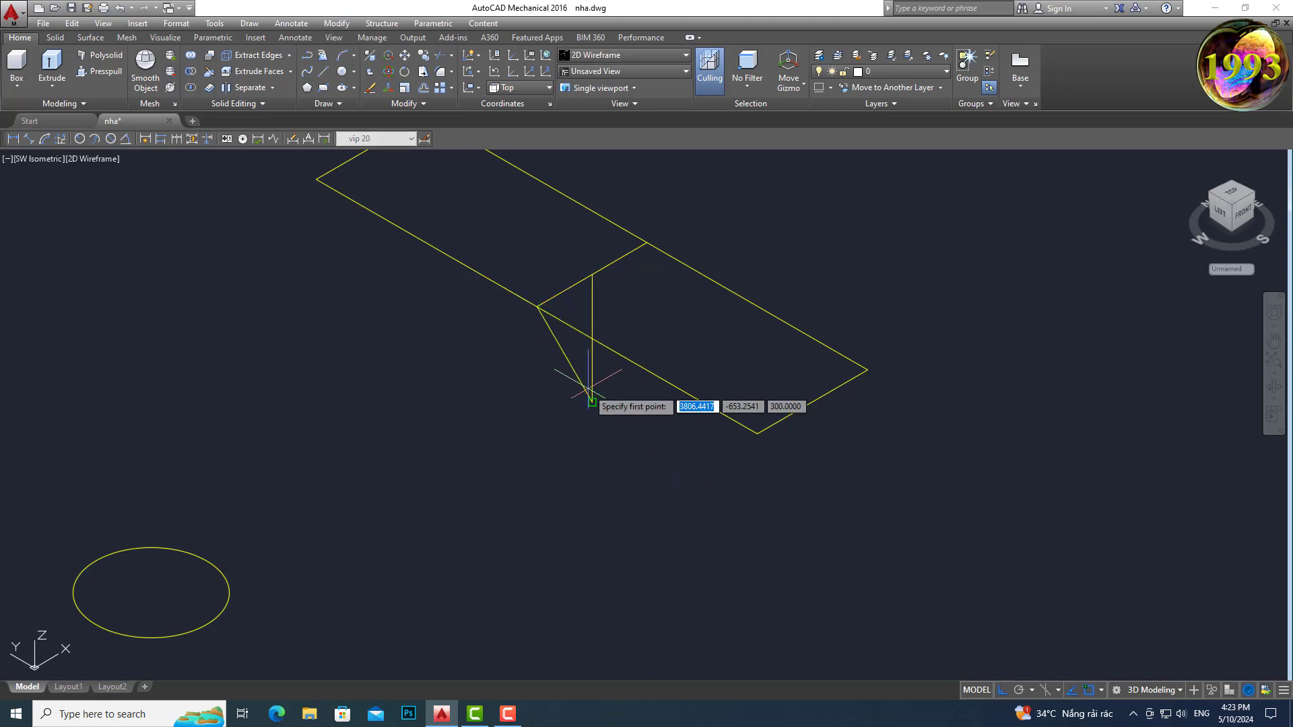
scroll(650, 236, "down", 5)
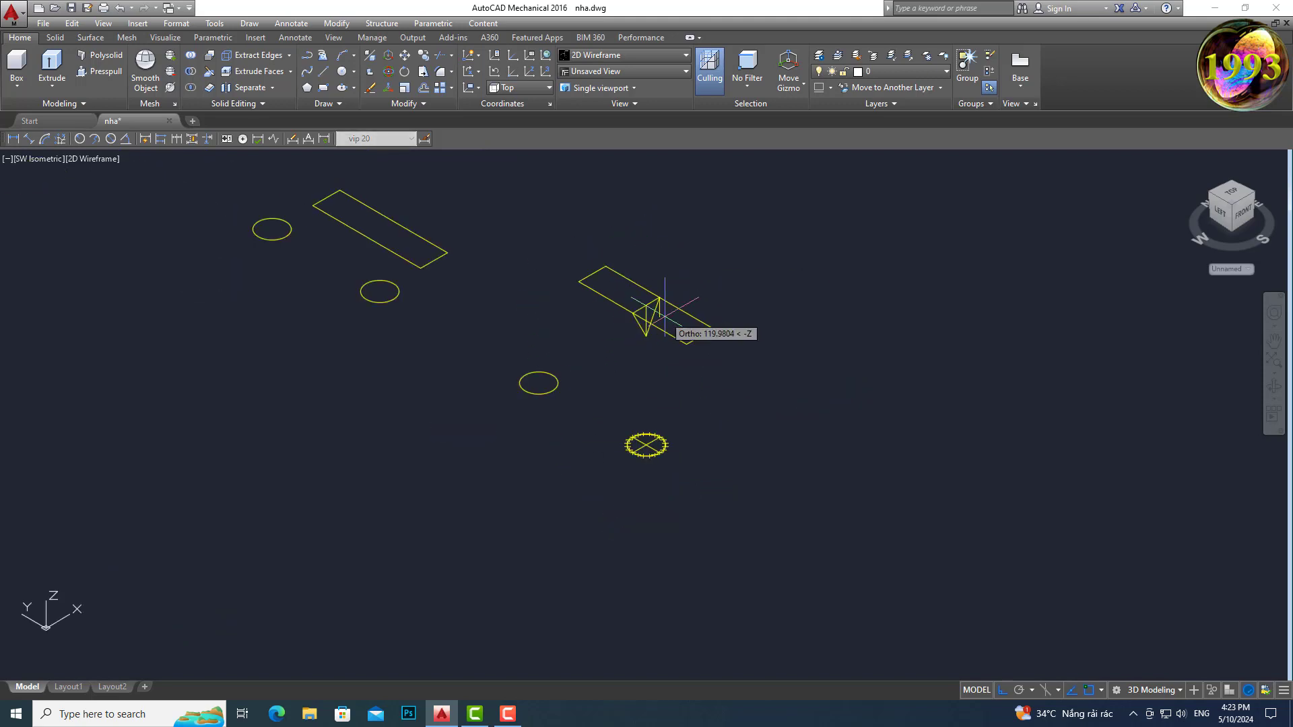
scroll(664, 340, "up", 3)
scroll(664, 341, "up", 2)
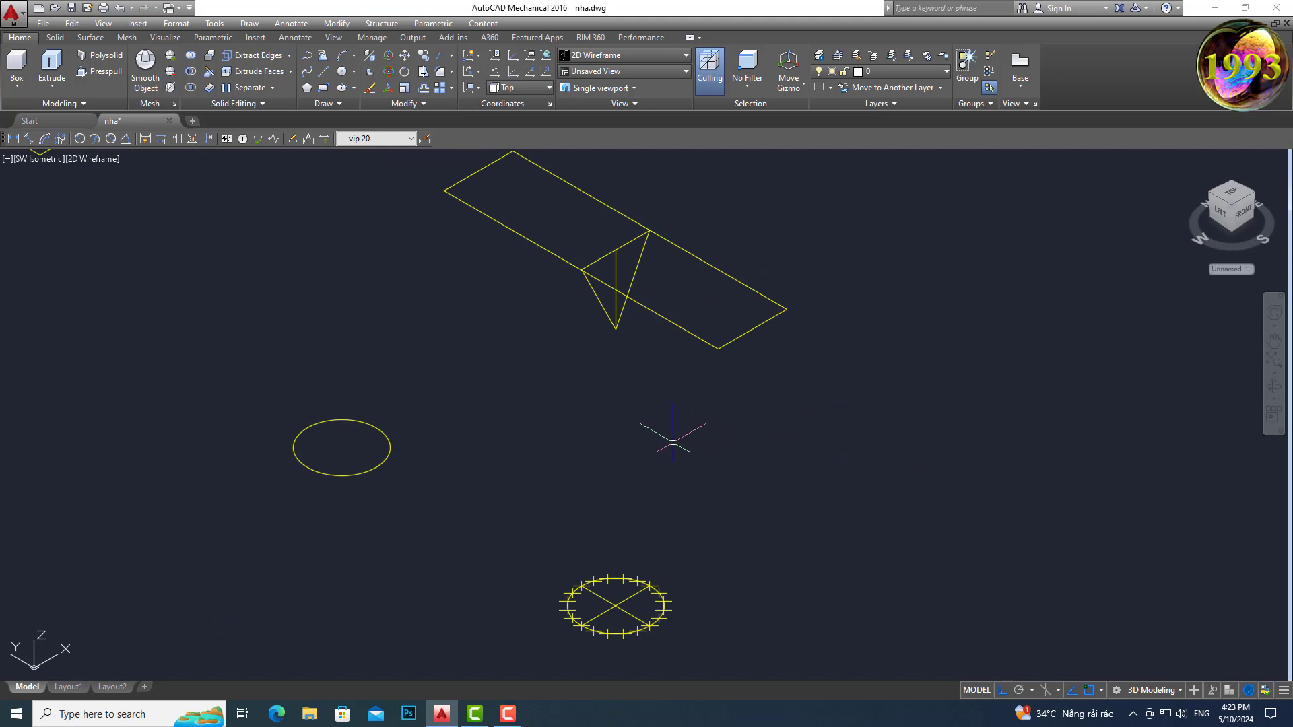
left_click(101, 165)
Step: Shade the view in Conceptual style and add a 3D face from the guide points to the rectangle corners
left_click(135, 208)
type("3DFACE")
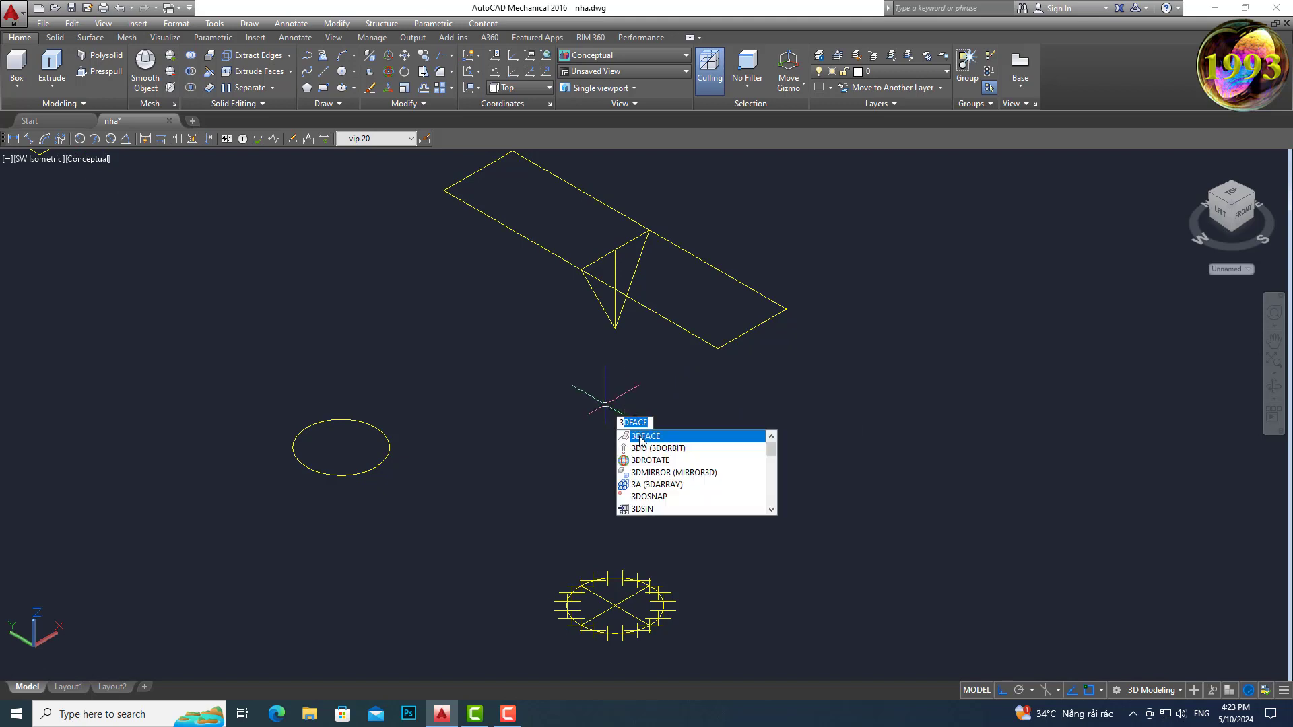
left_click(640, 438)
left_click(615, 249)
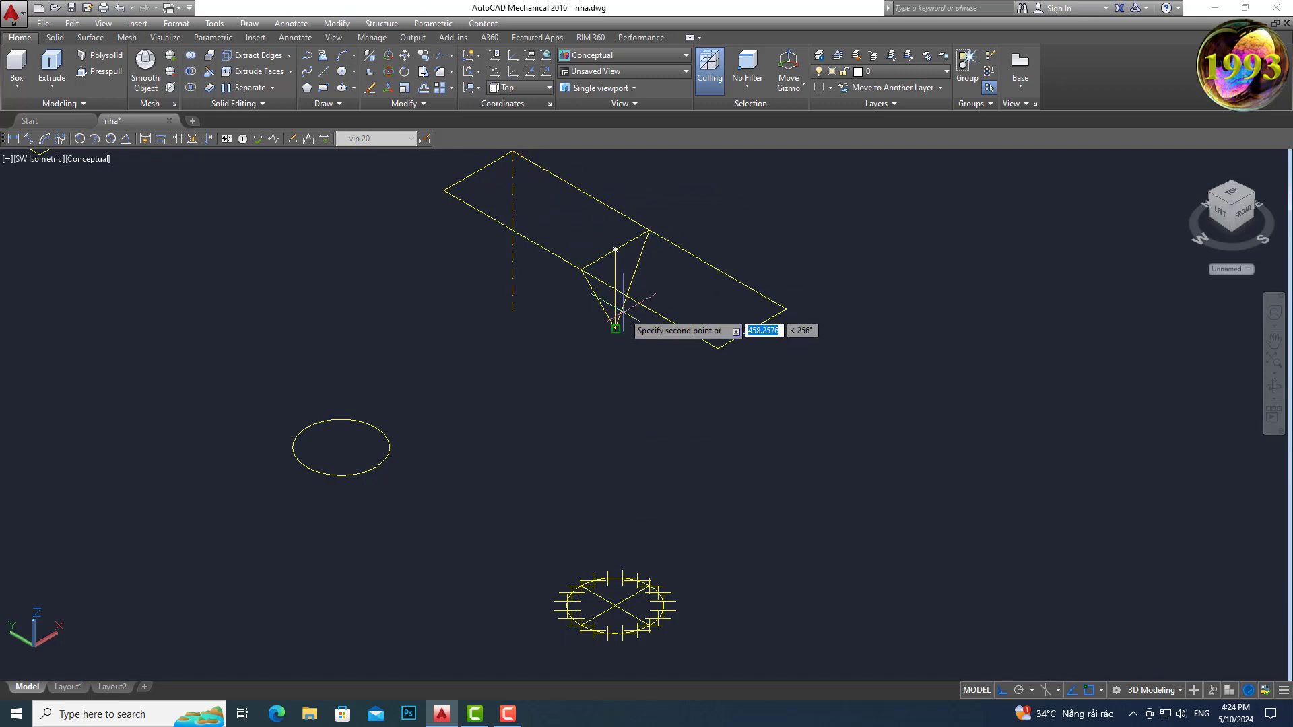
left_click(615, 328)
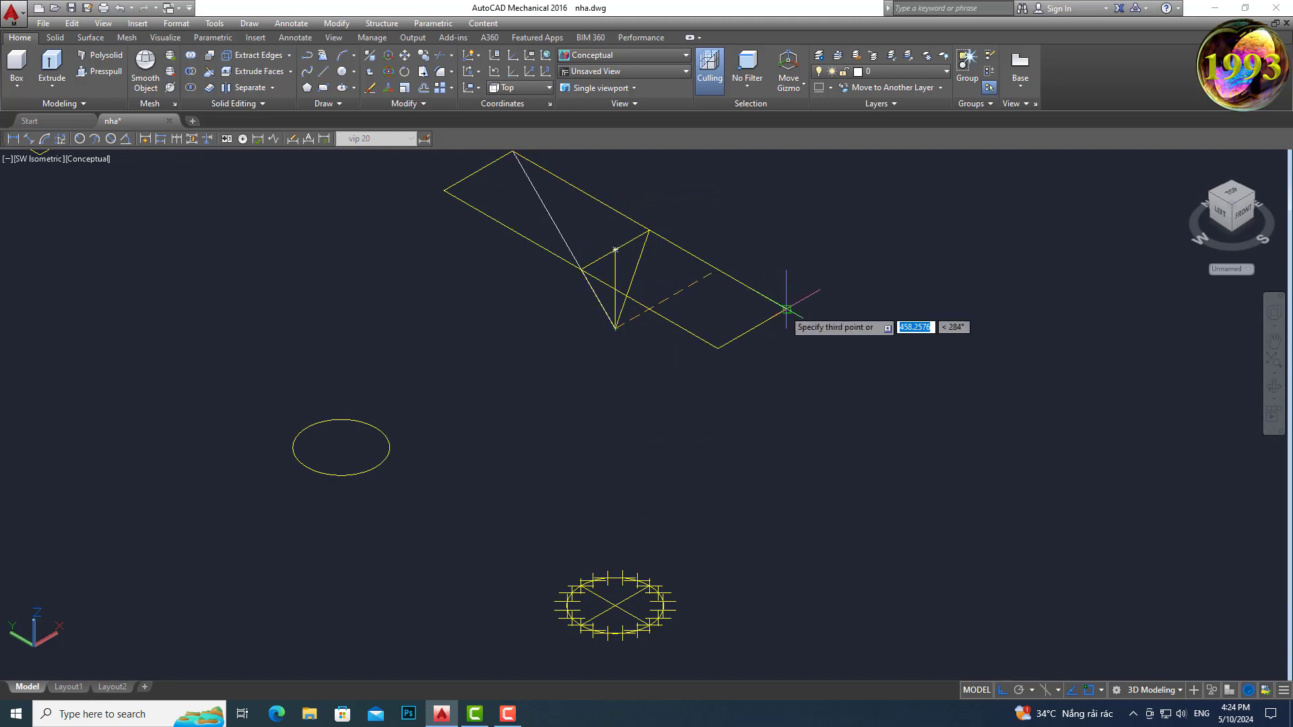
left_click(787, 309)
left_click(513, 152)
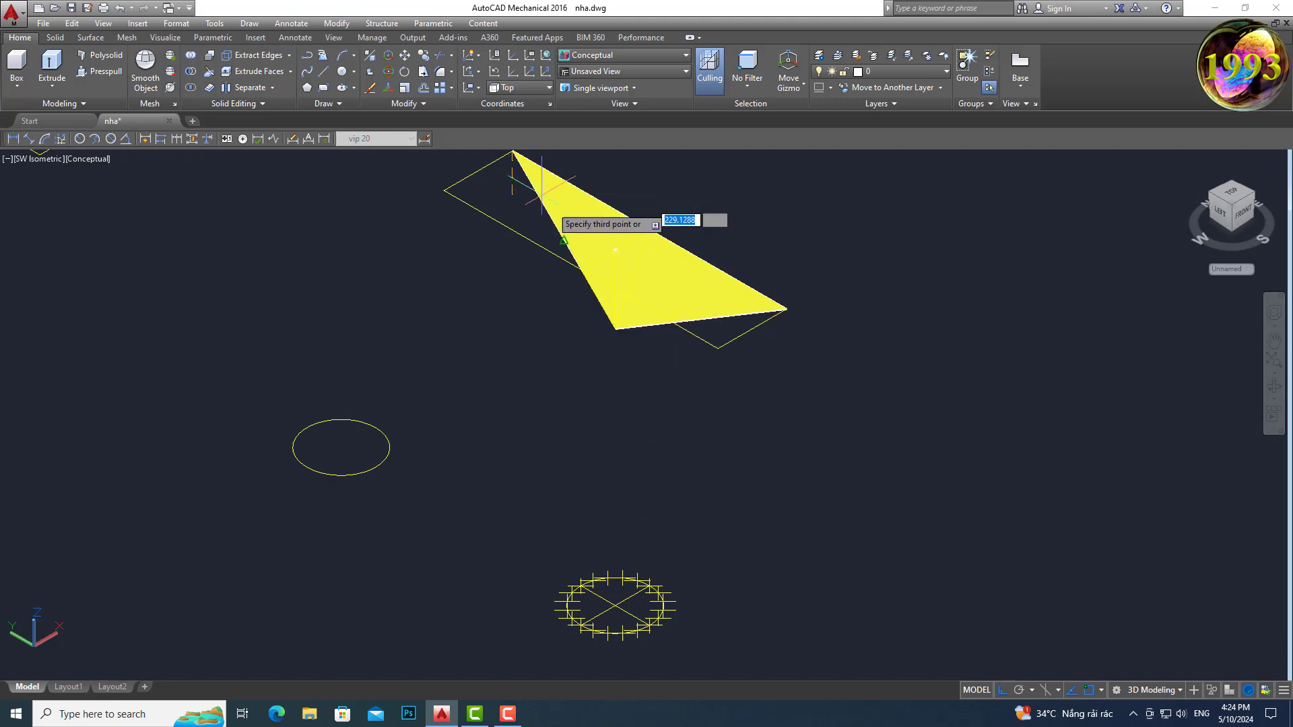
scroll(615, 267, "up", 2)
scroll(600, 269, "up", 2)
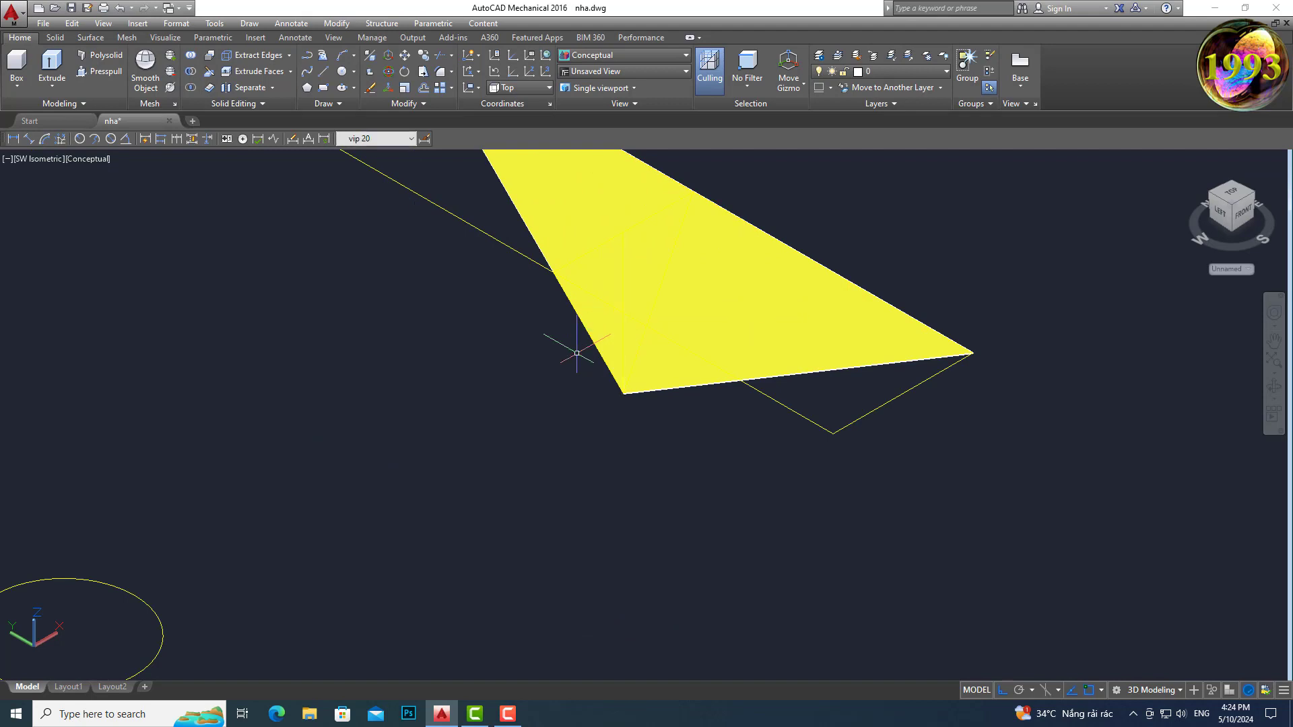
Step: Add a 3D face from the first face's lower corner to the divided ring and back to the rectangle corner
scroll(579, 357, "down", 1)
scroll(606, 384, "down", 2)
scroll(634, 418, "down", 1)
scroll(654, 445, "down", 2)
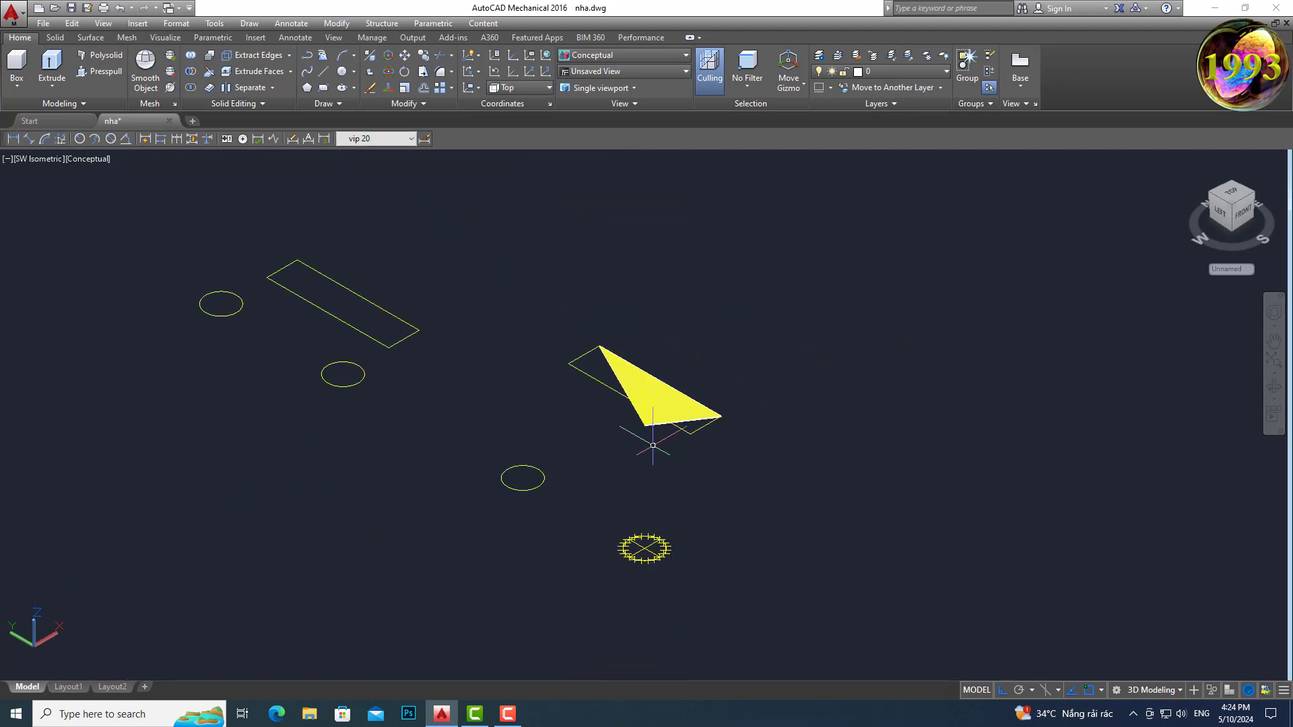
scroll(650, 438, "up", 2)
key("Return")
scroll(603, 349, "up", 1)
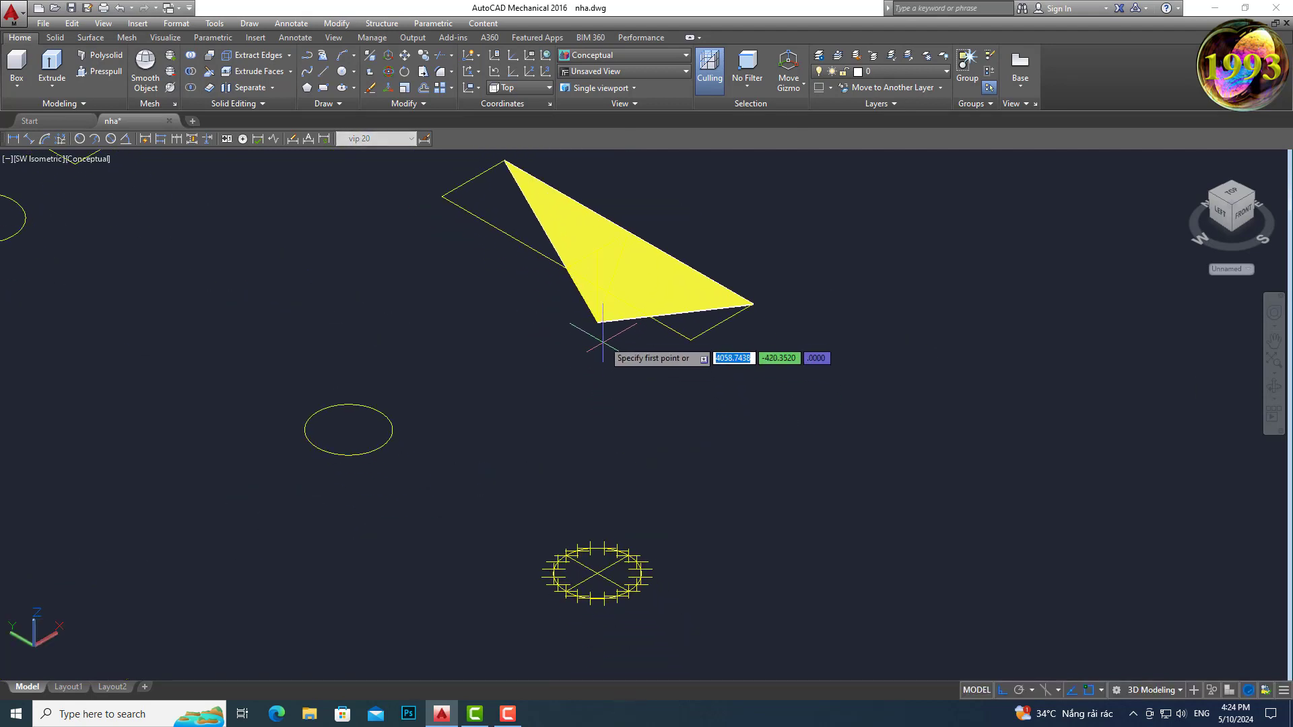
left_click(599, 323)
scroll(657, 525, "up", 2)
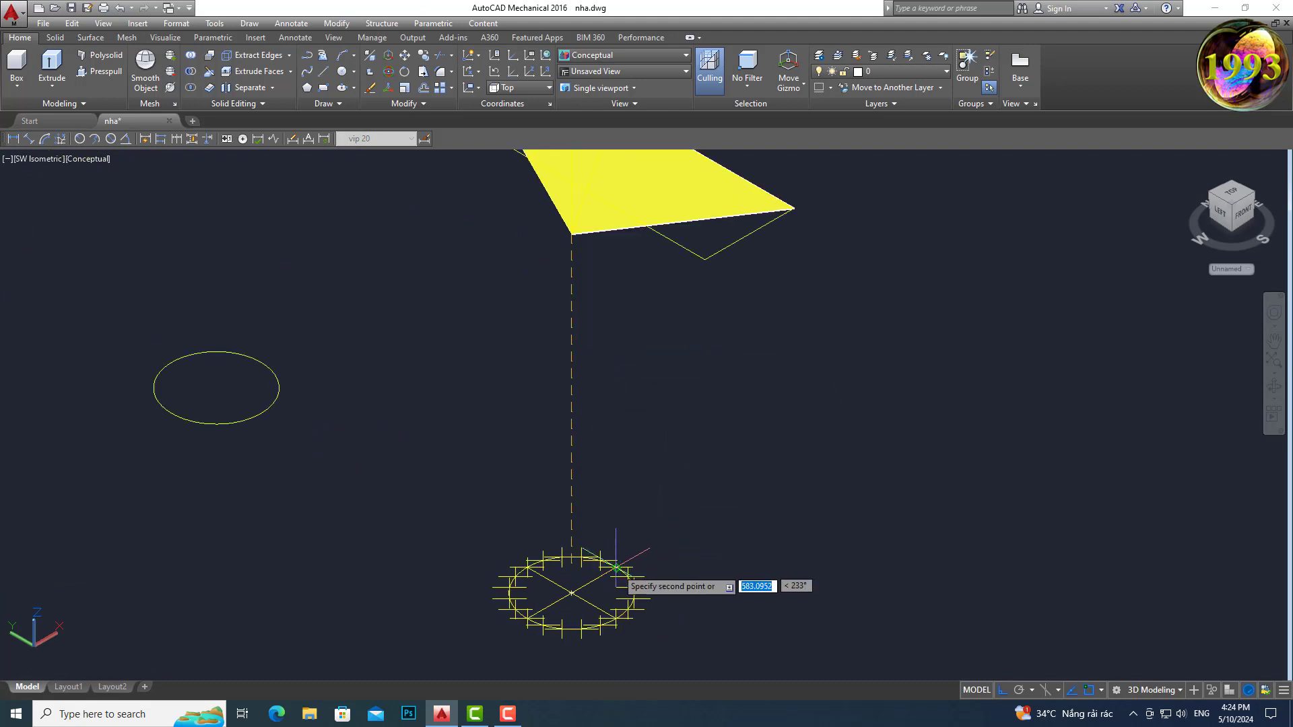
left_click(616, 568)
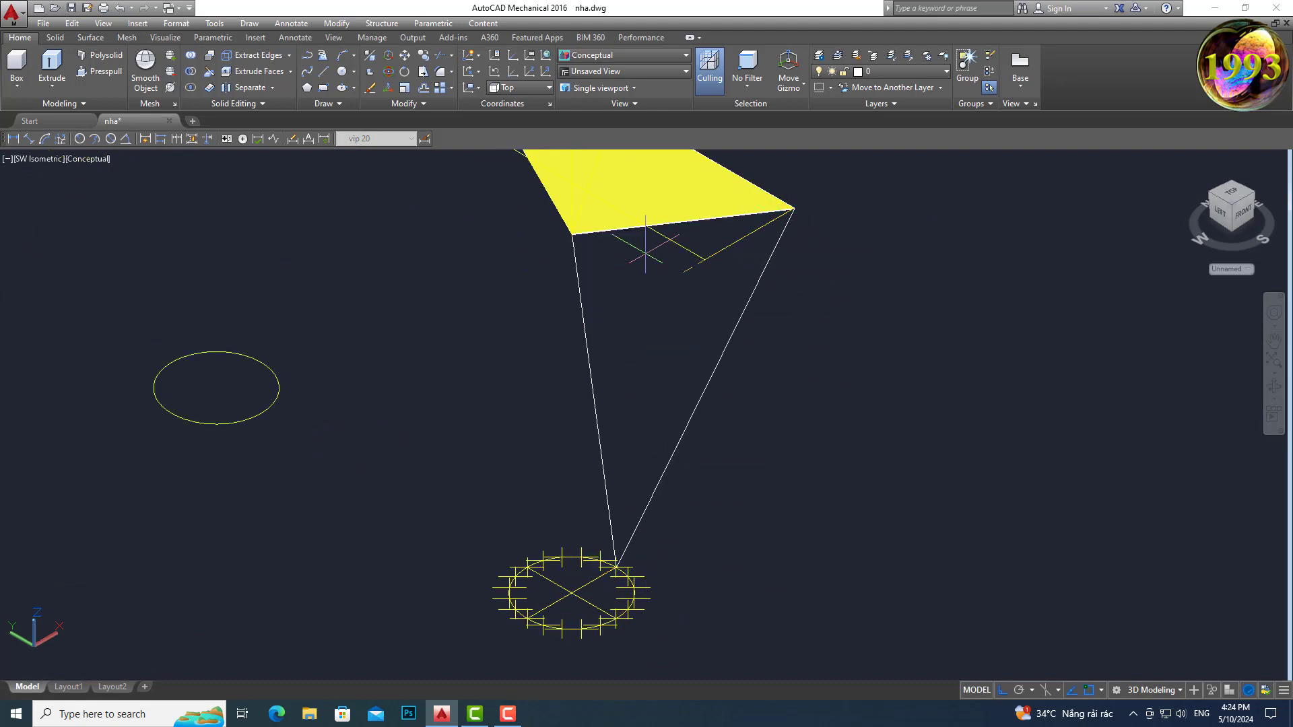
left_click(572, 234)
key("Return")
key("Return")
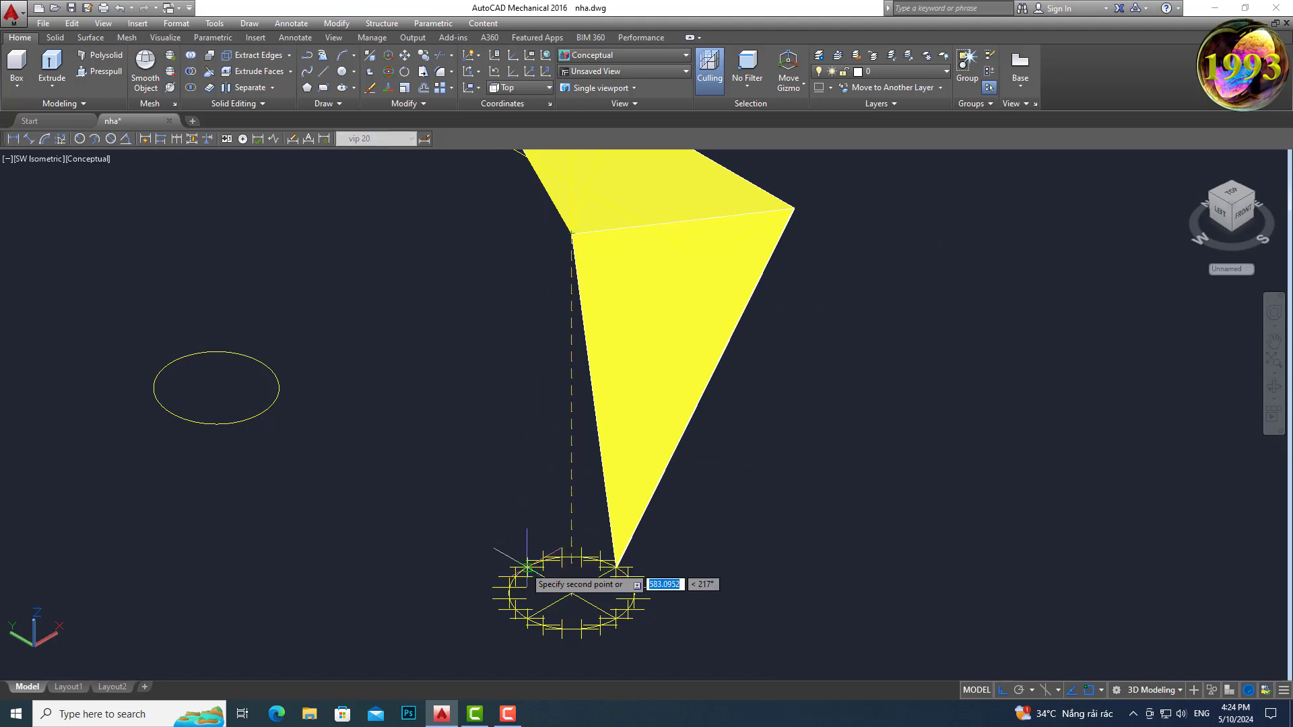
Step: Check the upper triangular face and orbit to view the model's other side
scroll(532, 575, "down", 5)
scroll(548, 431, "up", 3)
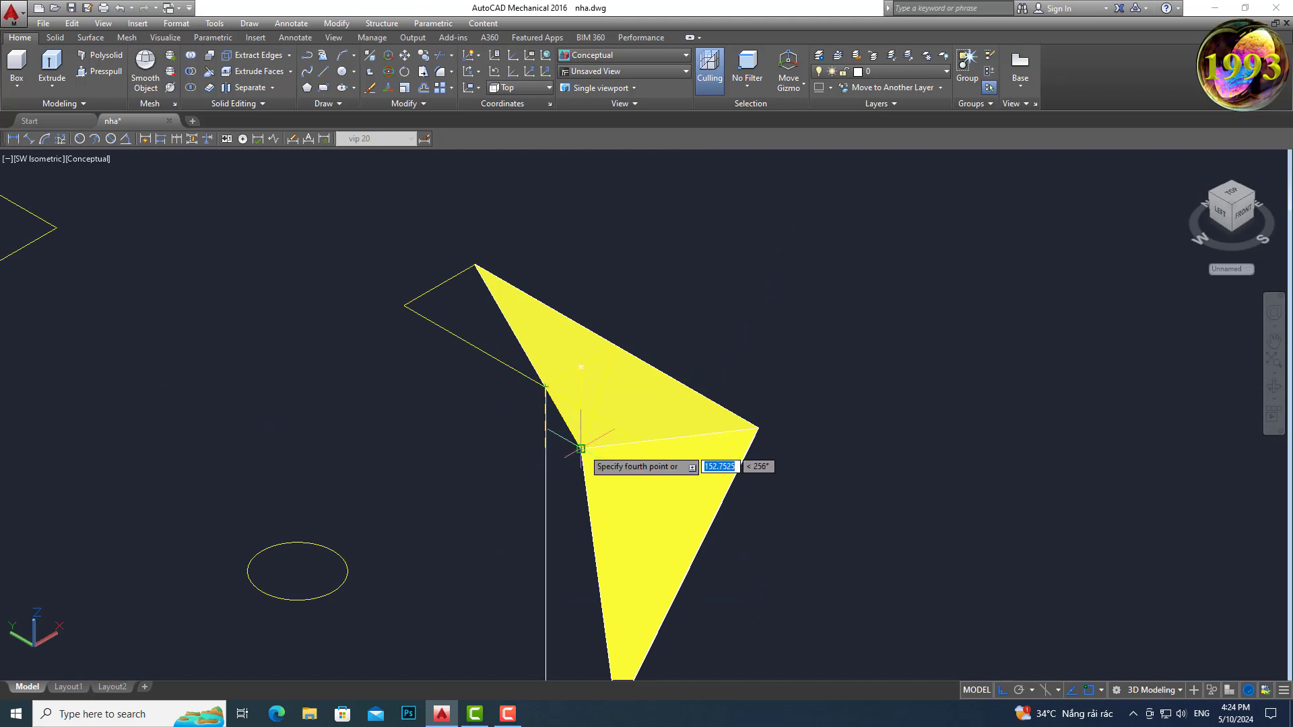
scroll(580, 374, "down", 2)
scroll(579, 529, "up", 2)
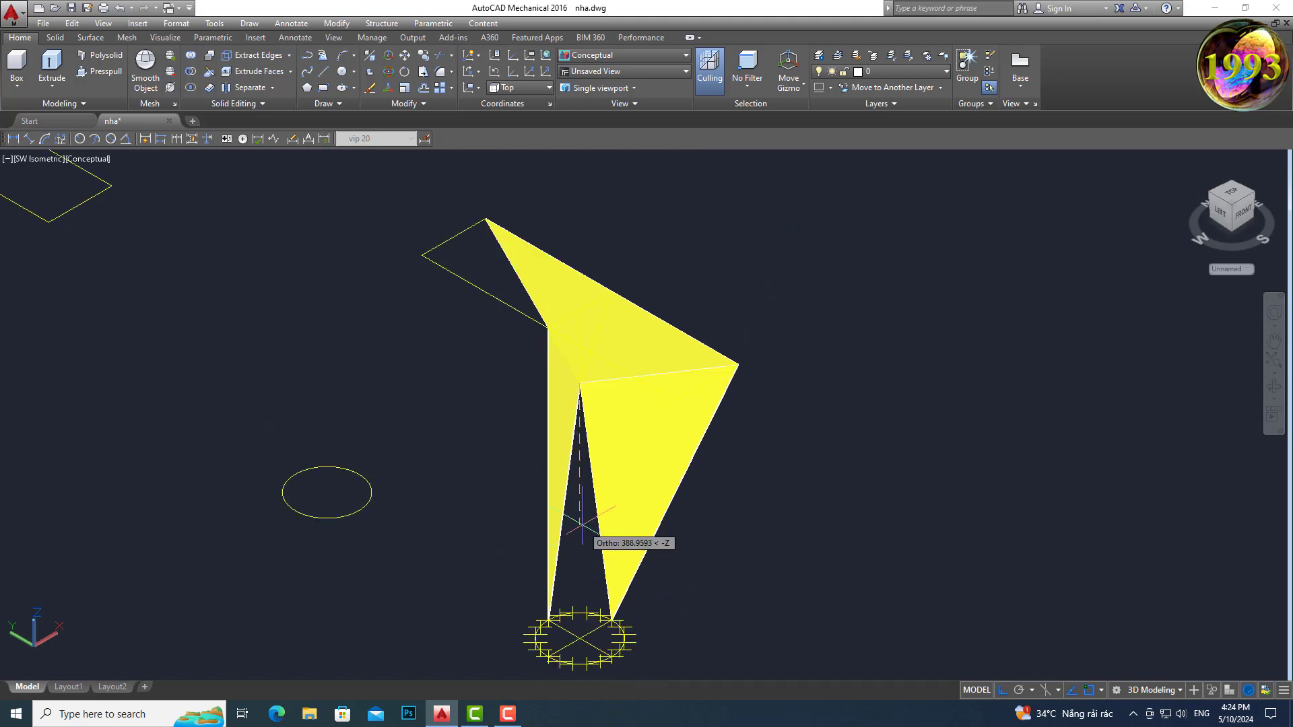
left_click(639, 337)
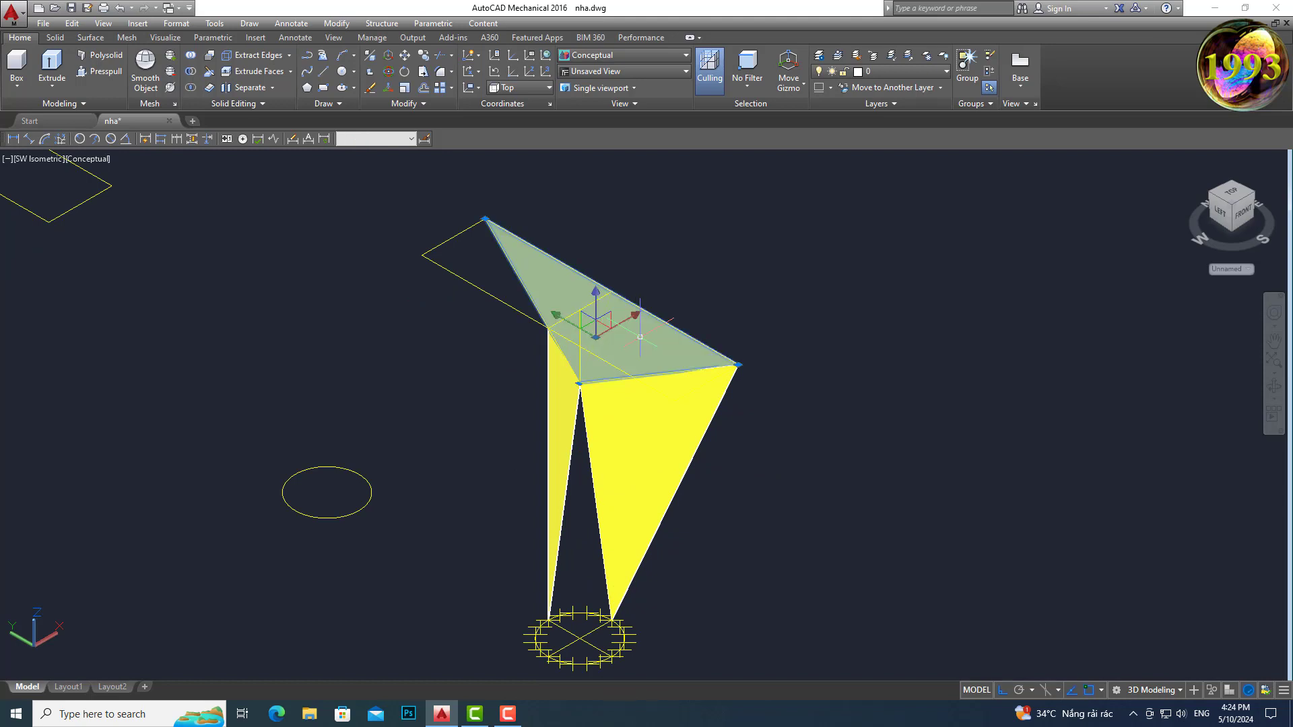
key("Escape")
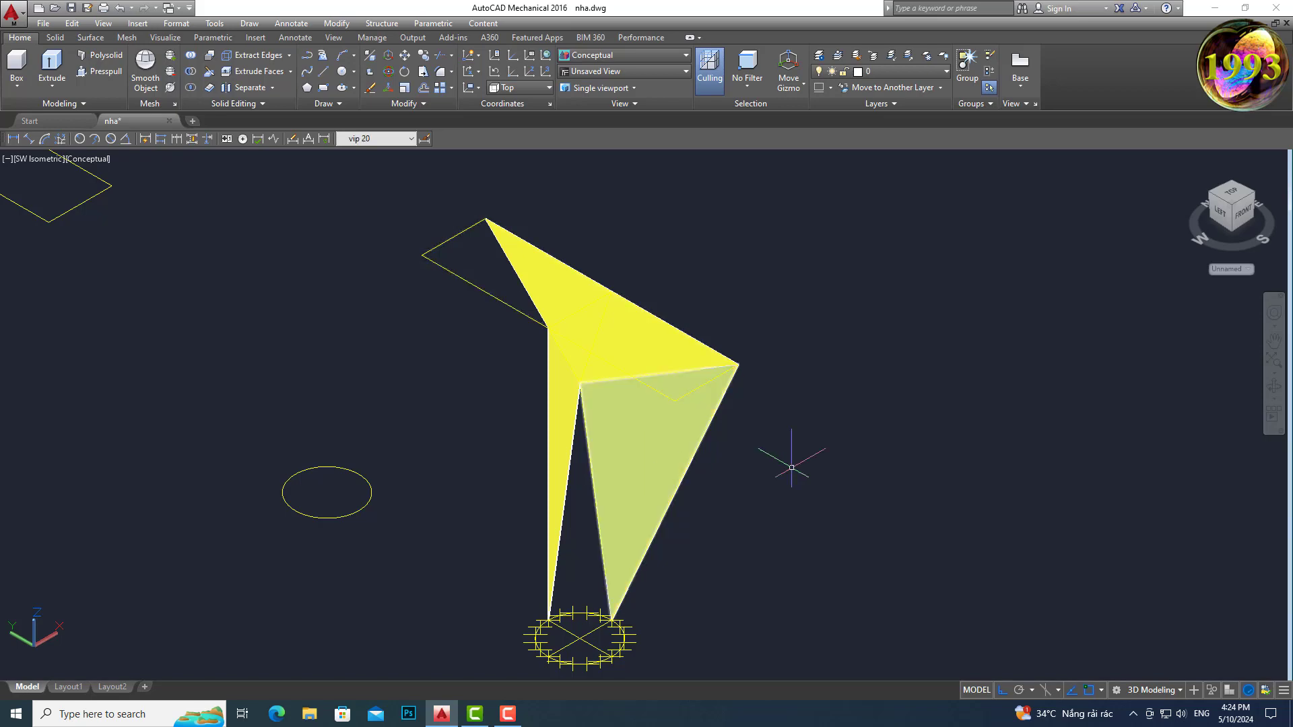
middle_click_drag(782, 522, 585, 532, "shift")
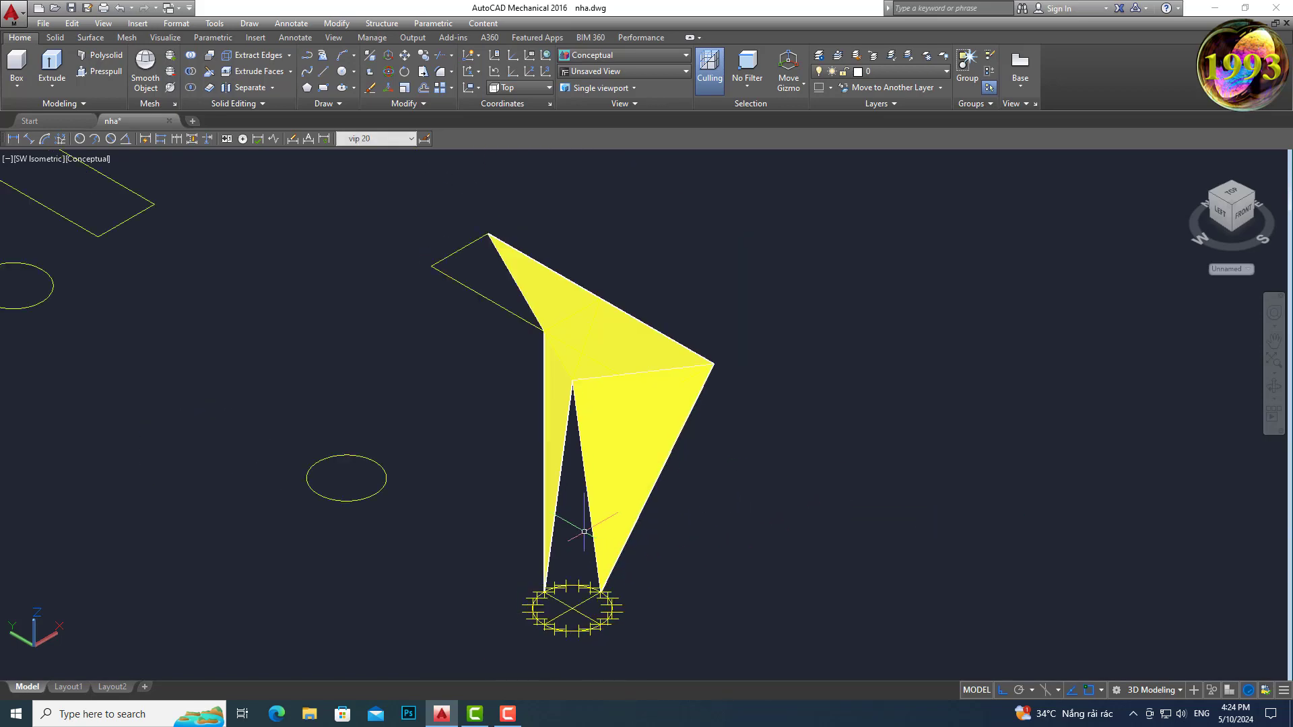
left_click(1275, 387)
mouse_move(1275, 387)
left_mouse_down()
mouse_move(638, 418)
mouse_move(701, 435)
mouse_move(929, 395)
mouse_move(1009, 443)
mouse_move(863, 592)
mouse_move(579, 512)
mouse_move(554, 522)
mouse_move(710, 553)
mouse_move(568, 554)
left_mouse_up()
Step: Add narrow 3D face strips from the top vertex down to points on the outlet ring
scroll(568, 553, "up", 1)
scroll(559, 539, "up", 2)
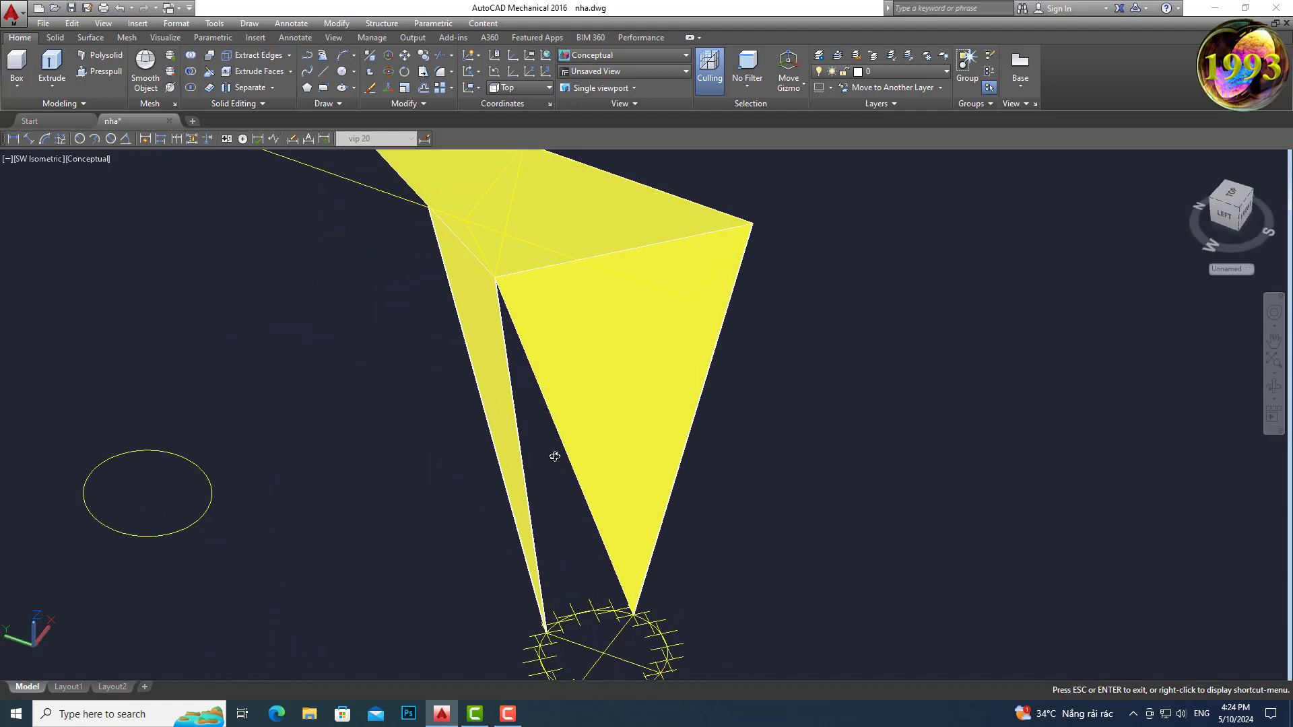
scroll(552, 452, "up", 2)
scroll(552, 458, "down", 2)
key("Escape")
scroll(539, 492, "down", 1)
type("3DFACE")
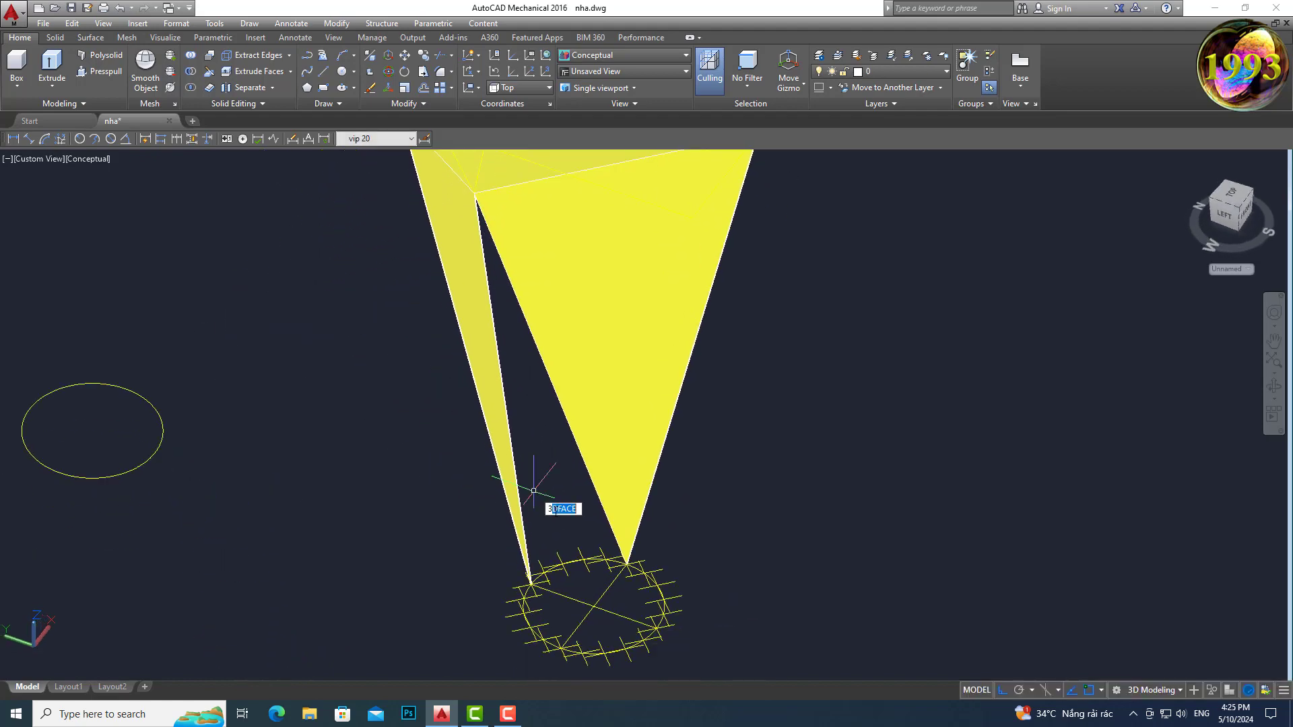
left_click(567, 523)
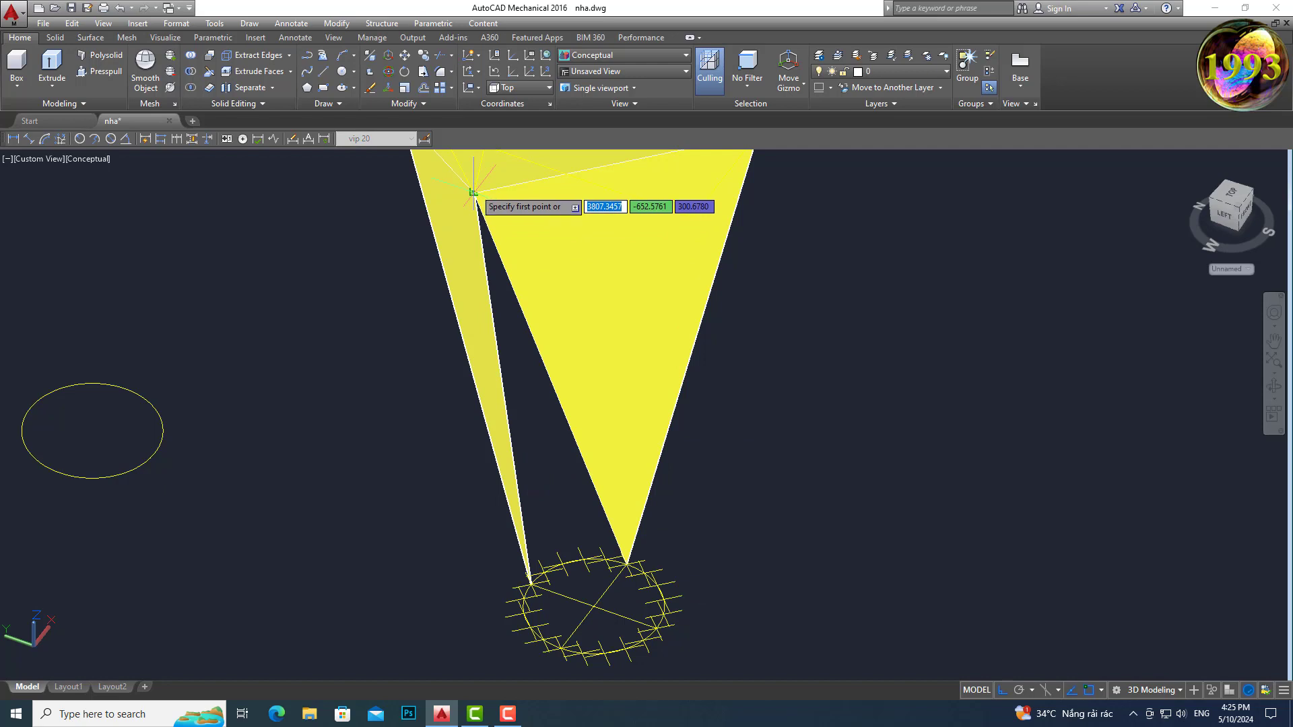
left_click(474, 192)
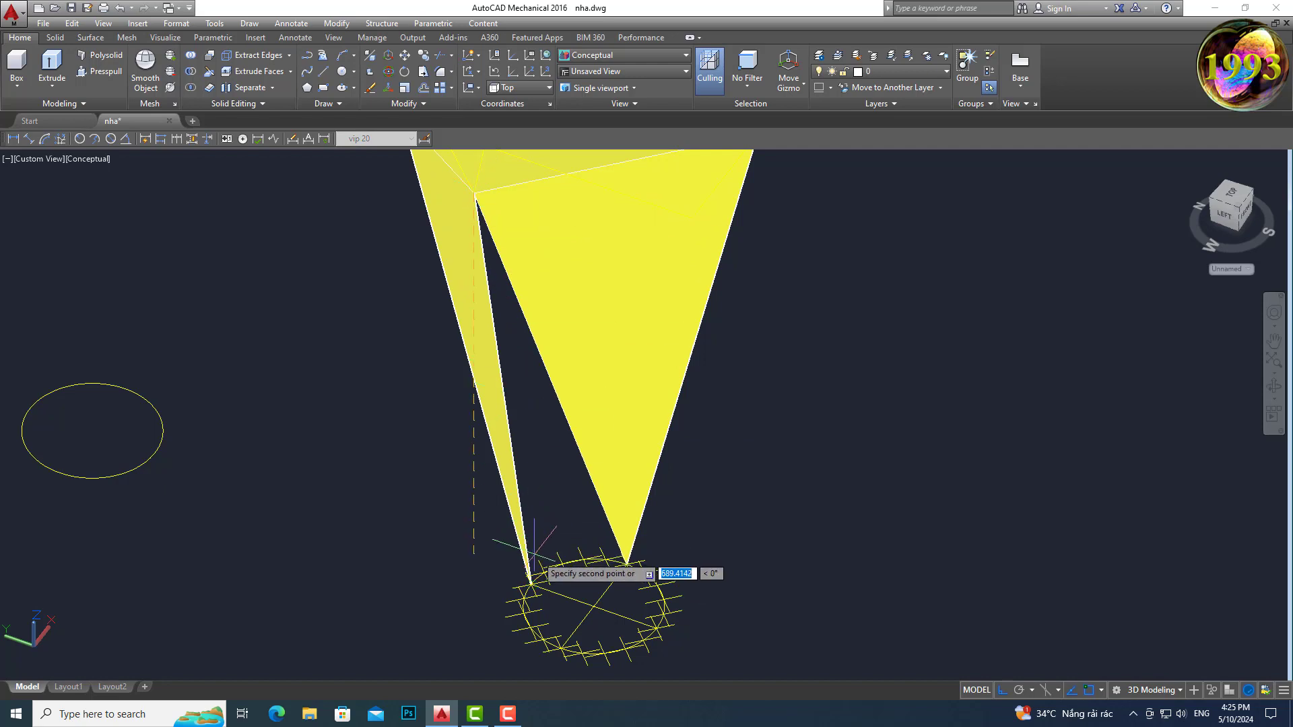
left_click(474, 193)
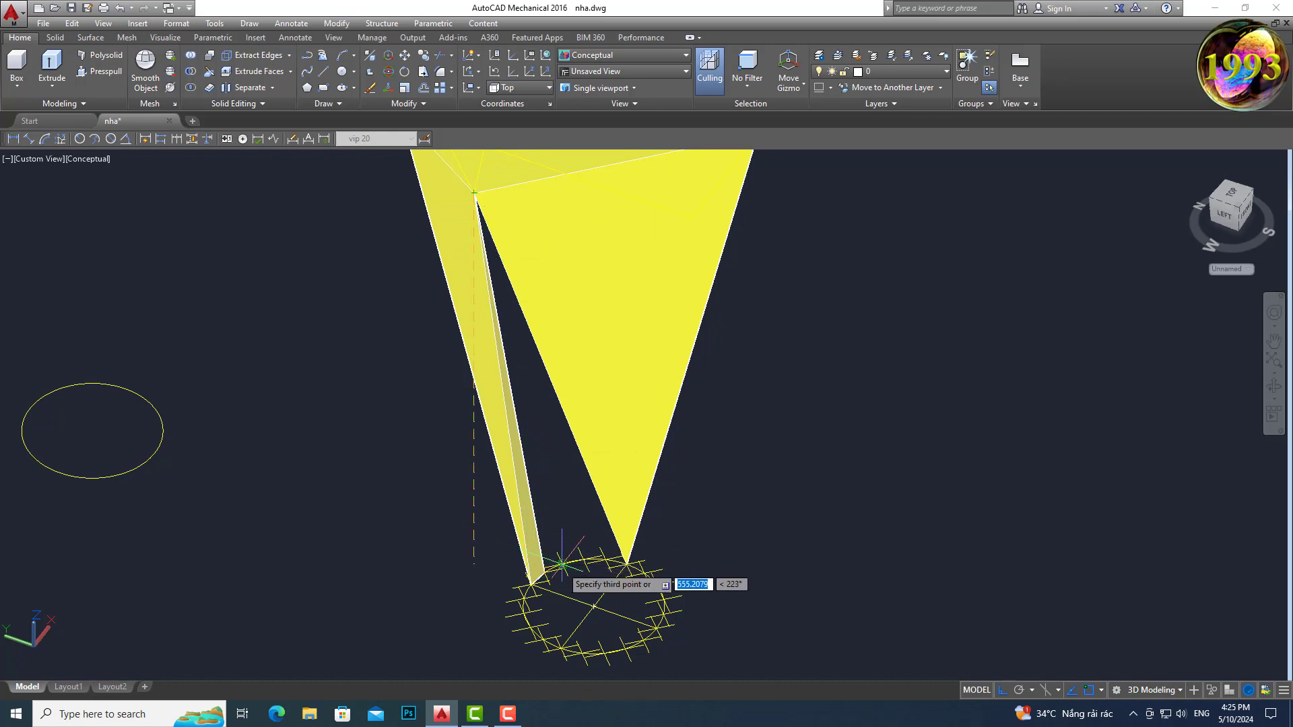
left_click(543, 574)
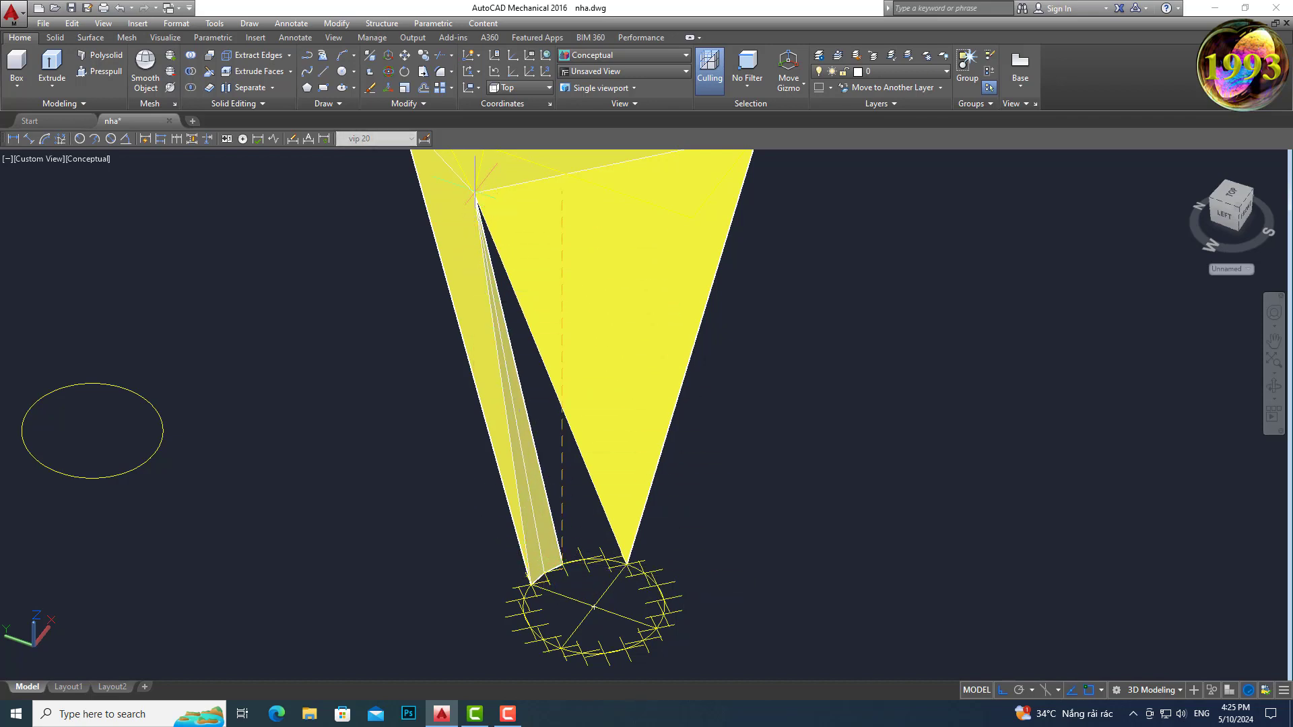
left_click(474, 192)
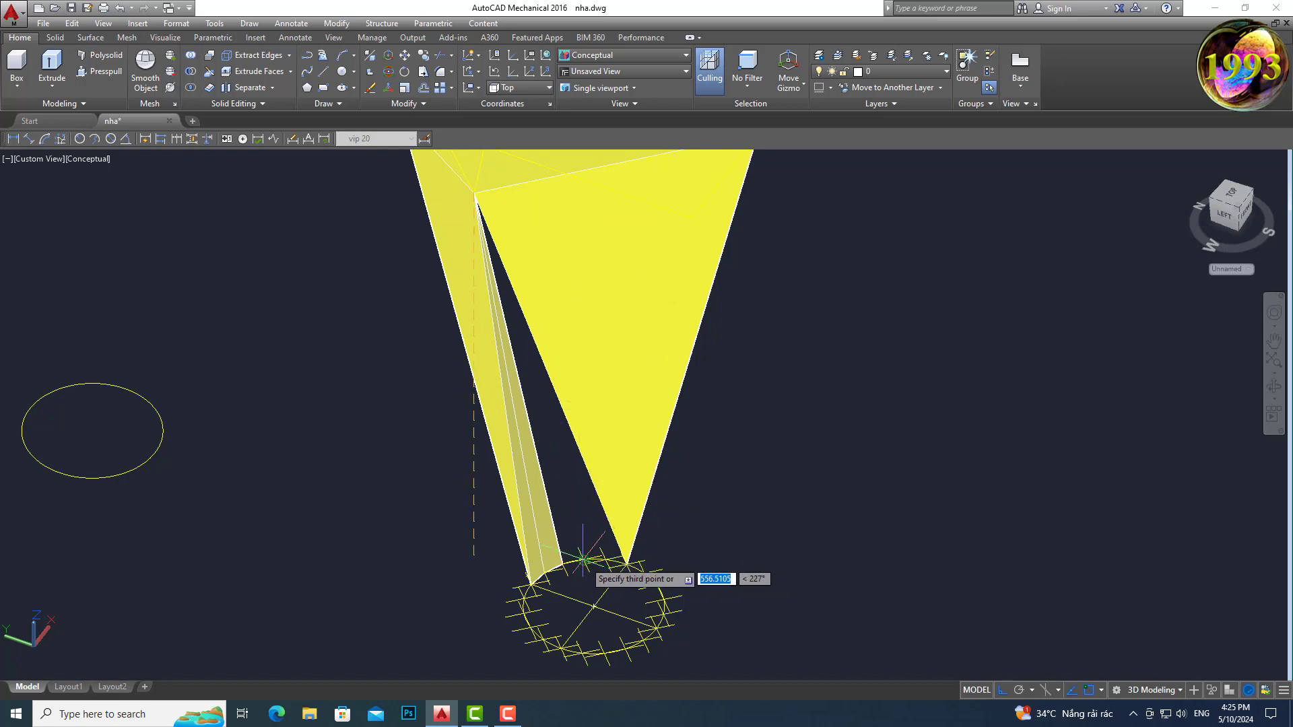
left_click(561, 565)
key("Return")
key("Return")
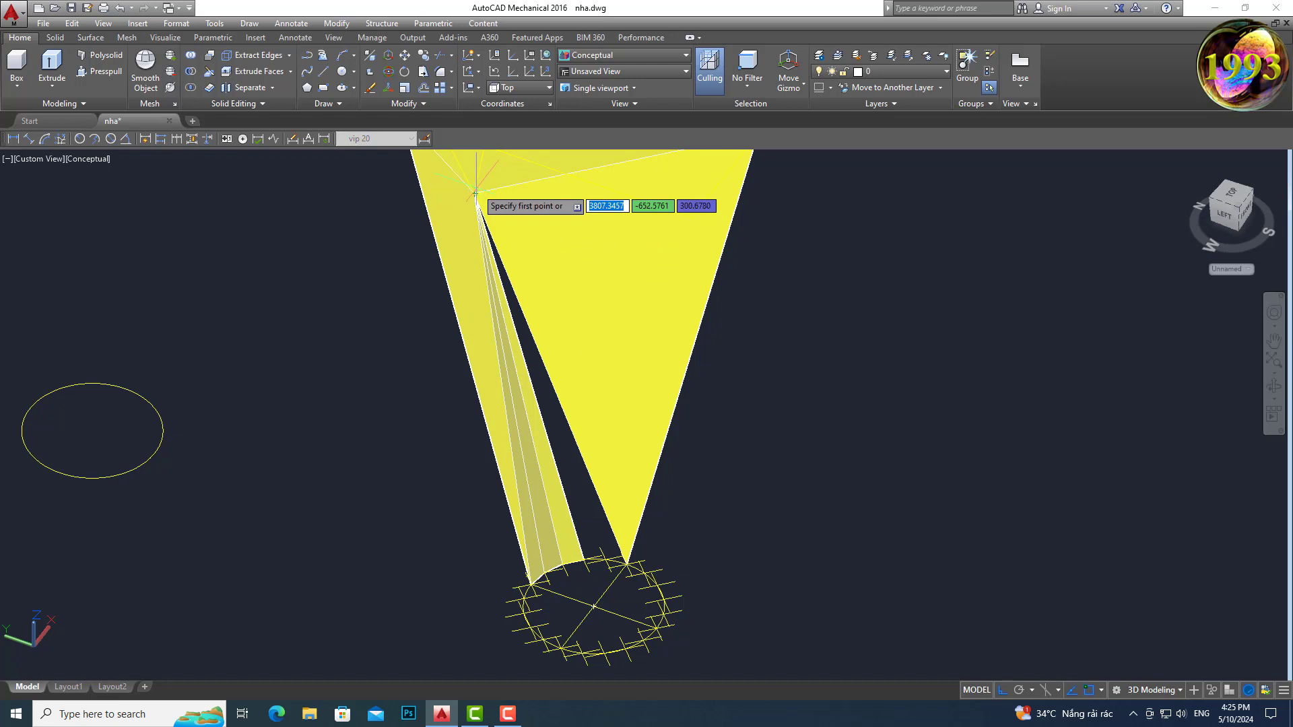
Step: End face drawing and zoom to check the filled tapering leg
scroll(474, 196, "up", 3)
scroll(469, 215, "up", 2)
scroll(463, 226, "up", 2)
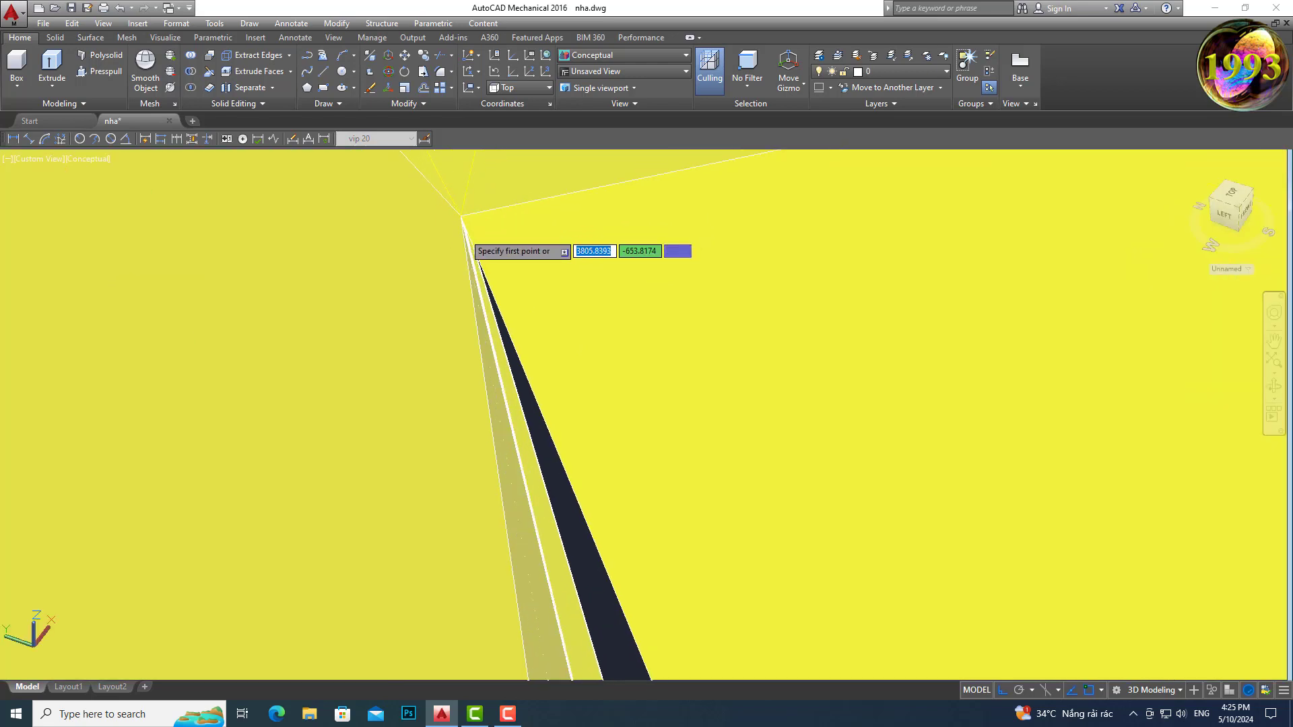
scroll(451, 270, "up", 1)
scroll(441, 323, "up", 1)
key("Escape")
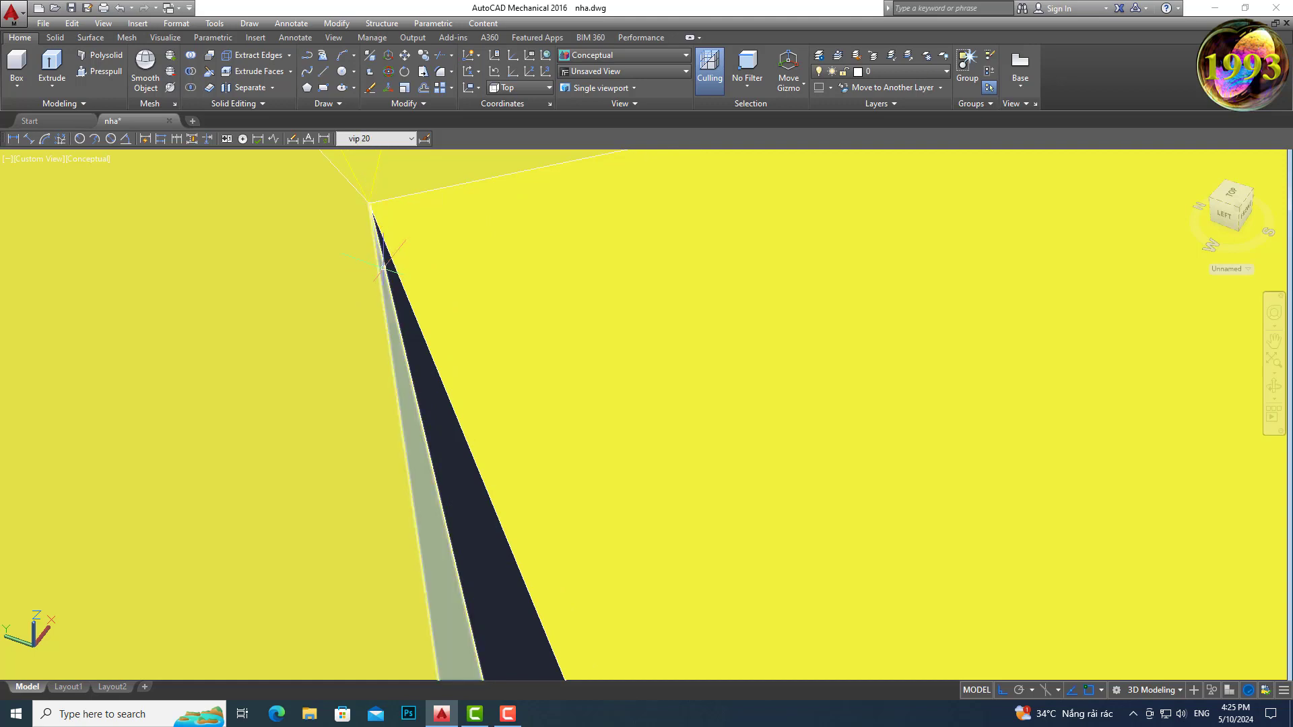
scroll(383, 266, "down", 1)
scroll(387, 268, "down", 1)
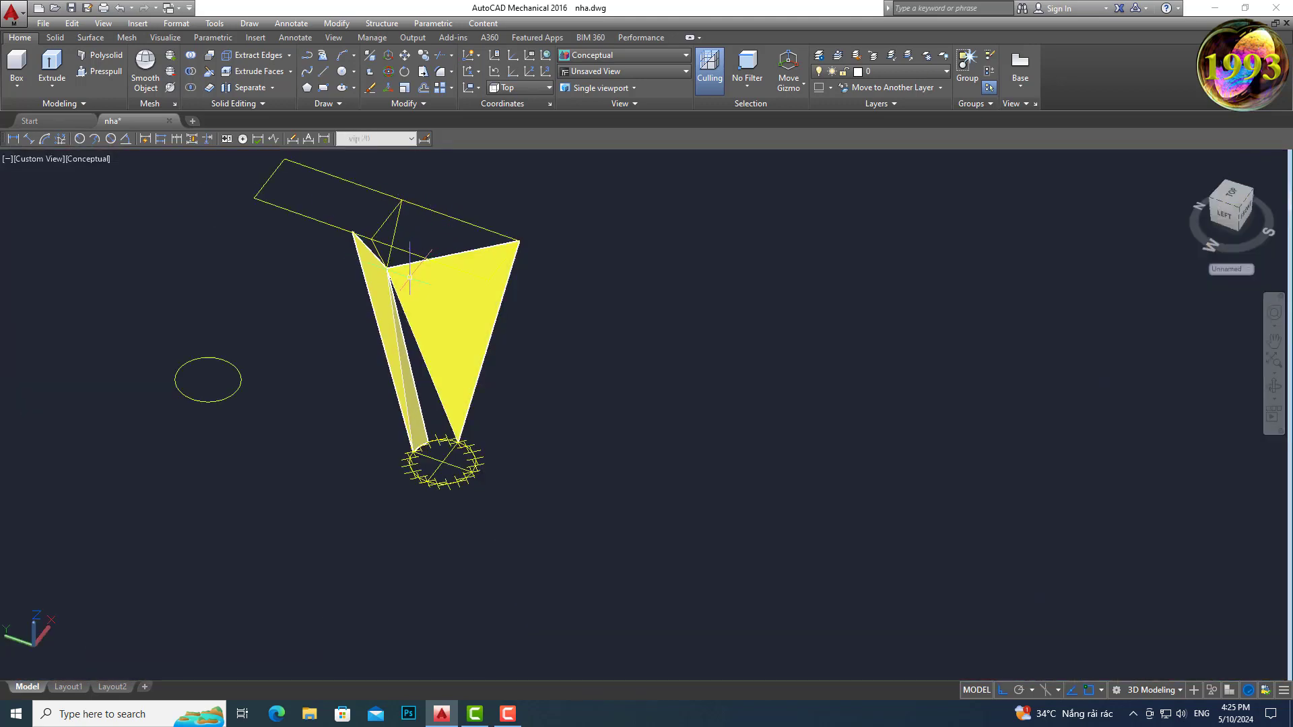
Step: Zoom in and out, then pan to recentre the duct in the viewport
scroll(390, 276, "up", 4)
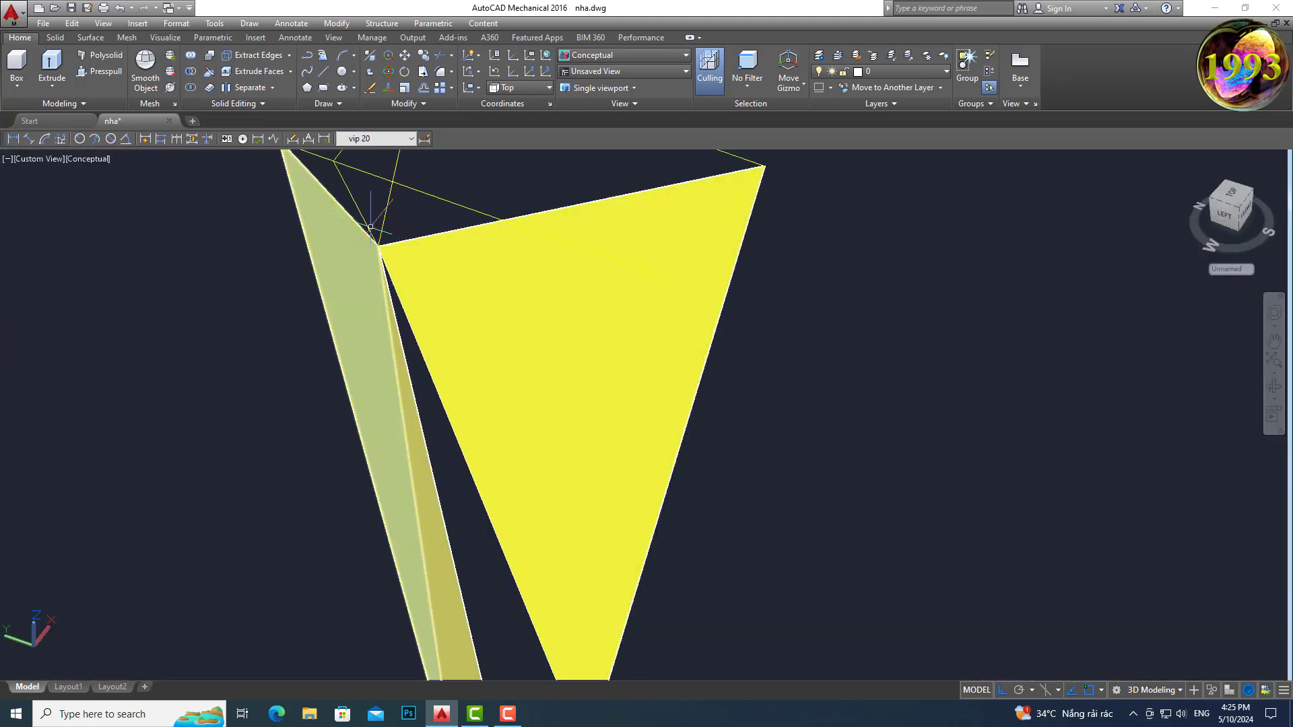
scroll(353, 209, "down", 4)
scroll(353, 211, "up", 4)
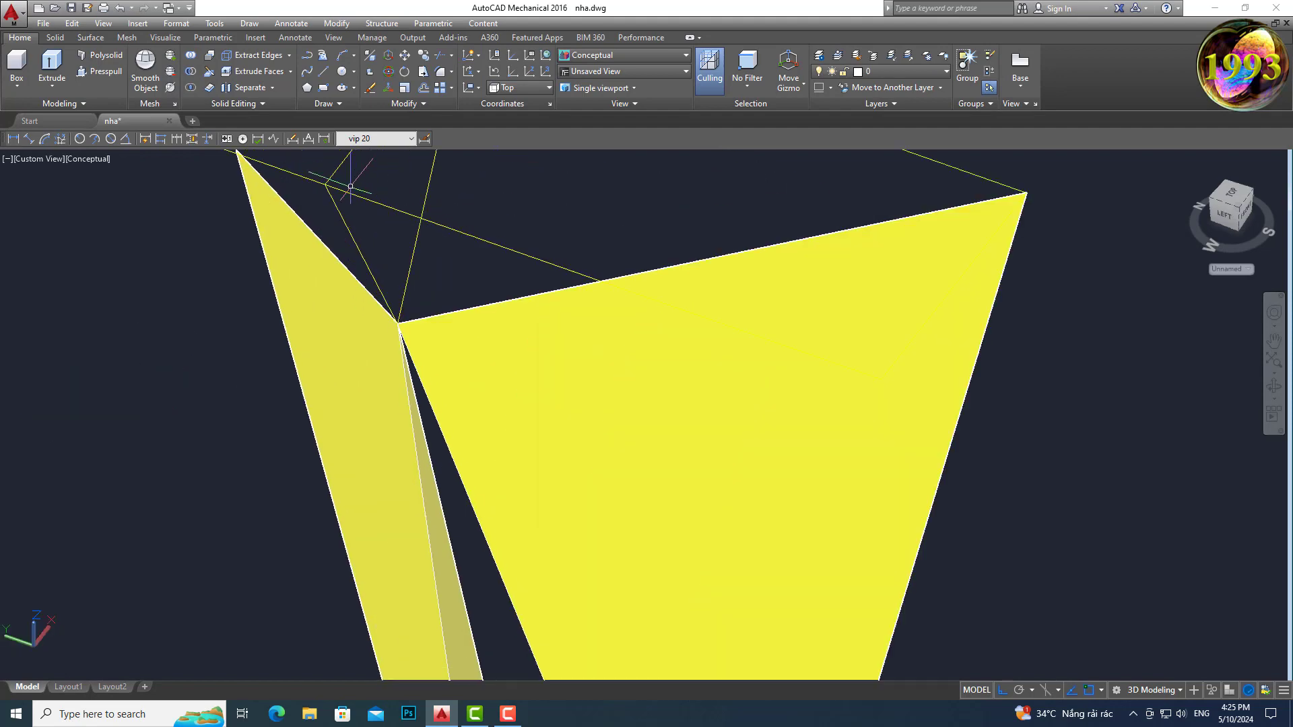
scroll(351, 229, "down", 4)
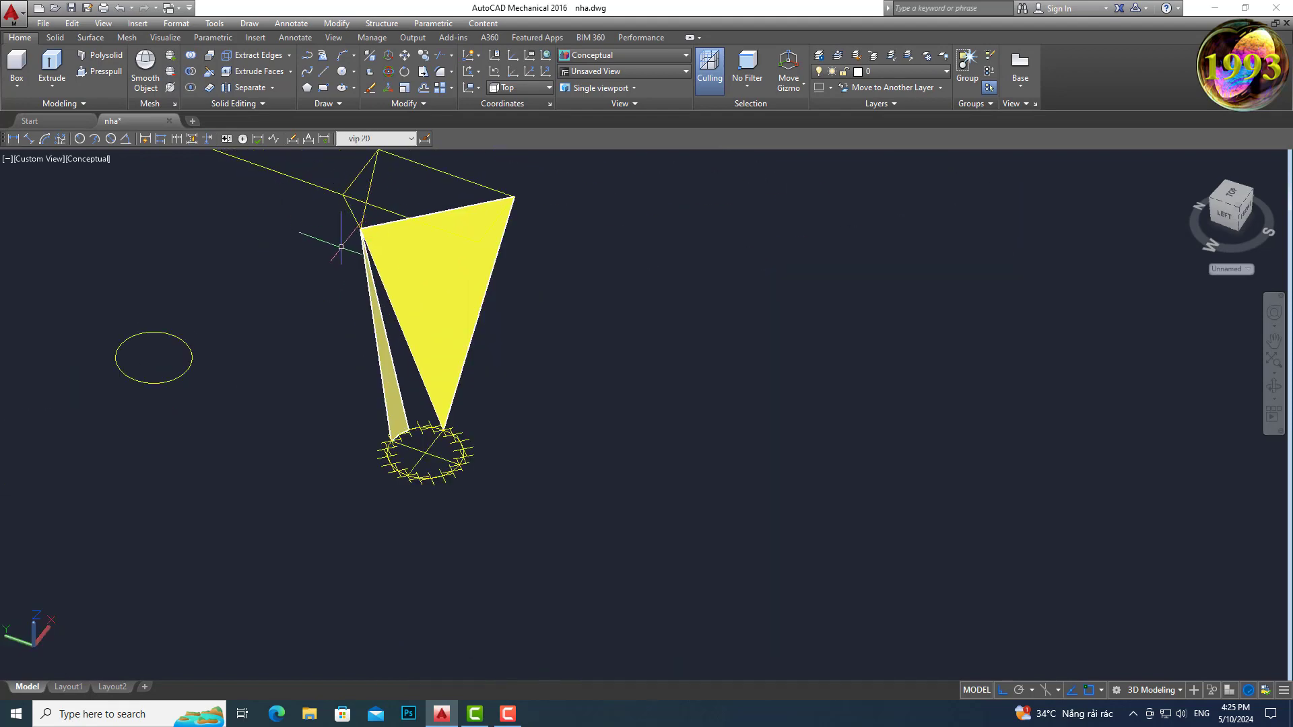
scroll(355, 231, "up", 2)
scroll(362, 204, "down", 2)
scroll(361, 204, "down", 2)
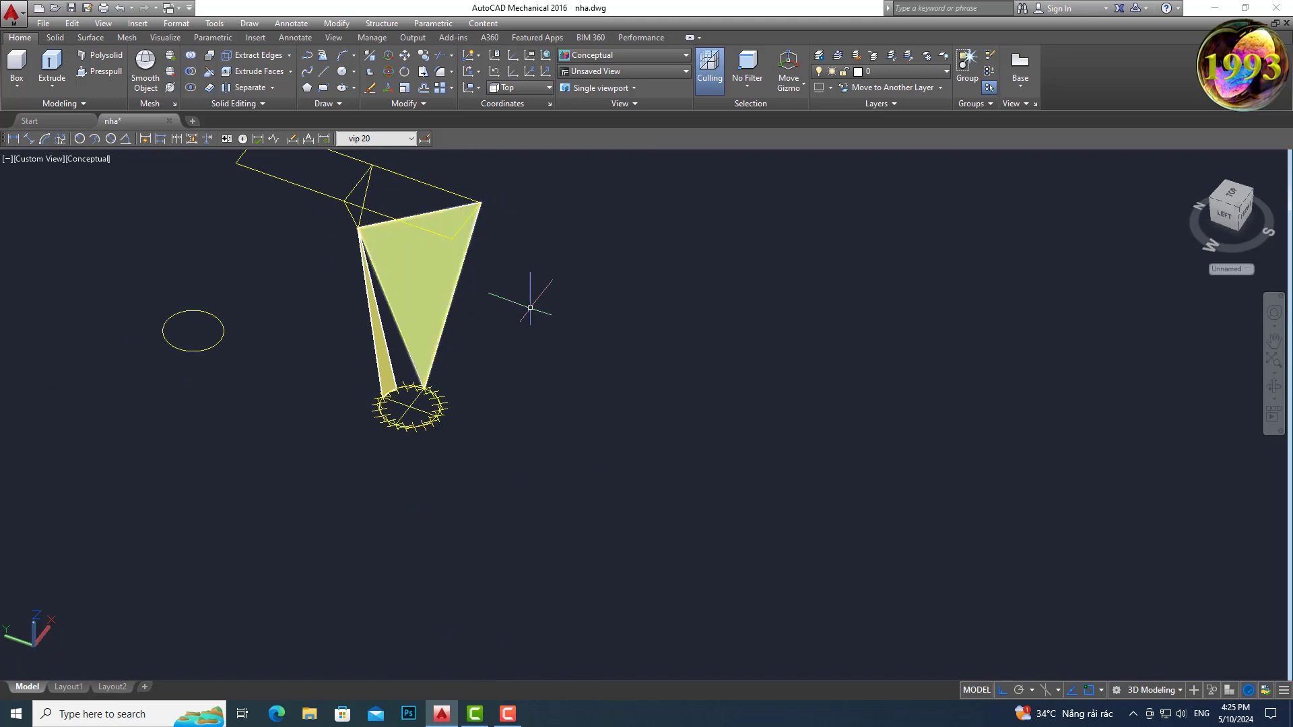
middle_click_drag(502, 327, 630, 386)
Step: Switch to the SW Isometric preset view and zoom around to inspect the duct faces
left_click(40, 159)
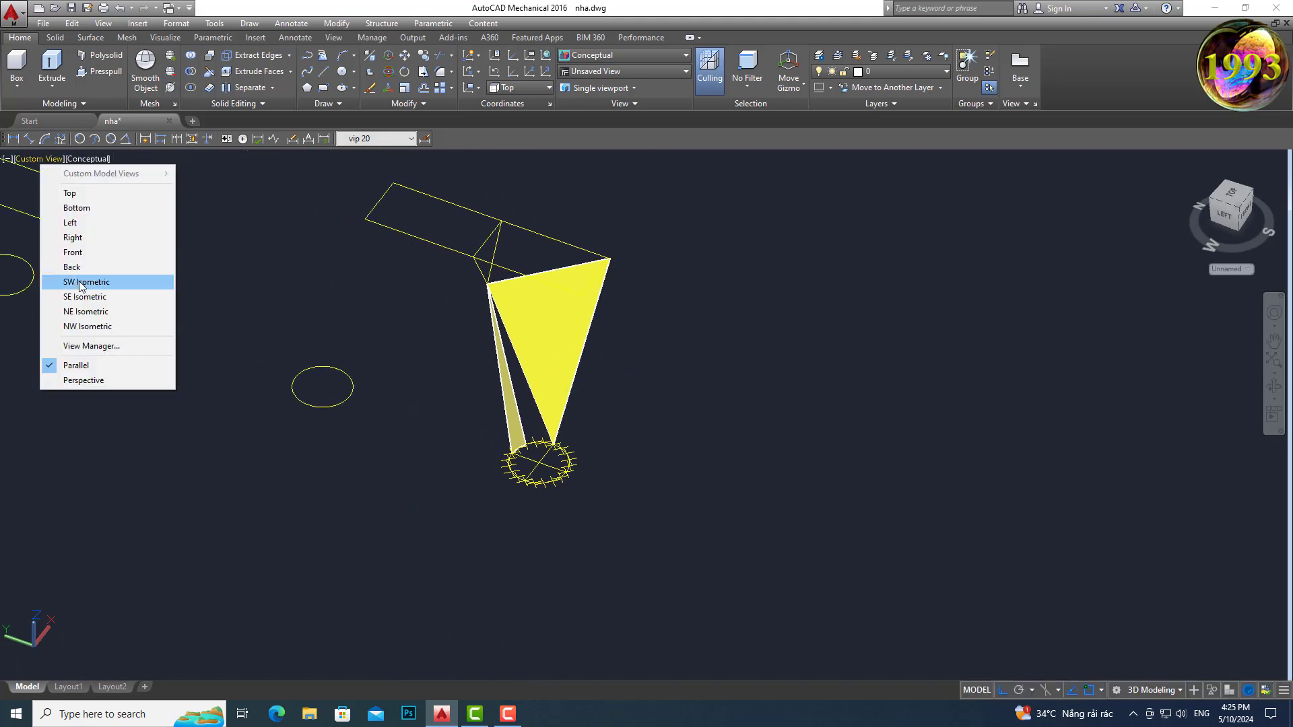
left_click(54, 281)
scroll(724, 458, "up", 3)
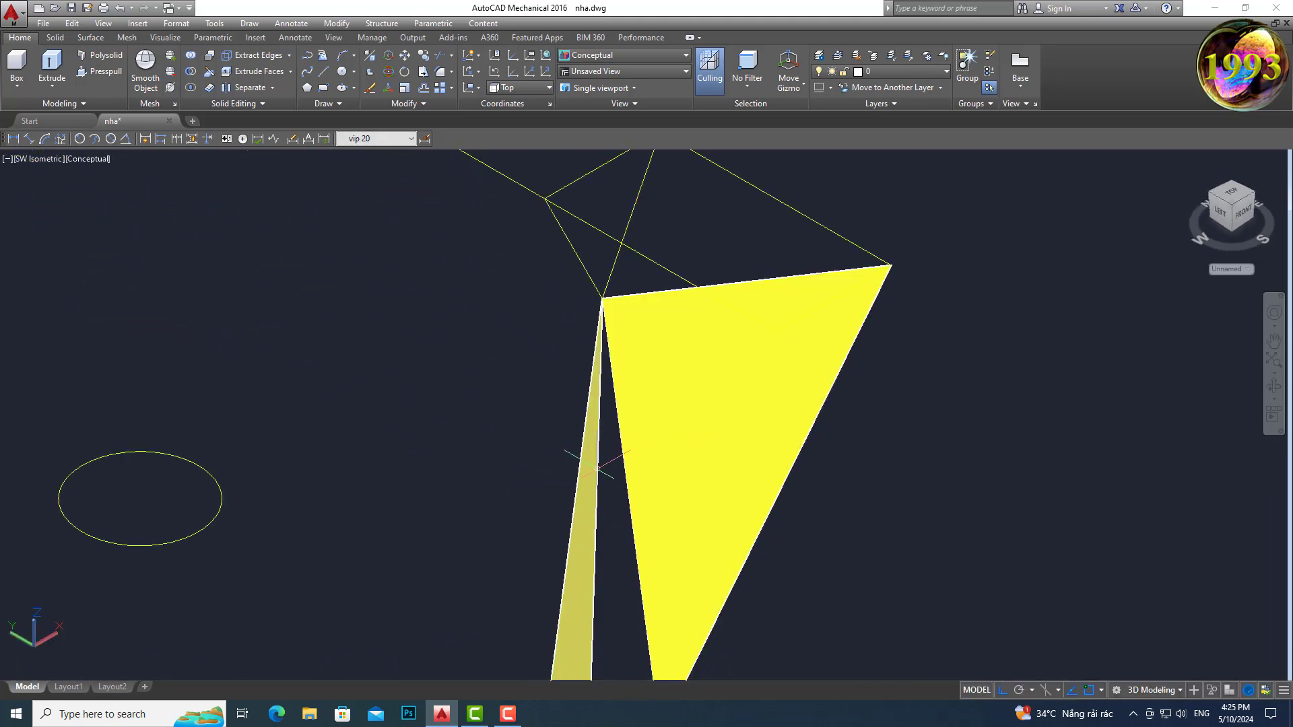
middle_click_drag(591, 462, 615, 427)
scroll(649, 485, "down", 2)
scroll(647, 488, "up", 2)
scroll(647, 488, "down", 2)
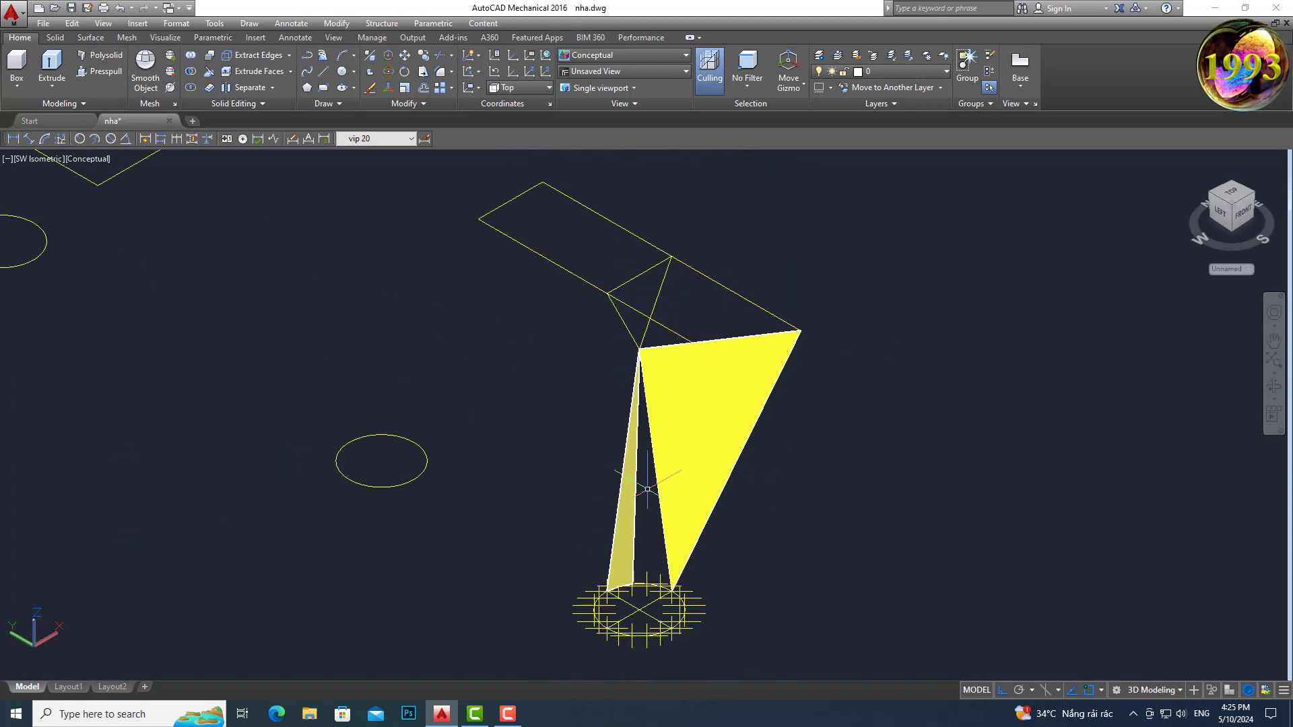
scroll(626, 333, "up", 1)
scroll(634, 289, "up", 1)
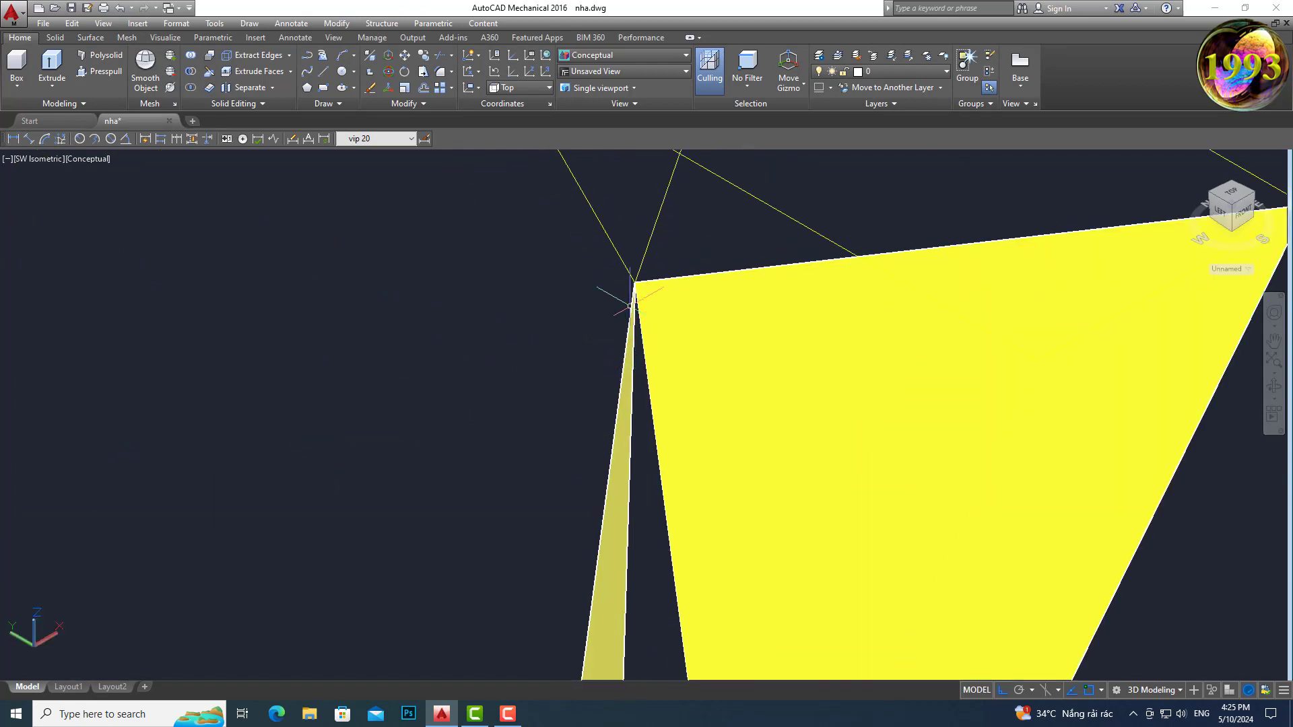
scroll(634, 283, "up", 1)
scroll(634, 283, "down", 1)
scroll(606, 300, "down", 2)
Step: Start a 3D face (3f) at the triangle apex, then cancel it
type("3f")
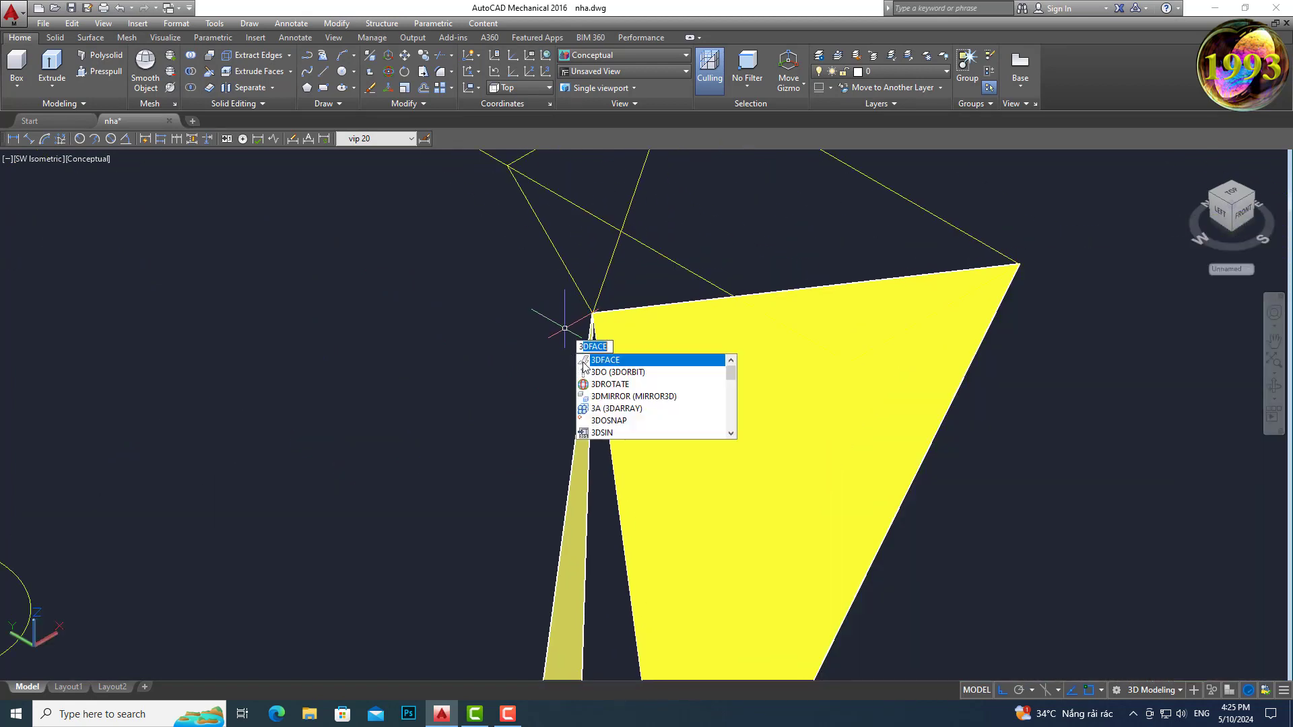
key("Return")
left_click(593, 311)
scroll(594, 309, "down", 4)
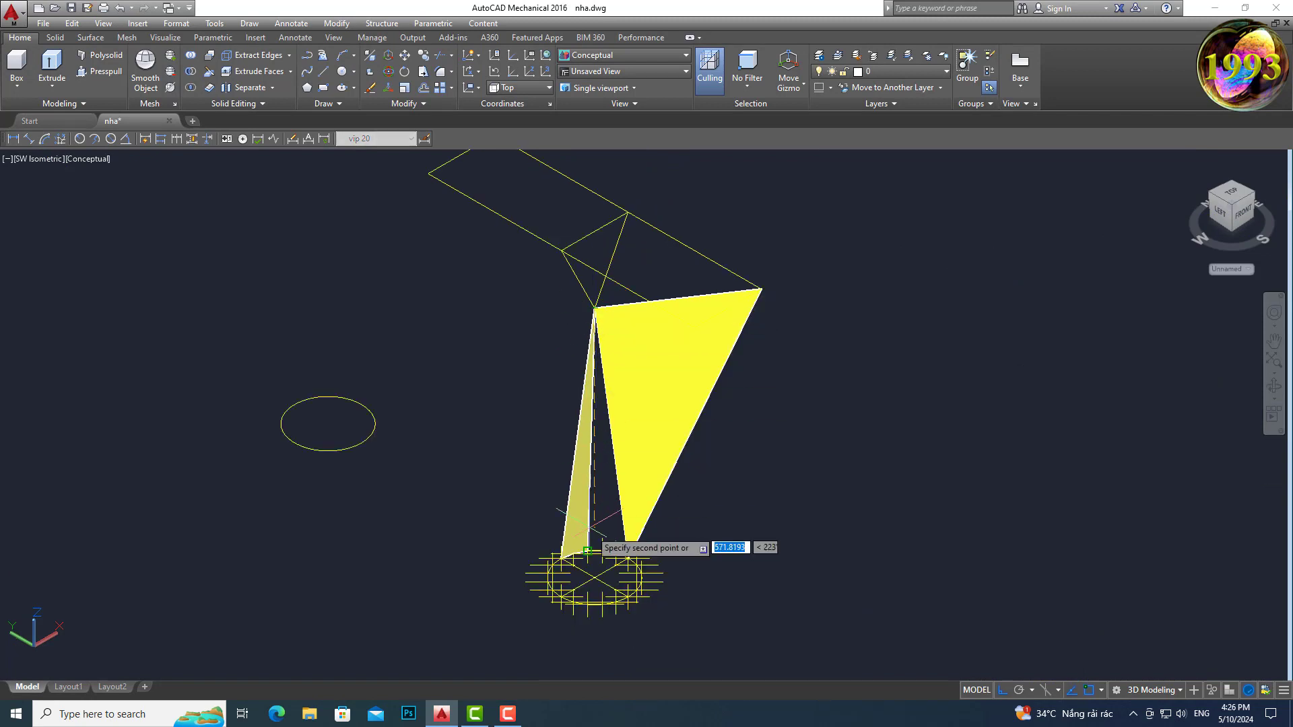
scroll(590, 549, "up", 2)
scroll(581, 543, "up", 3)
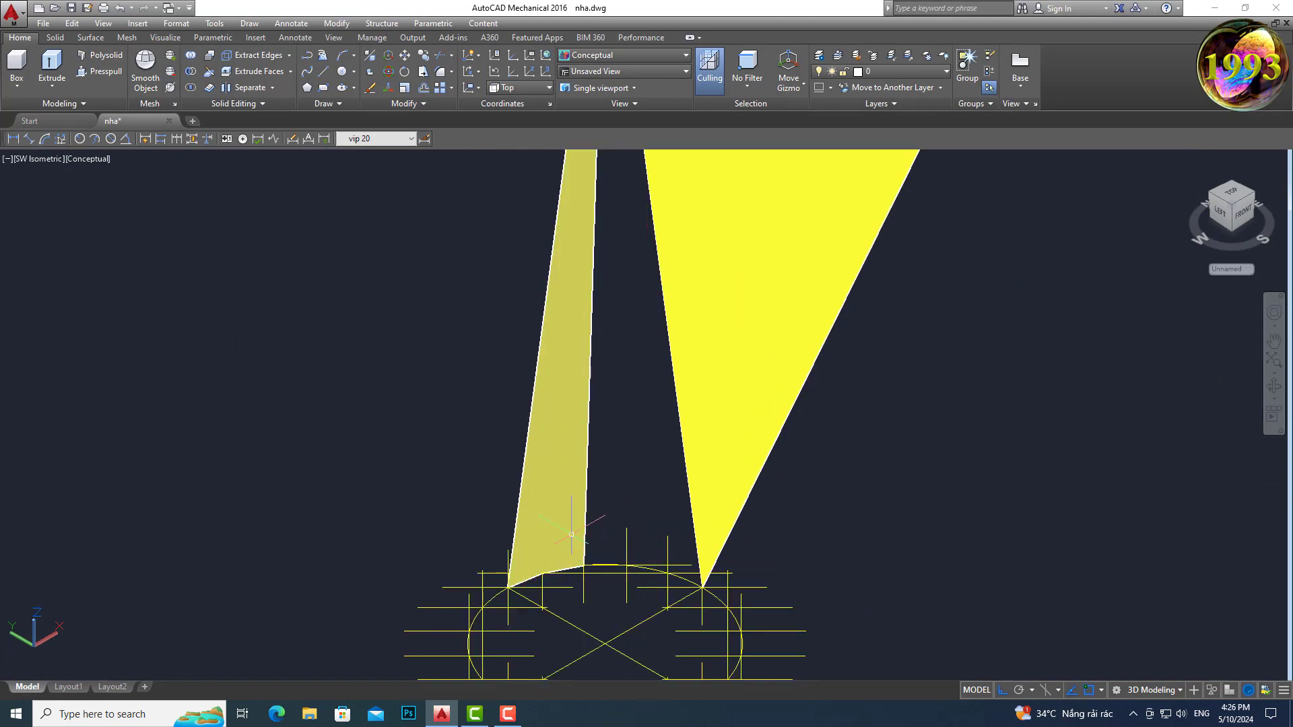
key("Escape")
scroll(559, 512, "down", 4)
scroll(570, 445, "up", 3)
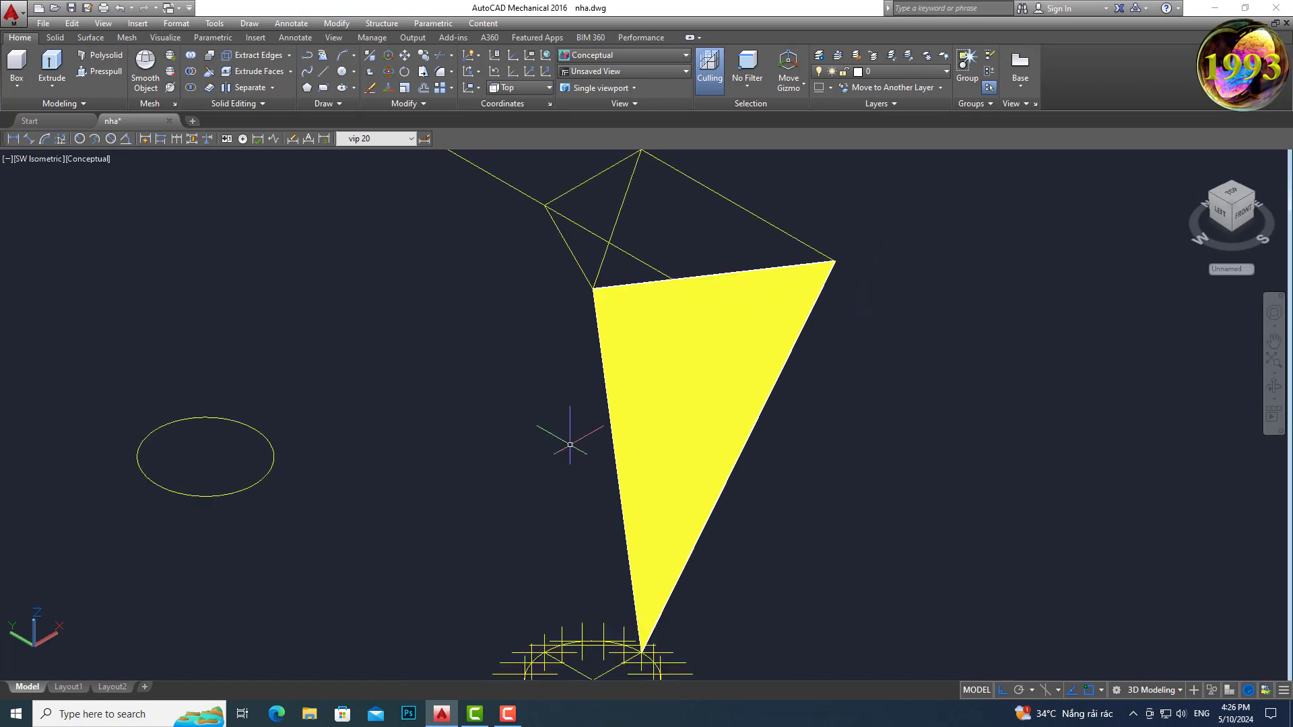
scroll(570, 445, "down", 3)
scroll(569, 446, "up", 2)
Step: Draw a 3D face from the triangle vertex up to the top and back down to the base
right_click(569, 446)
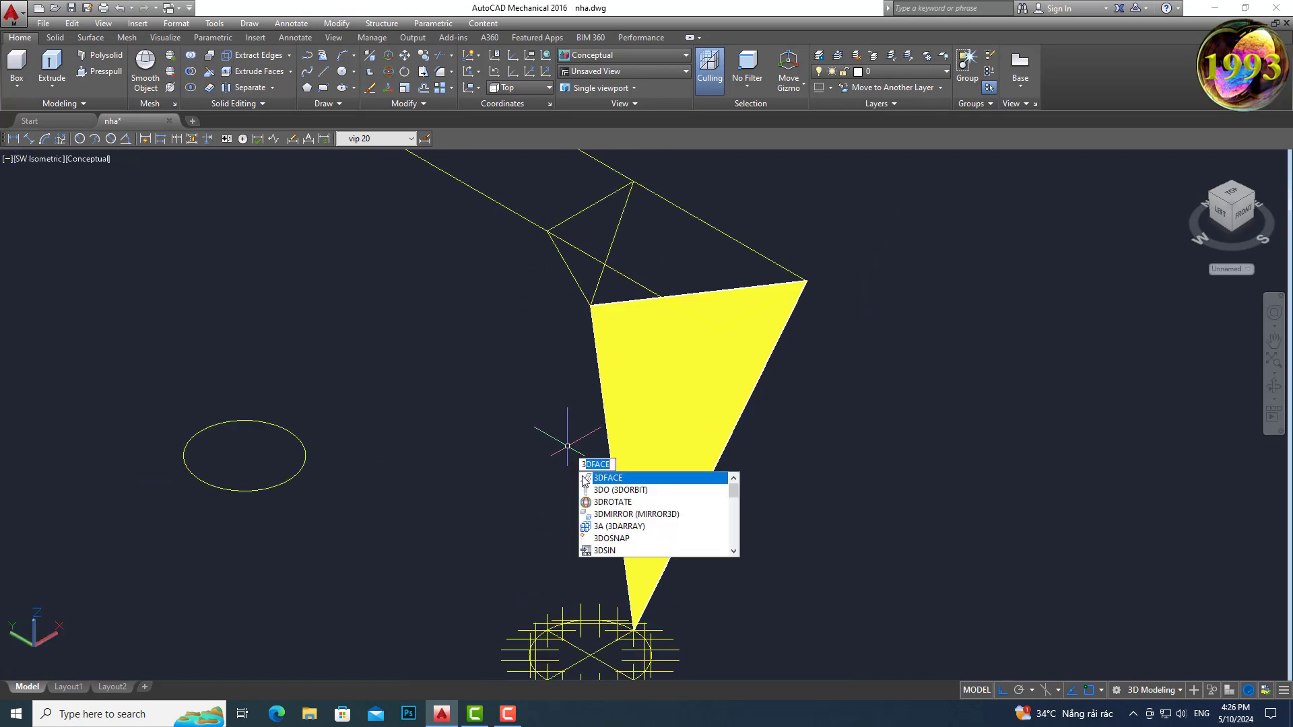
left_click(586, 482)
left_click(590, 306)
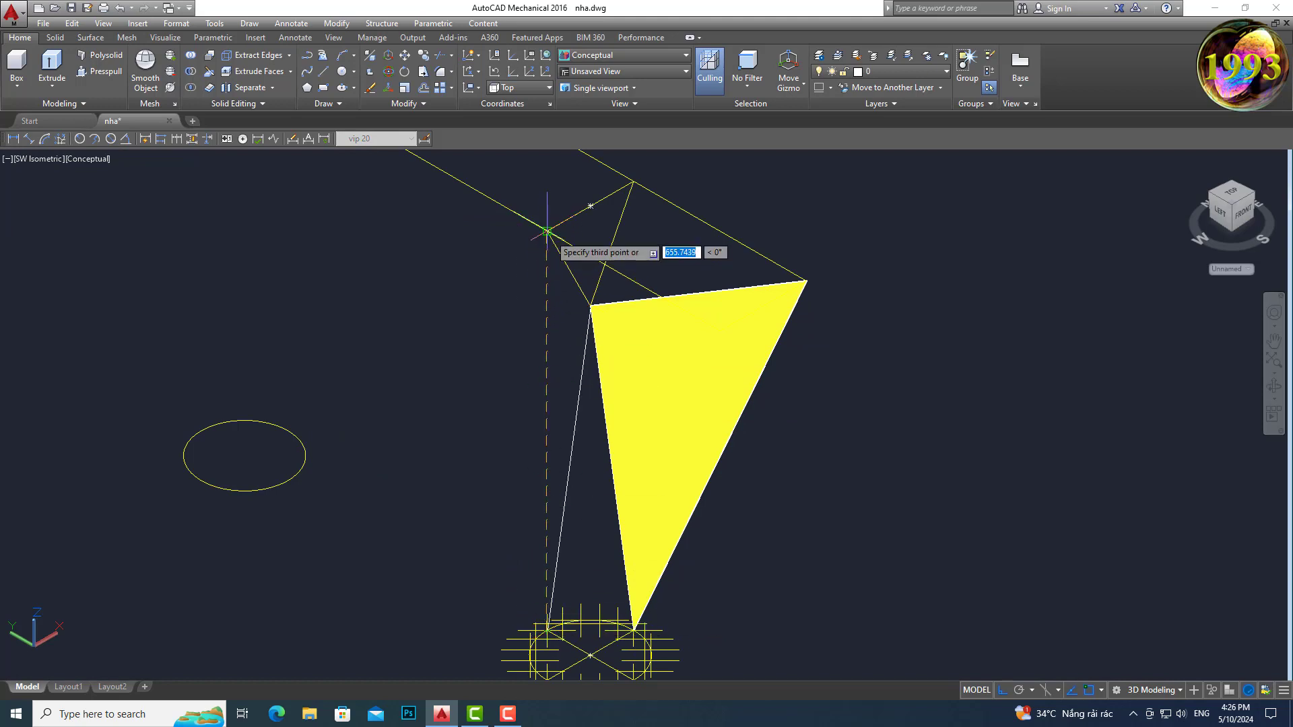
left_click(590, 307)
key("Return")
key("Return")
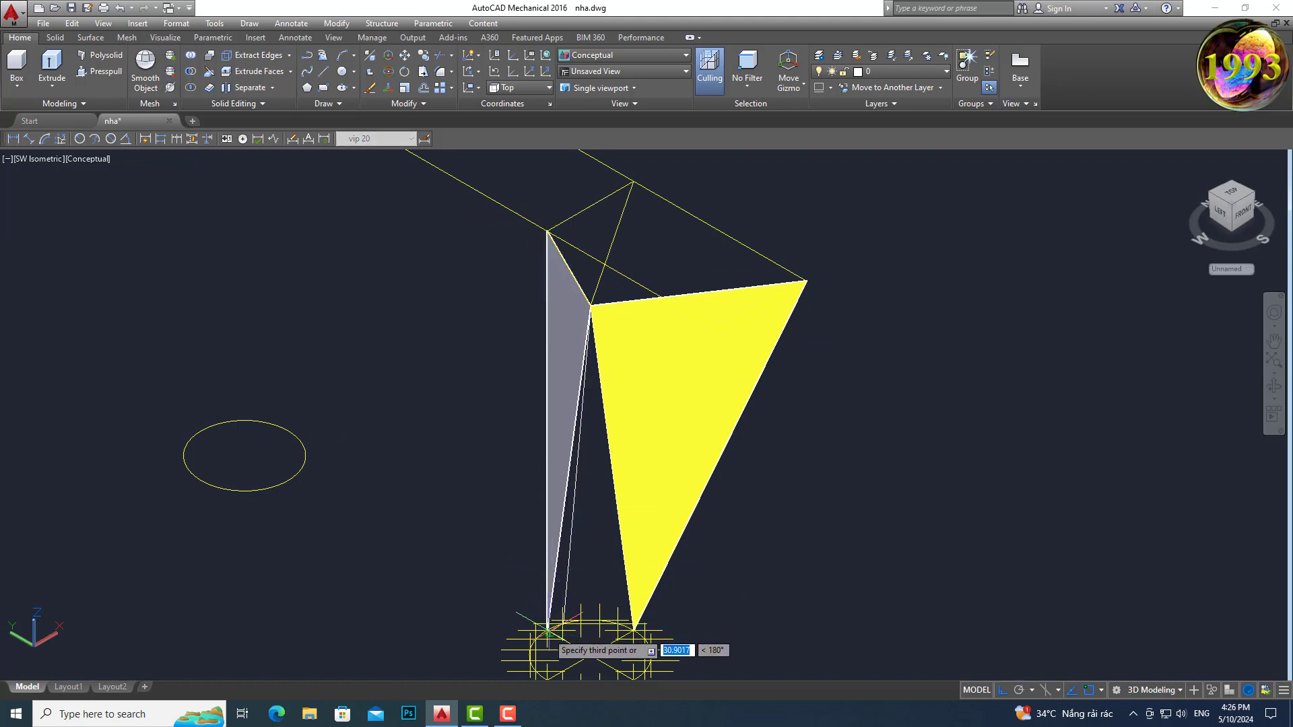
scroll(548, 631, "up", 5)
scroll(549, 631, "down", 5)
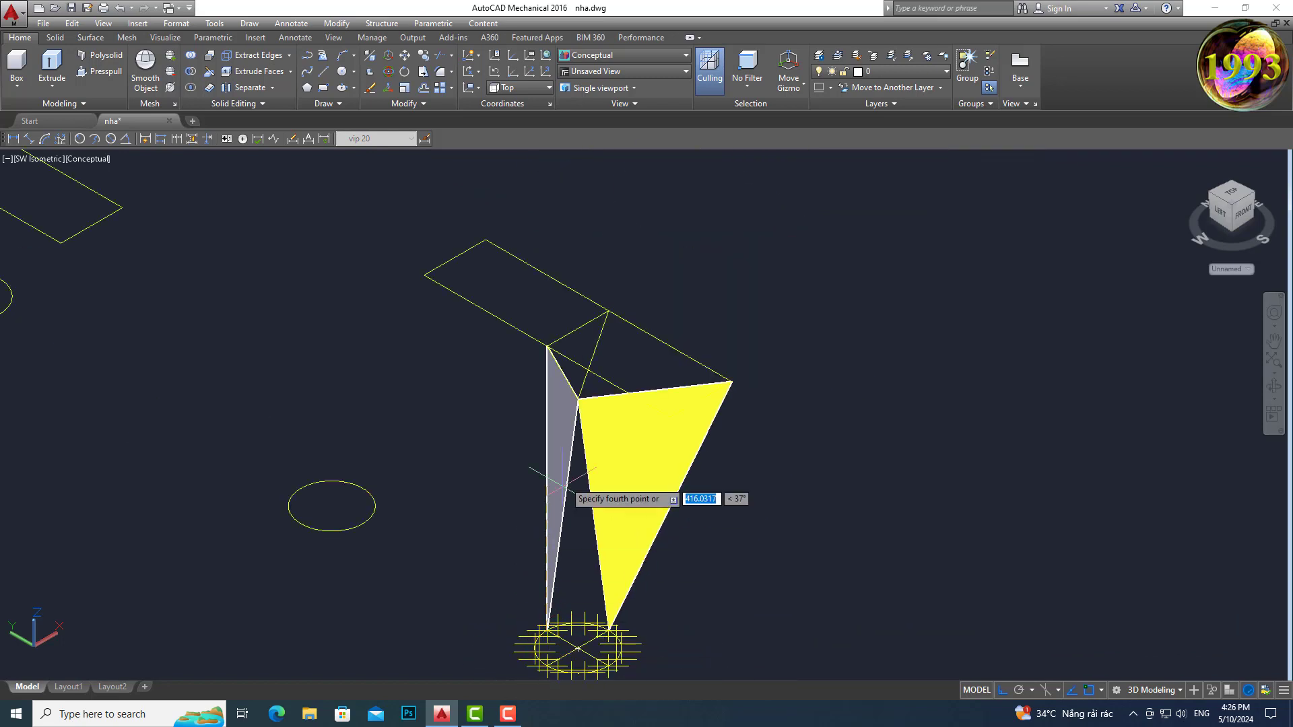
left_click(578, 398)
scroll(565, 632, "up", 3)
scroll(566, 632, "up", 2)
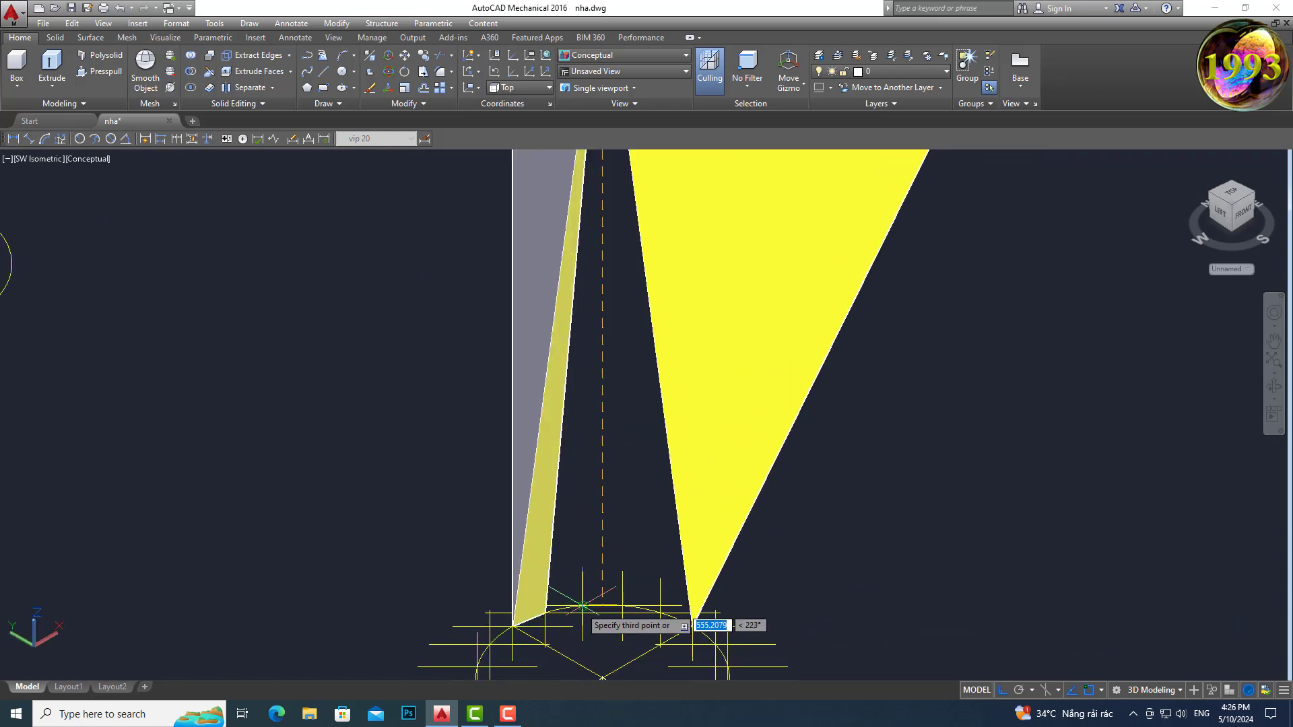
left_click(546, 613)
key("Return")
key("Return")
Step: Add a 3D face from the base vertex through the column vertex and top endpoint to the base outline
scroll(547, 611, "down", 3)
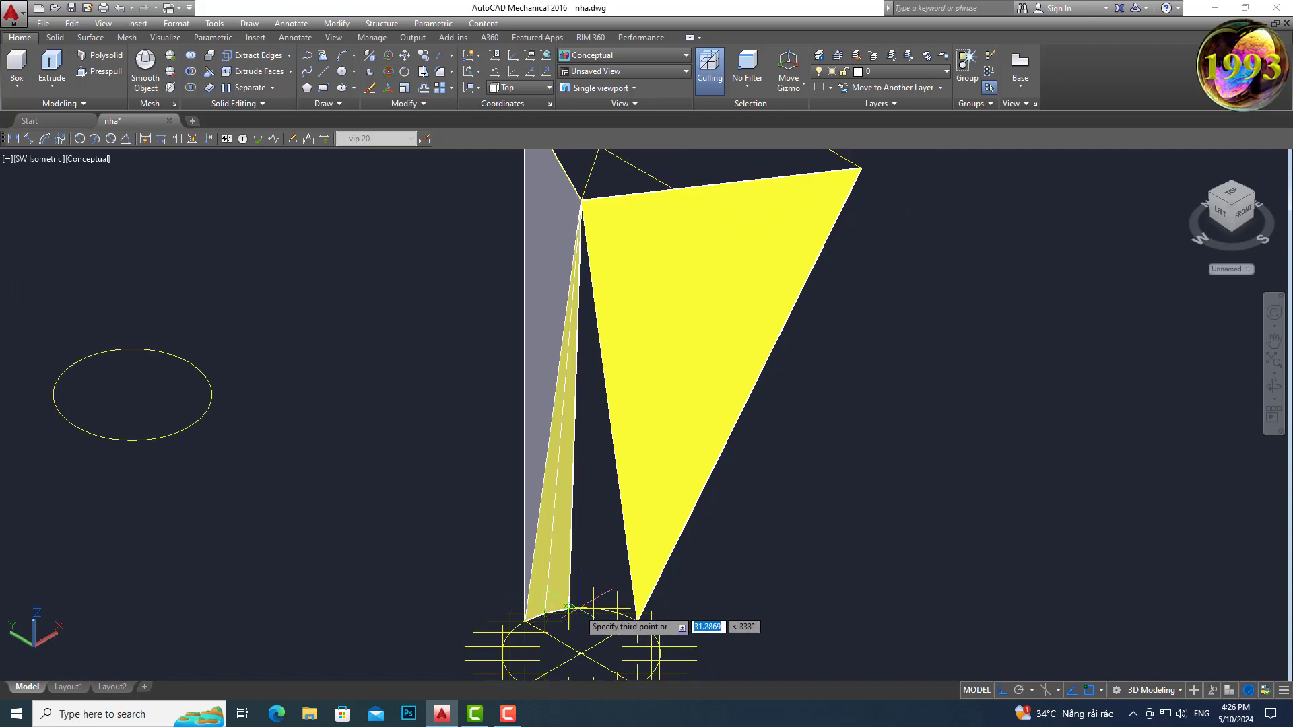
scroll(549, 610, "up", 4)
left_click(550, 610)
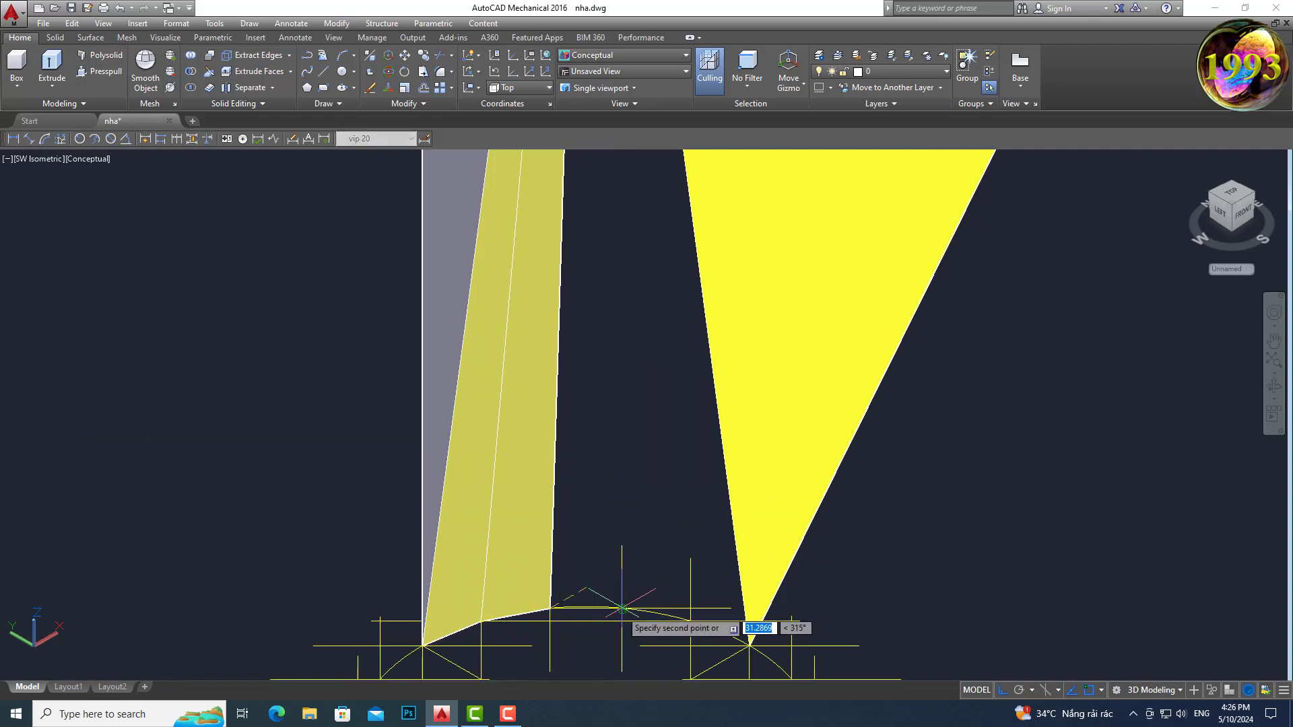
scroll(622, 609, "down", 3)
left_click(613, 366)
scroll(613, 366, "down", 2)
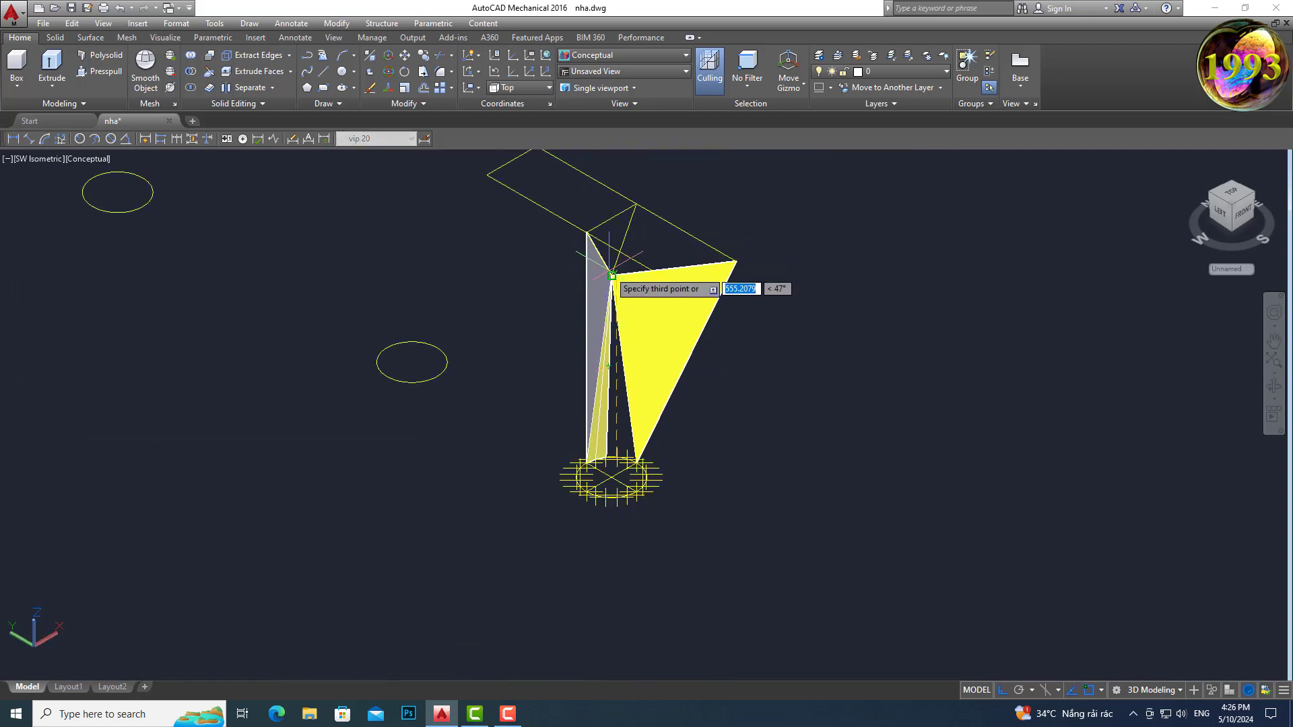
scroll(609, 412, "up", 3)
scroll(610, 485, "up", 2)
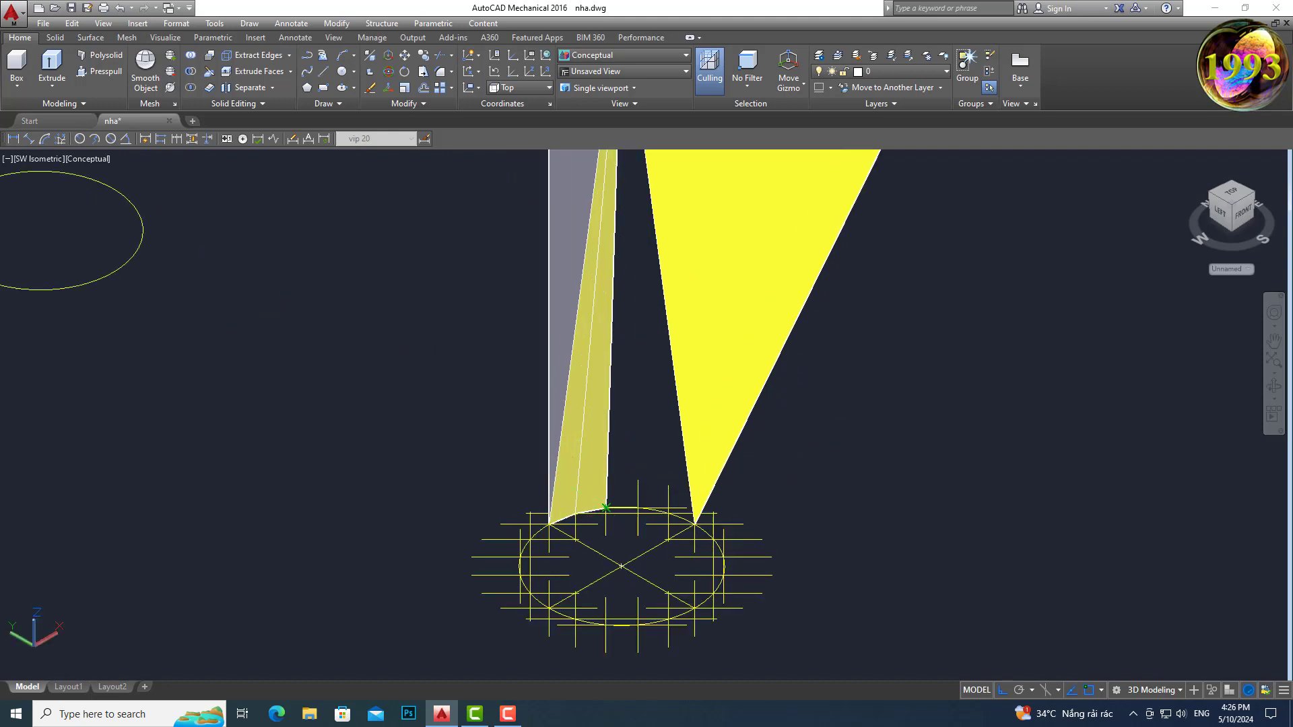
scroll(616, 511, "down", 2)
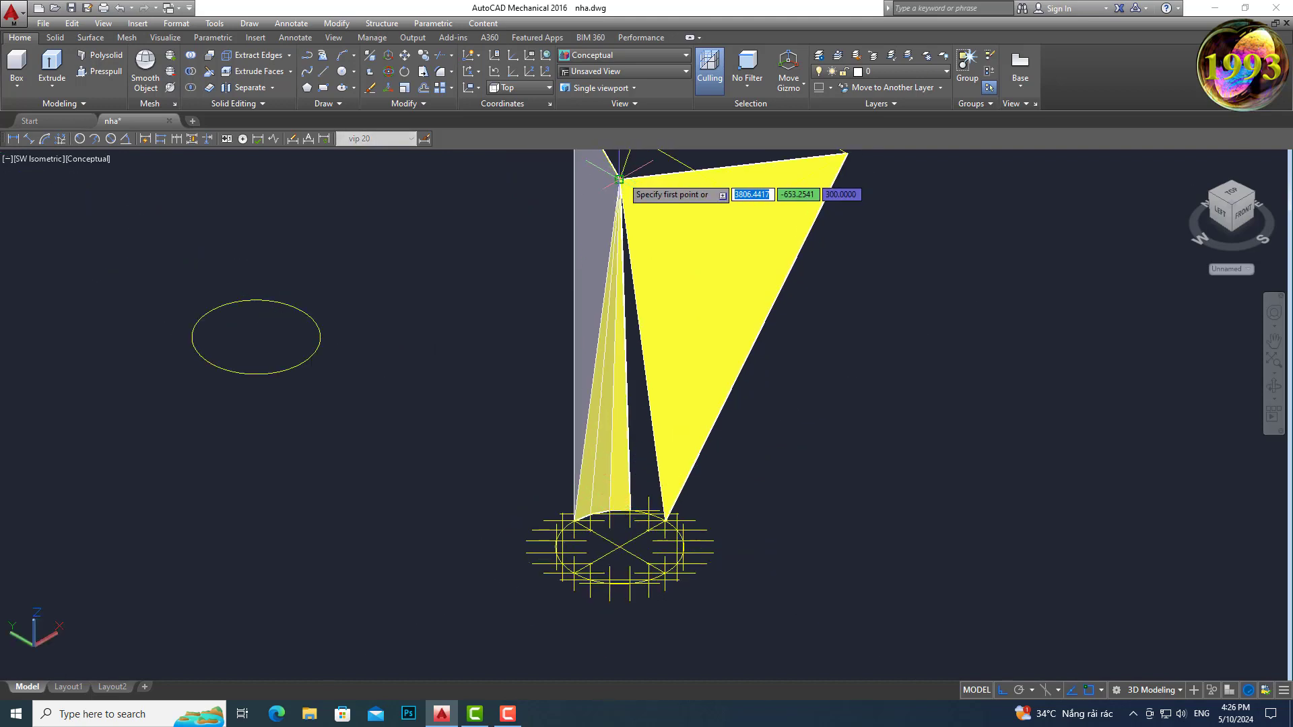
scroll(621, 465, "up", 3)
scroll(676, 573, "up", 3)
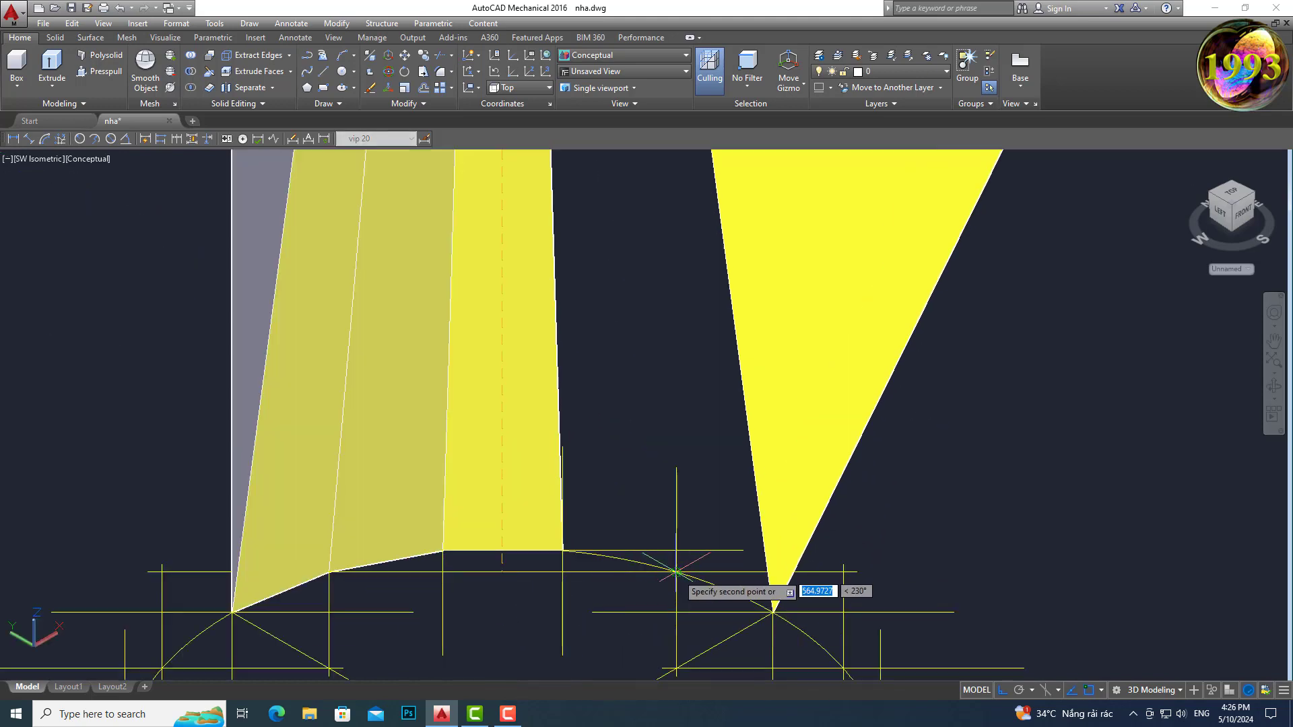
scroll(563, 551, "down", 3)
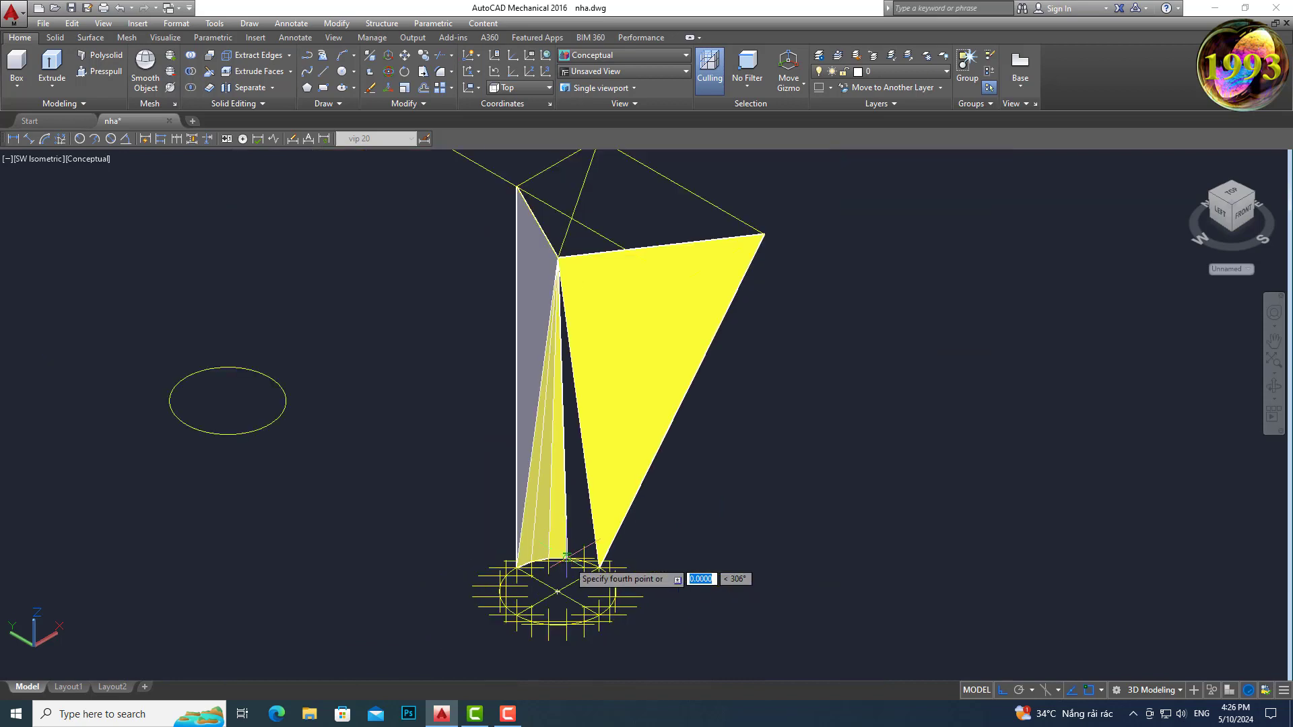
left_click(558, 256)
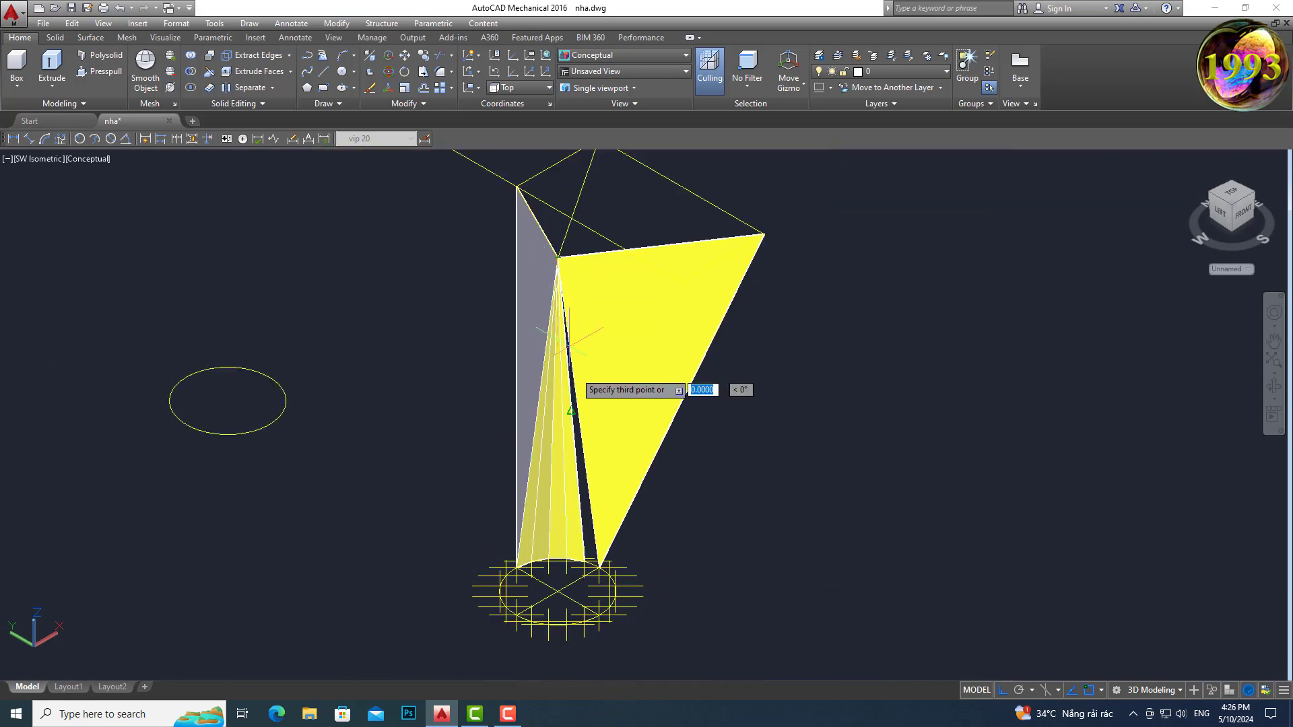
left_click(598, 566)
scroll(598, 566, "up", 3)
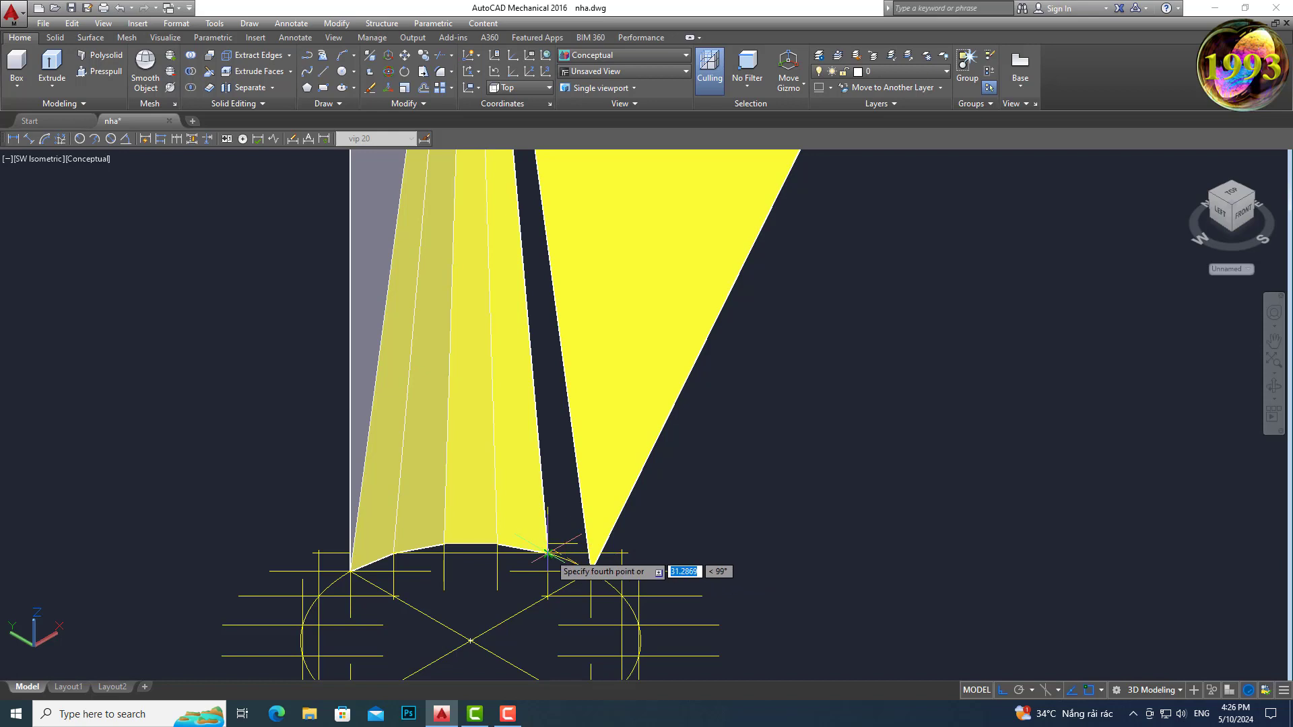
scroll(569, 552, "down", 5)
scroll(556, 604, "up", 4)
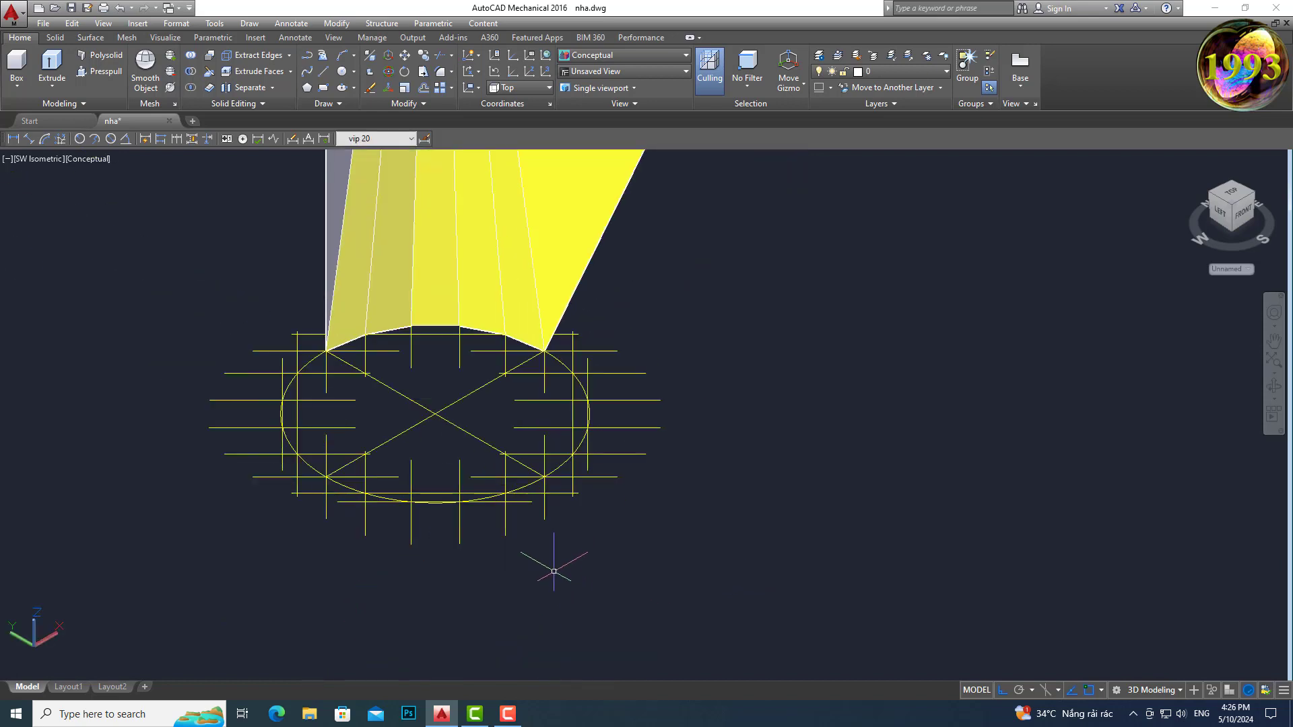
scroll(500, 537, "down", 3)
left_click(37, 167)
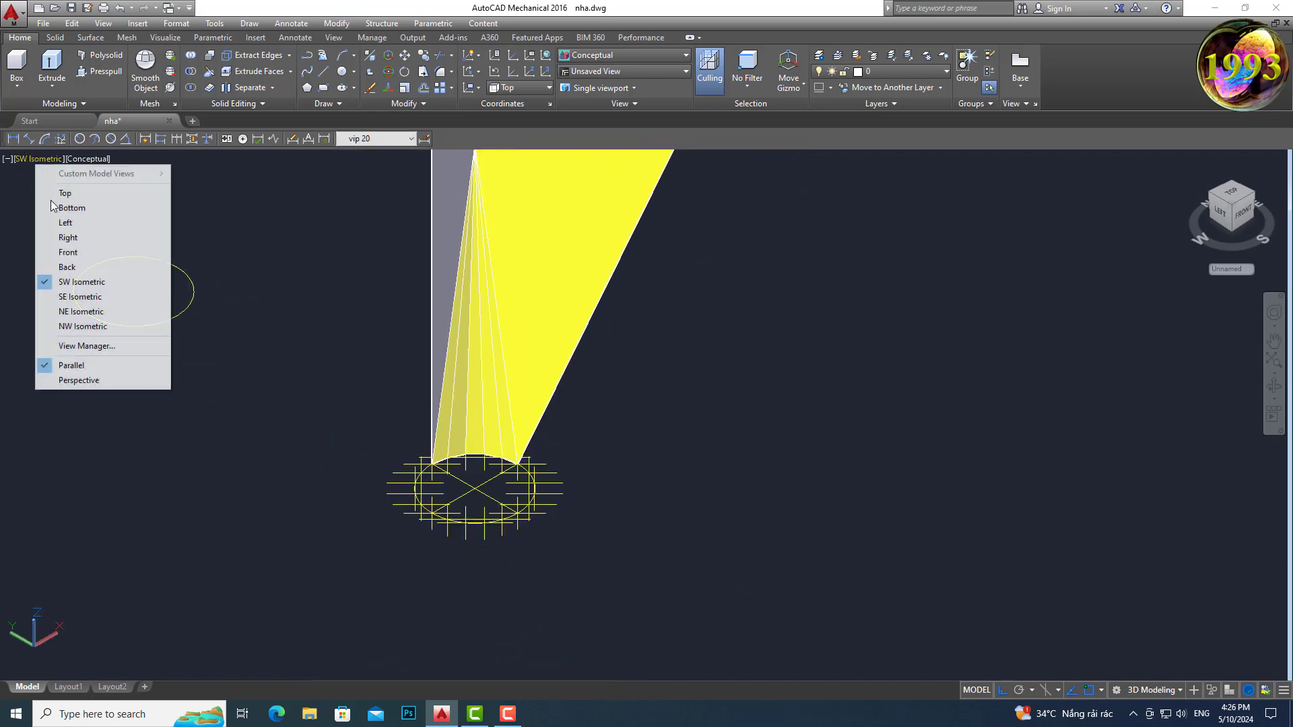
left_click(77, 293)
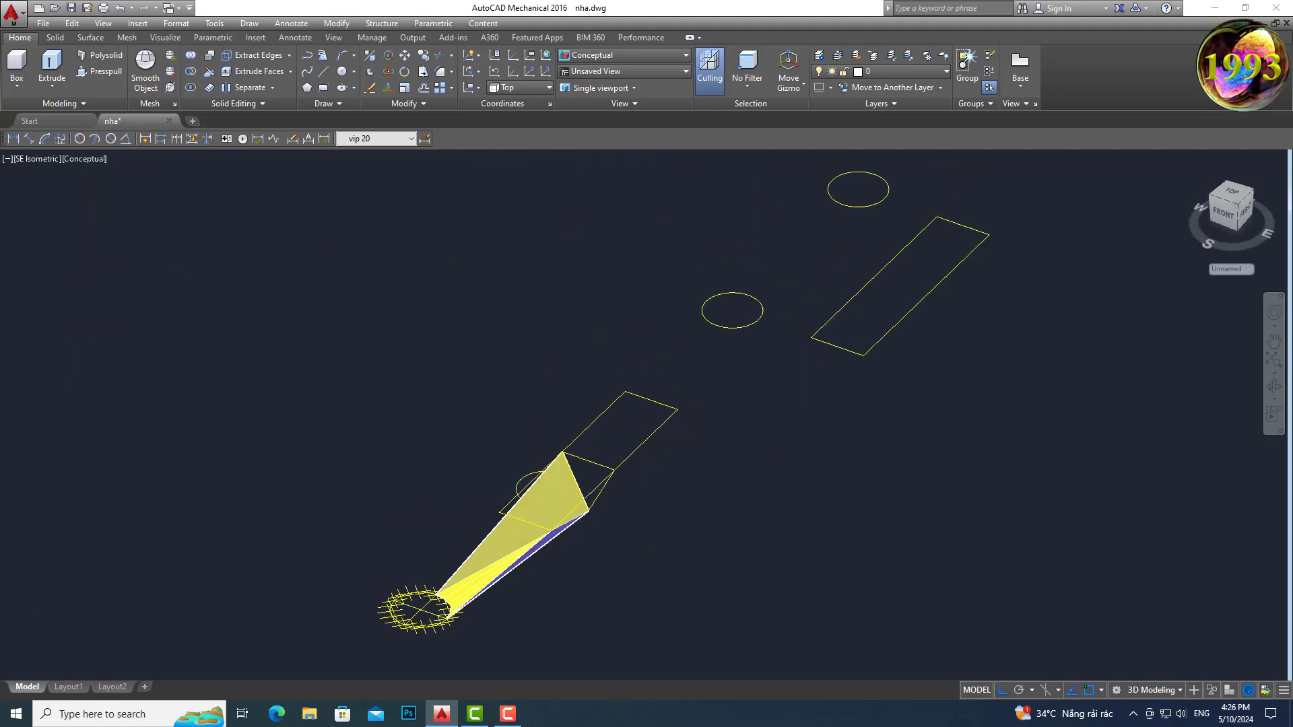
left_click(40, 167)
left_click(91, 291)
middle_click_drag(823, 591, 485, 487)
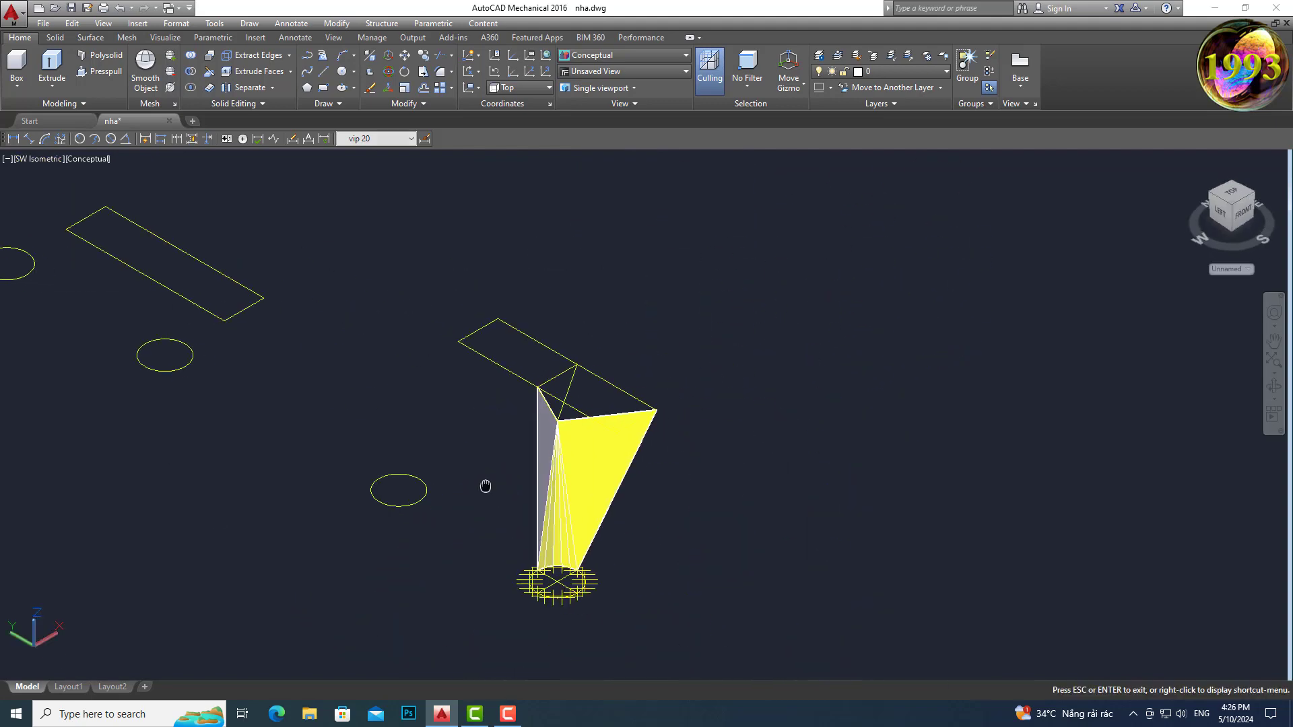
scroll(485, 486, "up", 4)
scroll(488, 489, "up", 2)
scroll(495, 494, "up", 1)
scroll(499, 497, "up", 3)
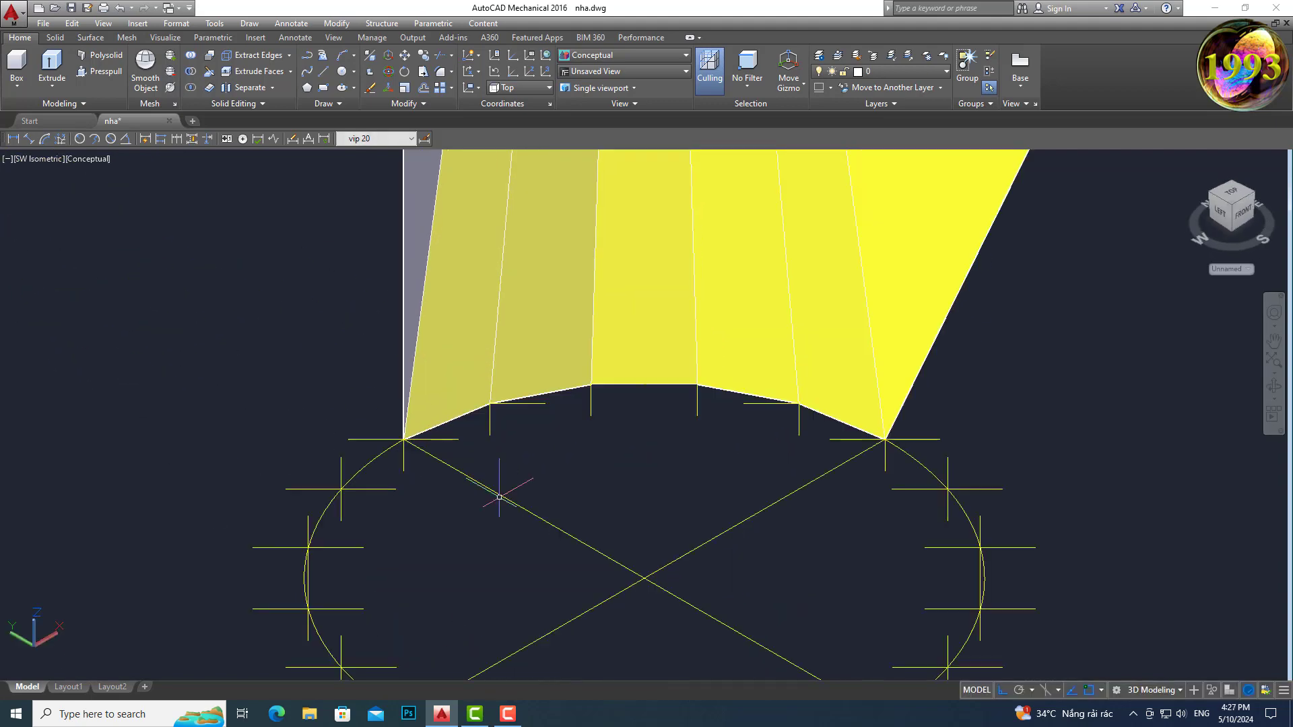
scroll(499, 497, "up", 2)
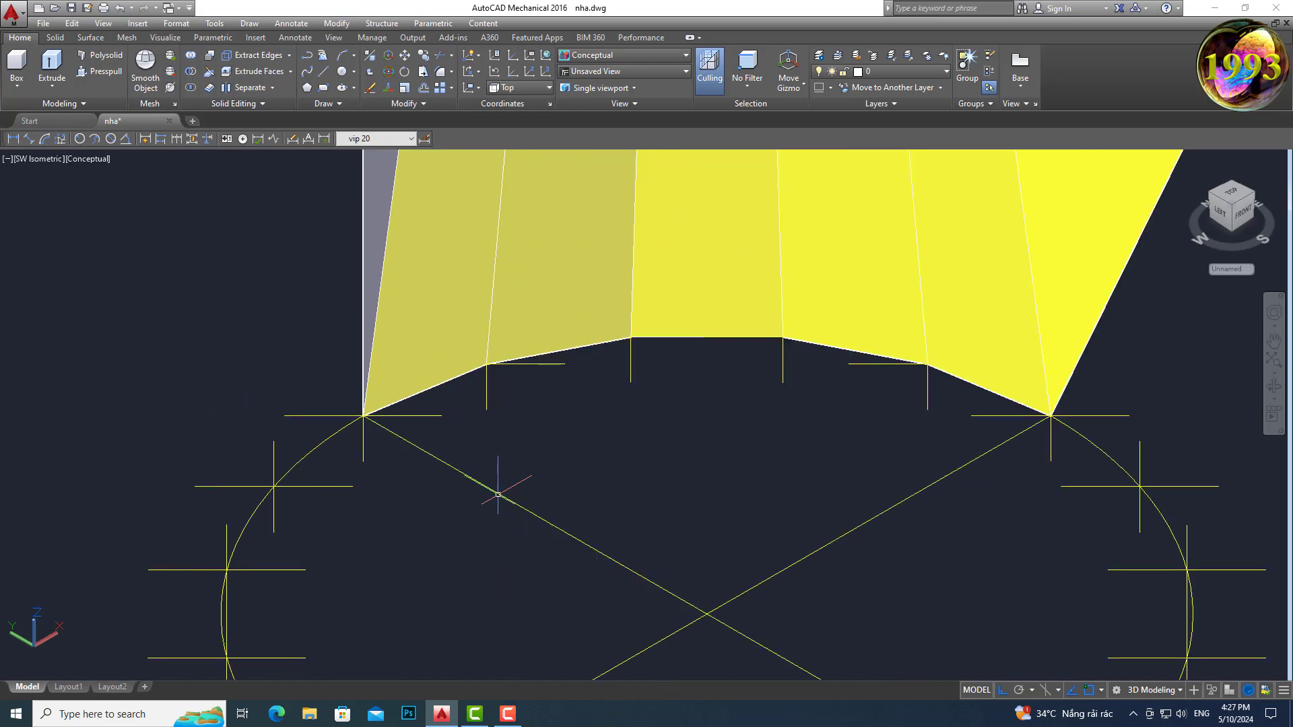
scroll(498, 494, "down", 10)
scroll(594, 447, "up", 2)
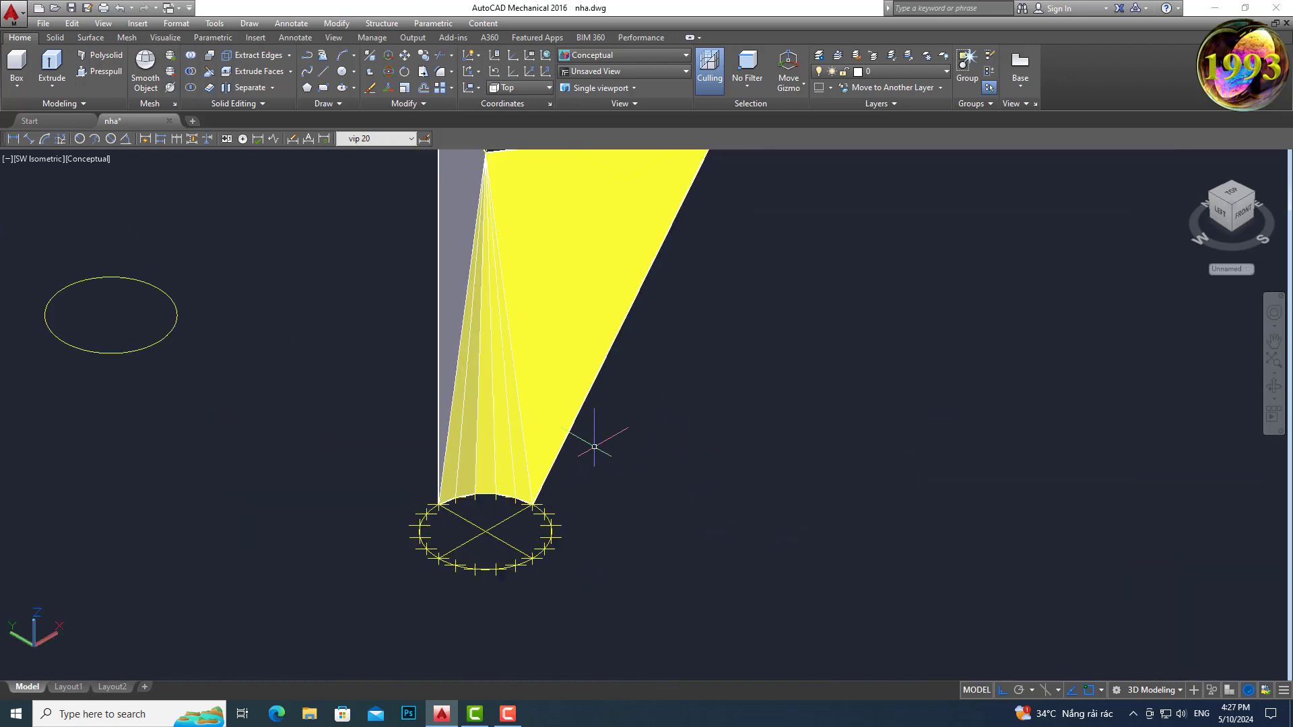
middle_click_drag(610, 488, 687, 519)
scroll(687, 519, "down", 2)
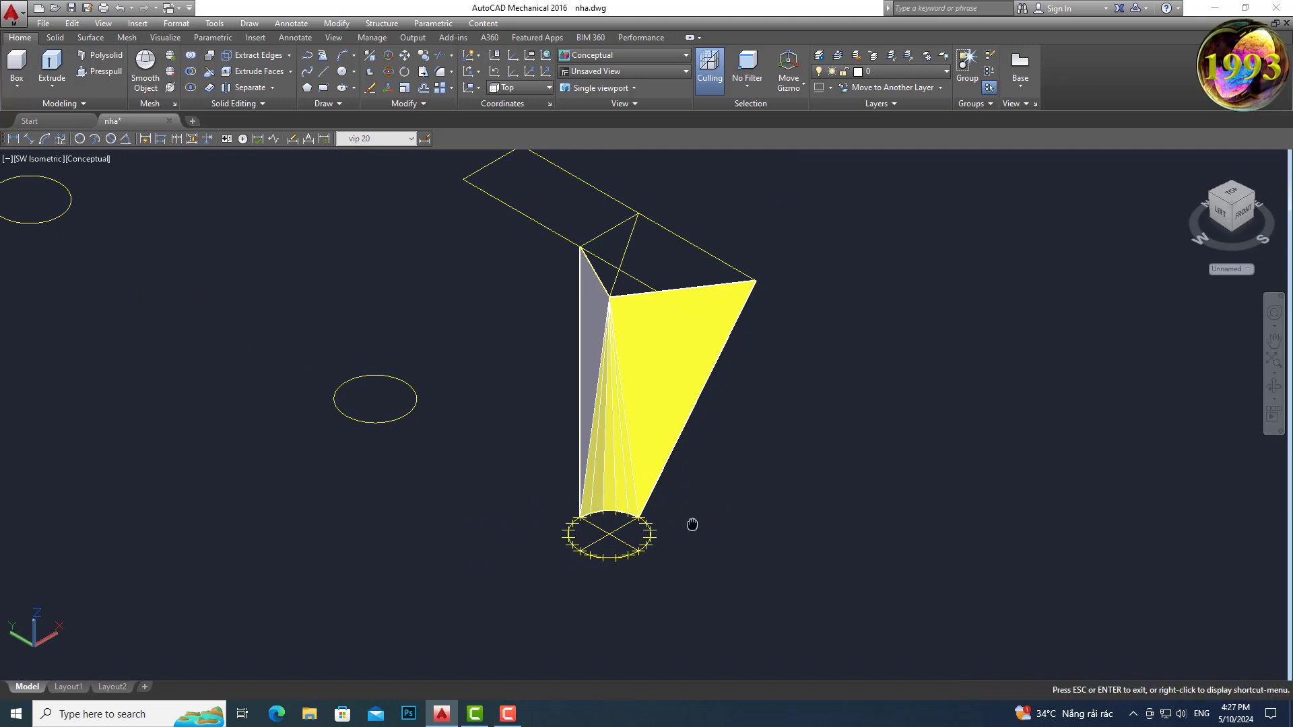
scroll(567, 353, "up", 2)
type("3")
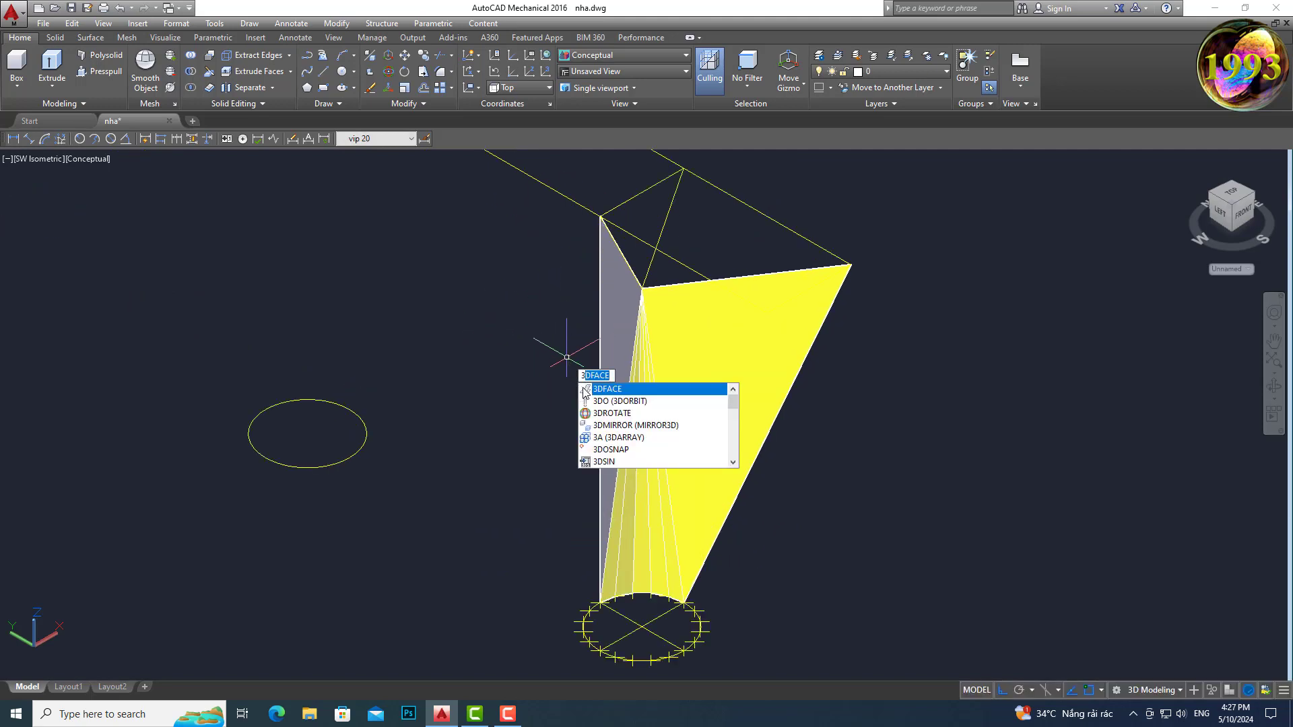
Step: Draw a 3D face from the top frame corner down to the column's top corner
left_click(584, 390)
left_click(599, 216)
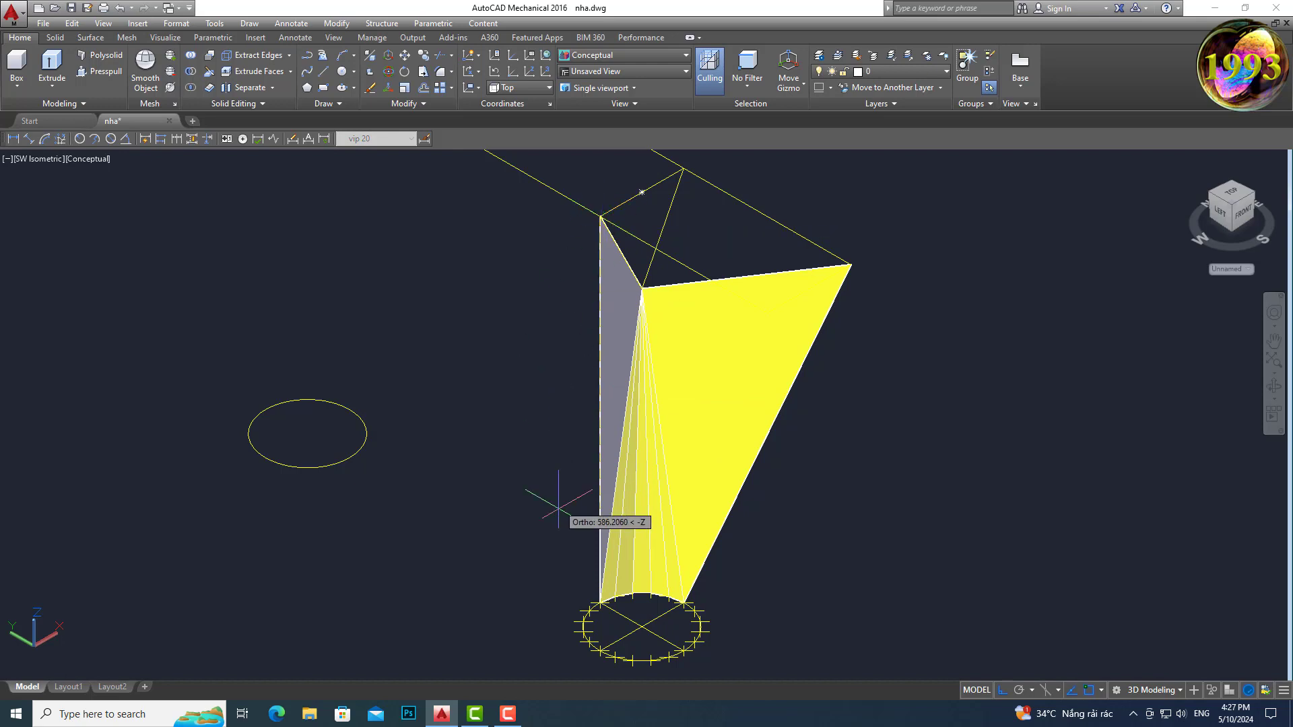
left_click(588, 611)
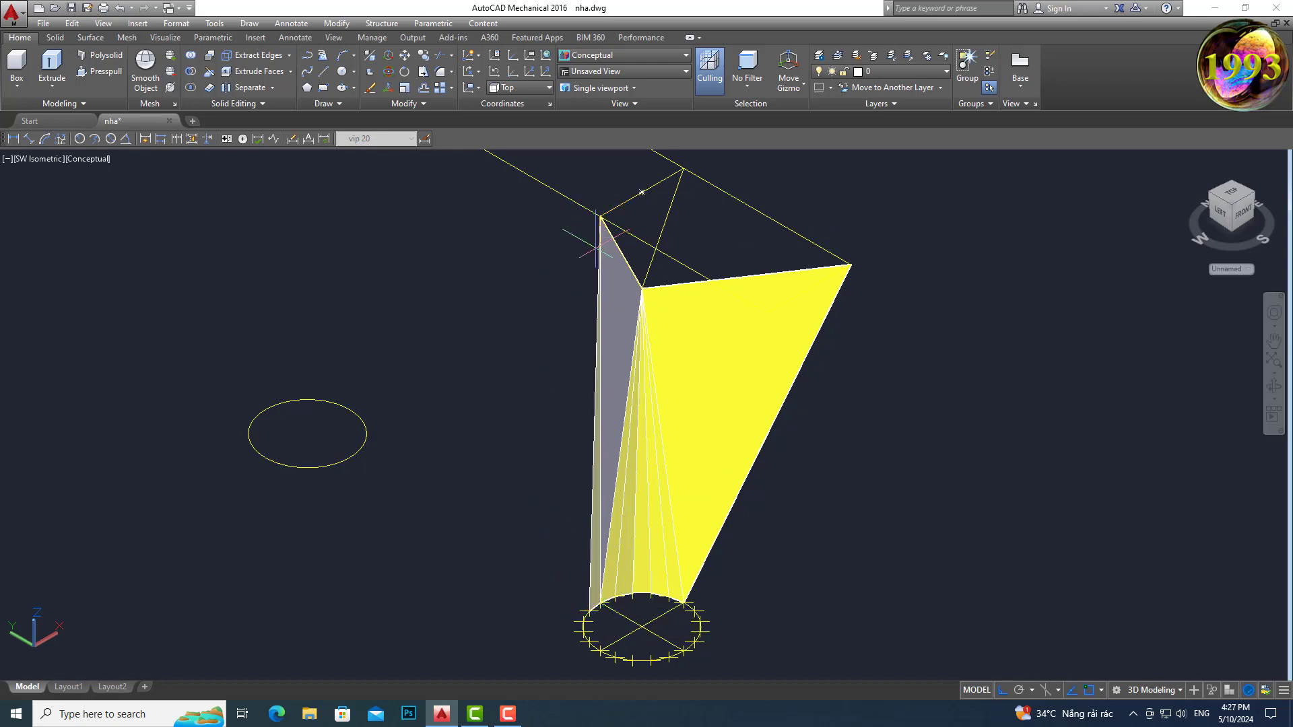
scroll(583, 573, "up", 3)
scroll(584, 581, "down", 1)
middle_click_drag(548, 611, 557, 448)
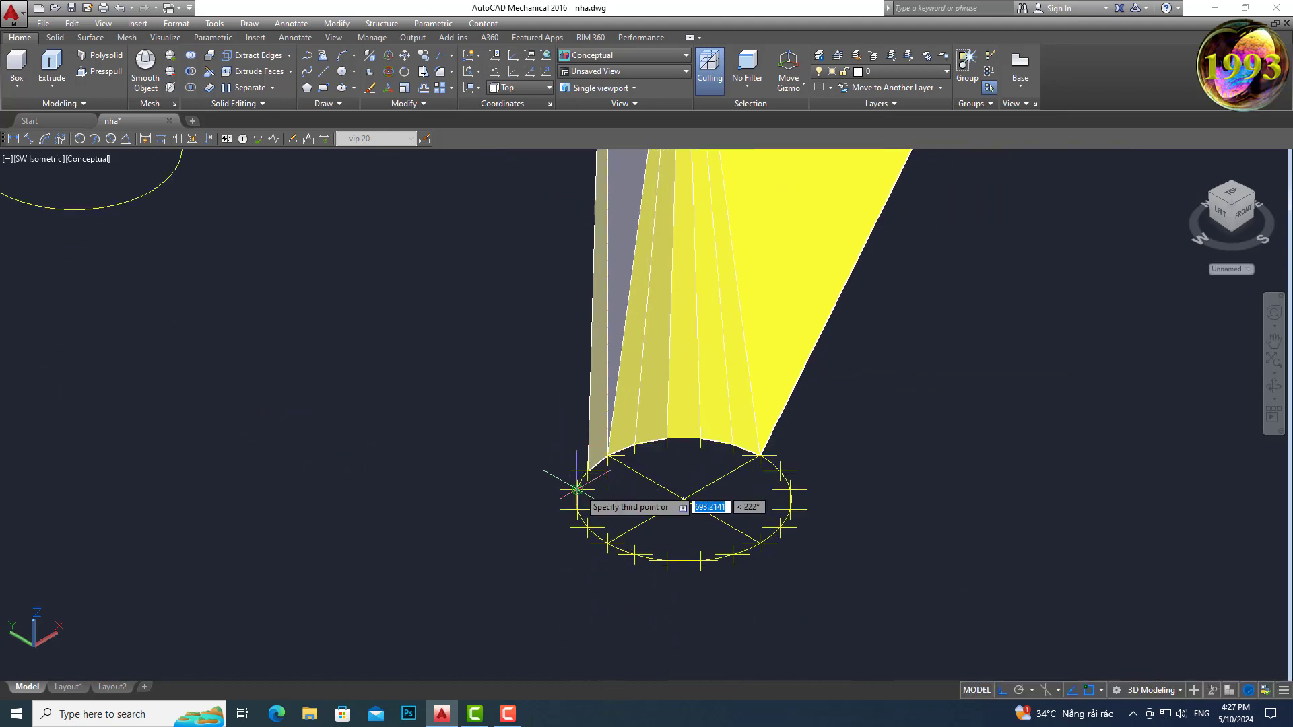
scroll(577, 488, "up", 3)
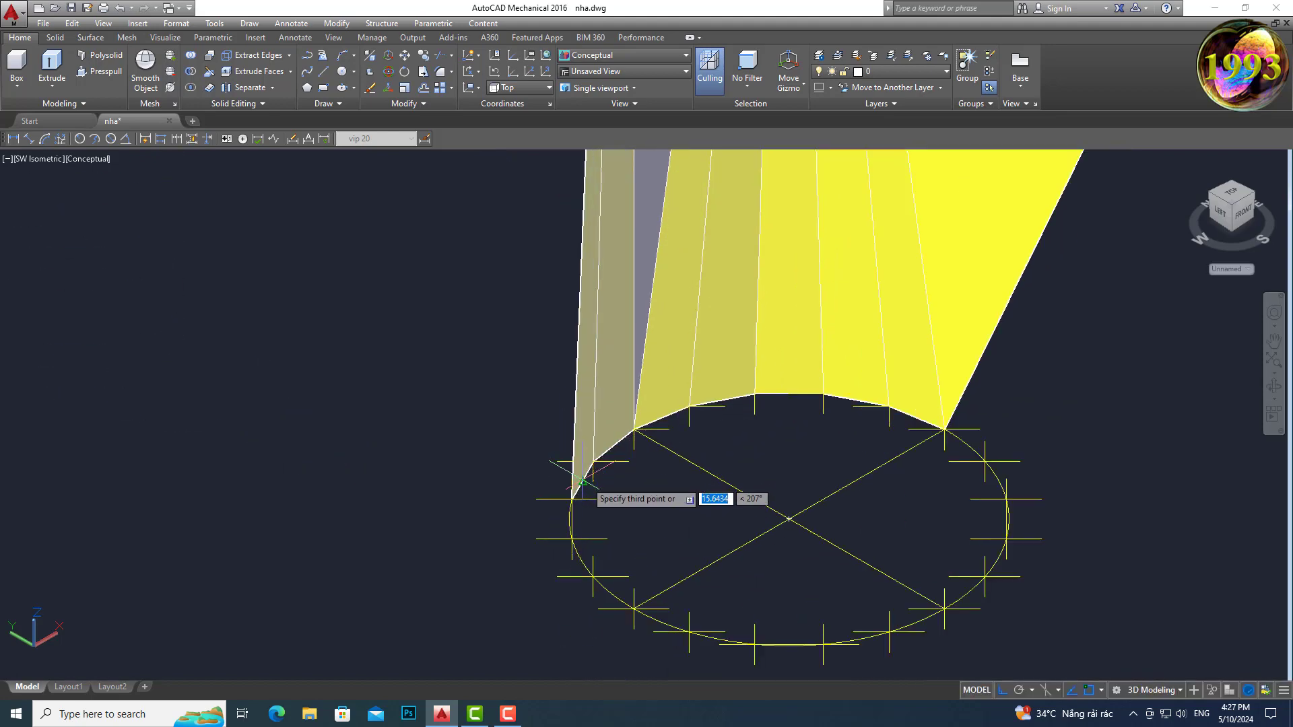
Step: Add a 3D face from the top corner down to the base circle's left edge
left_click(572, 499)
scroll(572, 499, "down", 5)
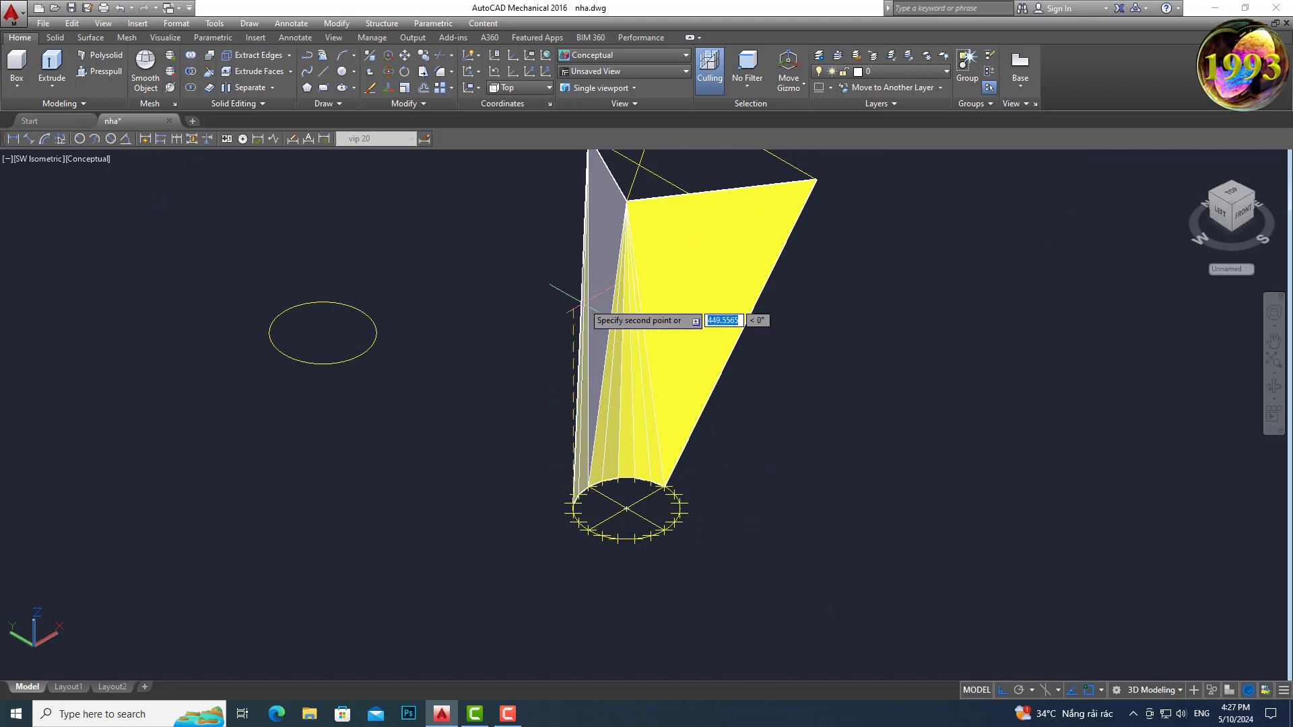
left_click(601, 210)
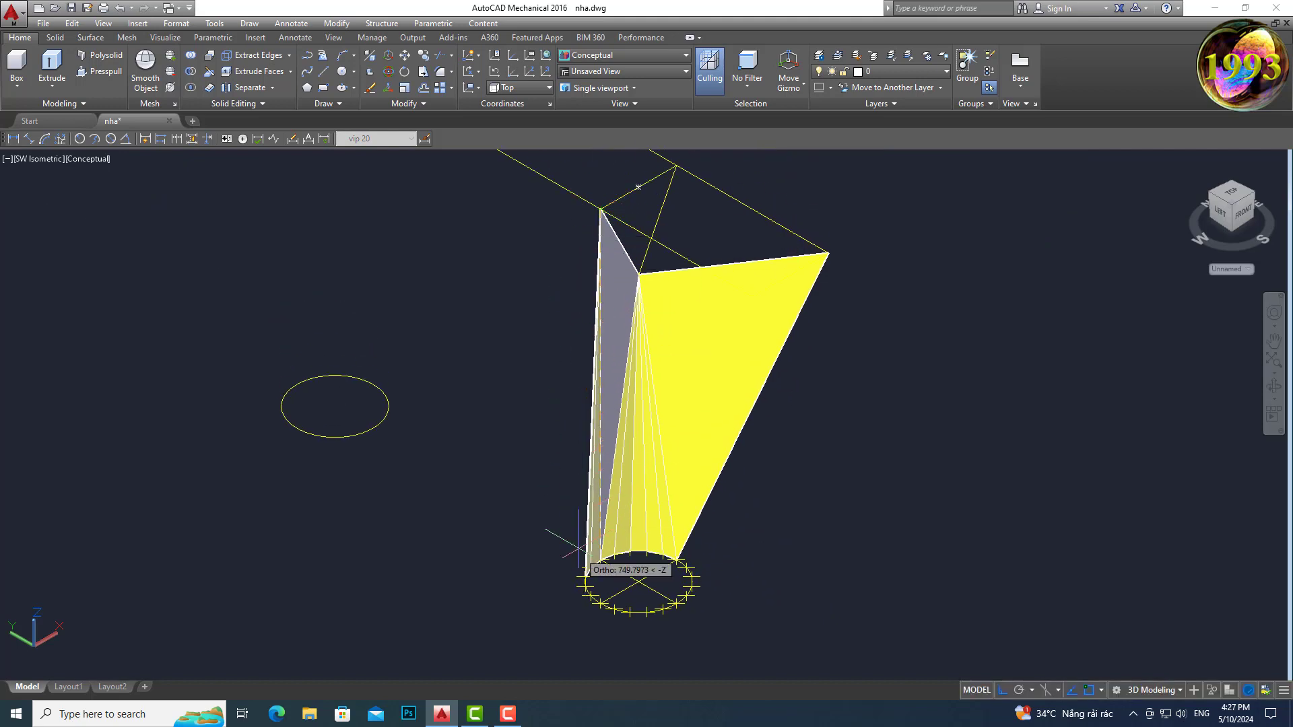
scroll(593, 576, "up", 5)
left_click(594, 535)
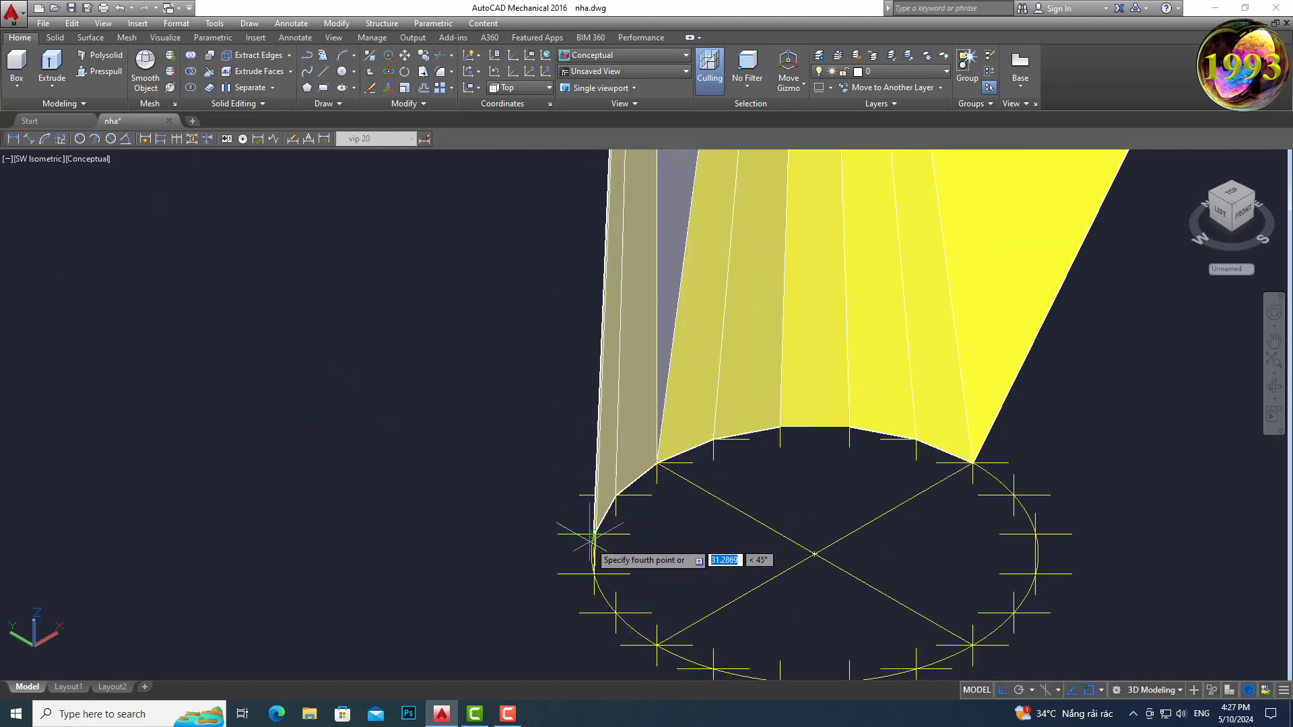
left_click(594, 534)
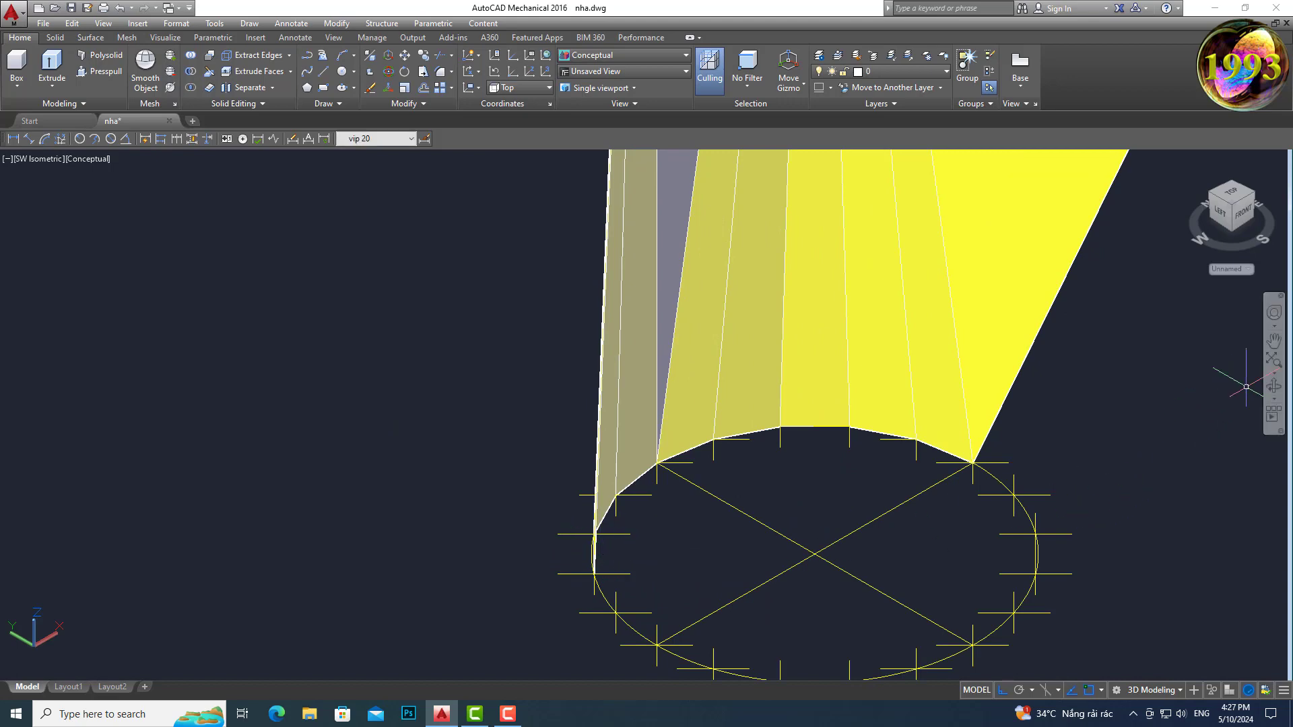
mouse_move(1240, 397)
middle_mouse_down("shift")
mouse_move(840, 496)
mouse_move(990, 462)
mouse_move(867, 443)
middle_mouse_up("shift")
Step: Draw a 3D face from near the top apex down to the lower tip
mouse_move(820, 505)
middle_mouse_down("shift")
mouse_move(793, 523)
mouse_move(793, 505)
middle_mouse_up("shift")
type("3DFACE")
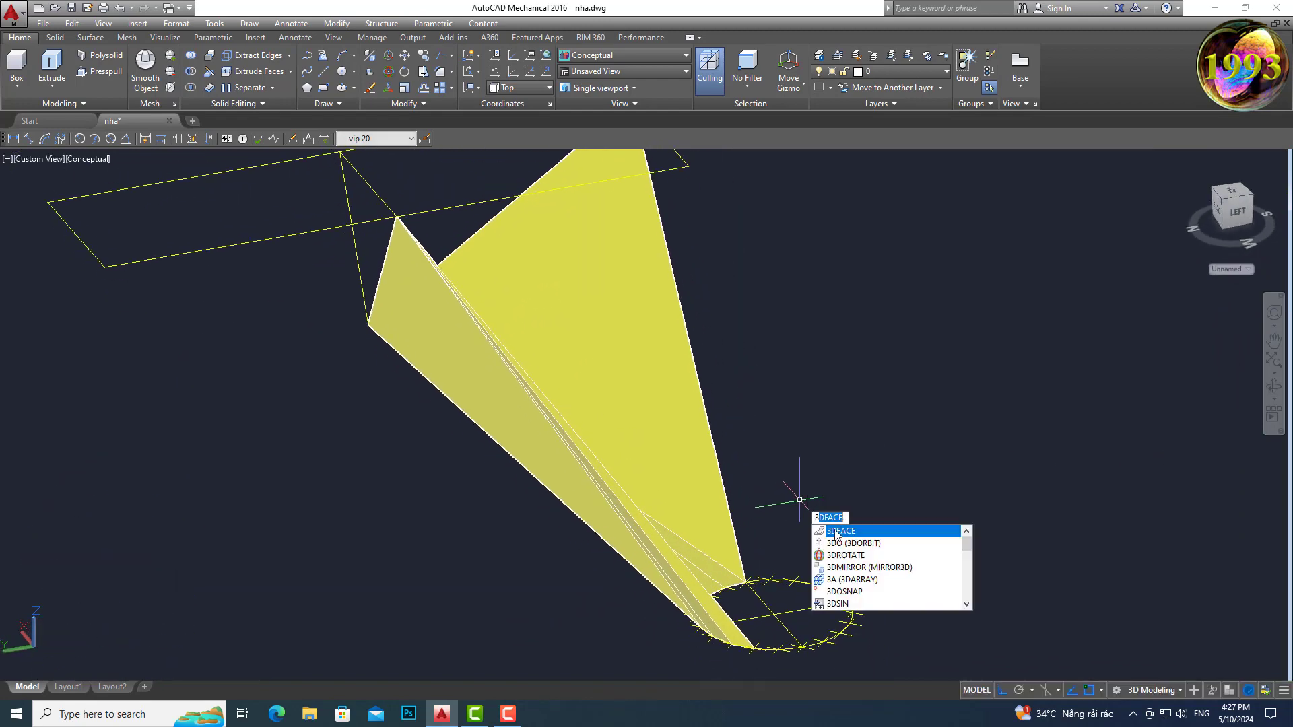
key("Return")
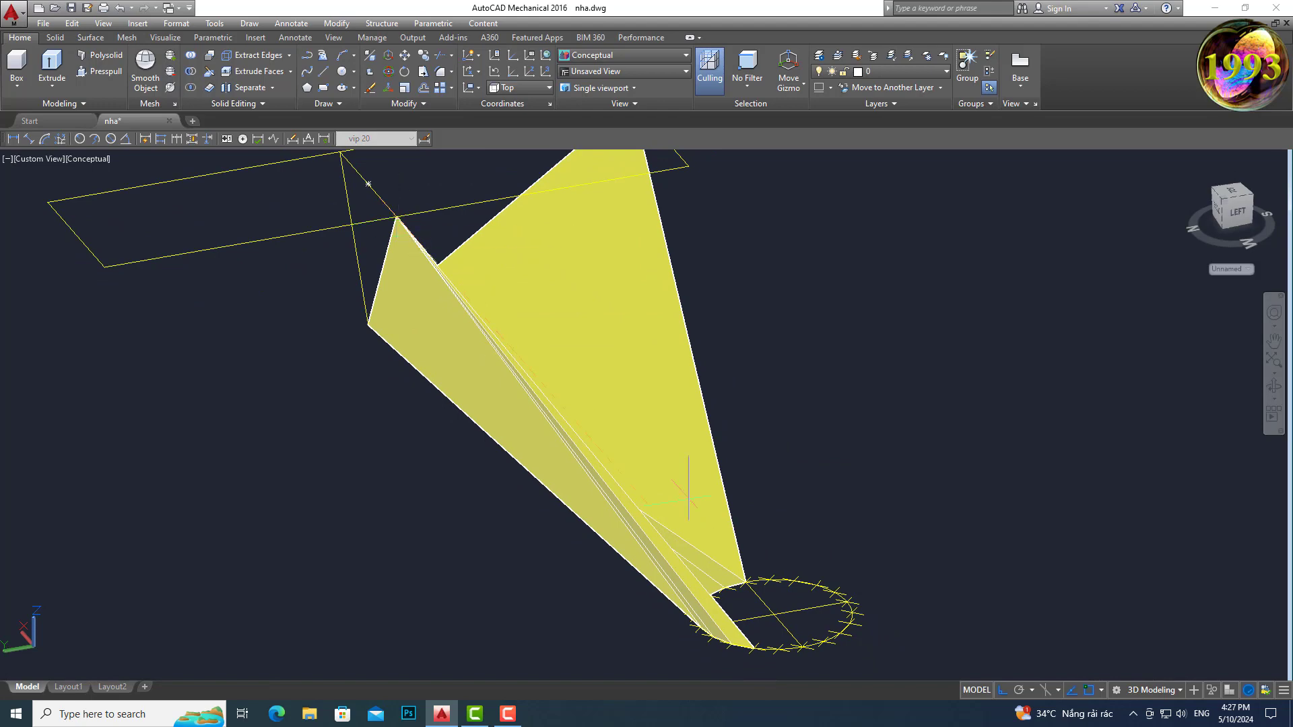
scroll(754, 648, "up", 3)
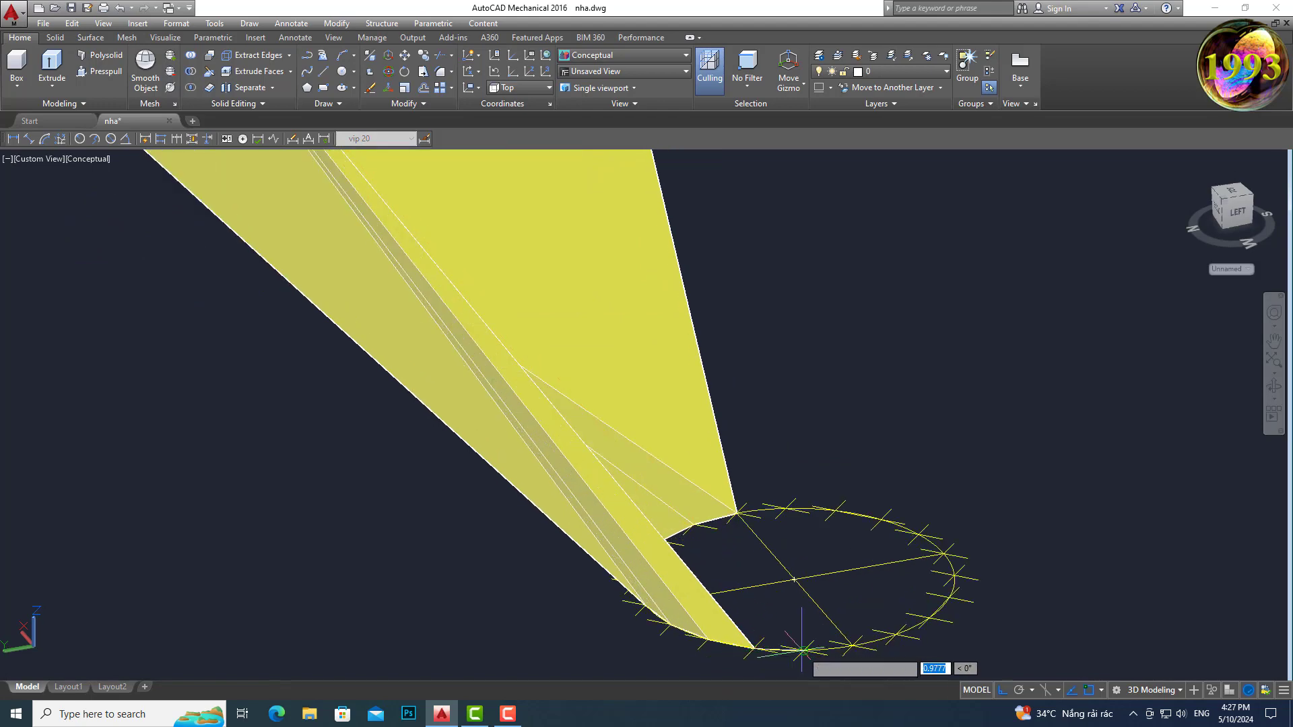
scroll(802, 650, "down", 3)
left_click(499, 307)
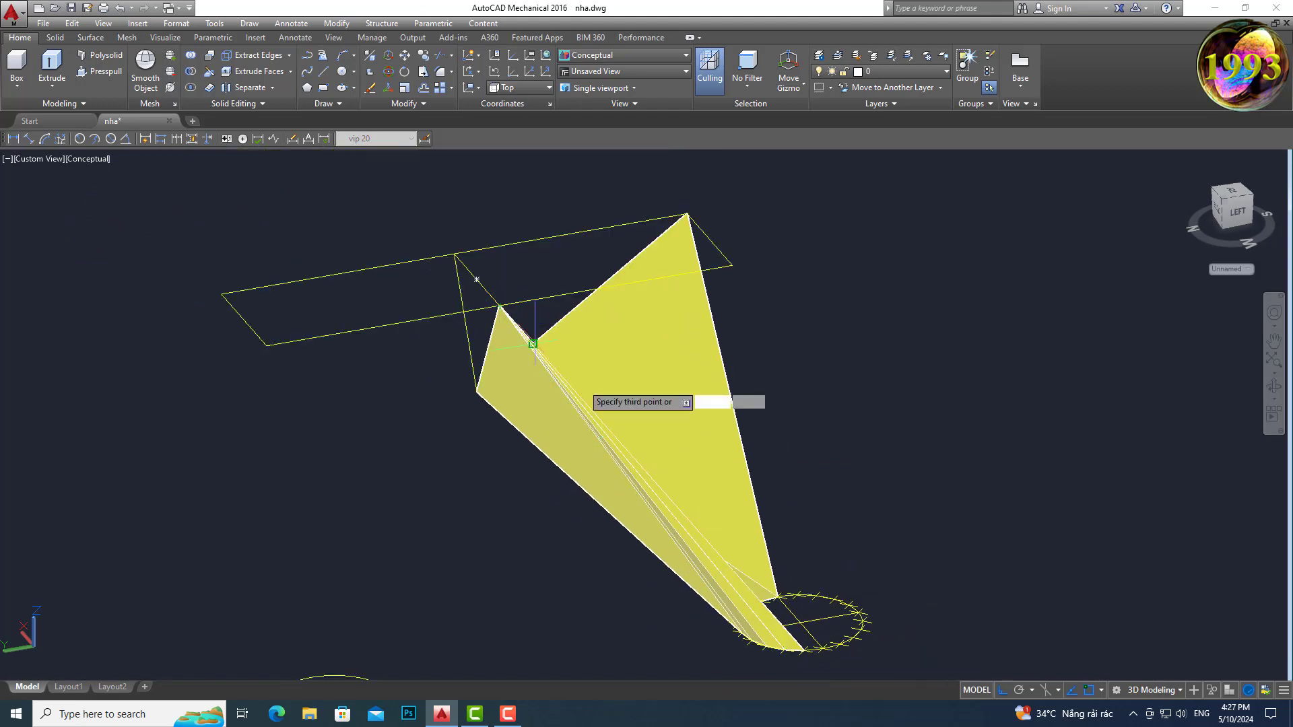
scroll(787, 610, "up", 2)
scroll(787, 609, "up", 3)
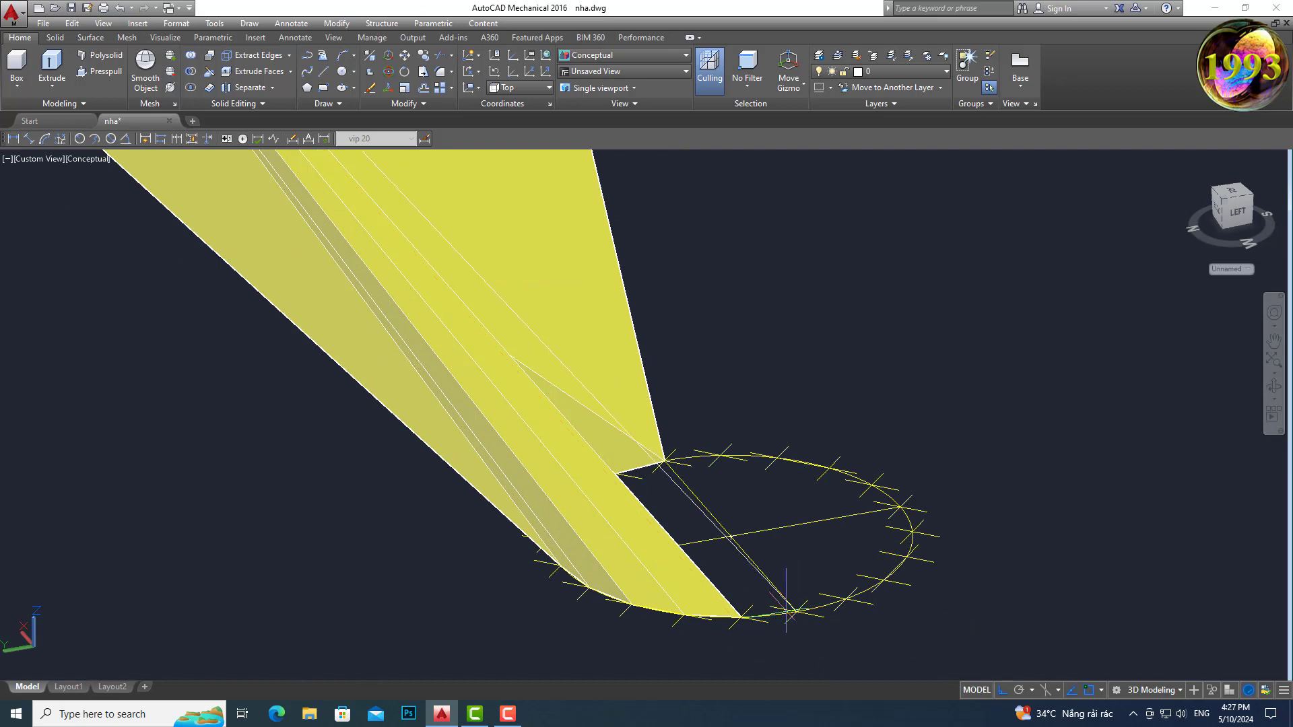
left_click(741, 617)
scroll(755, 644, "down", 3)
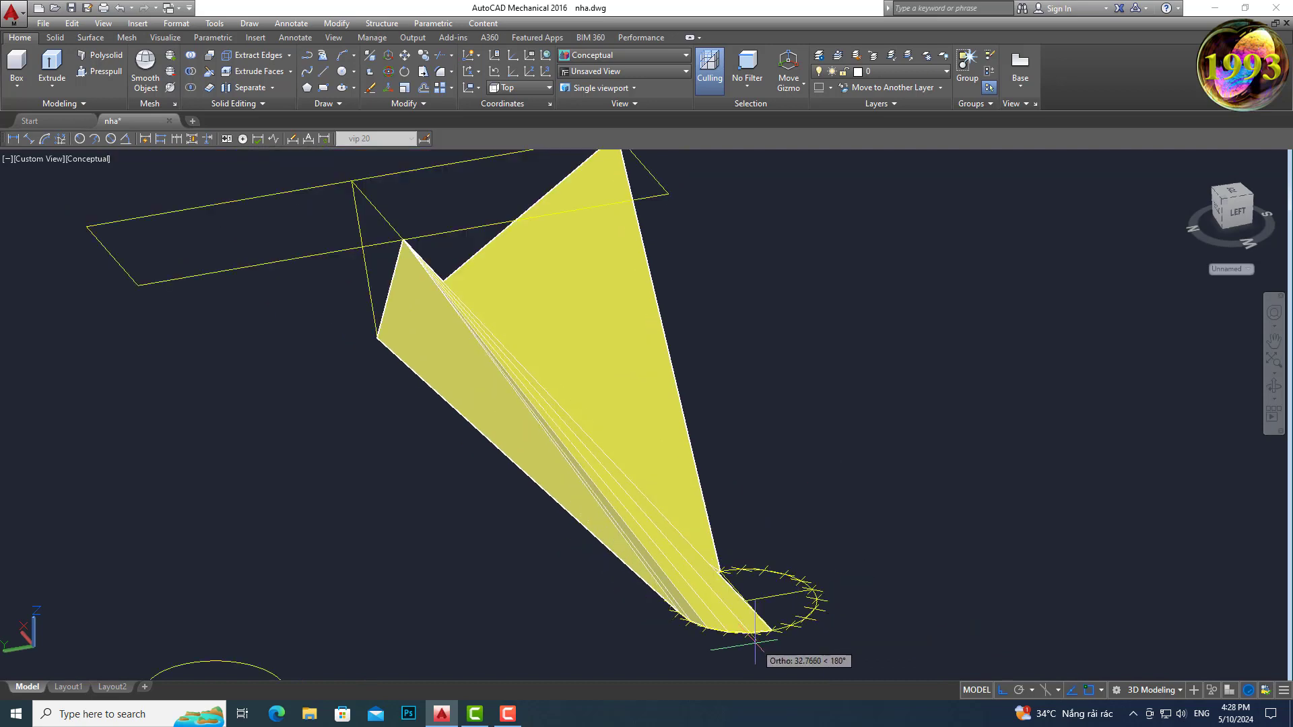
Step: Add a 3D face from the top apex and top frame corner to the lower tip on the circle
key("space")
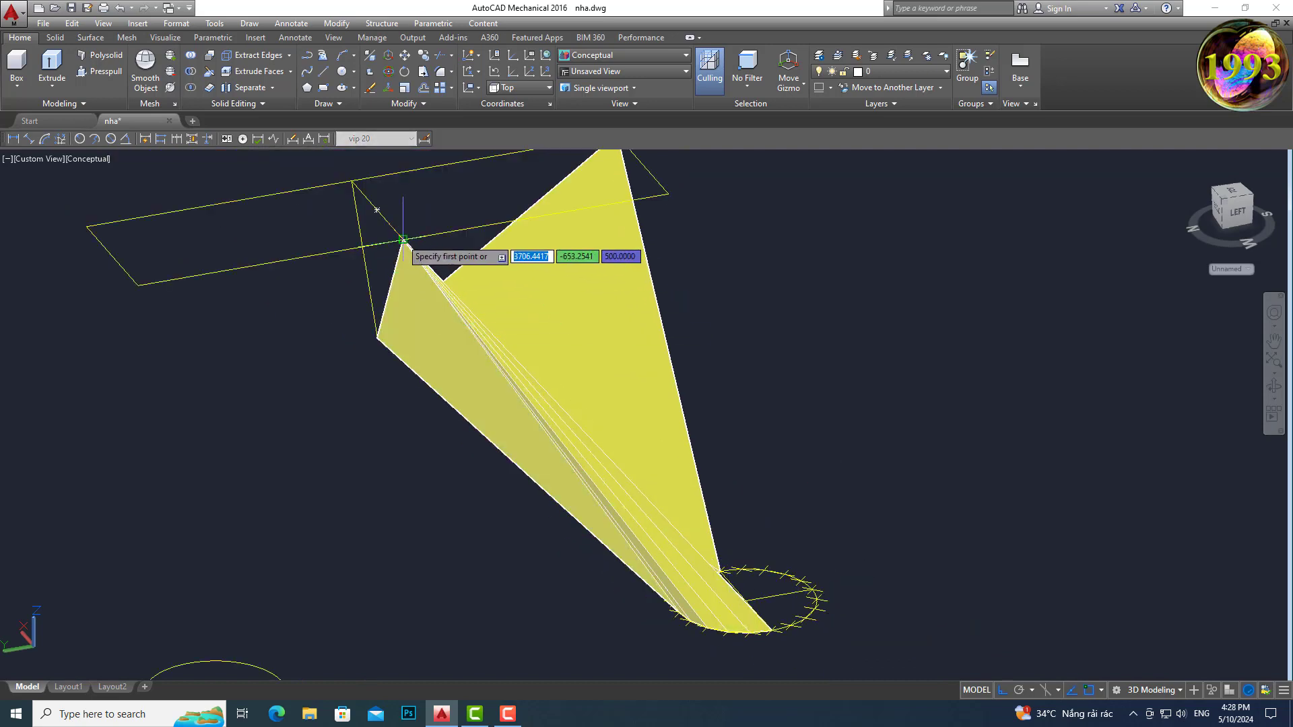
left_click(403, 241)
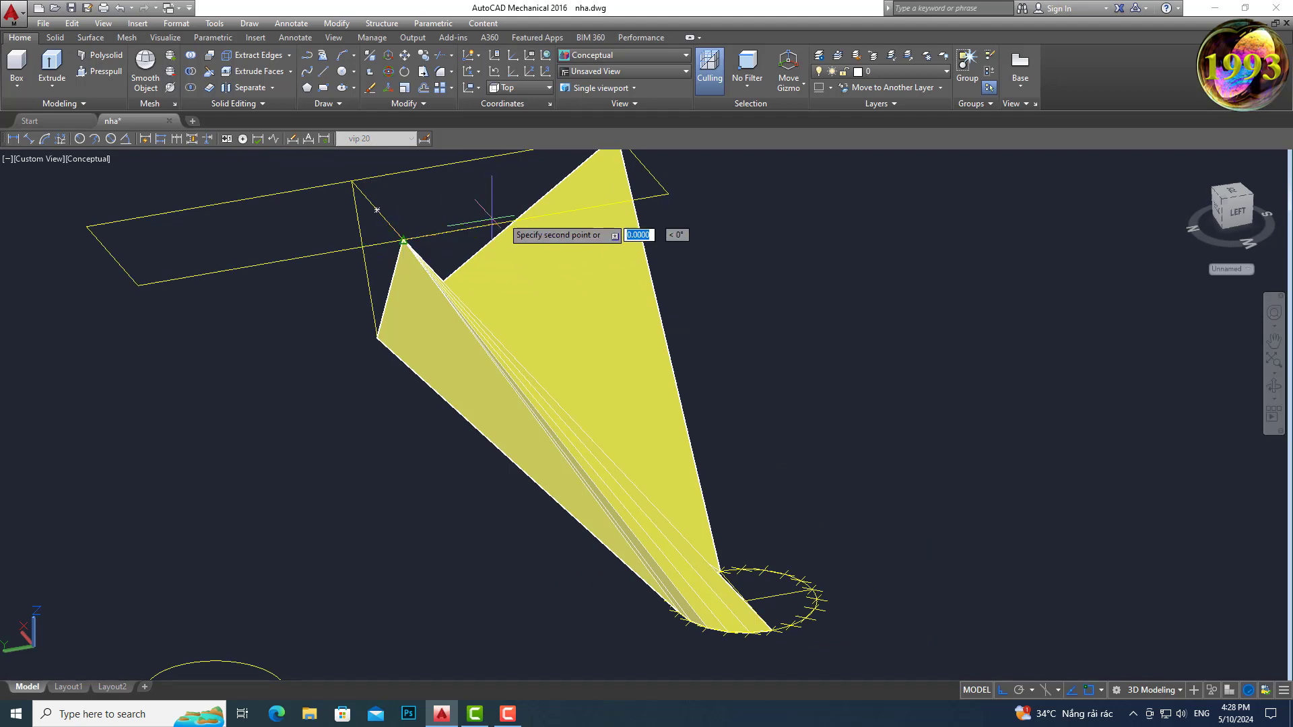
left_click(695, 344)
scroll(794, 652, "up", 2)
scroll(795, 652, "up", 3)
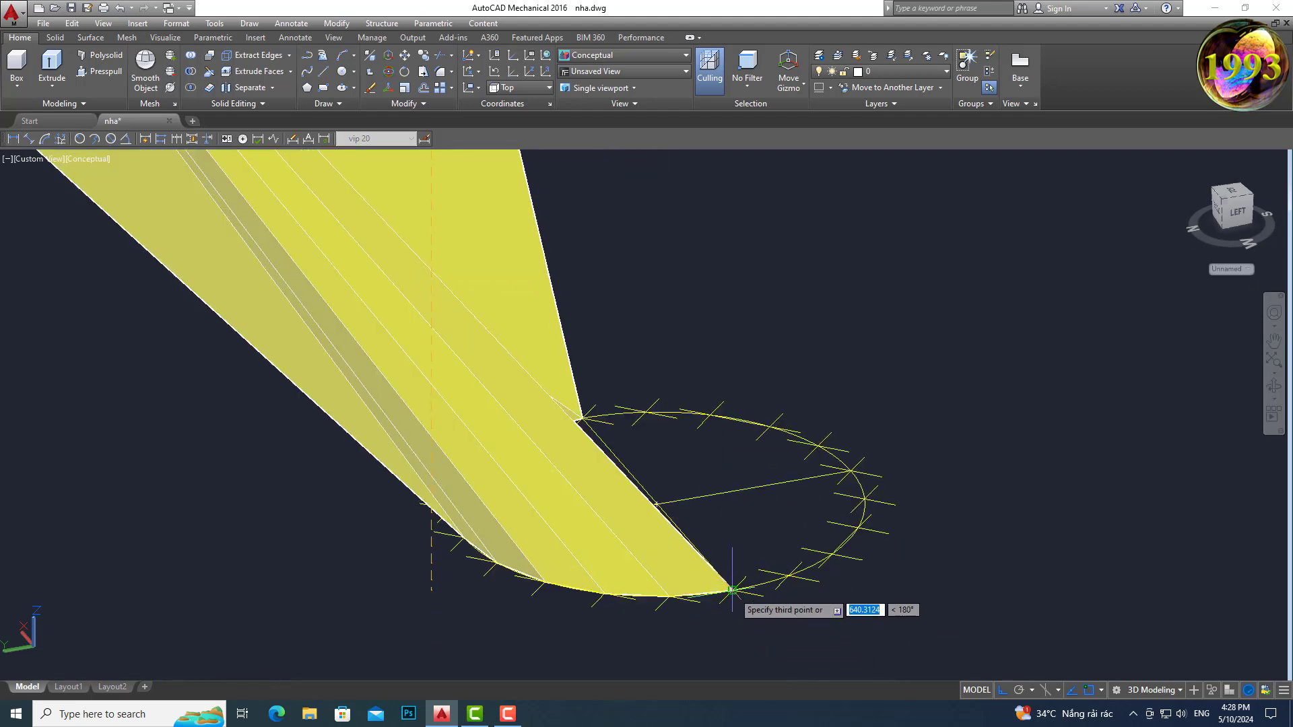
left_click(733, 591)
scroll(732, 591, "down", 5)
scroll(460, 306, "up", 3)
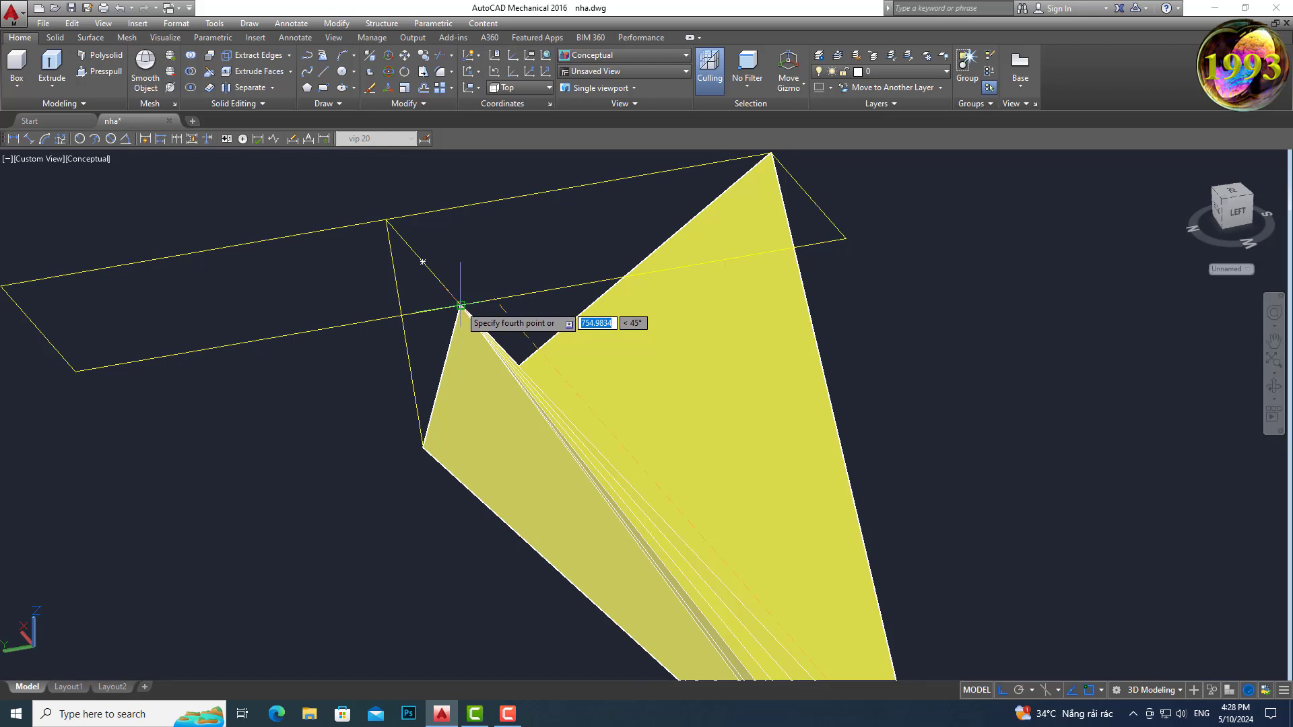
left_click(460, 305)
scroll(461, 305, "down", 4)
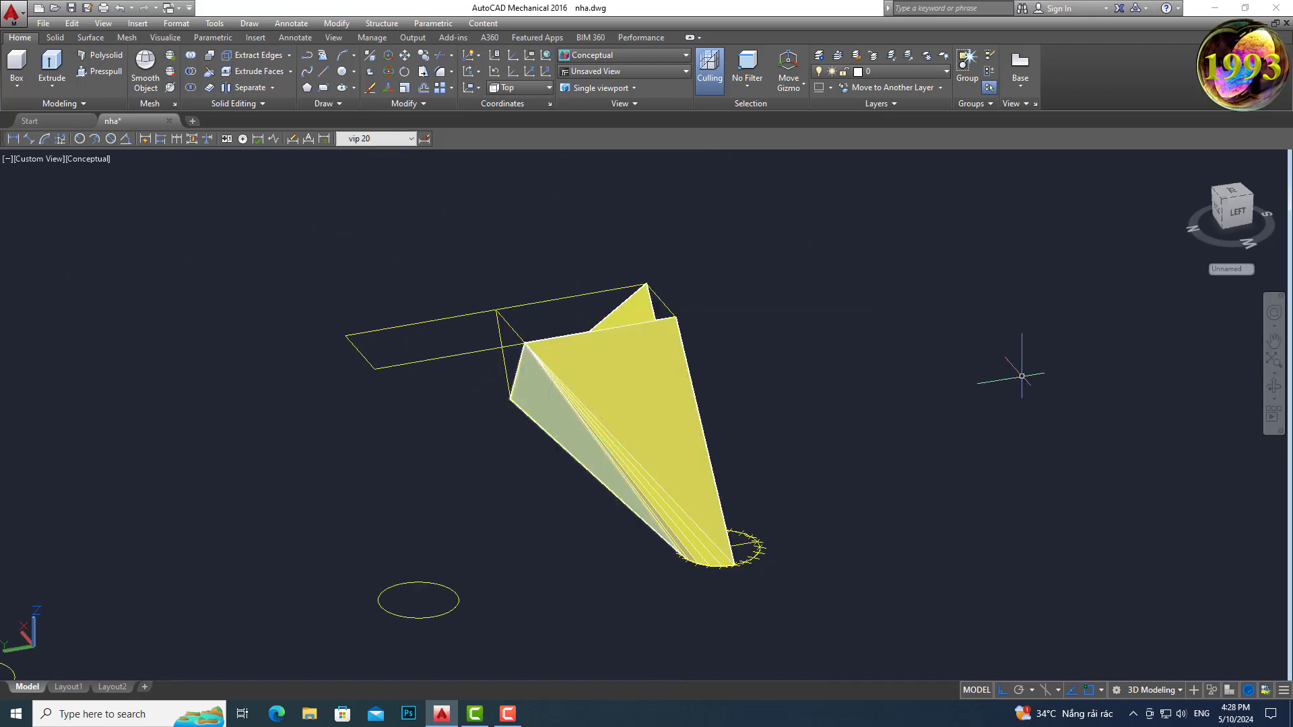
mouse_move(1022, 376)
middle_mouse_down("shift")
mouse_move(974, 447)
mouse_move(1087, 450)
mouse_move(1100, 416)
mouse_move(841, 430)
middle_mouse_up("shift")
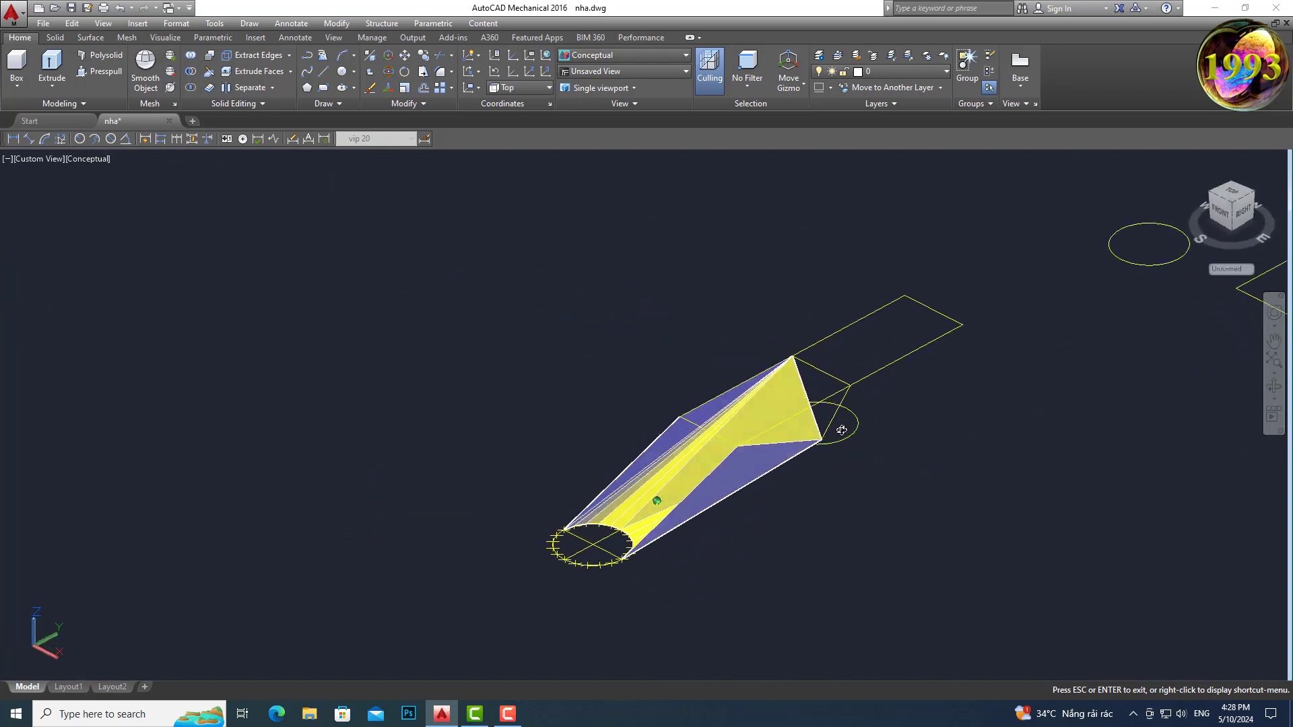
Step: Zoom toward the outlet and draw a 3D face ending at the branch edge
scroll(570, 471, "up", 1)
scroll(579, 481, "up", 2)
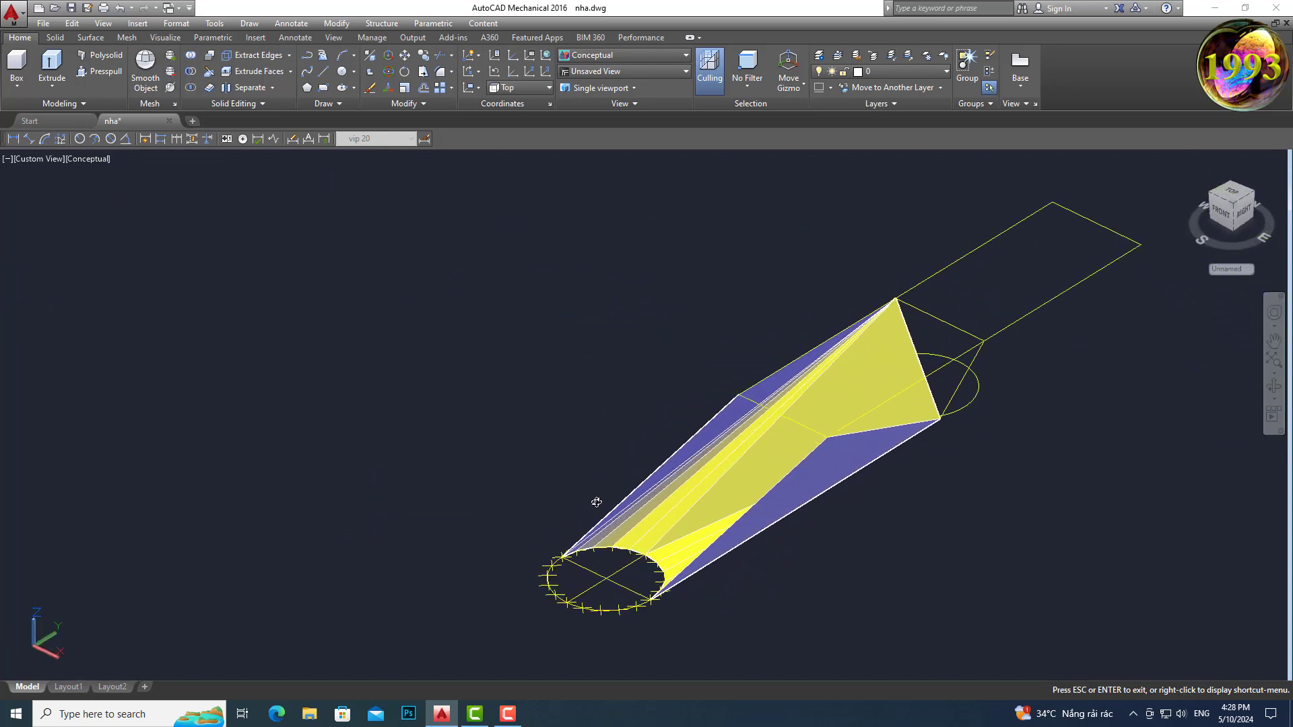
scroll(600, 512, "up", 1)
scroll(629, 583, "up", 1)
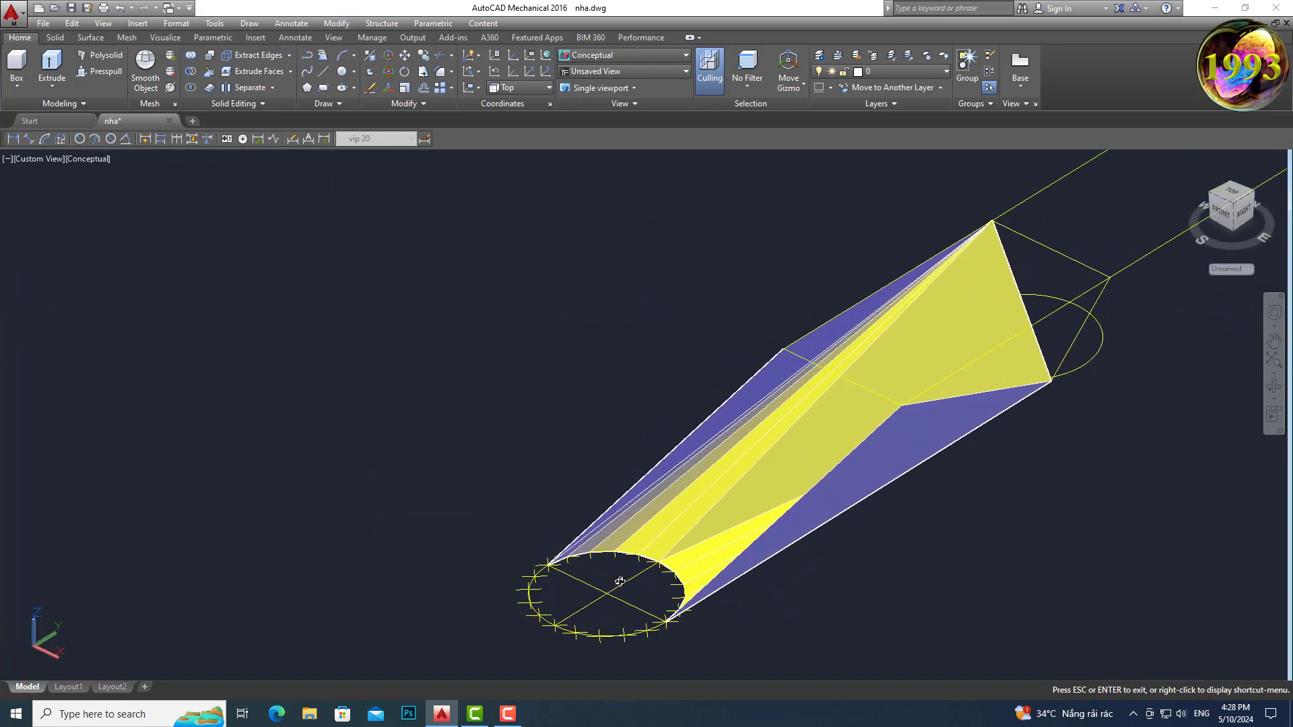
key("Escape")
type("f")
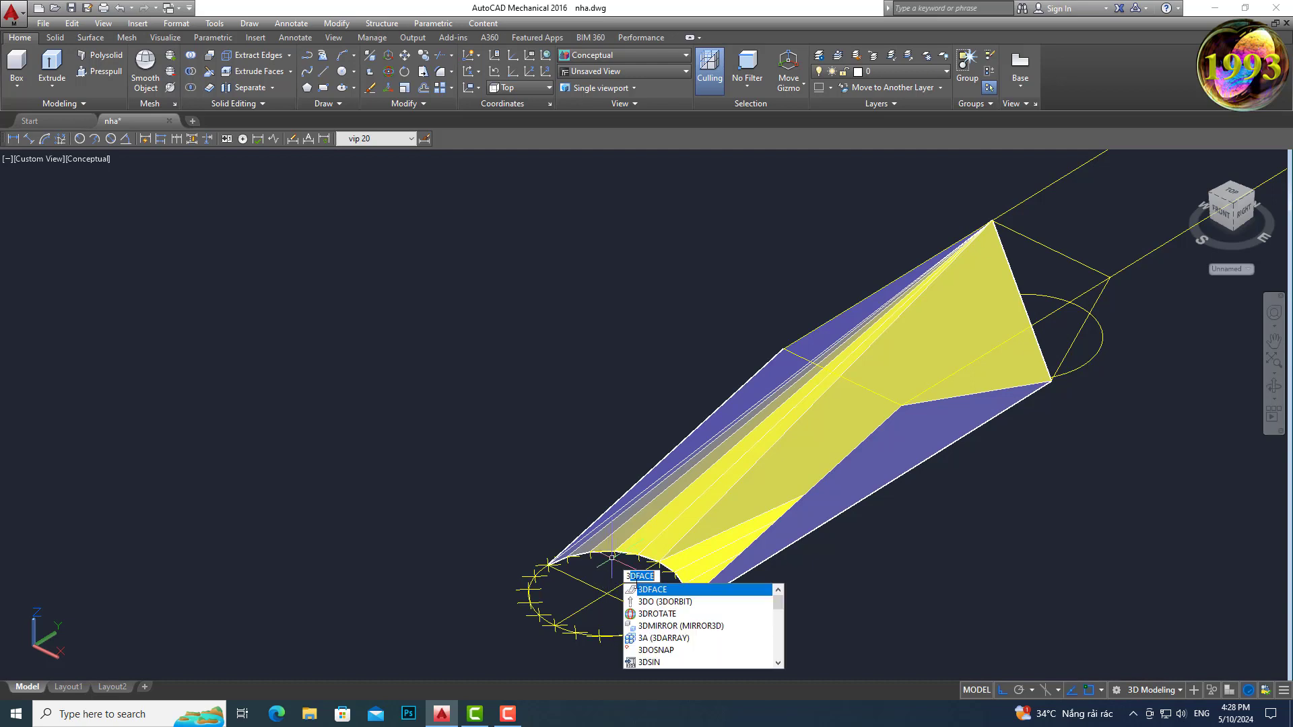
key("Return")
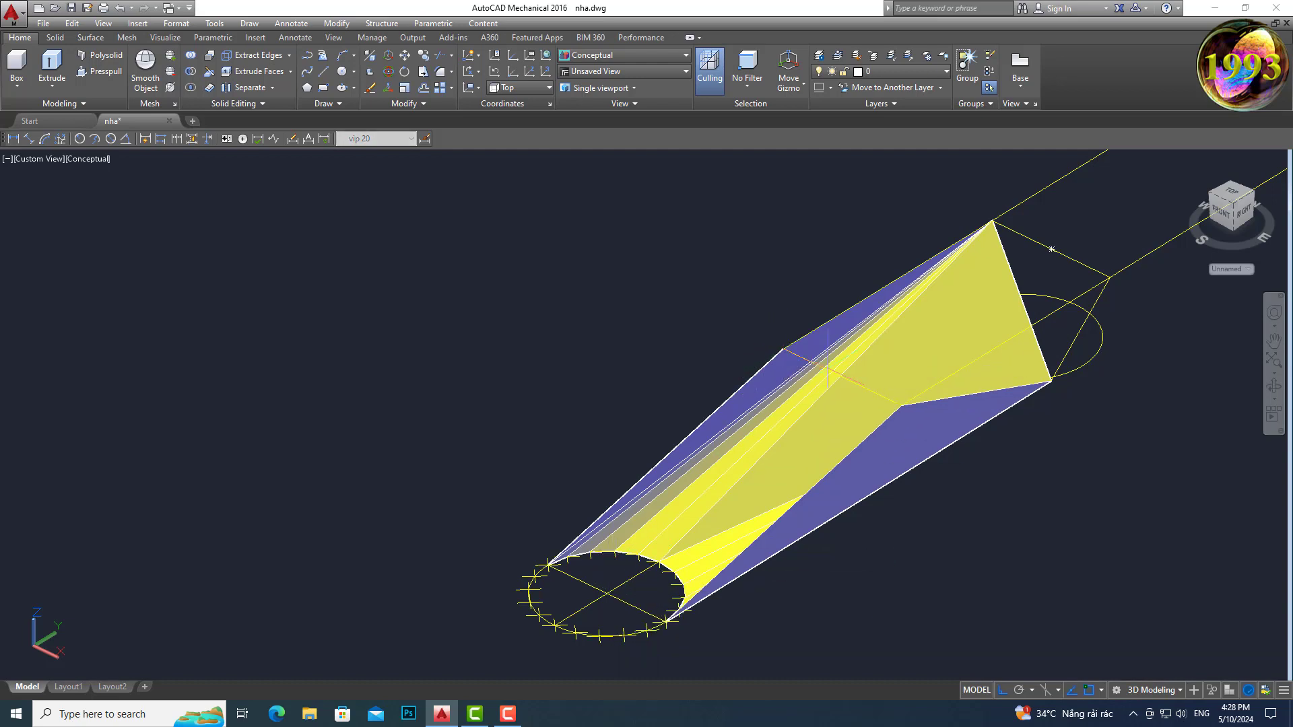
left_click(606, 593)
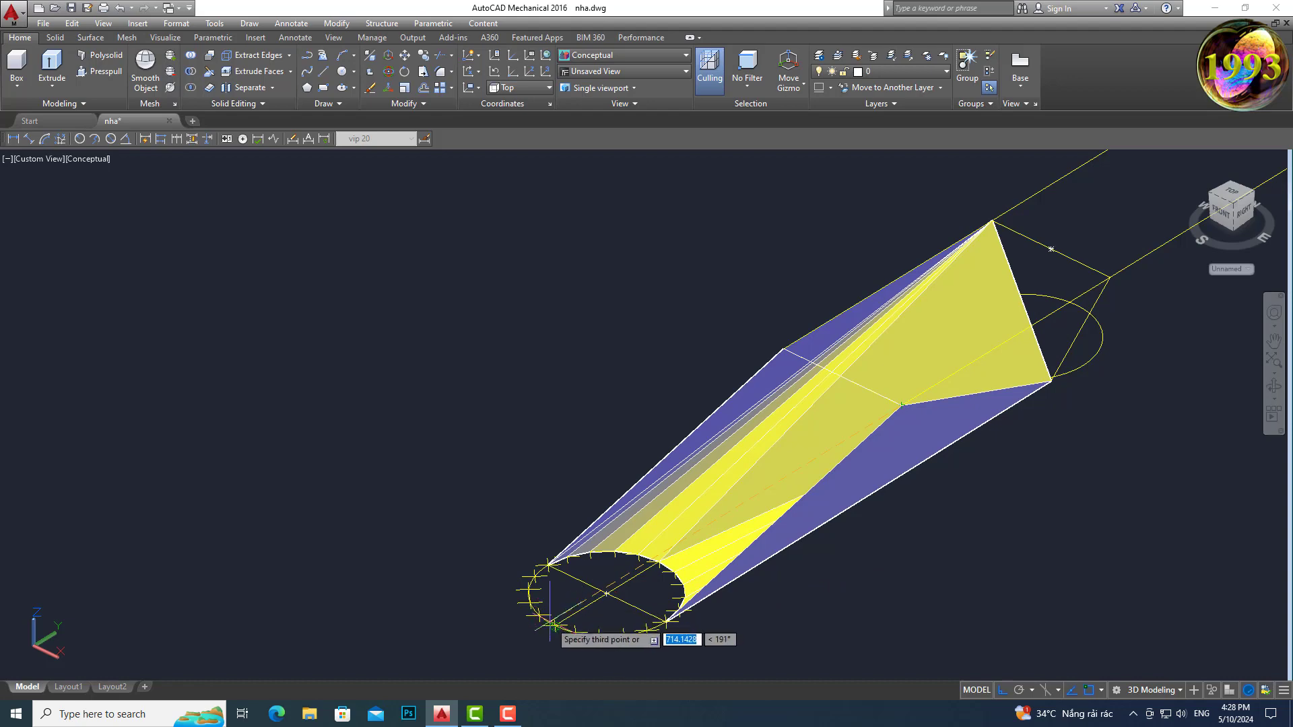
left_click(783, 349)
Step: Add another 3D face with its last corners on the outlet circle
scroll(579, 600, "up", 3)
scroll(538, 526, "up", 1)
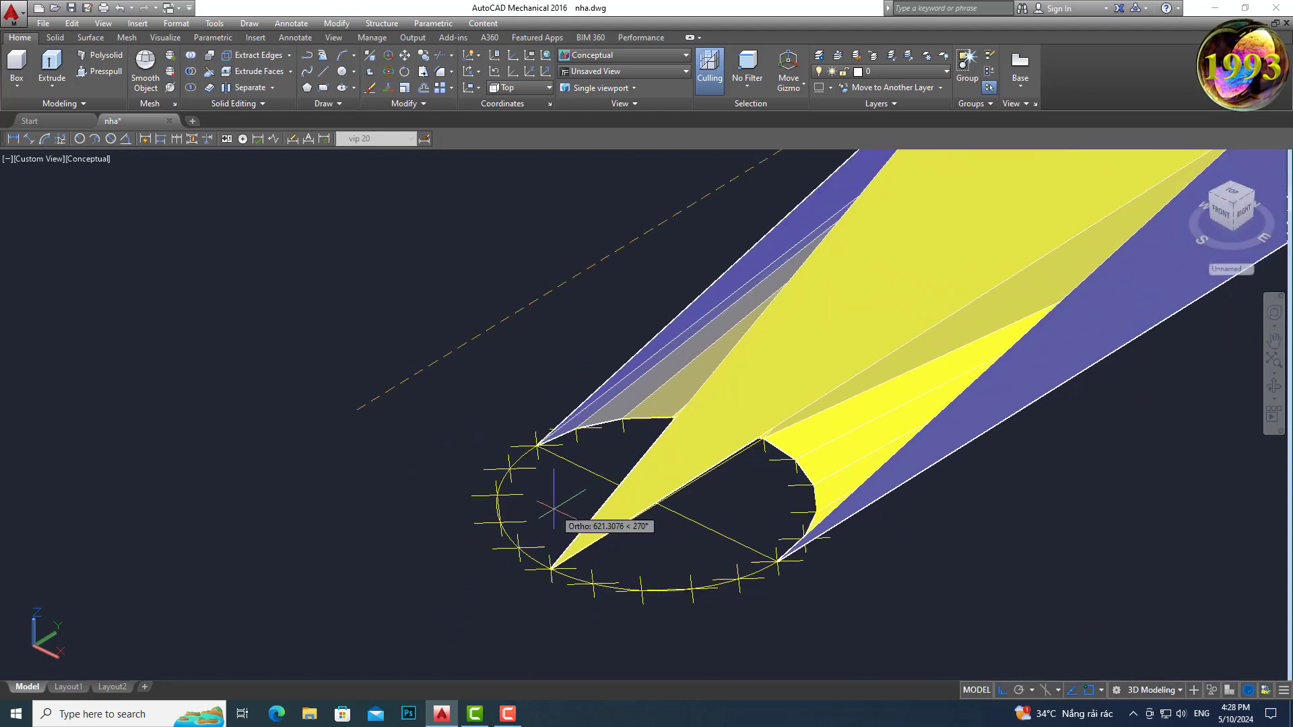
left_click(517, 546)
left_click(551, 569)
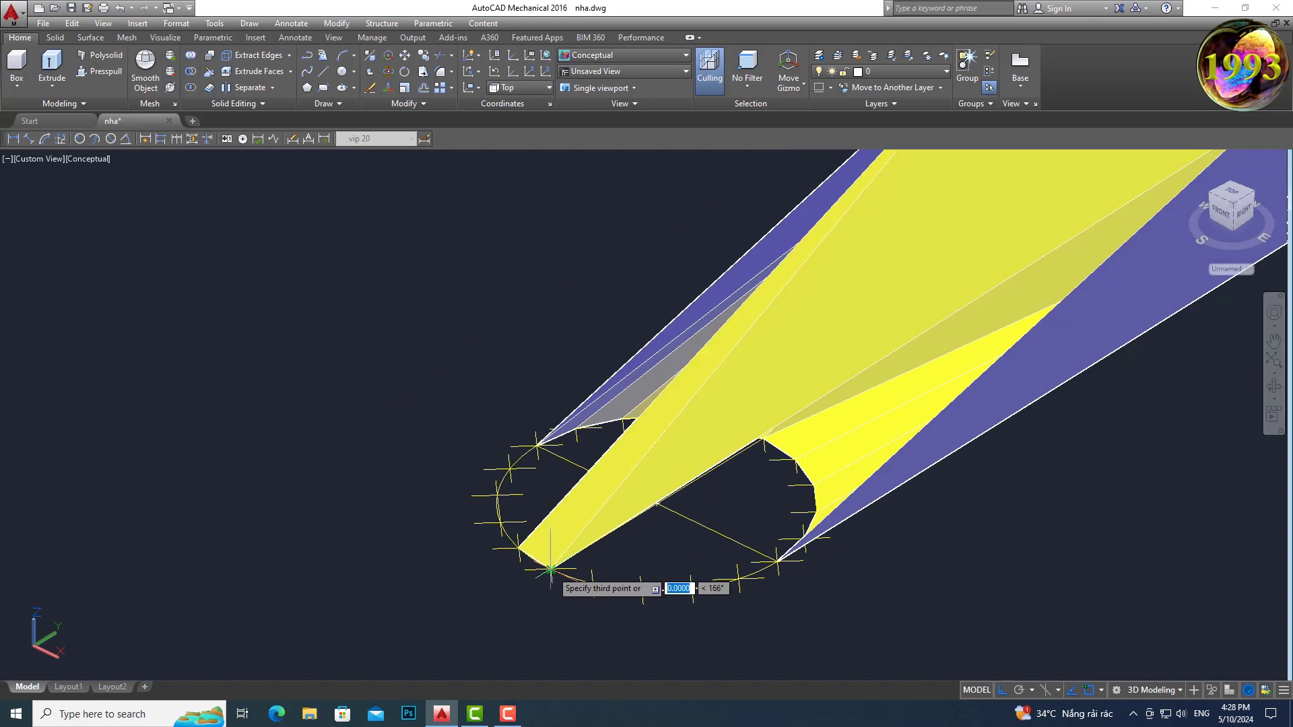
key("Return")
Step: Draw faces from the outlet vertex around the circle, closing a triangular face
scroll(546, 567, "up", 2)
scroll(539, 566, "up", 2)
key("Return")
left_click(532, 562)
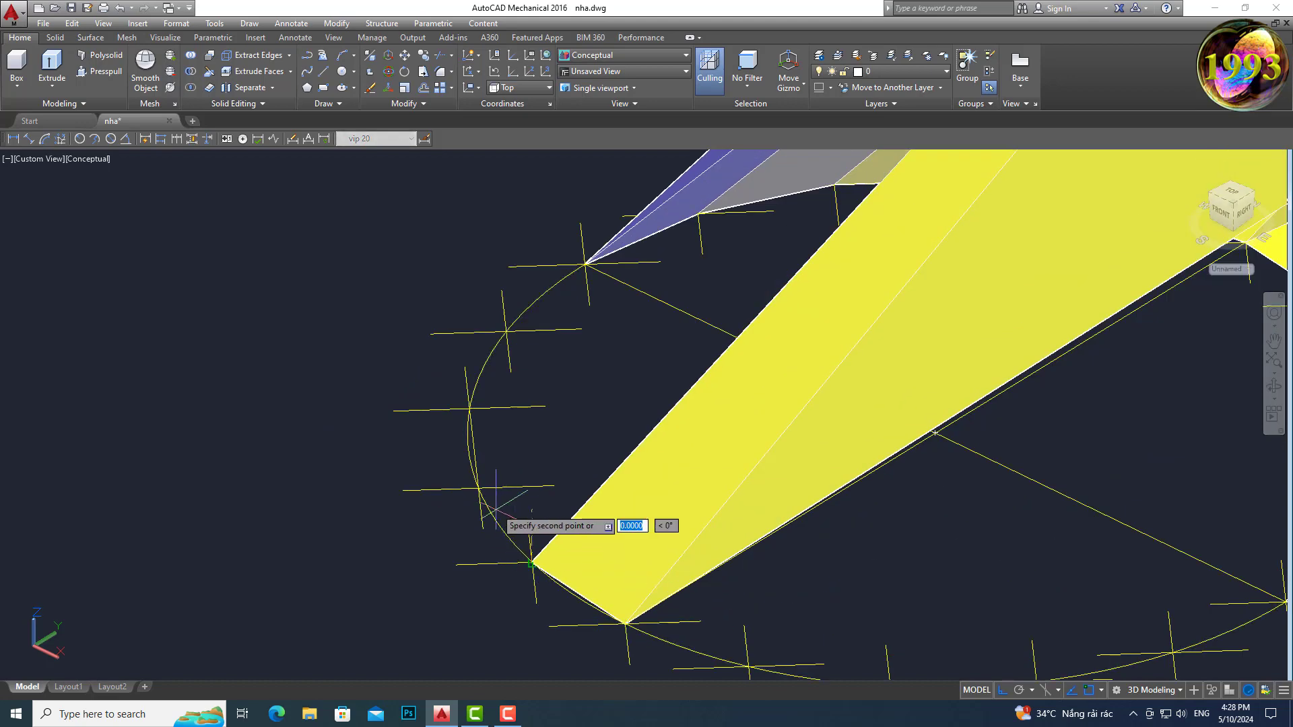
left_click(478, 487)
scroll(479, 495, "down", 2)
scroll(566, 472, "down", 2)
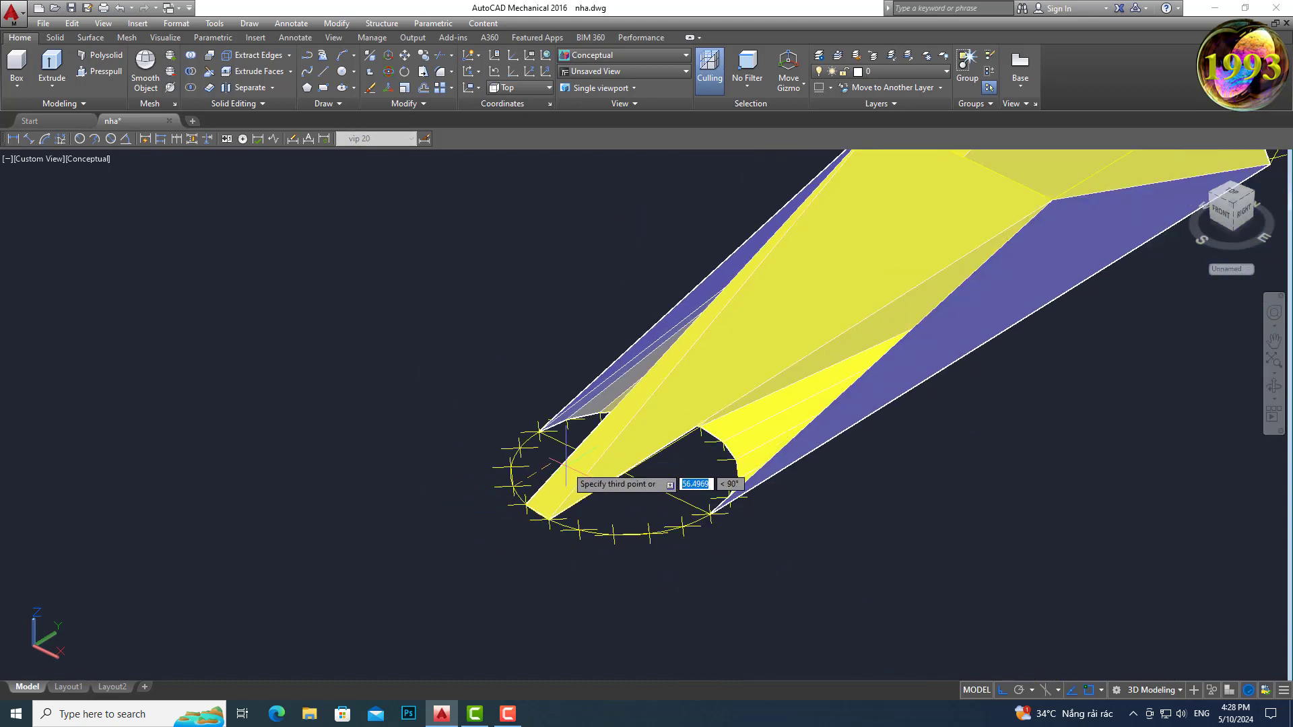
scroll(637, 391, "down", 2)
left_click(790, 216)
scroll(552, 434, "up", 4)
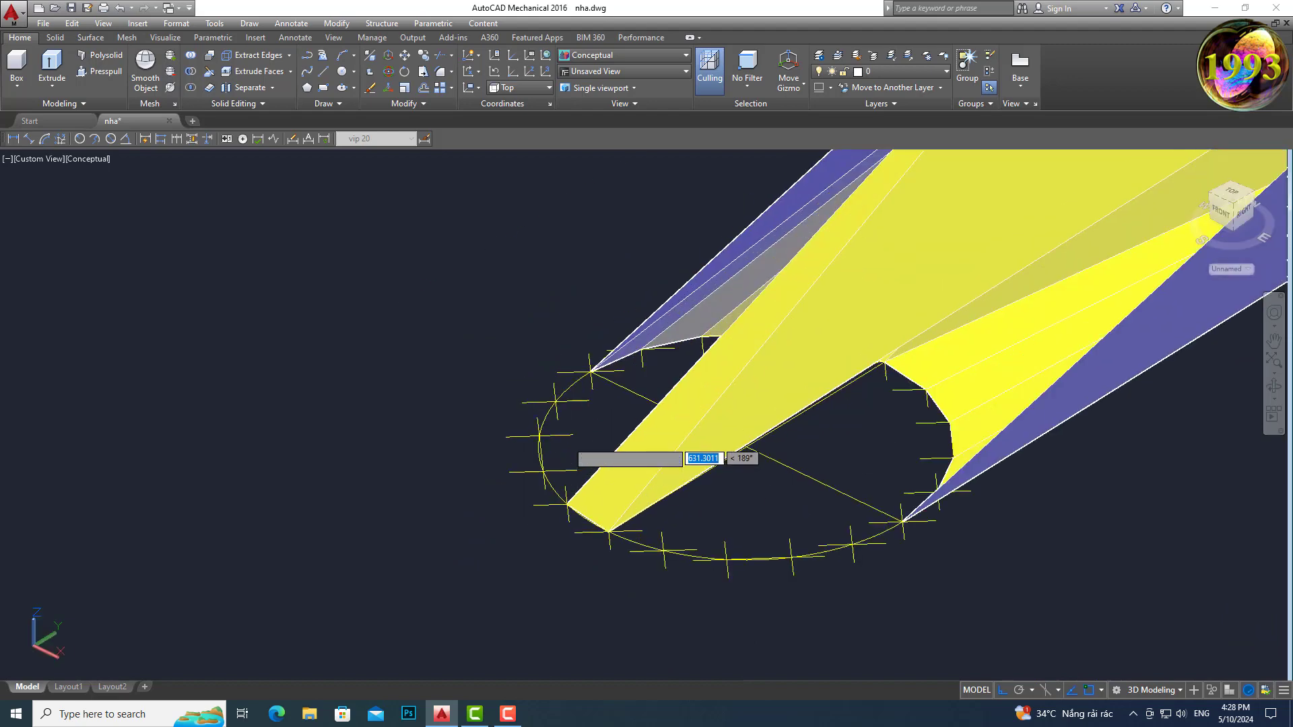
left_click(608, 532)
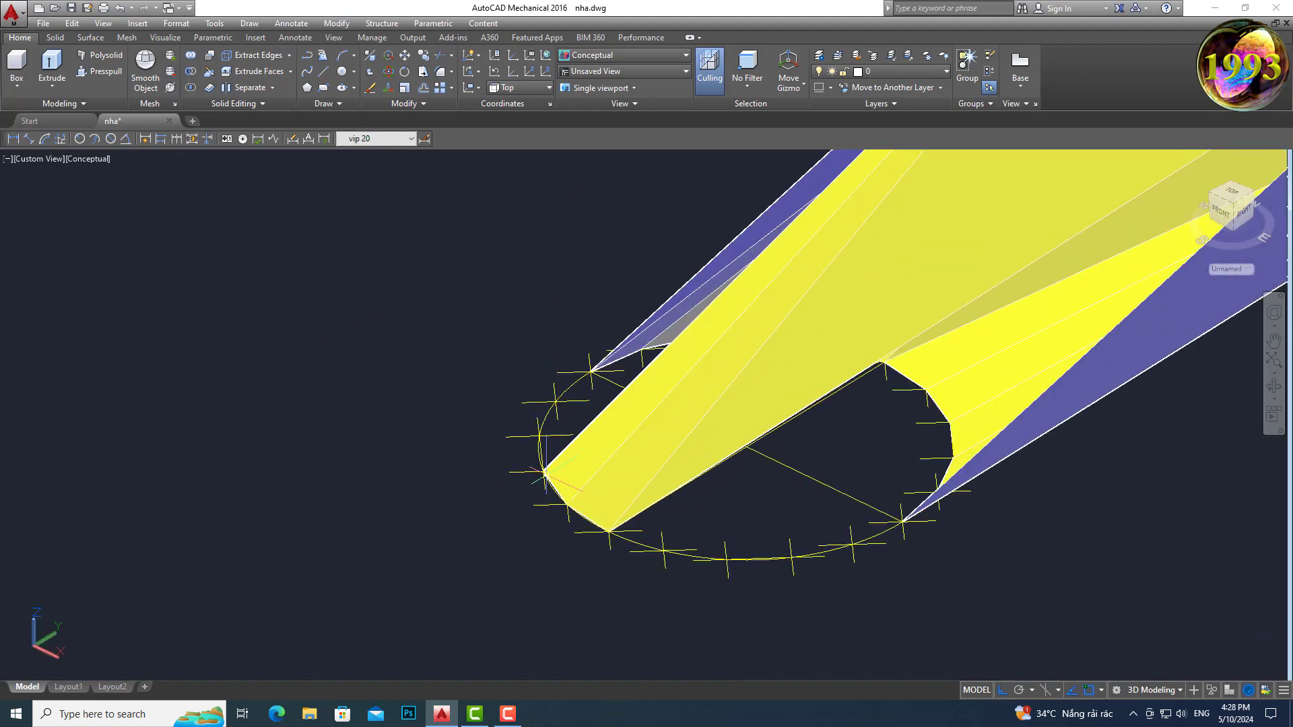
key("Return")
key("Return")
key("Return")
Step: Add one more face near the outlet, then orbit to see the branch's other side
left_click(541, 453)
scroll(541, 462, "down", 2)
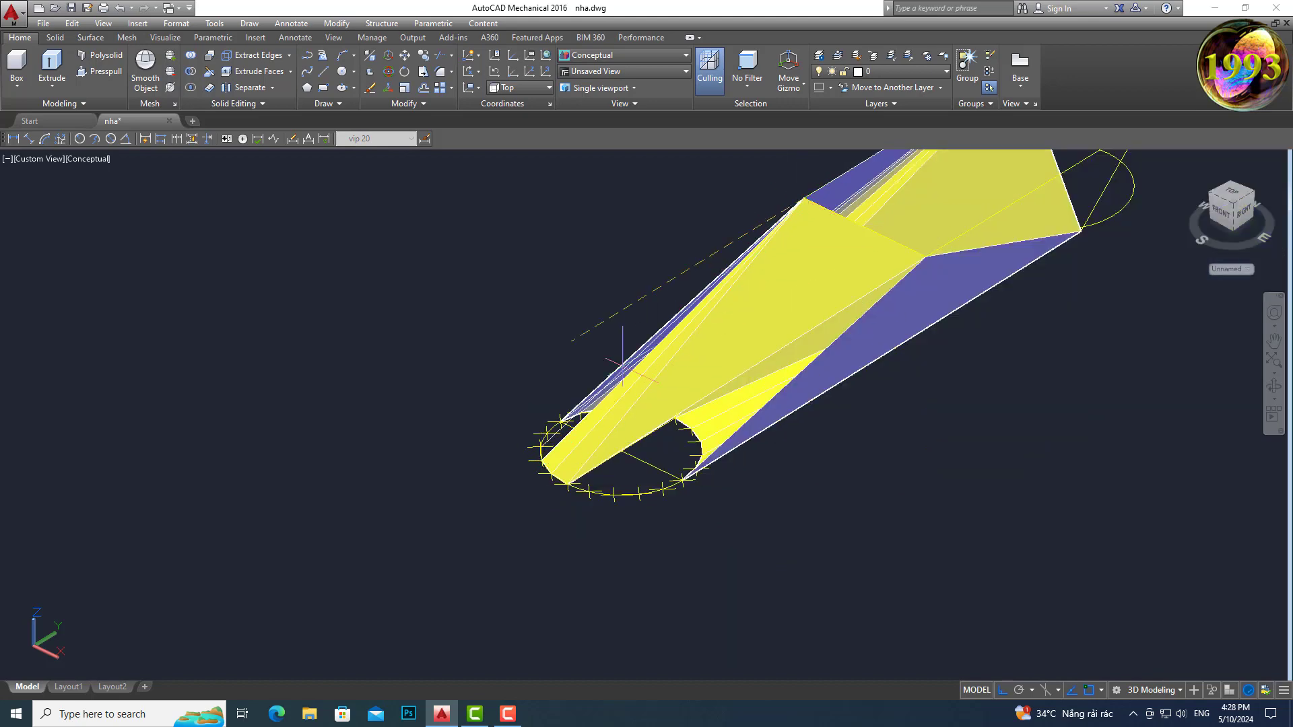
scroll(571, 426, "up", 5)
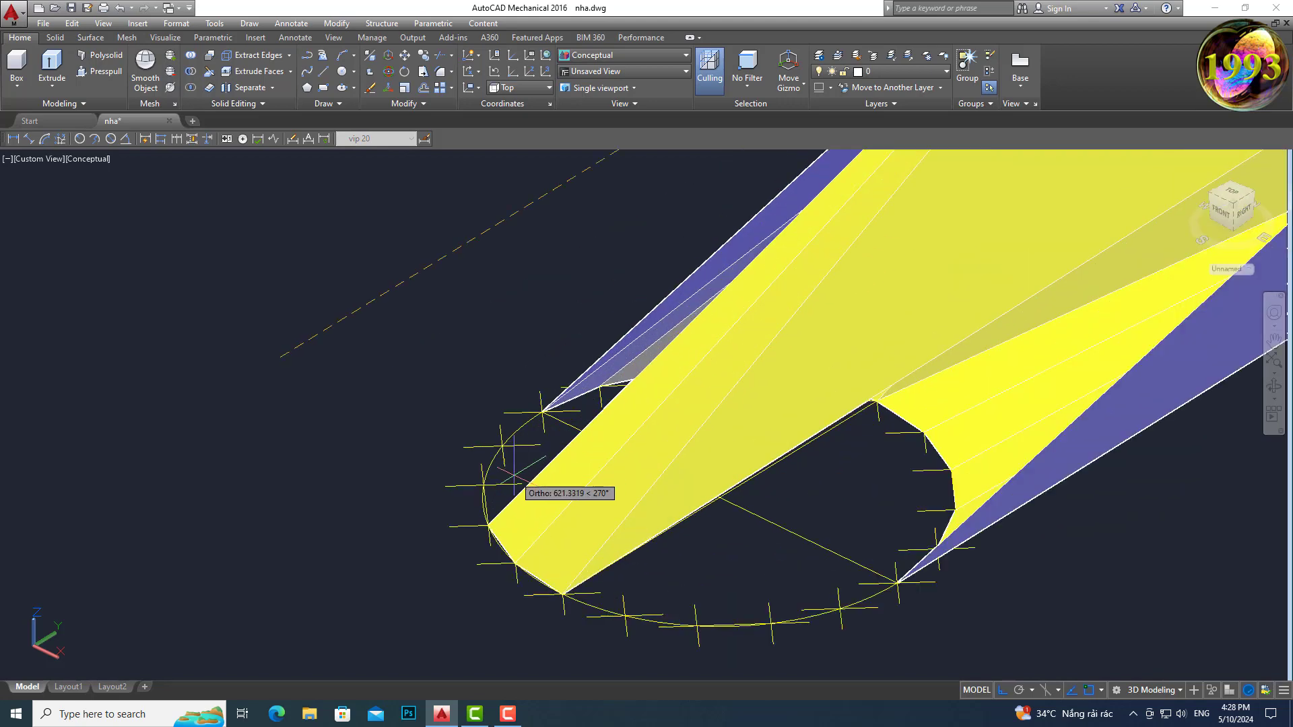
left_click(487, 526)
key("Return")
scroll(598, 515, "down", 4)
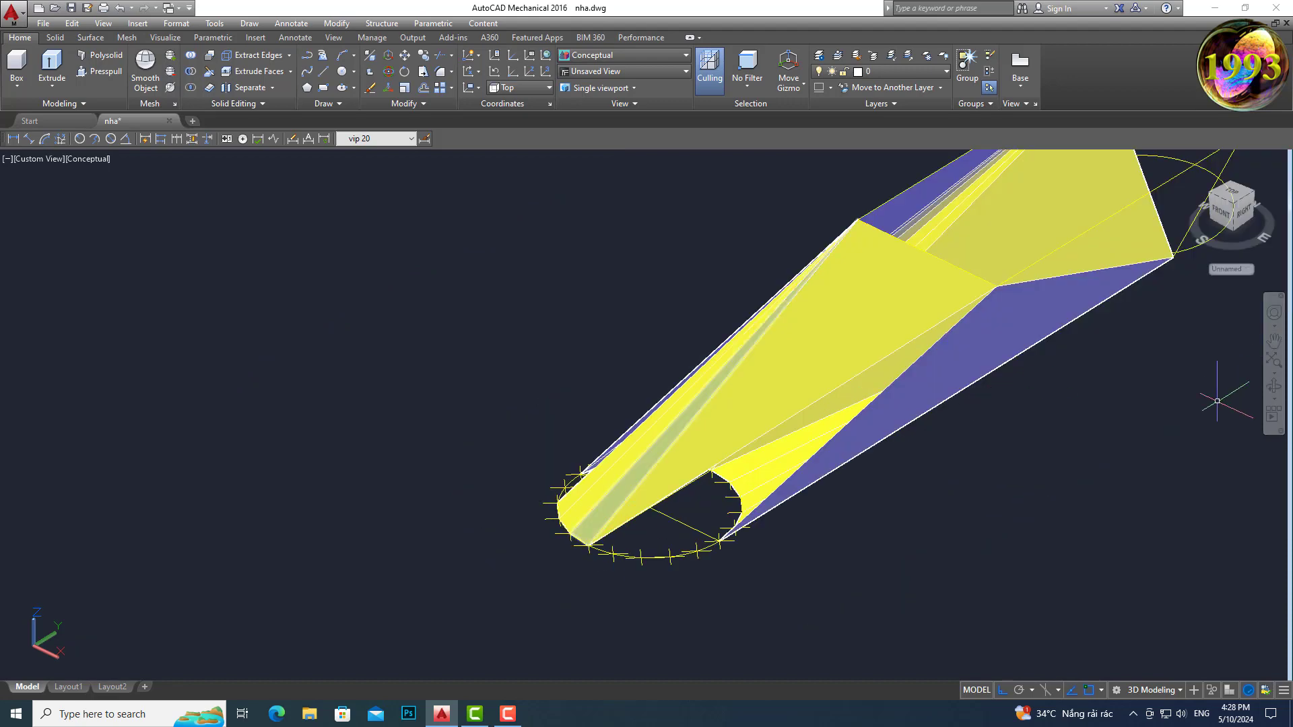
left_click(1273, 389)
mouse_move(664, 433)
left_mouse_down()
mouse_move(817, 497)
mouse_move(865, 544)
mouse_move(774, 544)
left_mouse_up()
key("Escape")
Step: Draw a 3D face from the upper vertex down to the bottom edge
type("3DFACE")
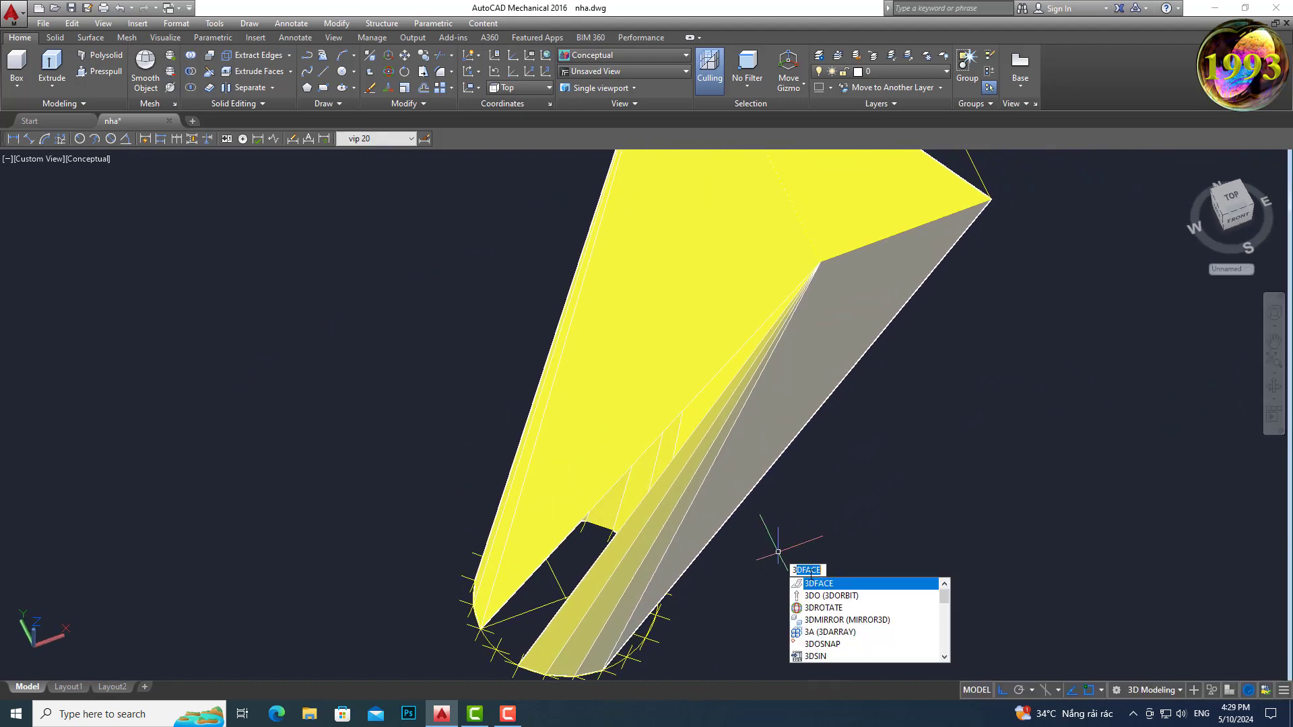
key("Return")
left_click(819, 263)
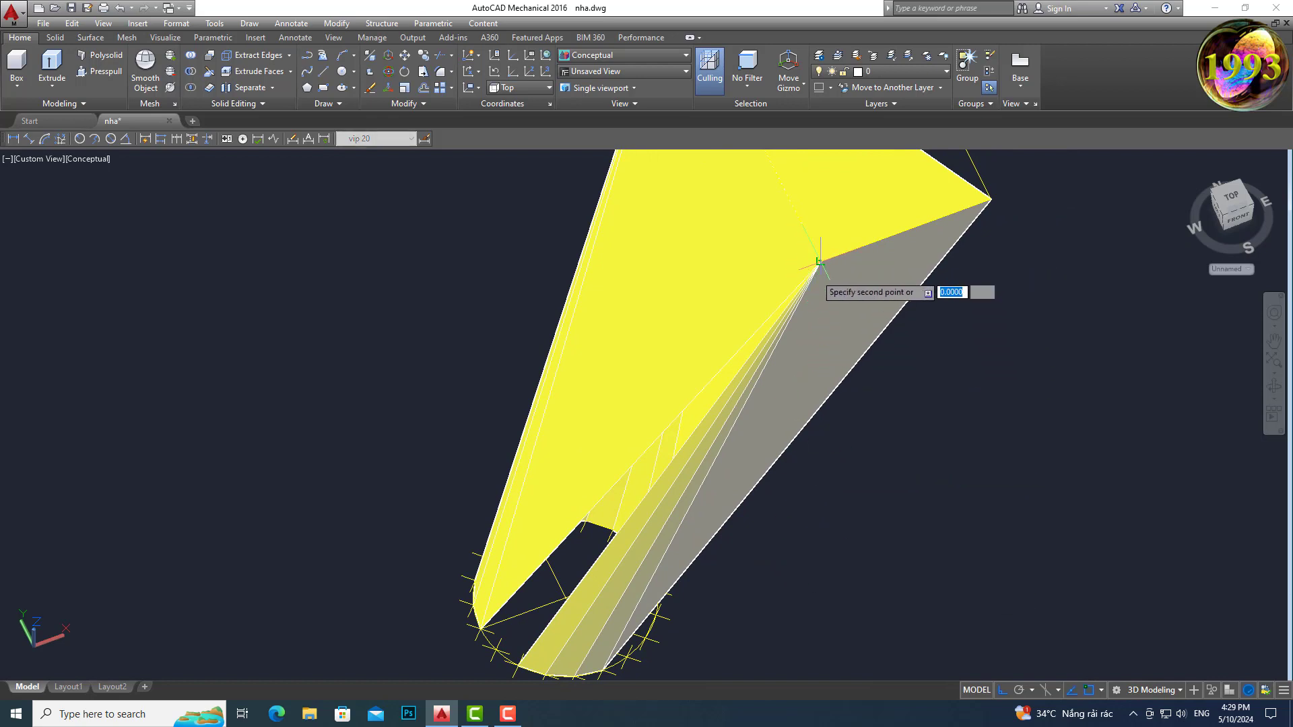
left_click(520, 664)
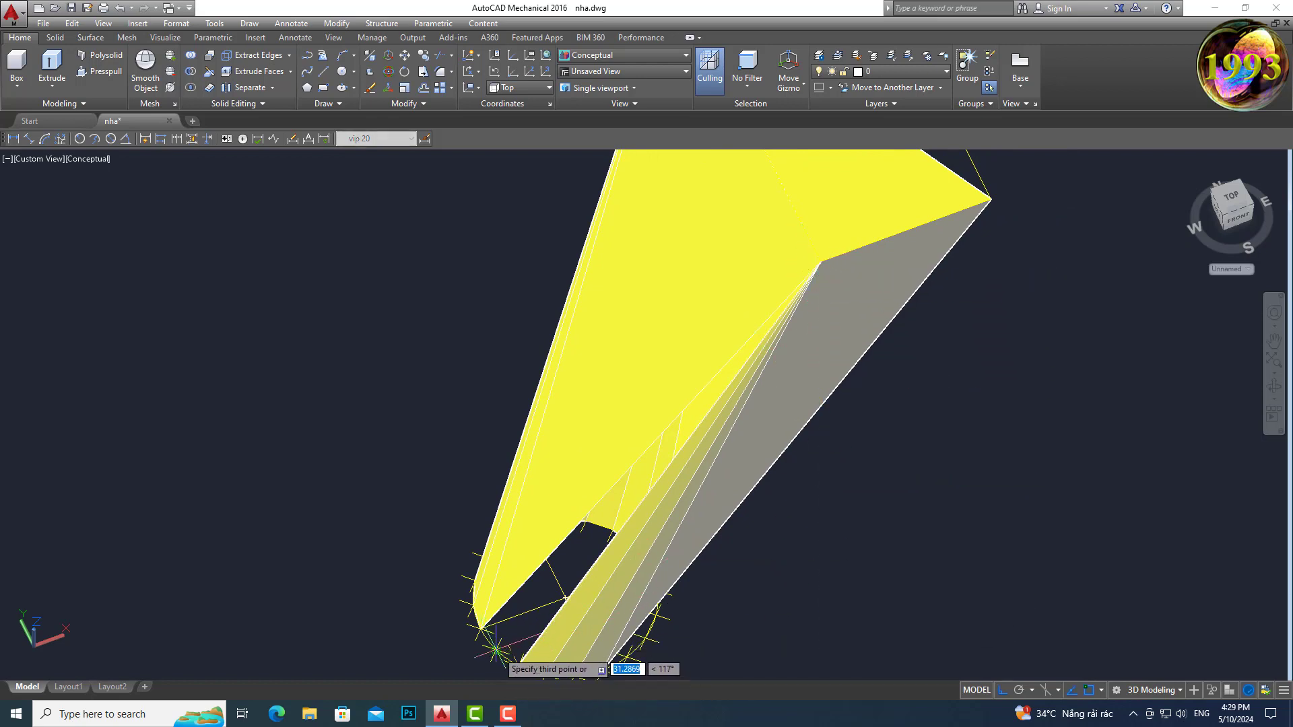
left_click(820, 262)
key("Return")
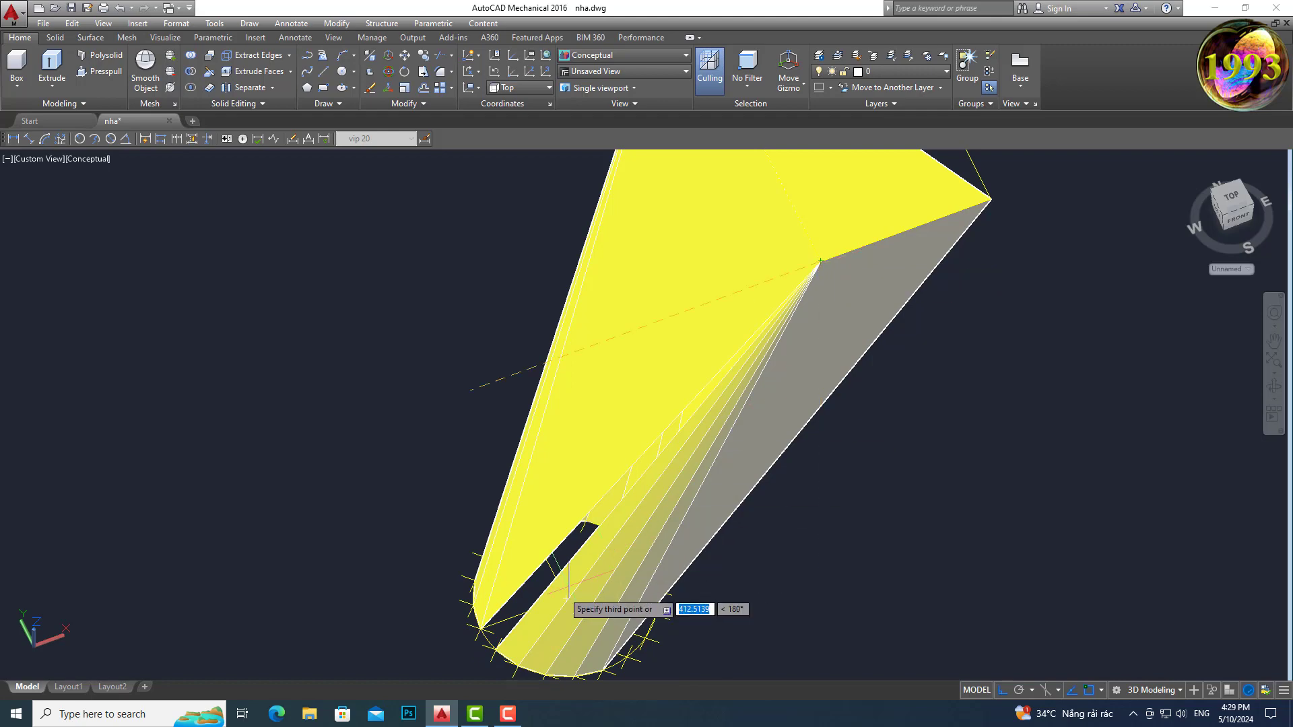
scroll(494, 652, "up", 5)
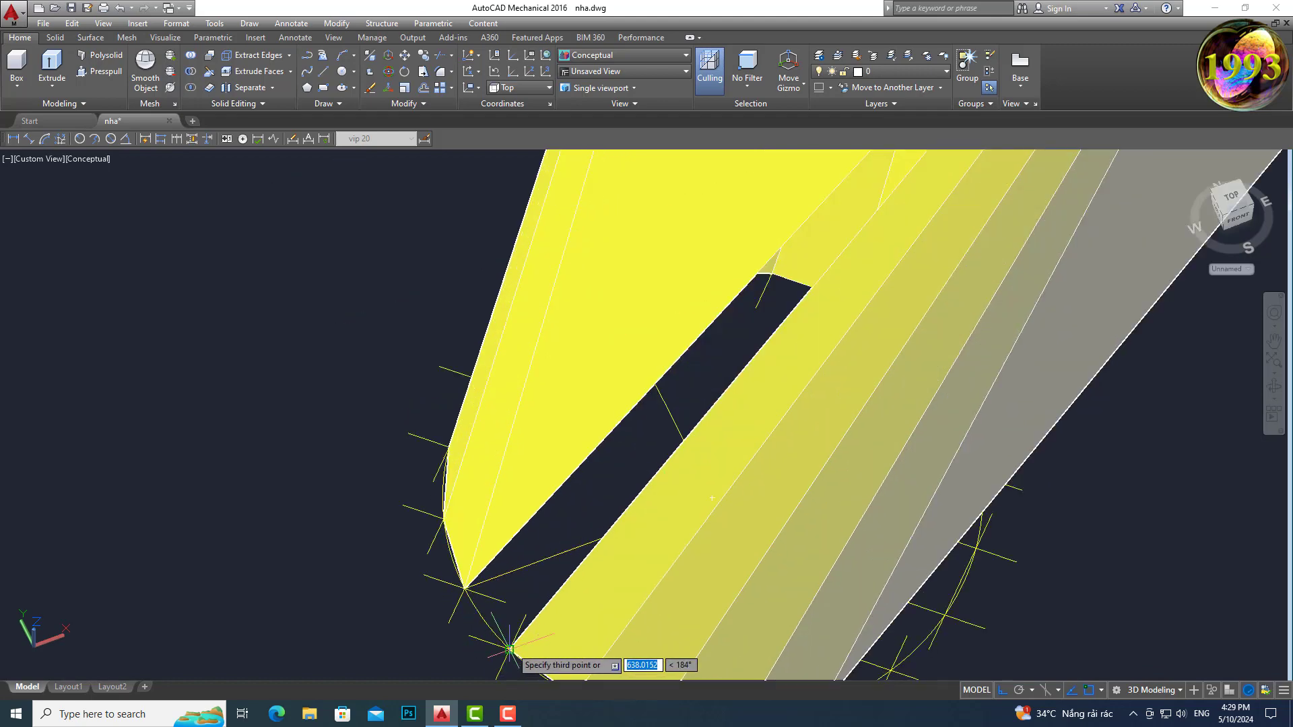
scroll(479, 593, "down", 2)
scroll(480, 545, "down", 4)
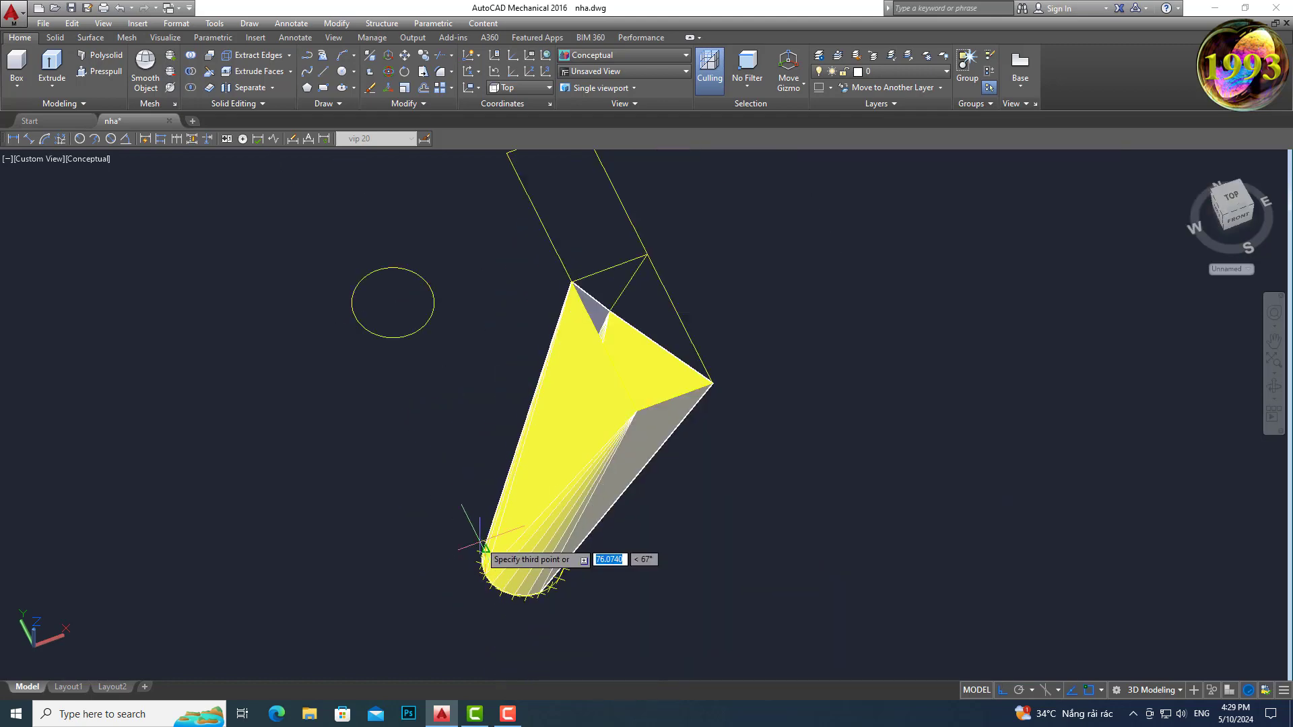
Step: Turn the model to face the outlet end and draw a 3D face along the outlet's lower edge
left_click(1278, 386)
left_click_drag(1067, 454, 961, 381)
left_click_drag(906, 436, 586, 462)
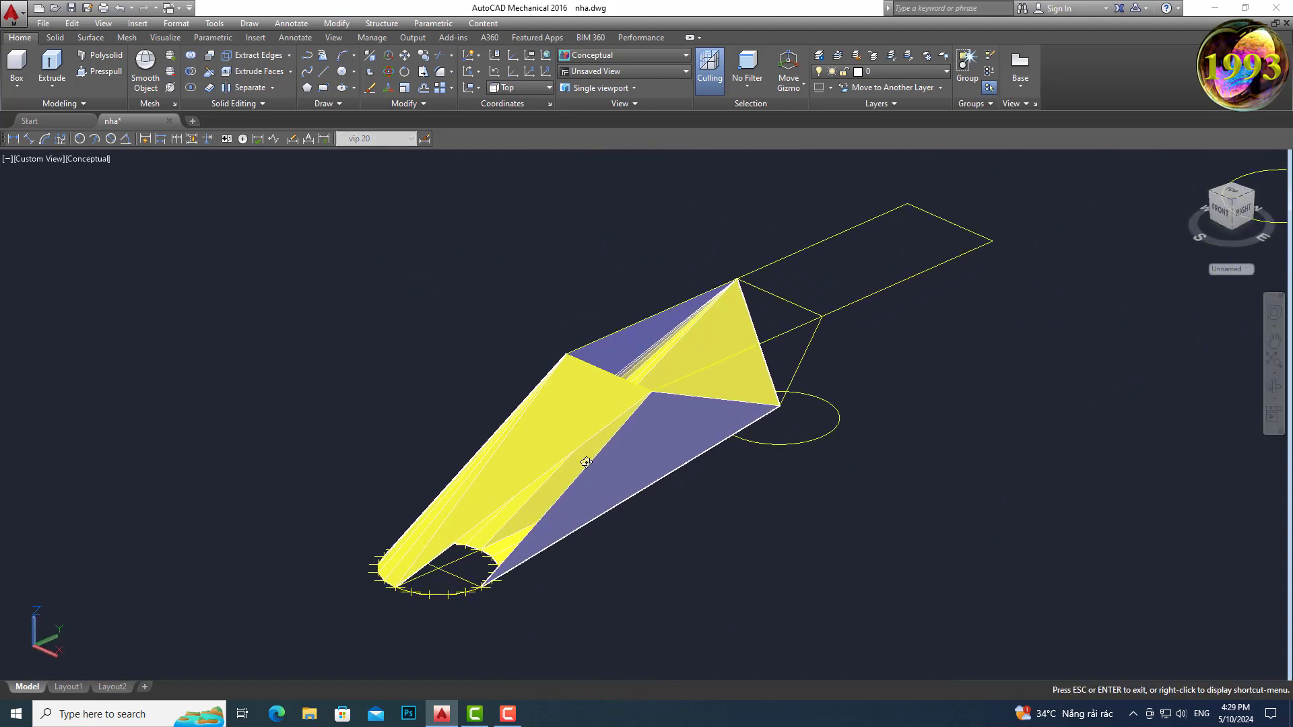
mouse_move(594, 528)
left_mouse_down()
mouse_move(597, 550)
mouse_move(549, 547)
left_mouse_up()
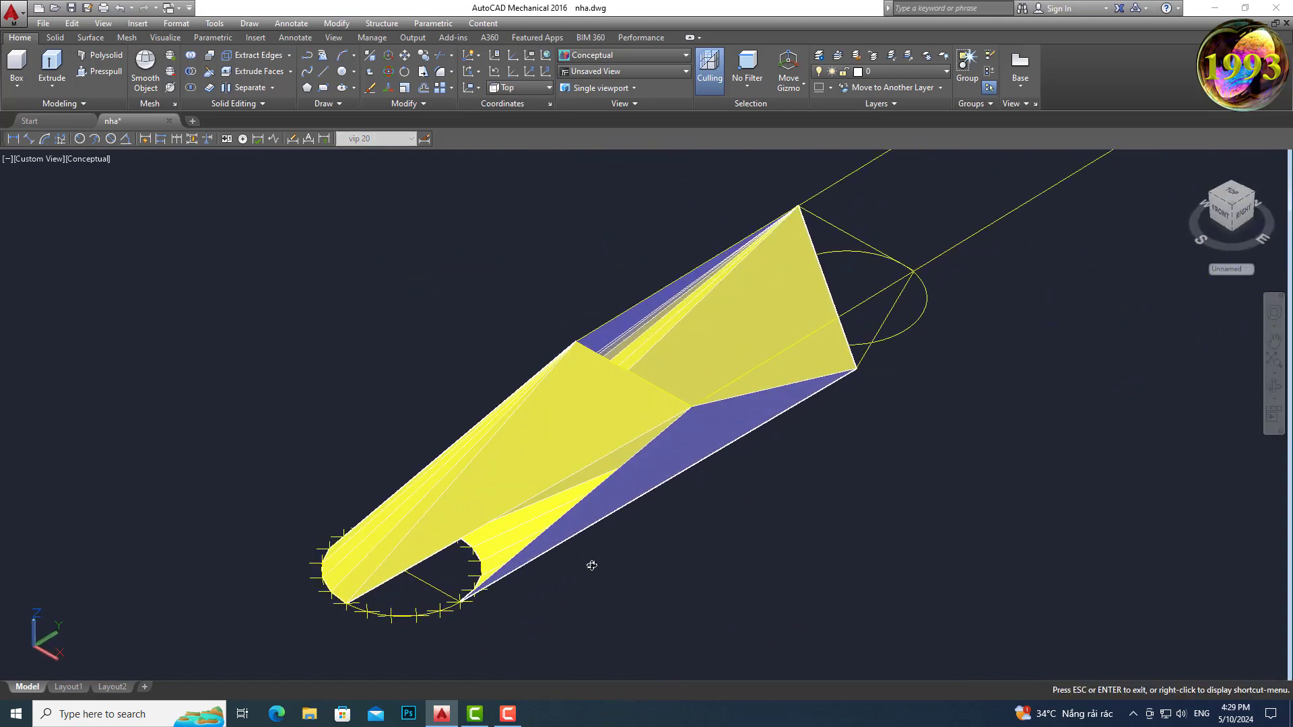
key("Escape")
type("3DFACE")
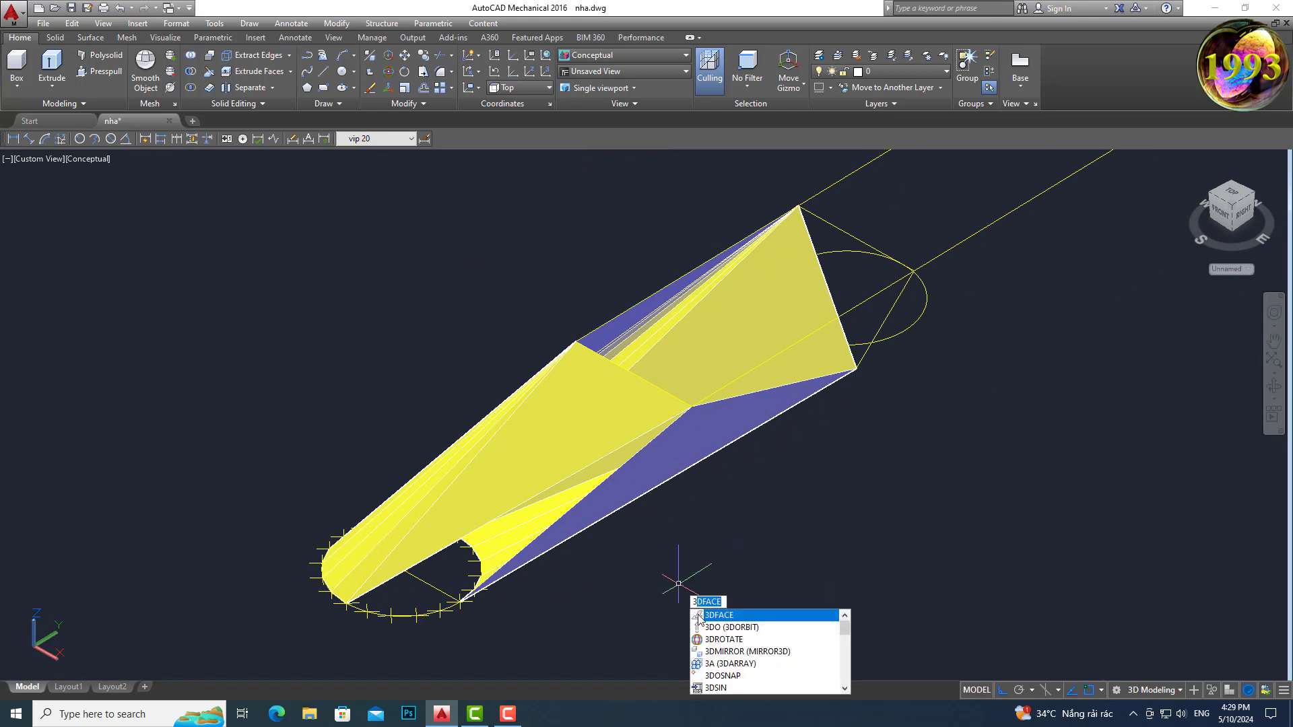
key("Return")
left_click(460, 601)
scroll(460, 602, "up", 1)
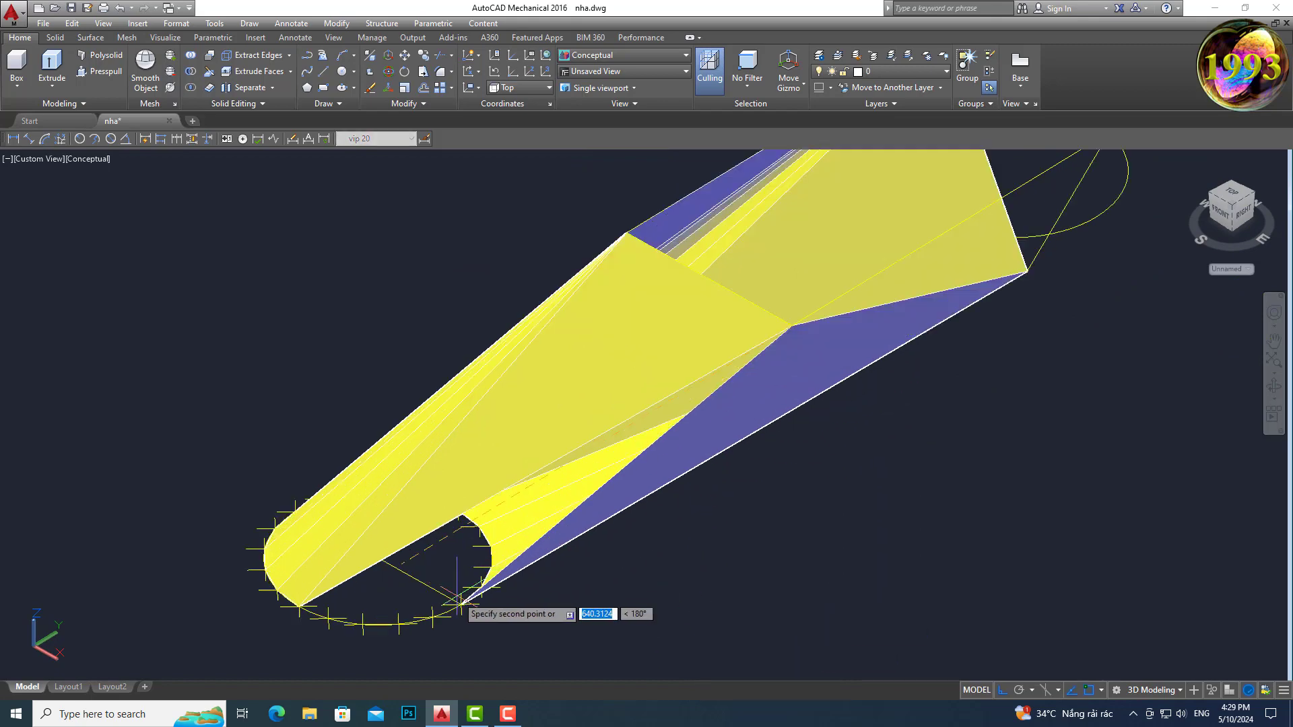
scroll(460, 602, "up", 2)
left_click(464, 613)
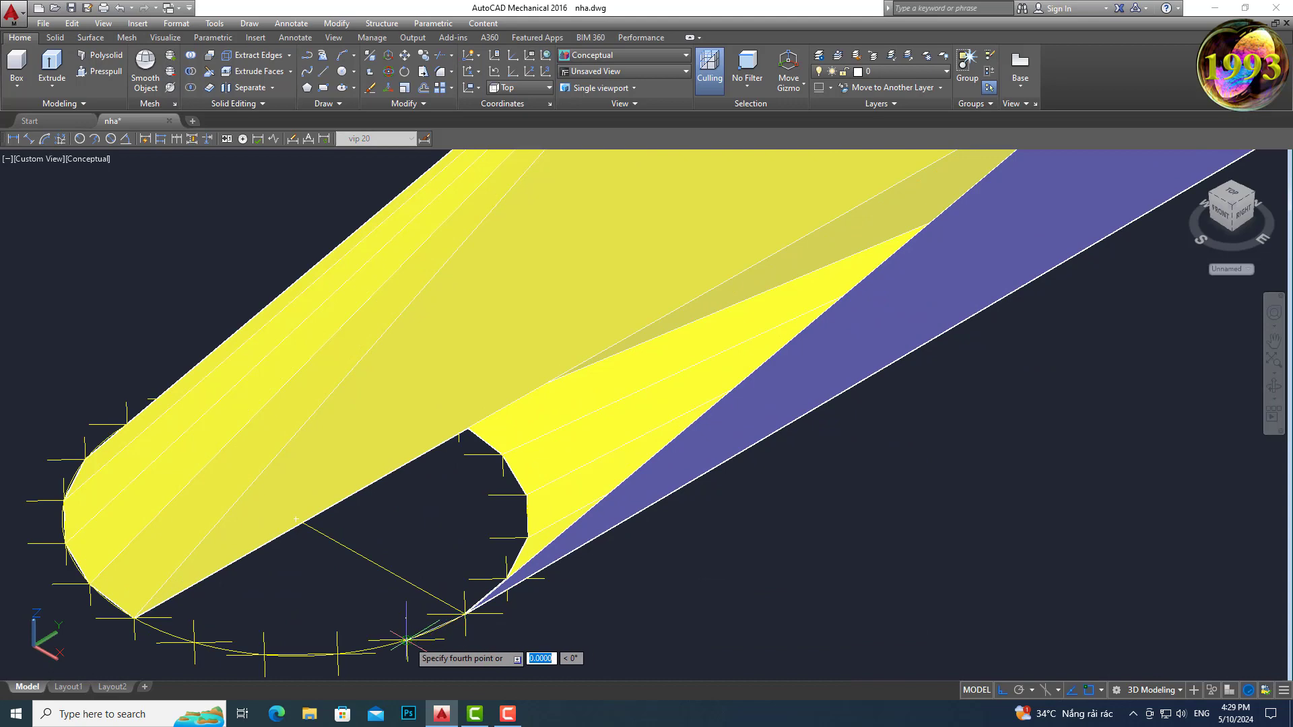
scroll(407, 640, "down", 5)
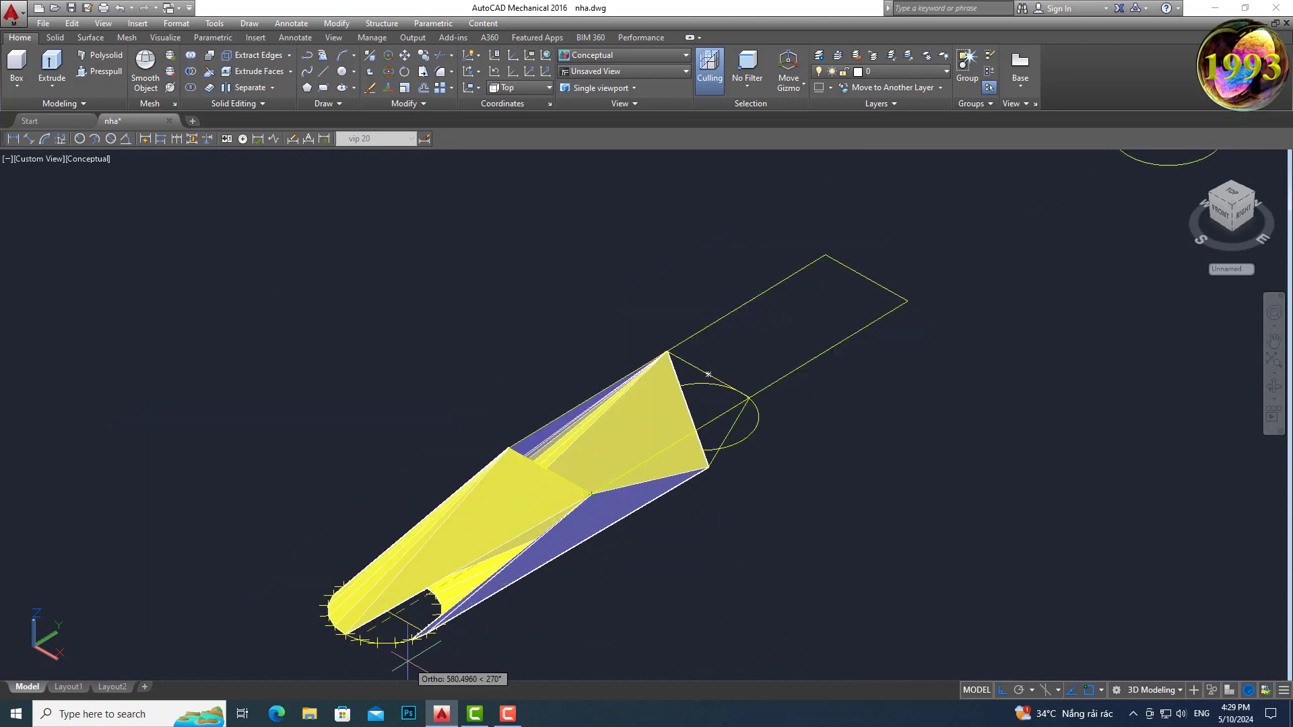
scroll(408, 663, "up", 5)
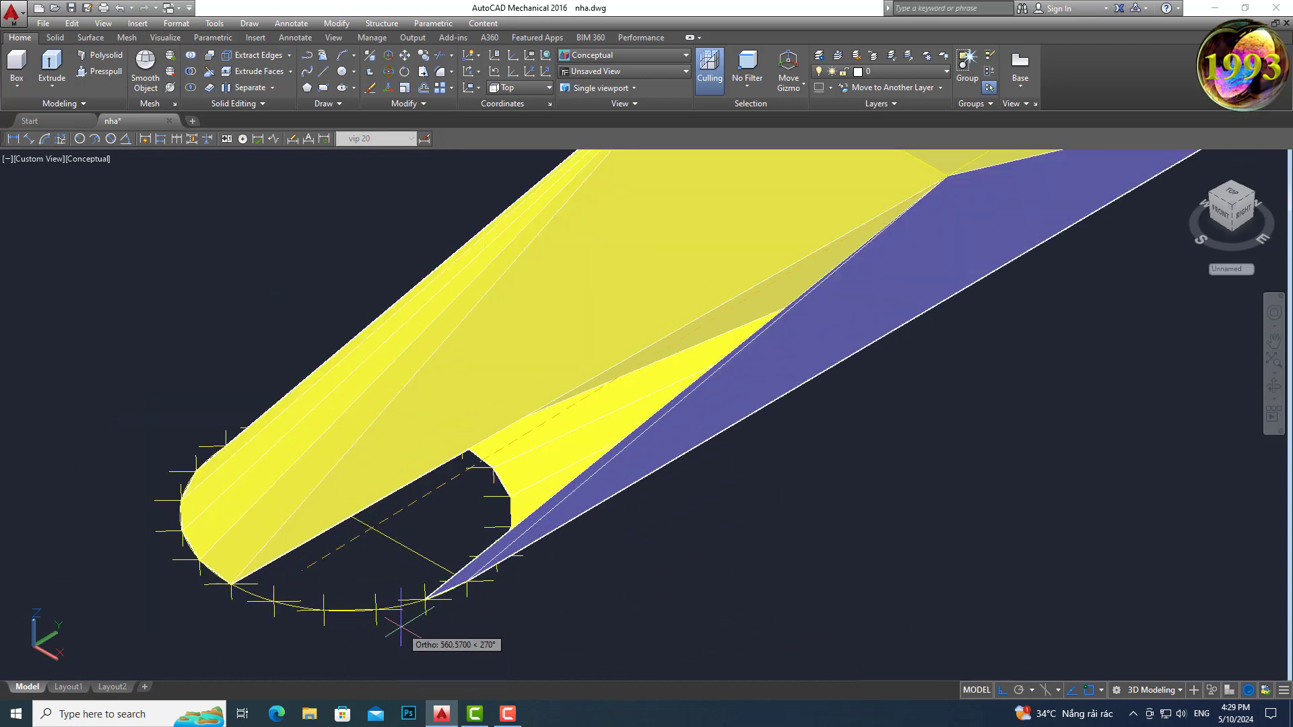
left_click(425, 598)
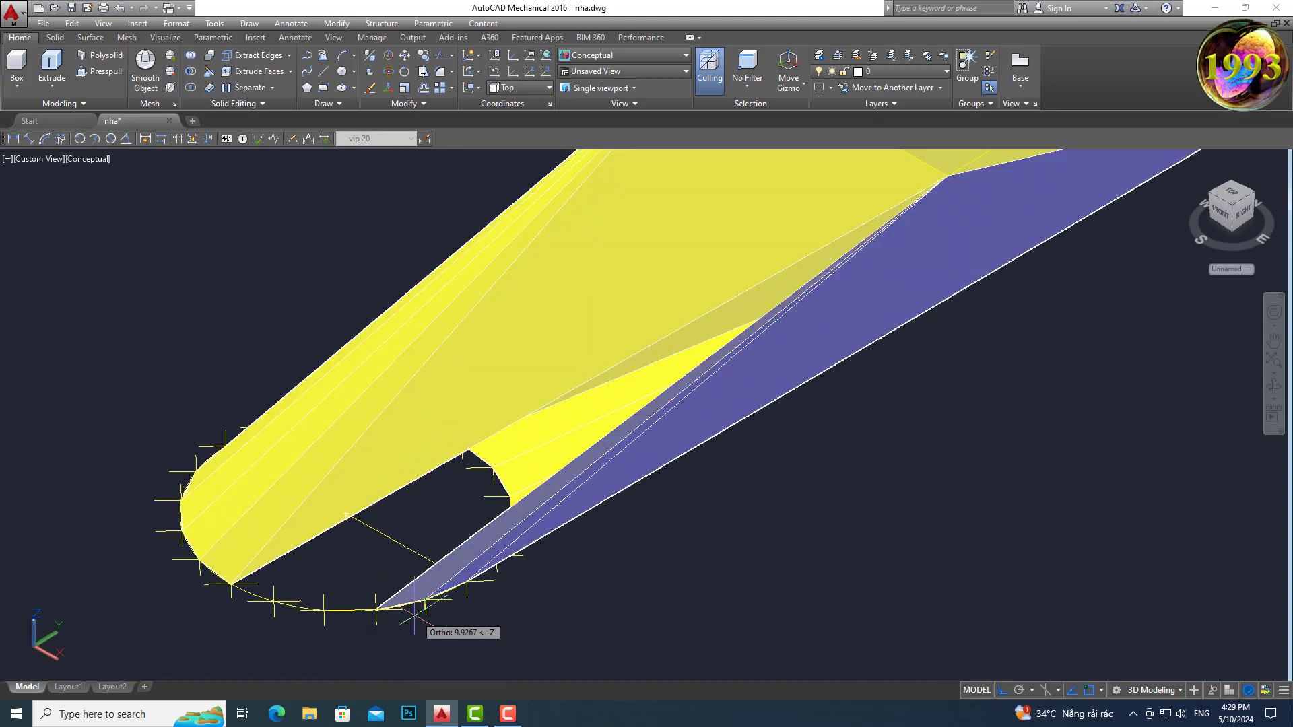
Step: Add more 3D faces to the circle's lower-left endpoint and into the last lower-edge gaps
left_click(326, 609)
scroll(331, 614, "down", 2)
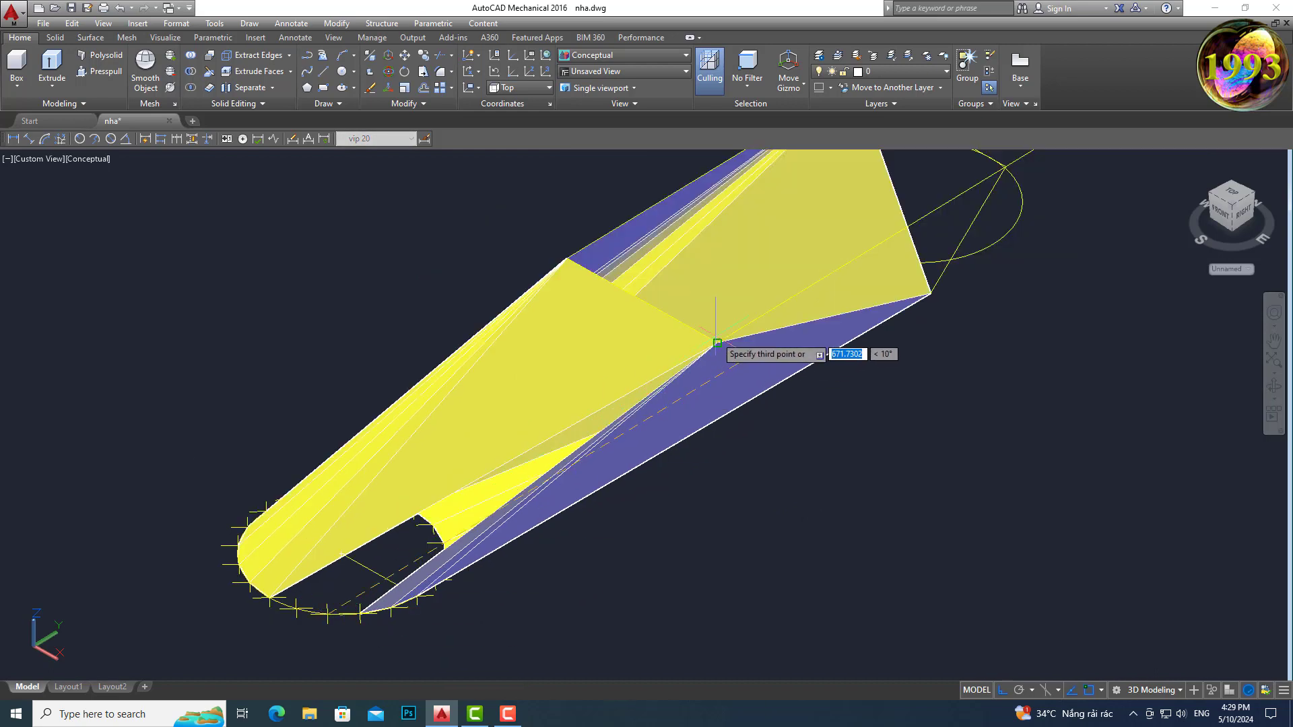
left_click(360, 613)
key("Return")
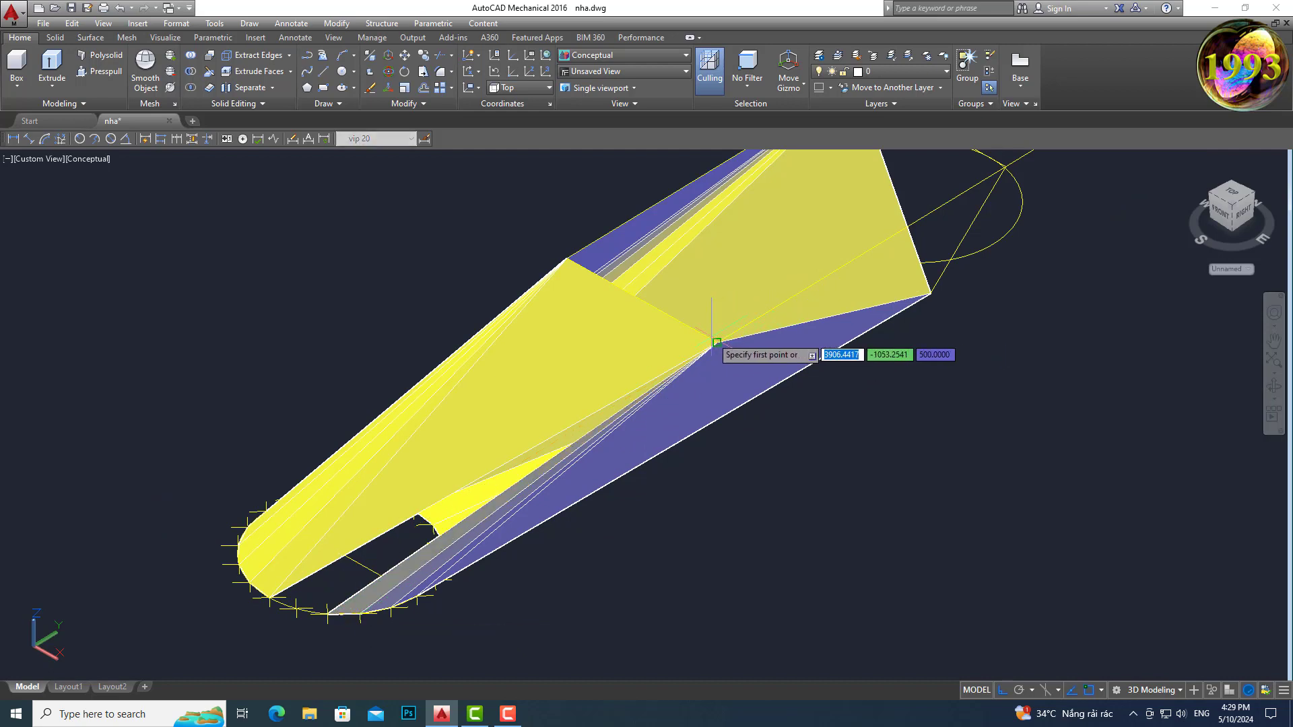
left_click(717, 342)
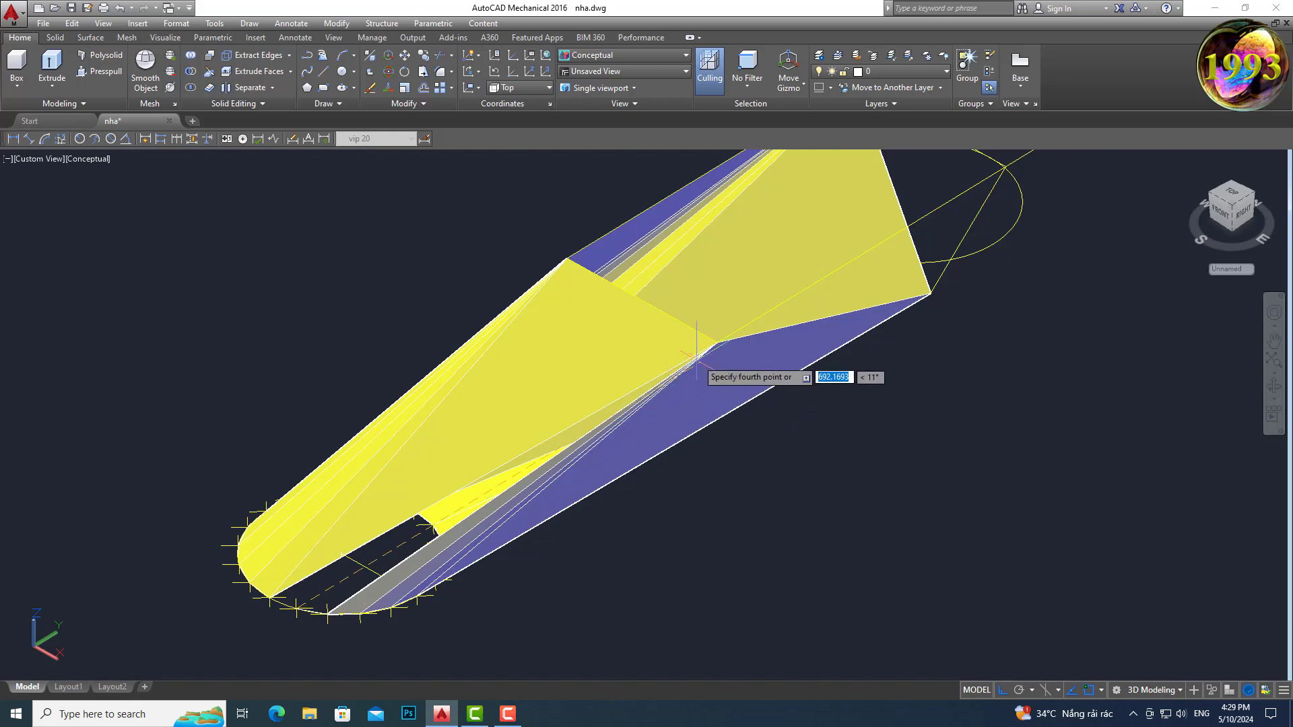
left_click(716, 344)
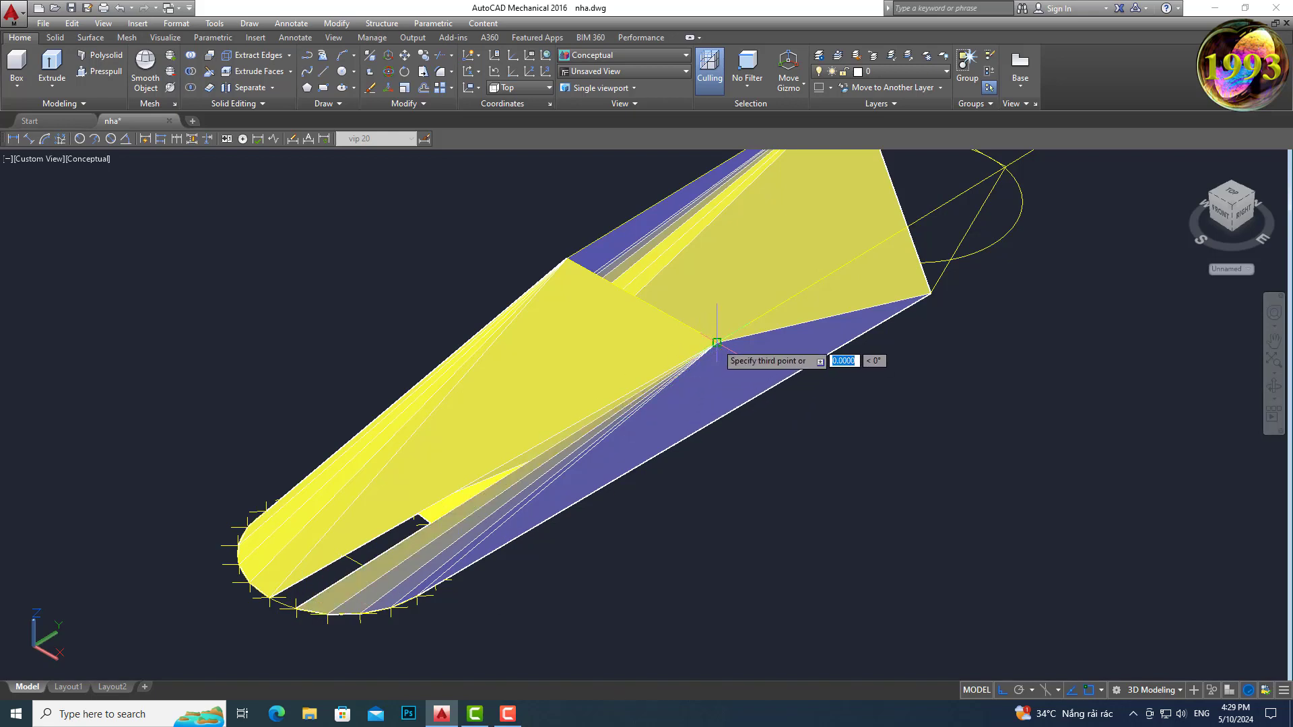
left_click(296, 608)
left_click(415, 588)
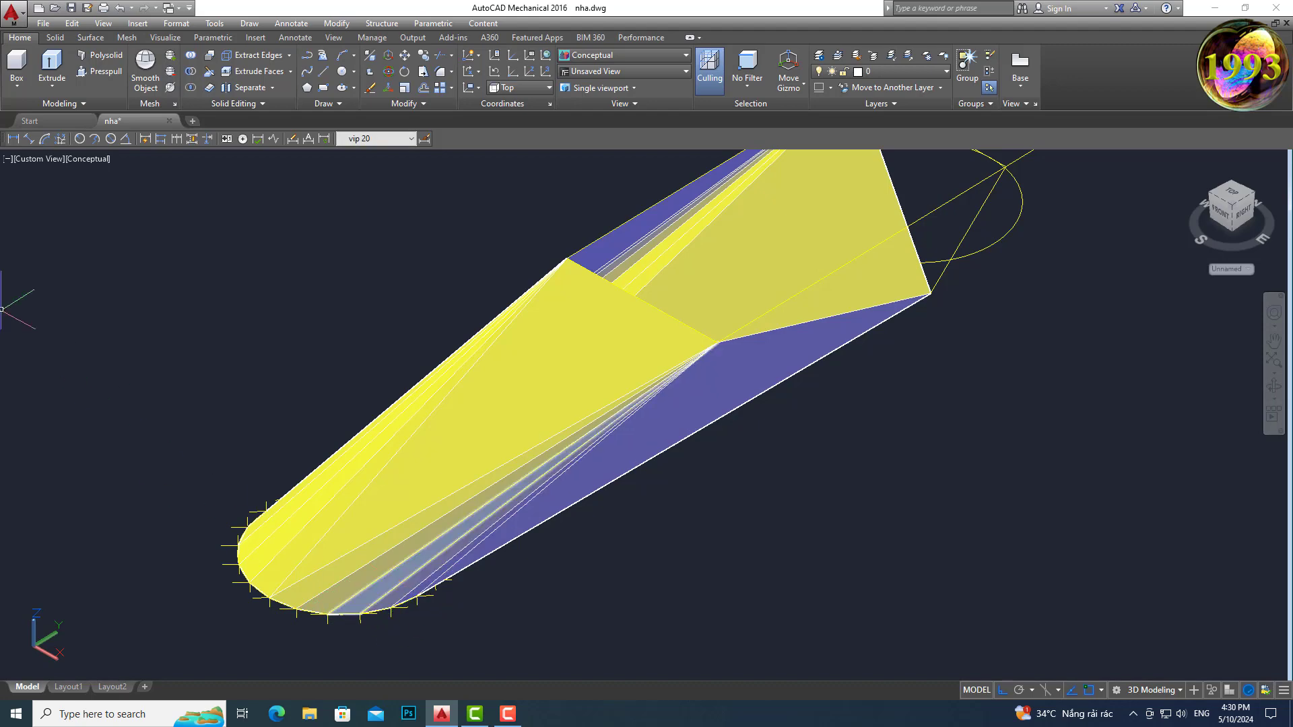
left_click(27, 161)
Step: In Top view, delete the stray lines left of and below the round end
left_click(67, 192)
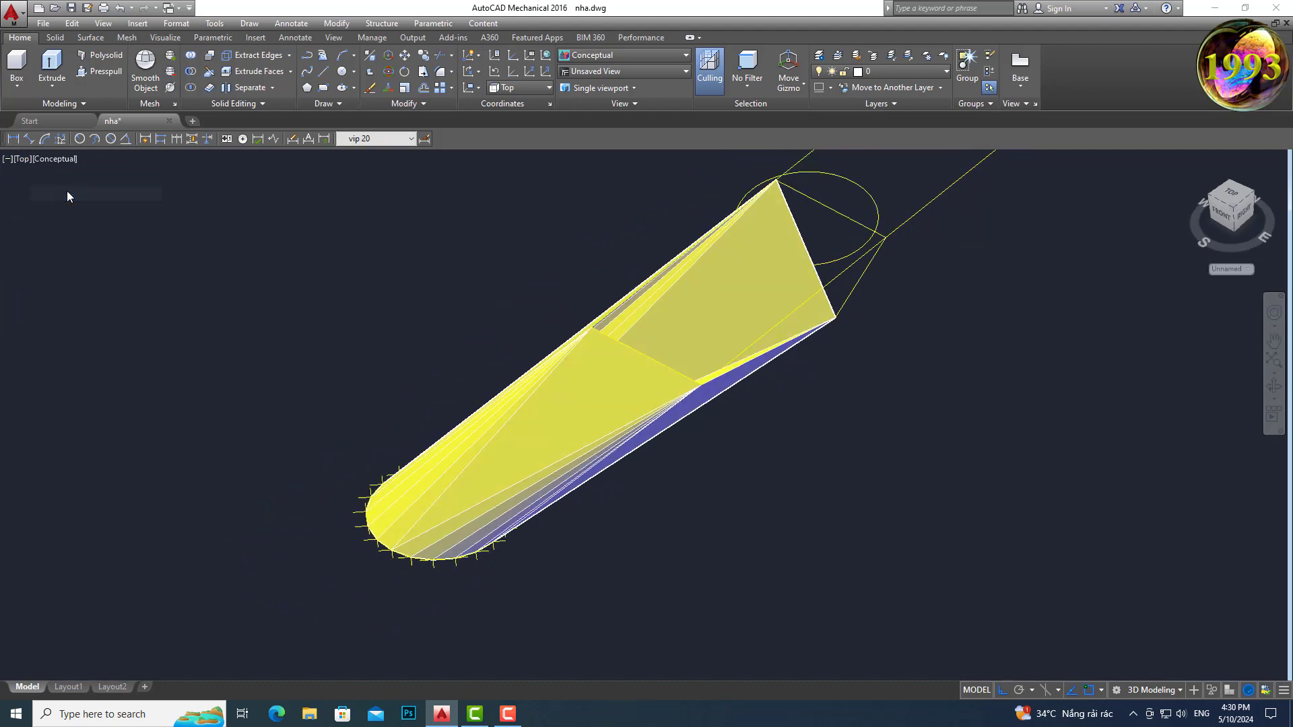
scroll(511, 509, "up", 2)
scroll(485, 491, "up", 4)
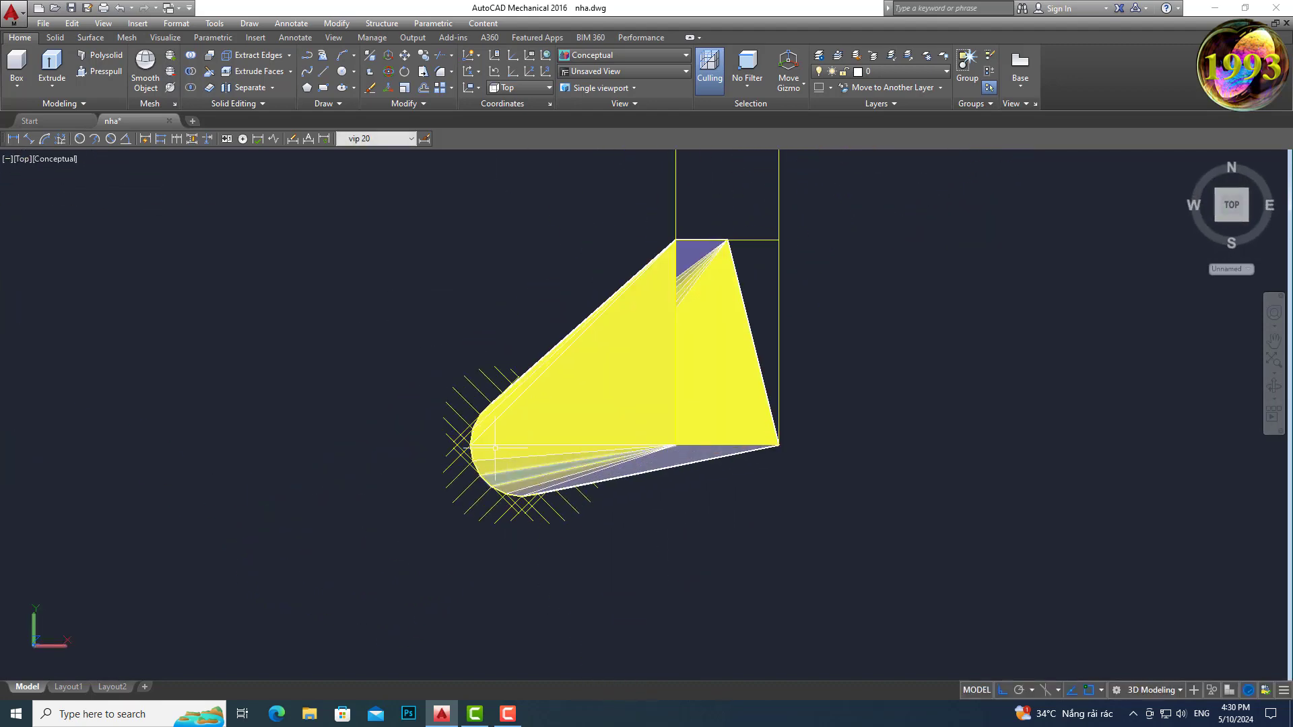
scroll(448, 499, "up", 3)
left_click_drag(448, 500, 384, 323)
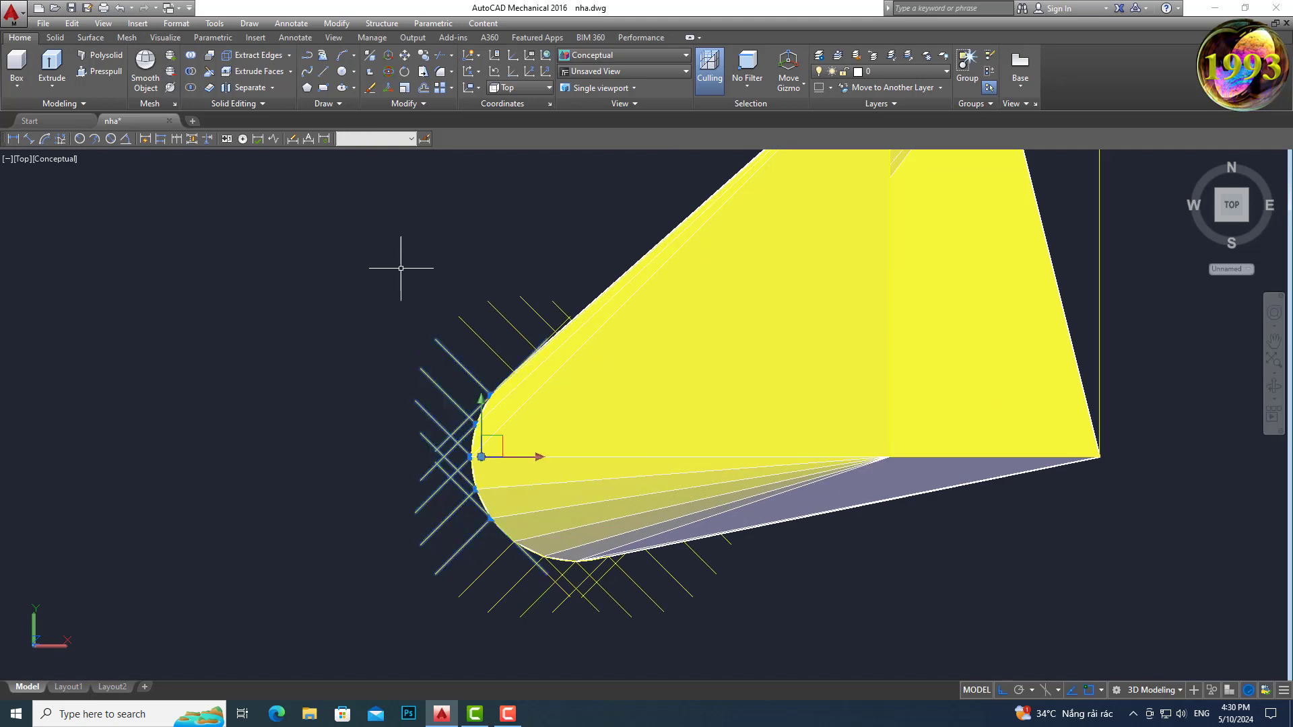
key("Delete")
scroll(417, 270, "down", 2)
scroll(512, 485, "up", 1)
left_click_drag(697, 444, 386, 480)
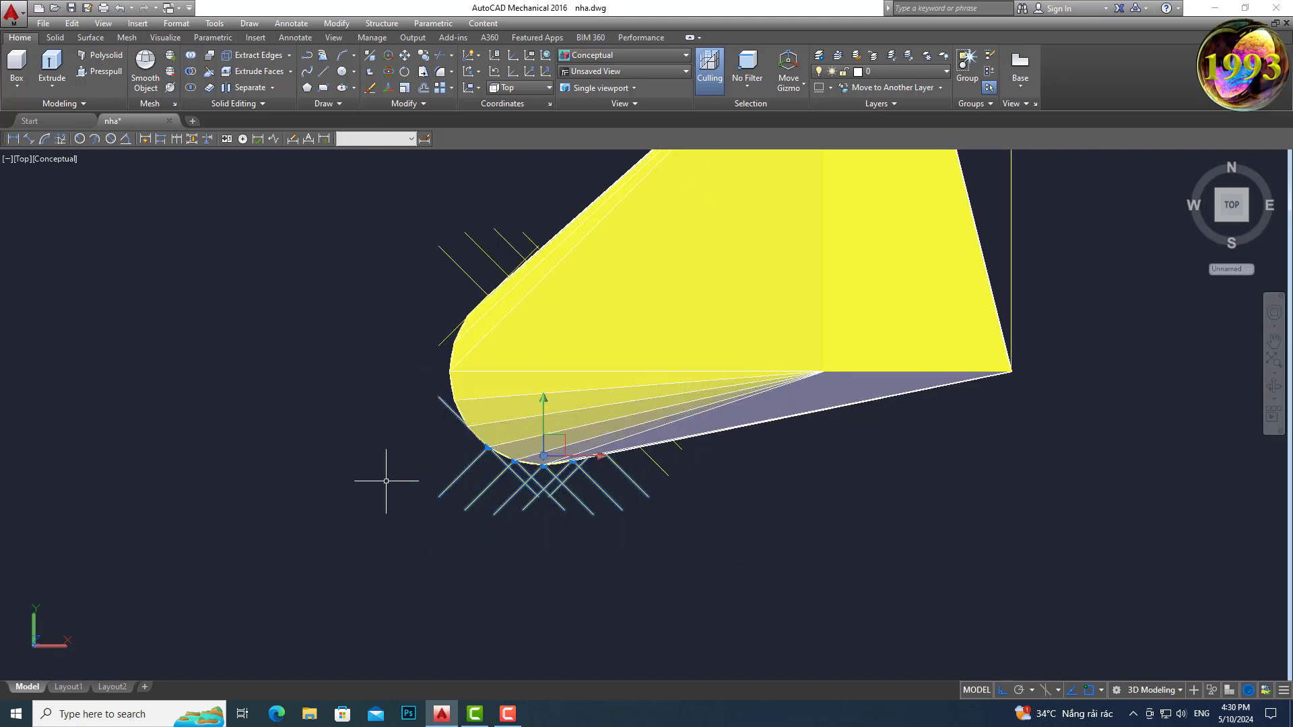
key("Delete")
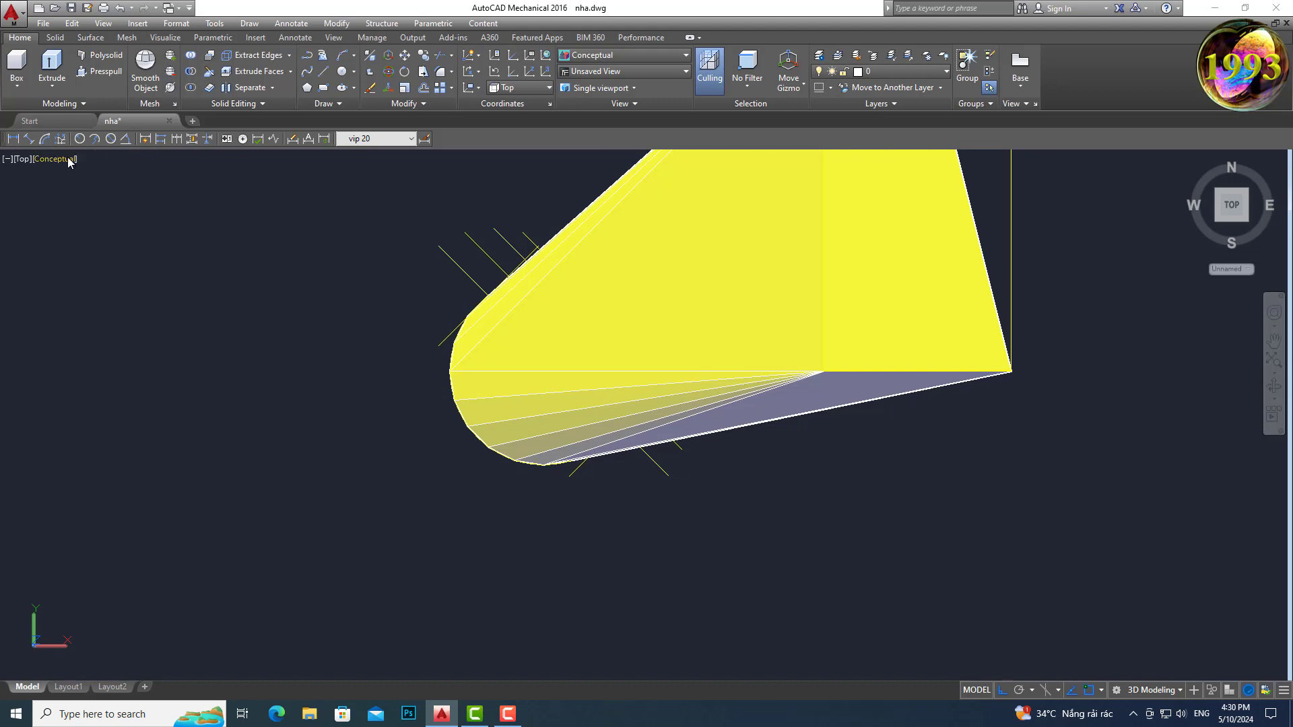
Step: Set the visual style to 2D Wireframe and window-select the extra lines at the circle
left_click(69, 160)
left_click(100, 193)
scroll(473, 307, "up", 4)
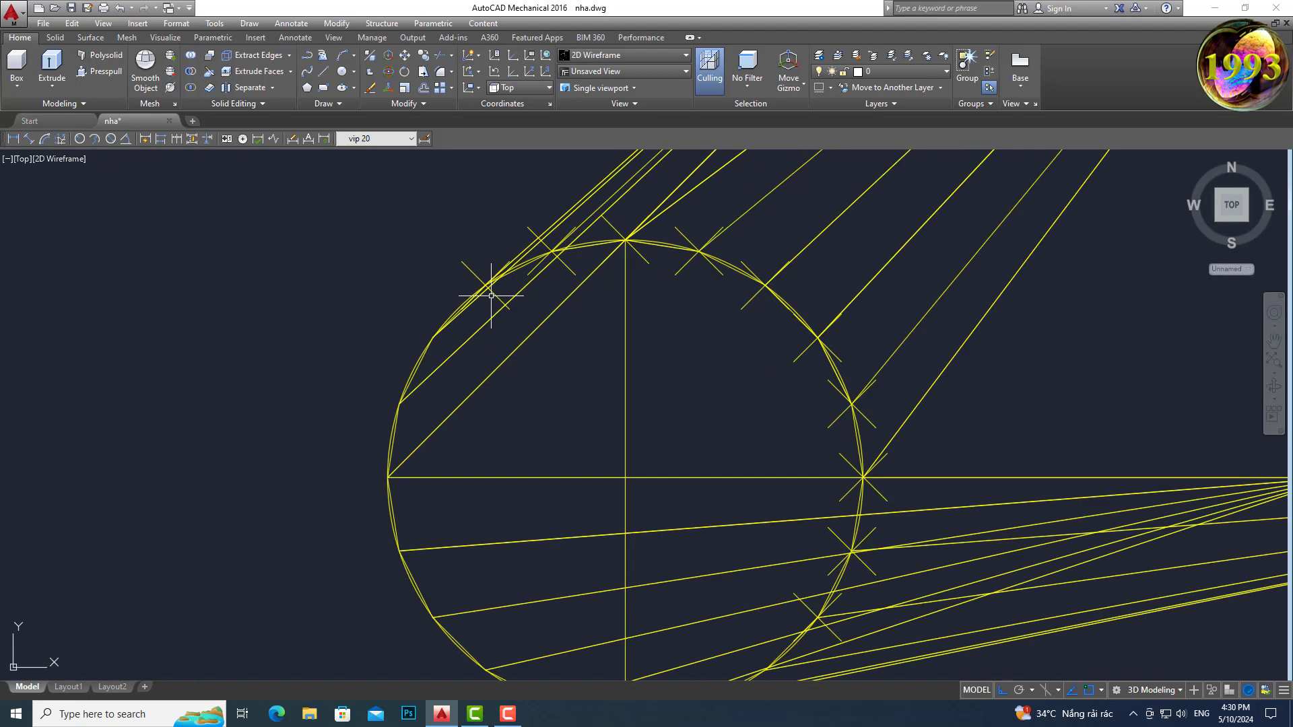
left_click(488, 287)
left_click(434, 290)
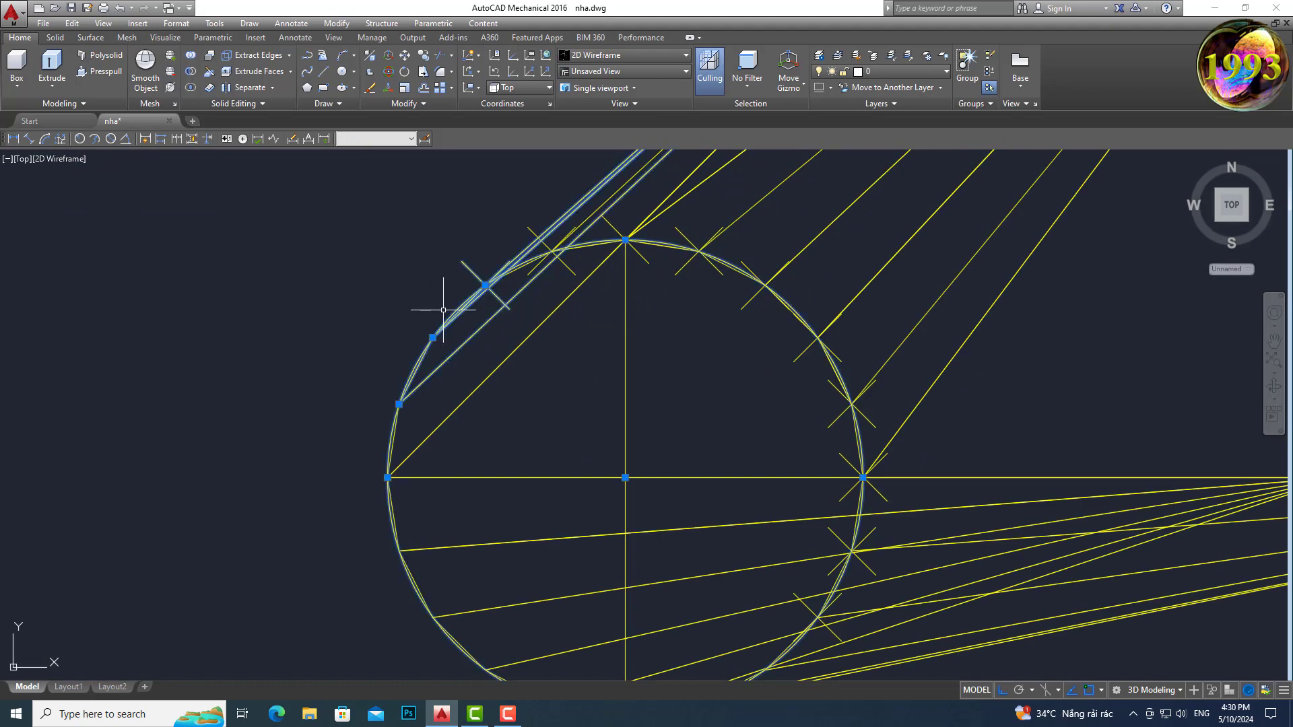
key("Escape")
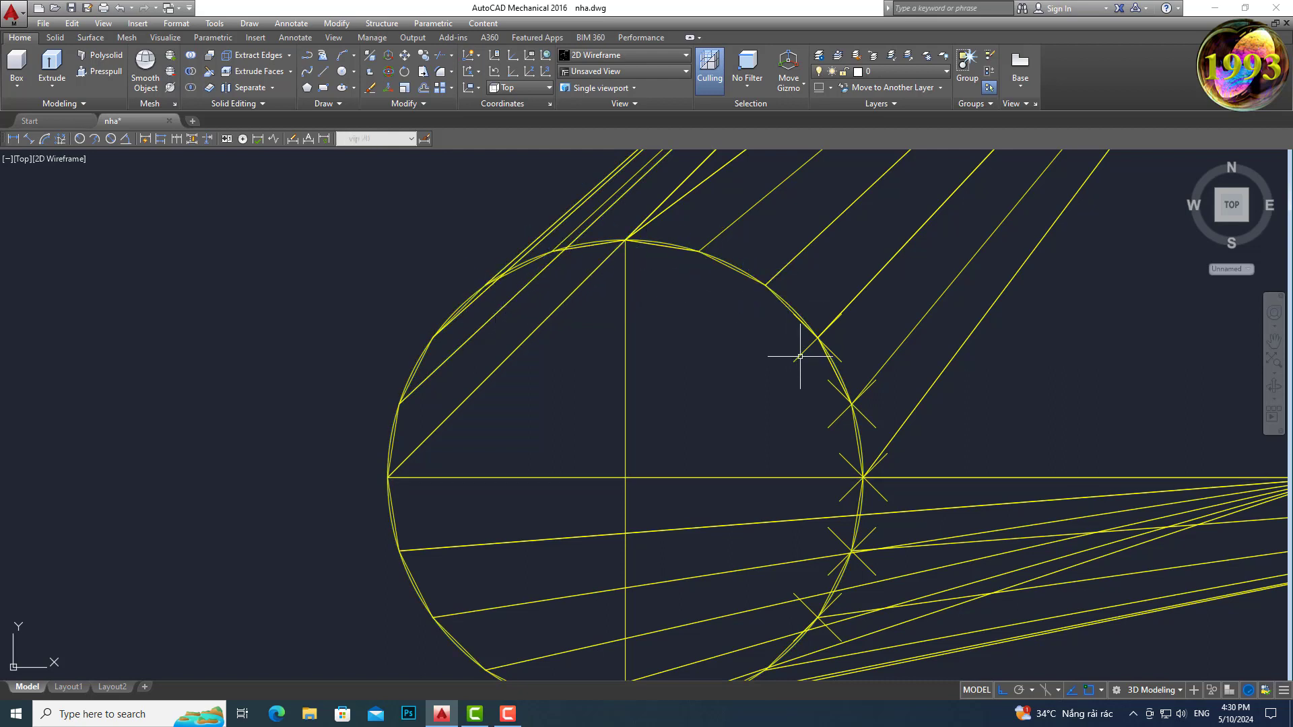
scroll(775, 345, "down", 2)
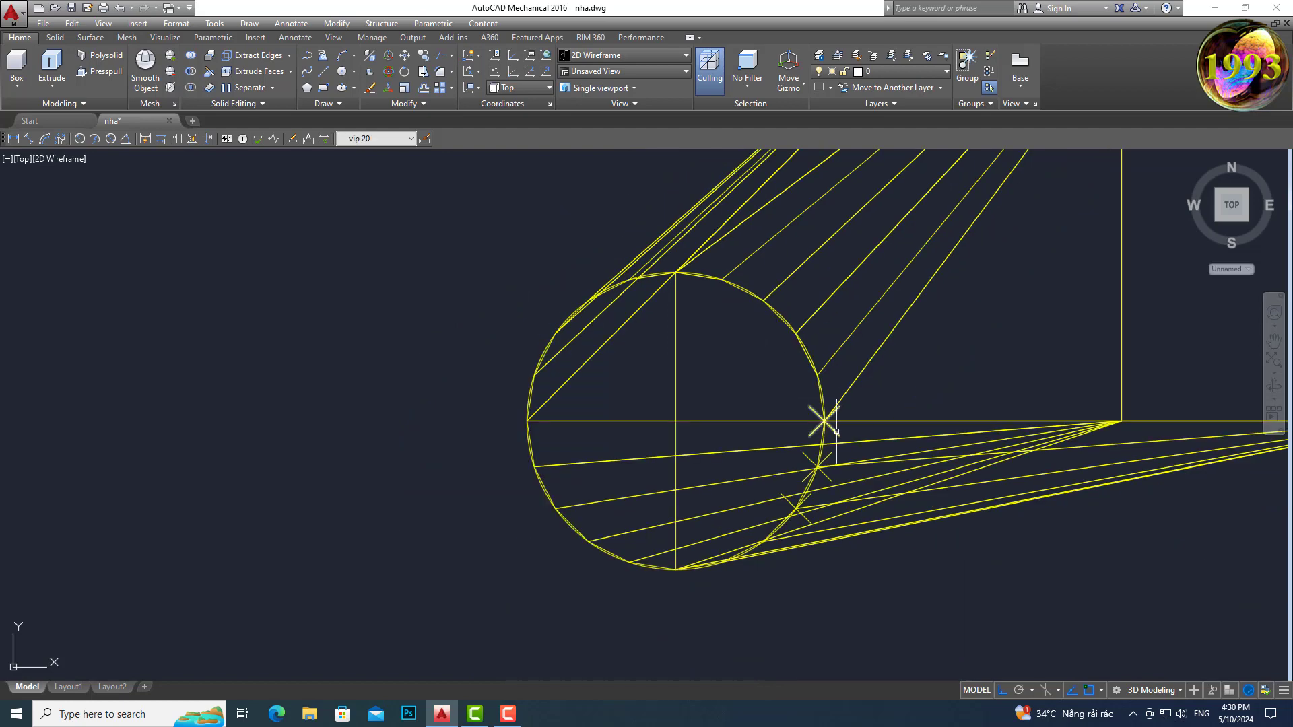
scroll(805, 425, "up", 2)
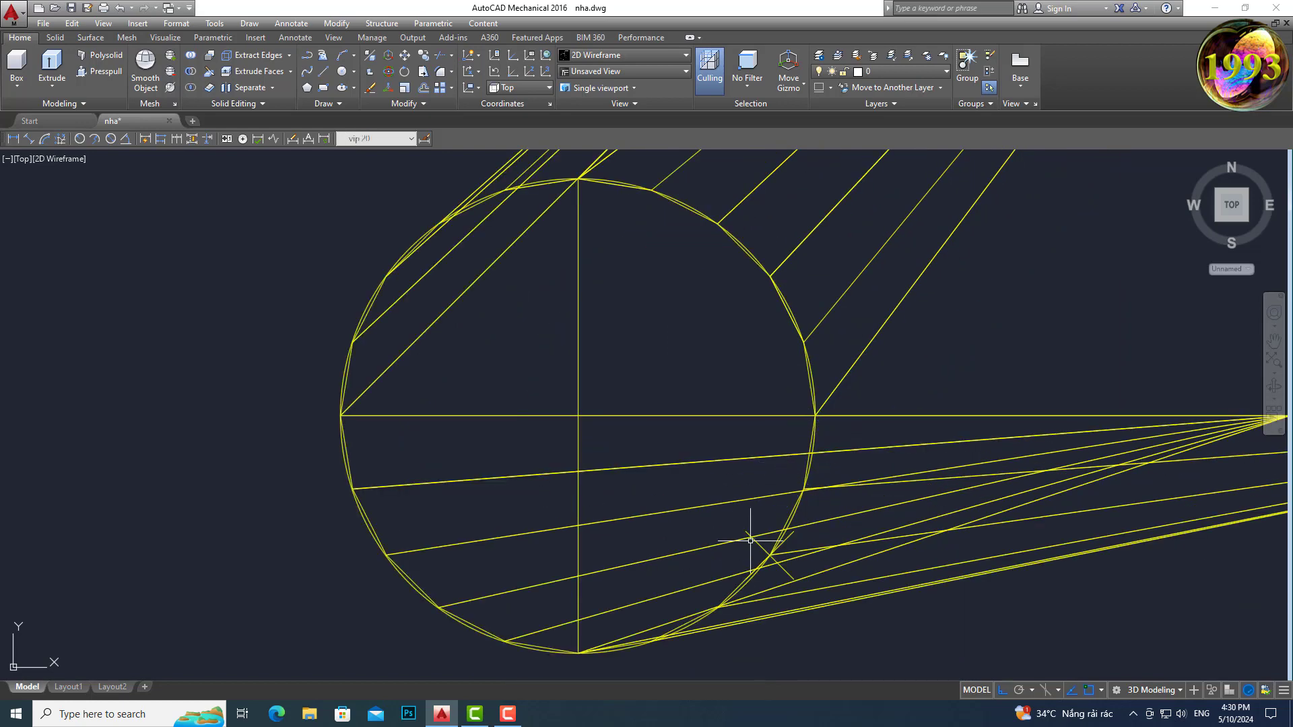
scroll(619, 472, "down", 5)
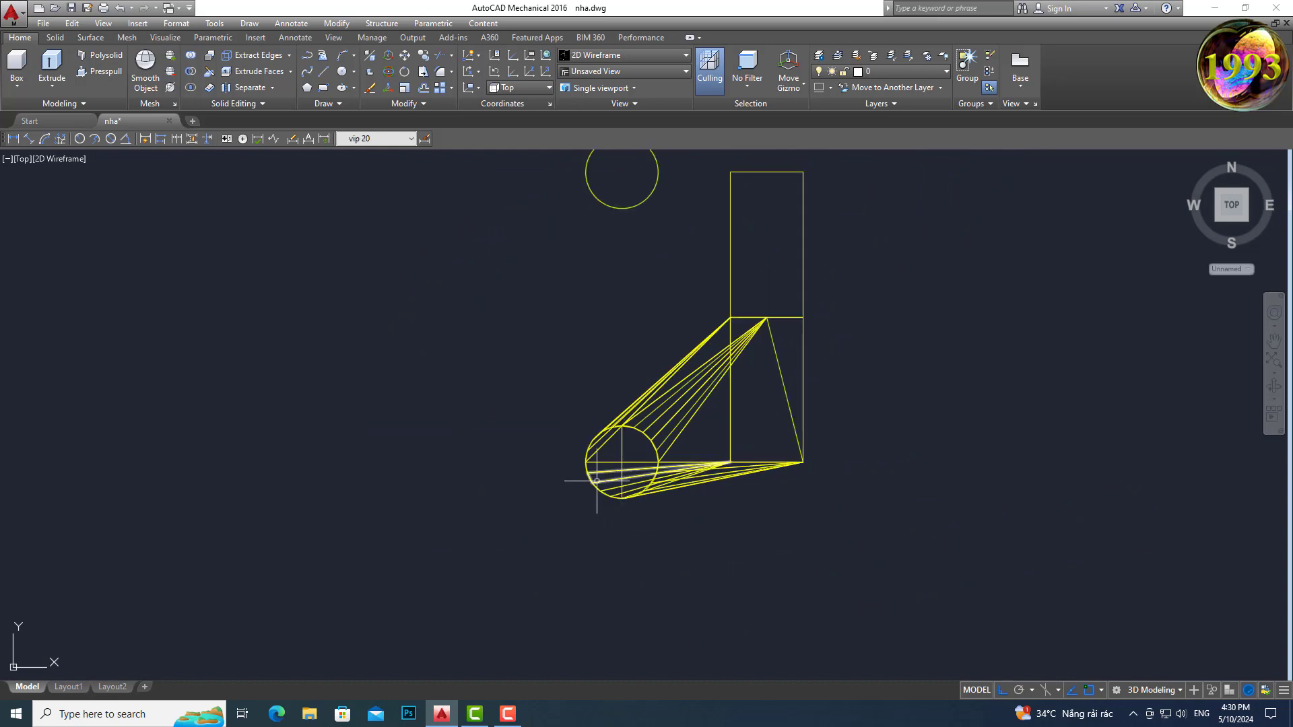
left_click(46, 159)
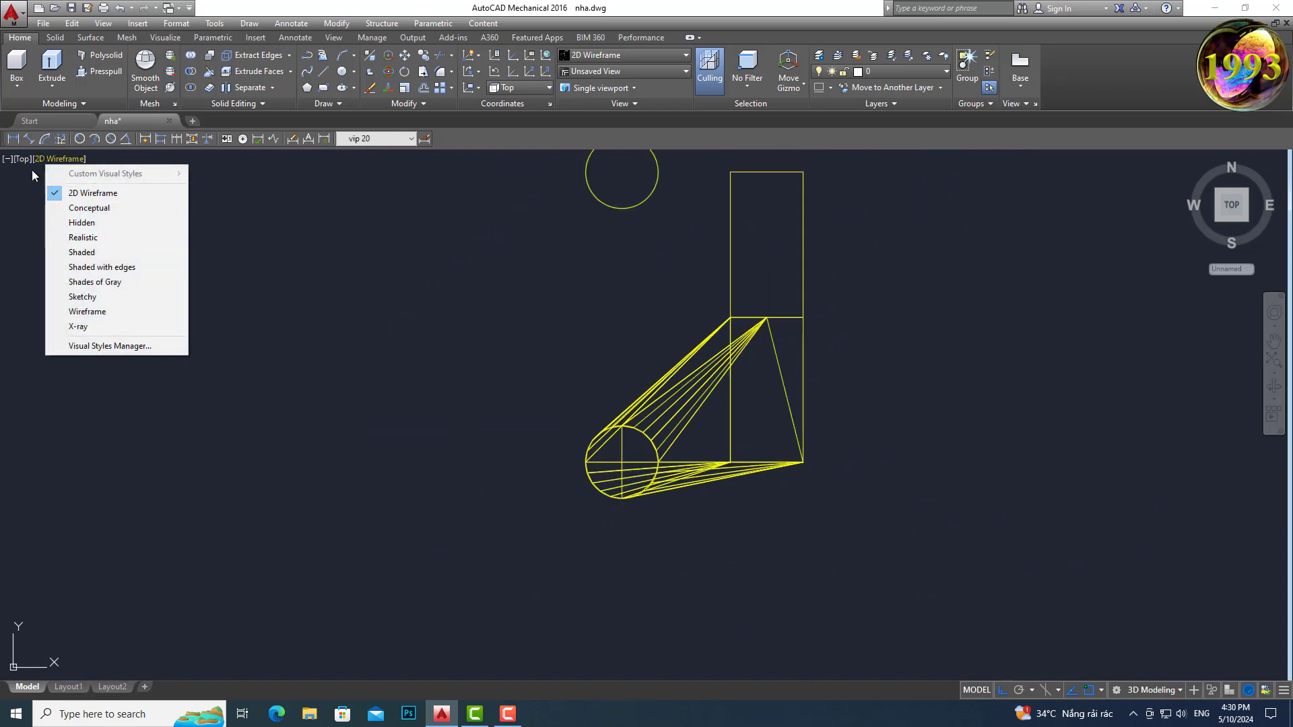
Step: Switch to the SW Isometric view with the duct's round base in view
left_click(22, 159)
left_click(76, 281)
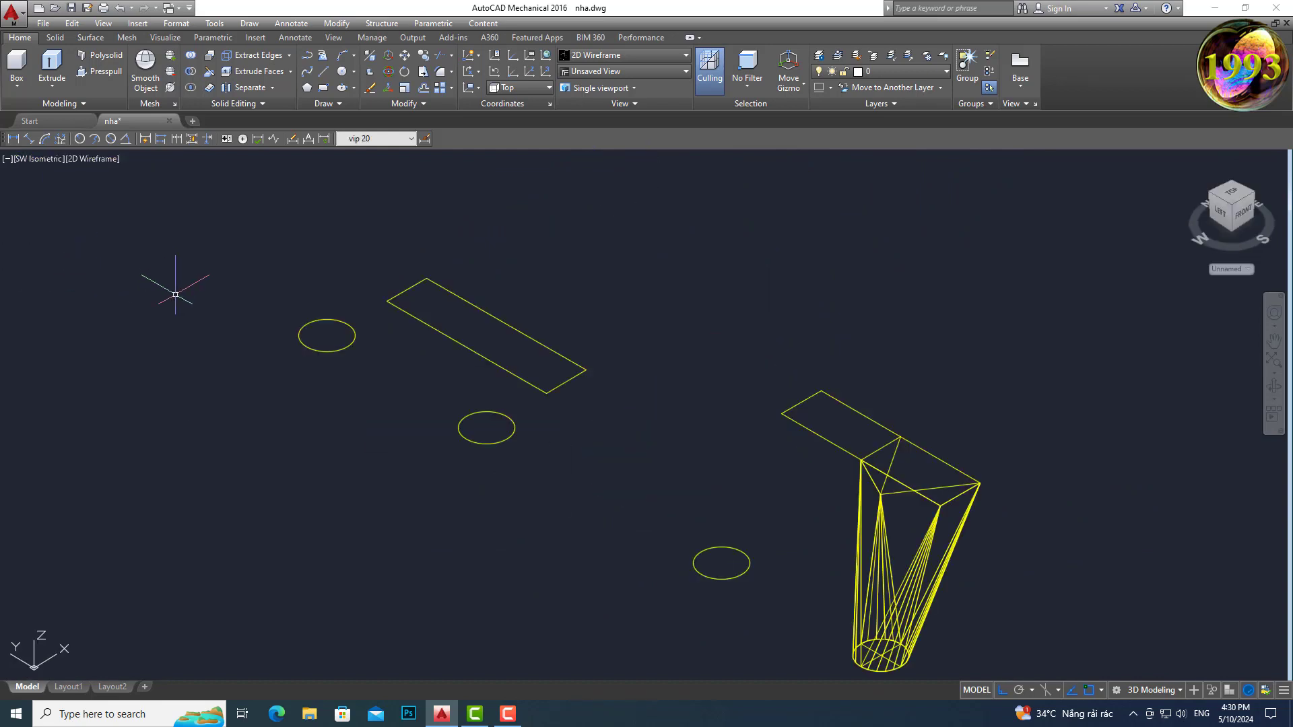
middle_click_drag(875, 656, 620, 532)
scroll(617, 533, "up", 5)
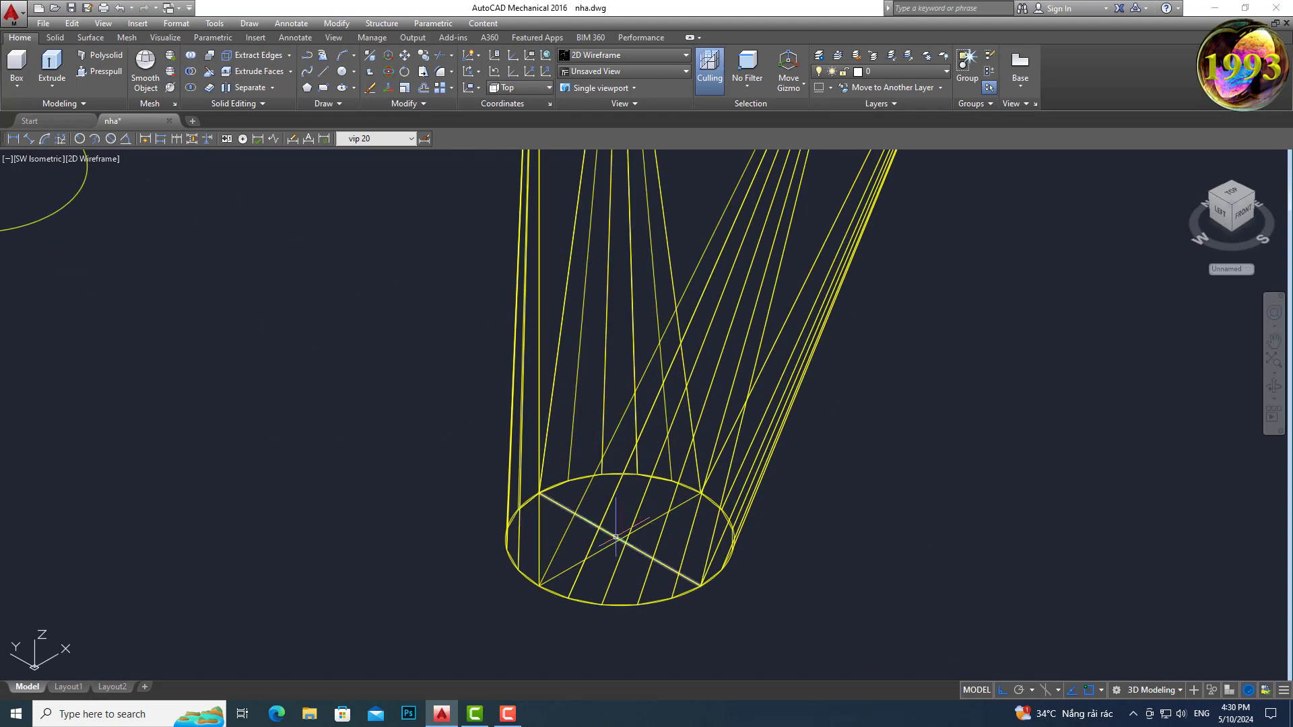
scroll(623, 515, "down", 5)
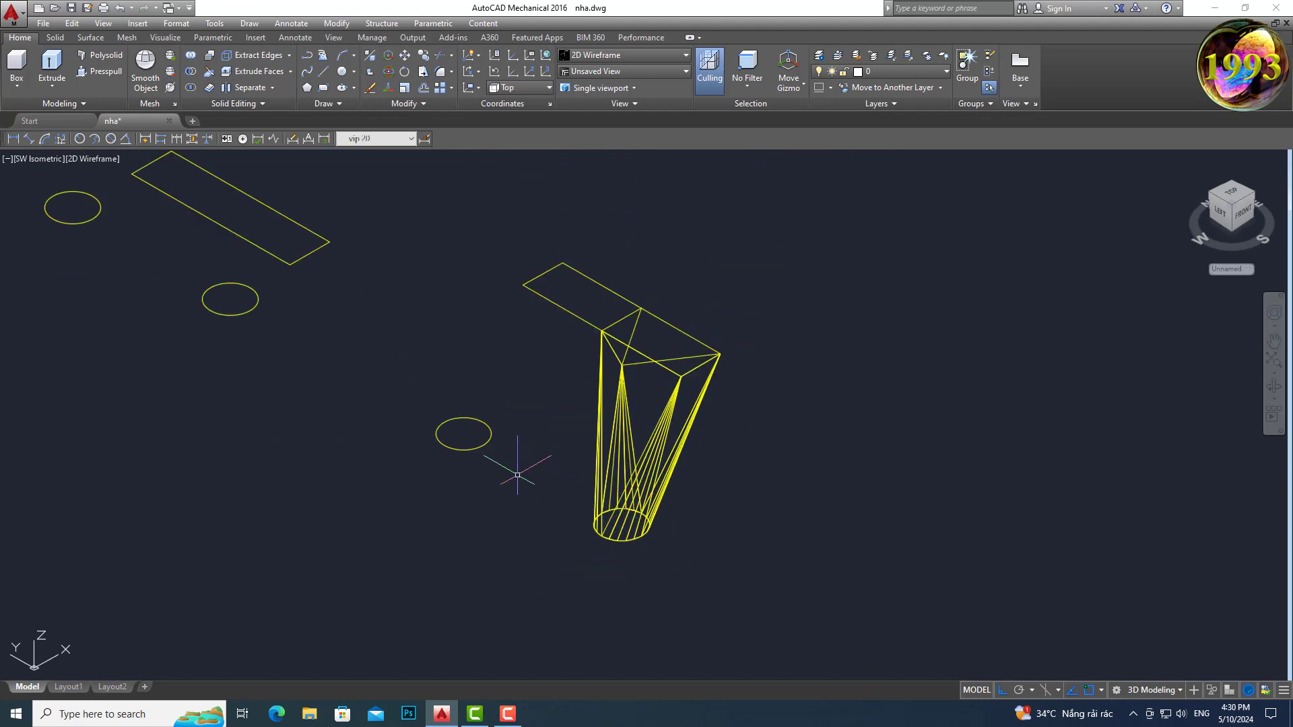
Step: Shade the model in Conceptual style and orbit to look along the duct
left_click(99, 162)
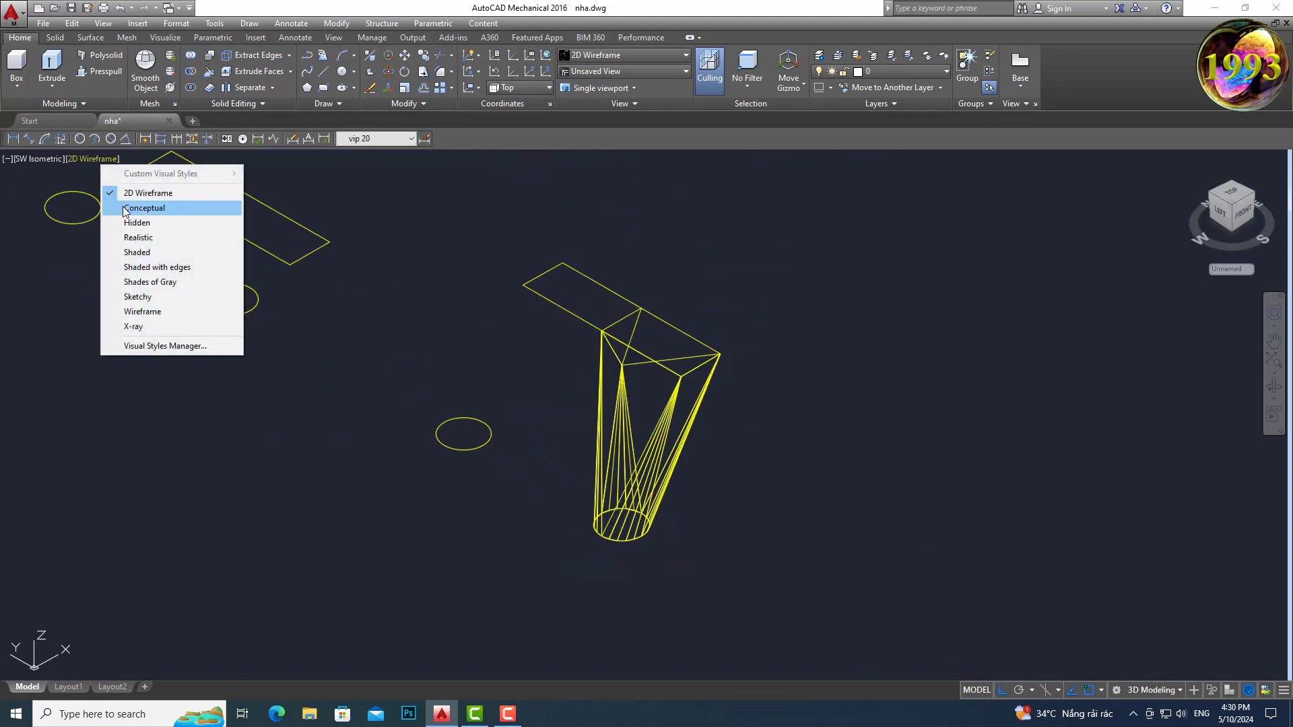
left_click(128, 208)
scroll(706, 487, "up", 3)
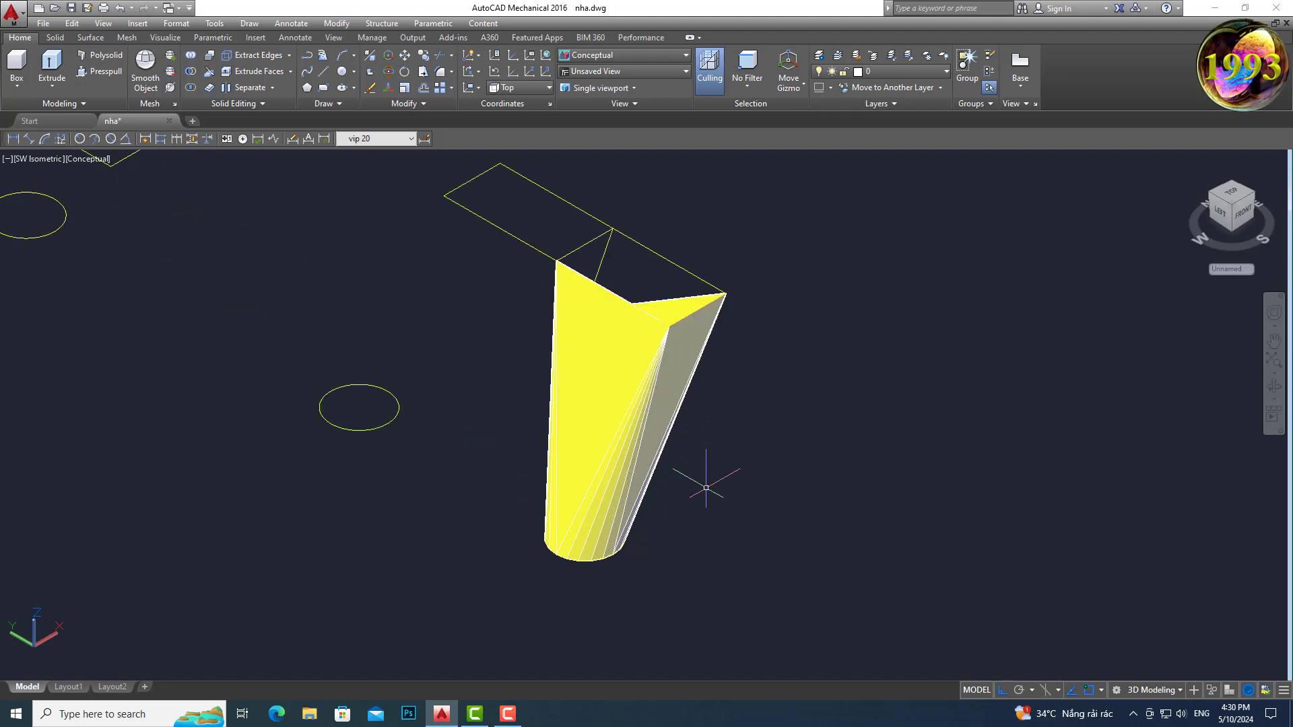
left_click(1273, 391)
mouse_move(1149, 413)
left_mouse_down()
mouse_move(864, 351)
mouse_move(695, 350)
mouse_move(1044, 366)
mouse_move(725, 324)
left_mouse_up()
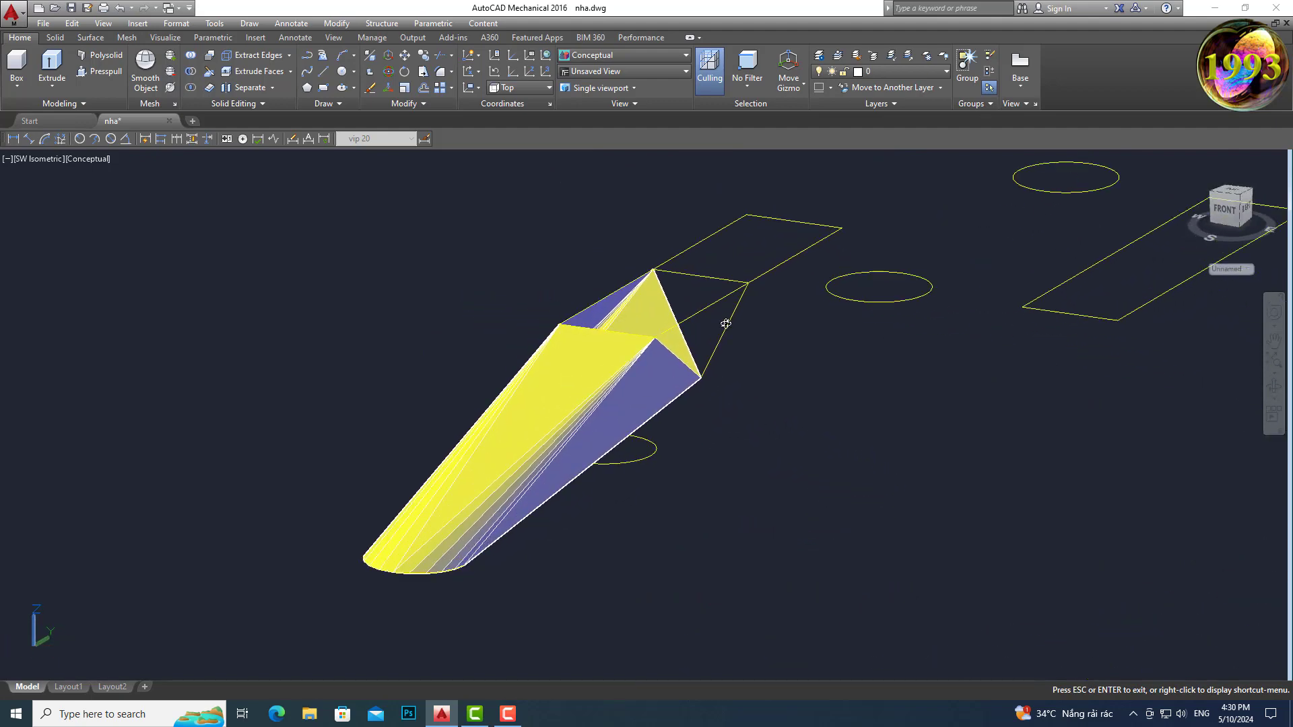
key("Escape")
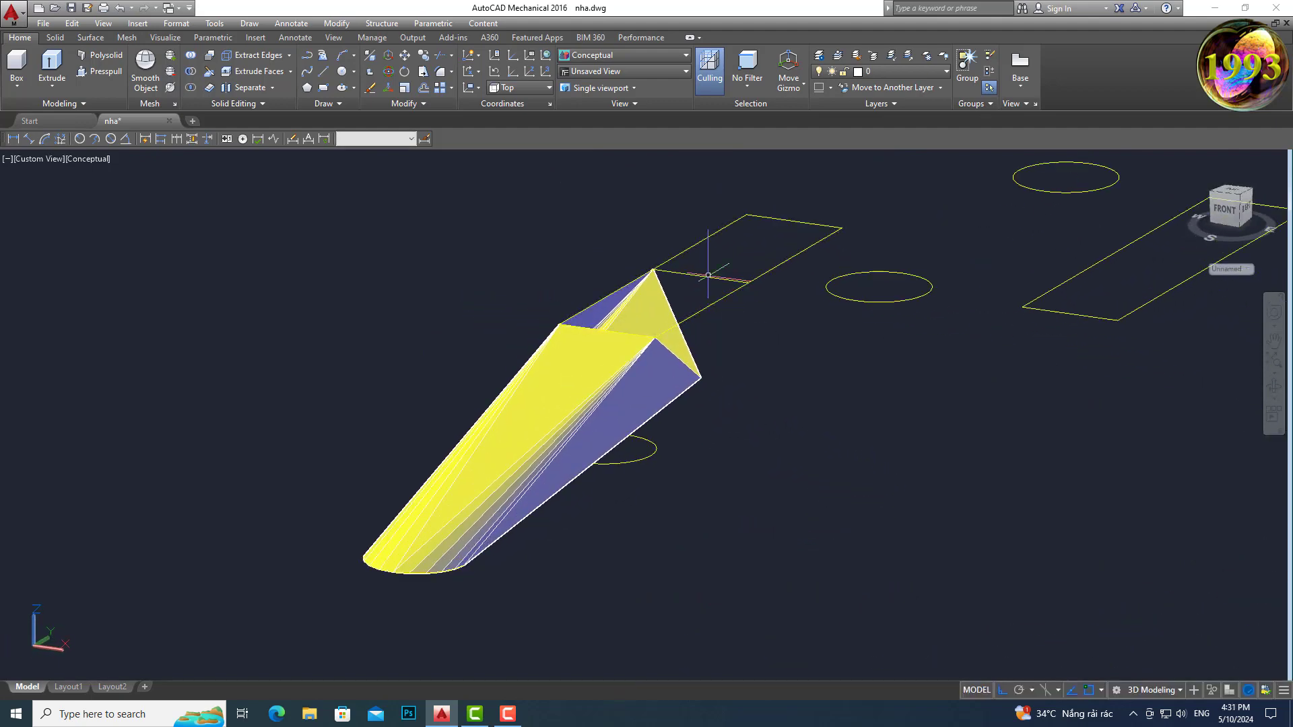
Step: Draw a four-corner 3D face from the duct's upper end to the flange outline's far corner
scroll(712, 297, "up", 1)
scroll(750, 323, "up", 1)
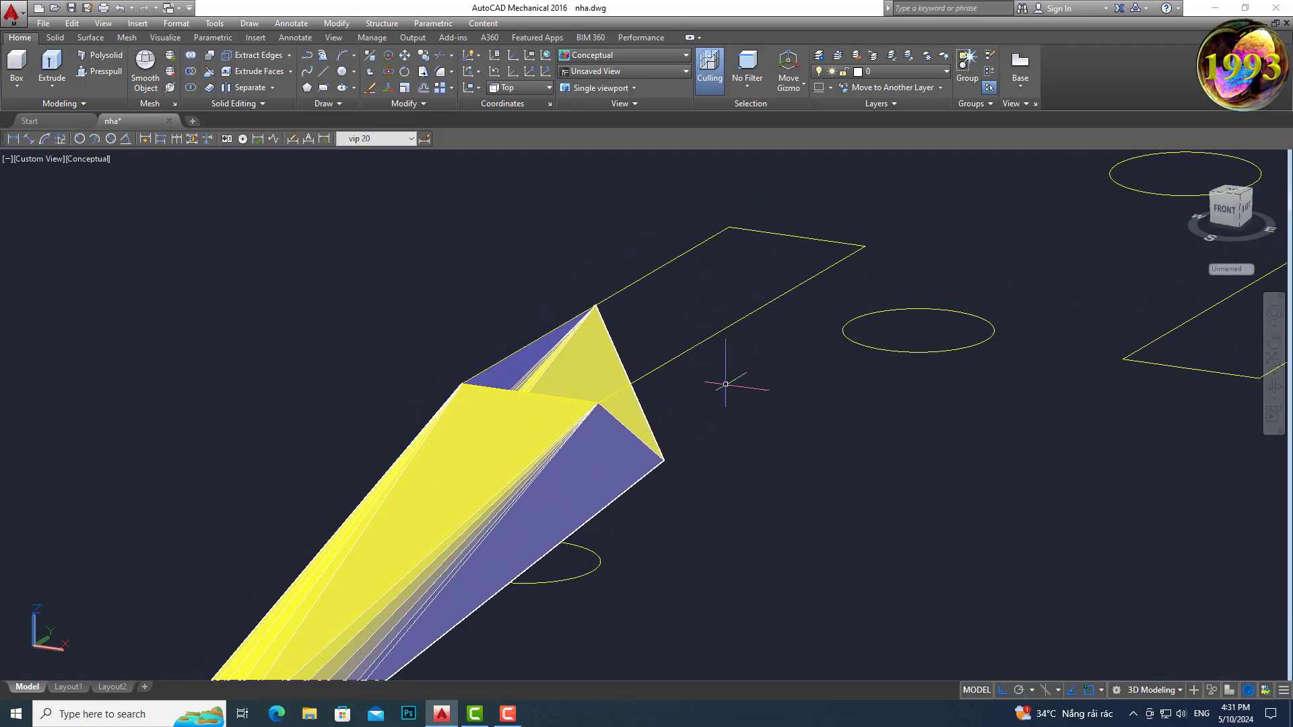
key("Return")
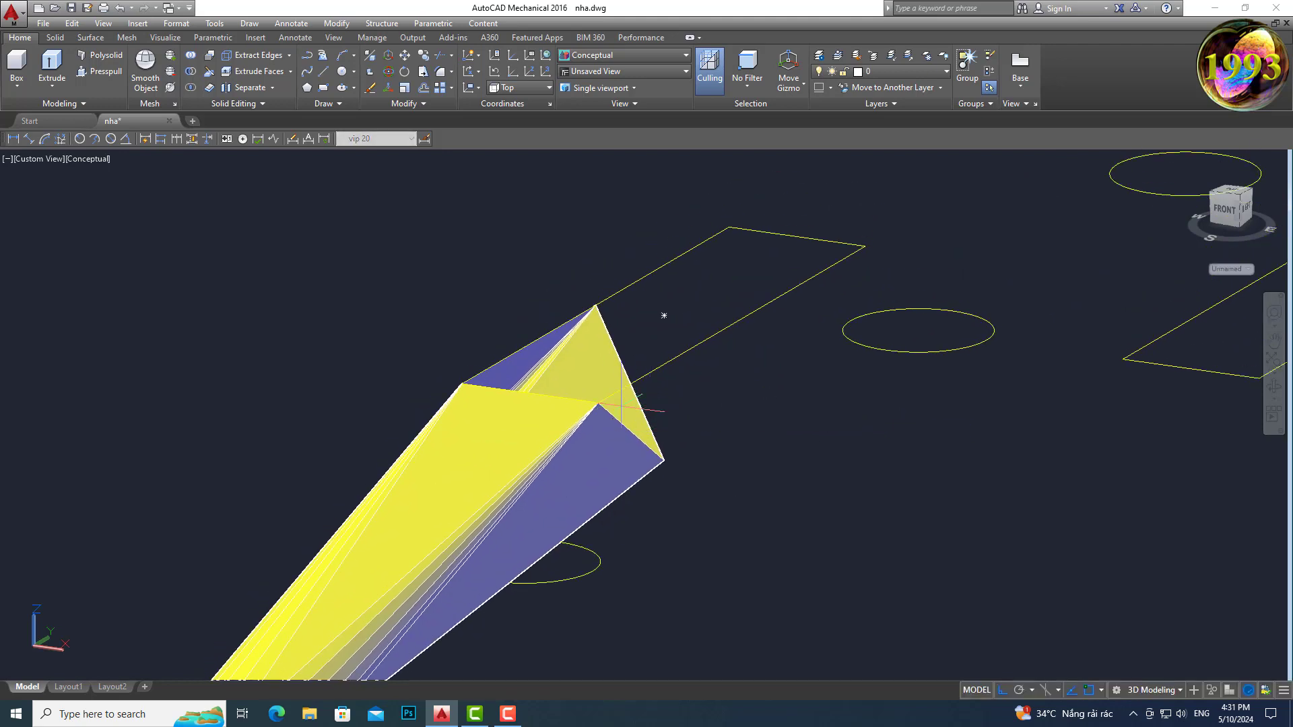
left_click(665, 460)
left_click(717, 372)
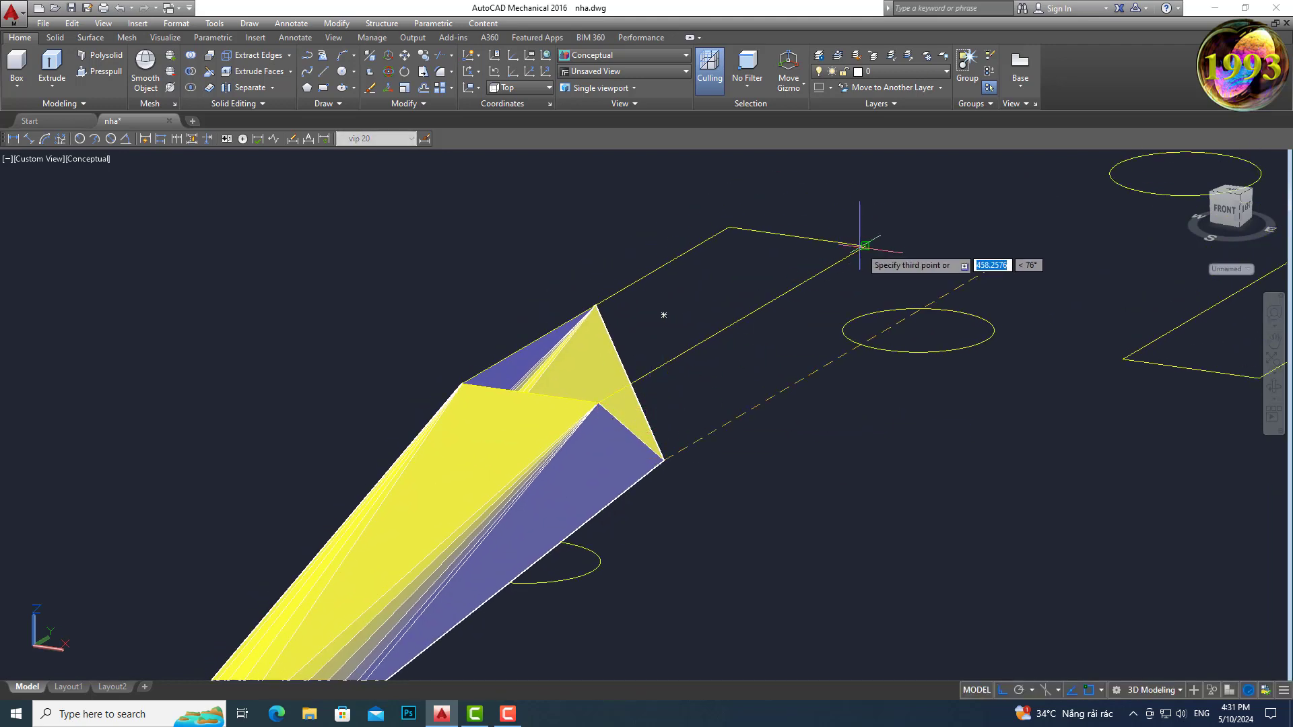
left_click(865, 246)
left_click(597, 403)
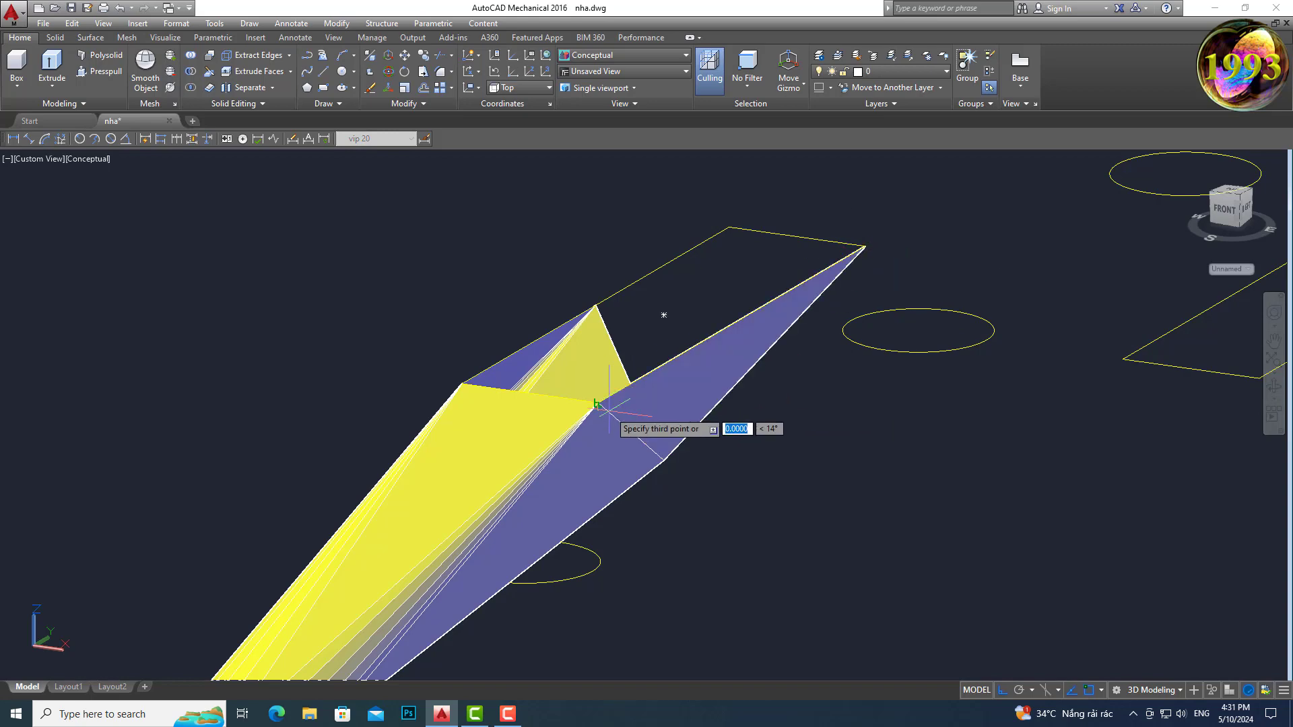
Step: Orbit around the model to check the new face, then return to Top view
left_click(1273, 386)
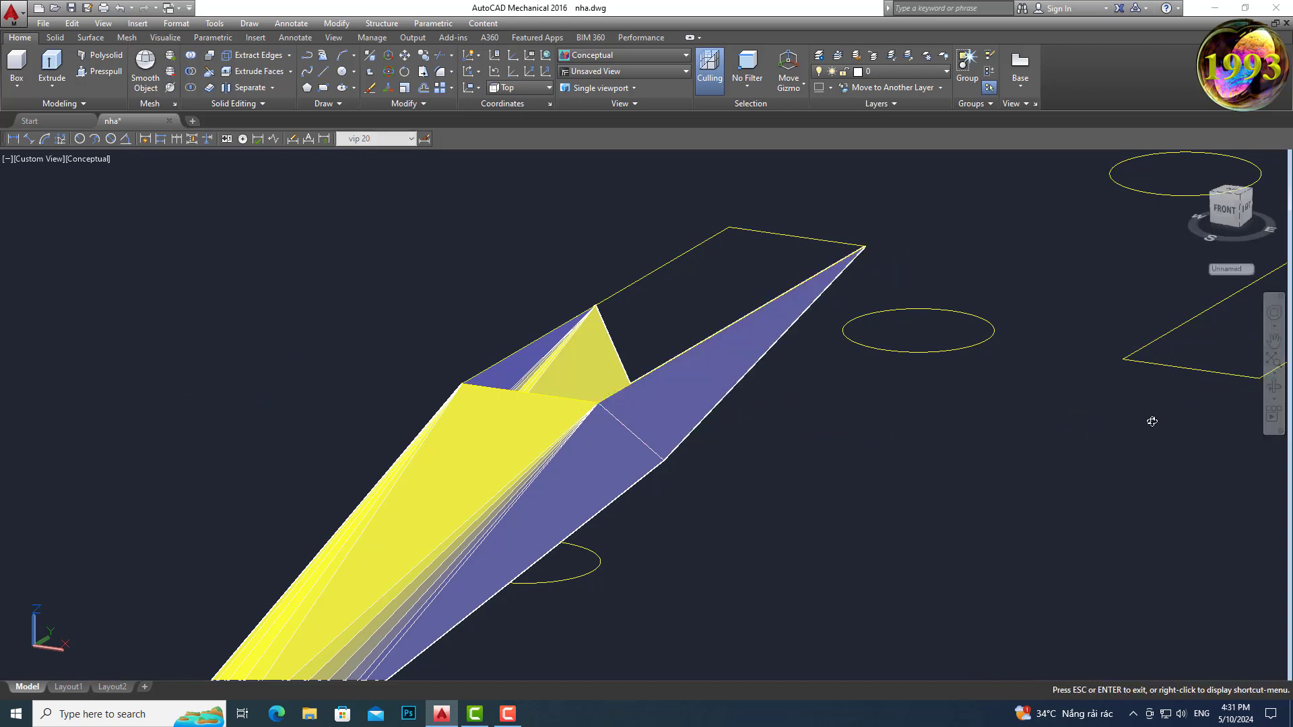
mouse_move(1149, 418)
left_mouse_down()
mouse_move(970, 370)
mouse_move(1045, 416)
mouse_move(960, 402)
left_mouse_up()
mouse_move(702, 380)
left_mouse_down()
mouse_move(895, 411)
mouse_move(600, 392)
left_mouse_up()
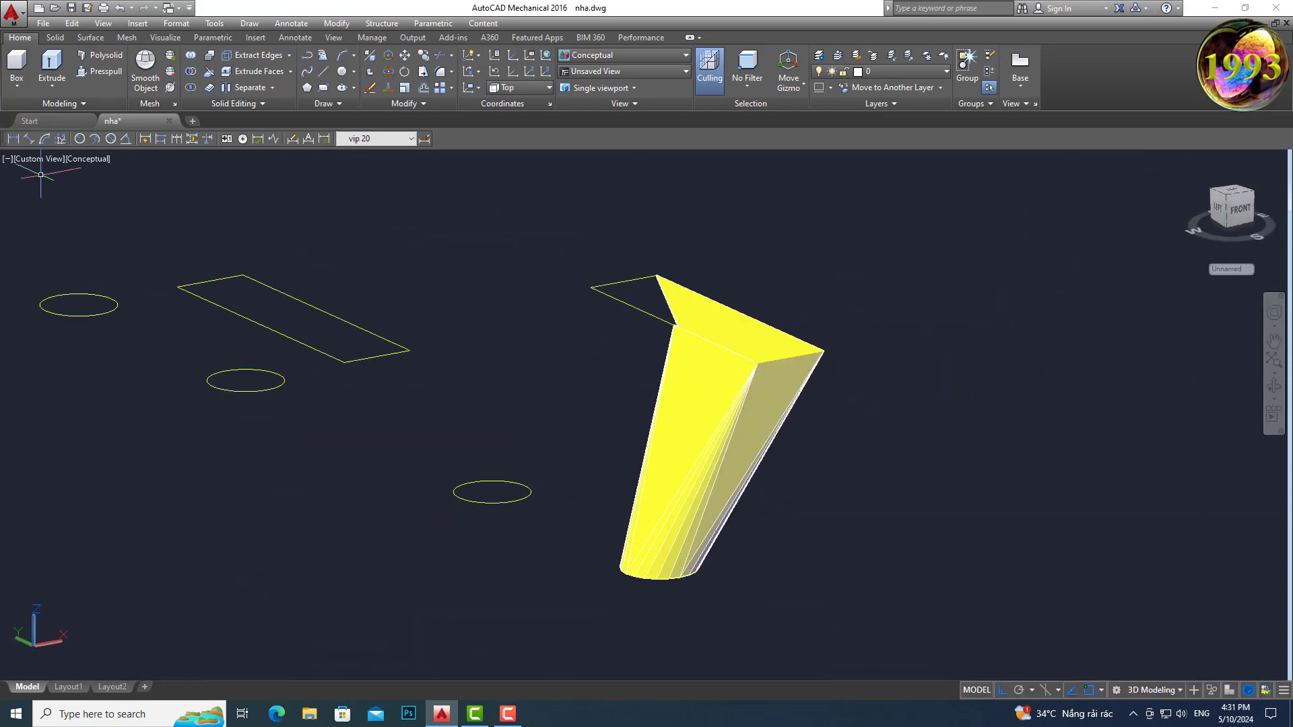
left_click(38, 159)
left_click(59, 191)
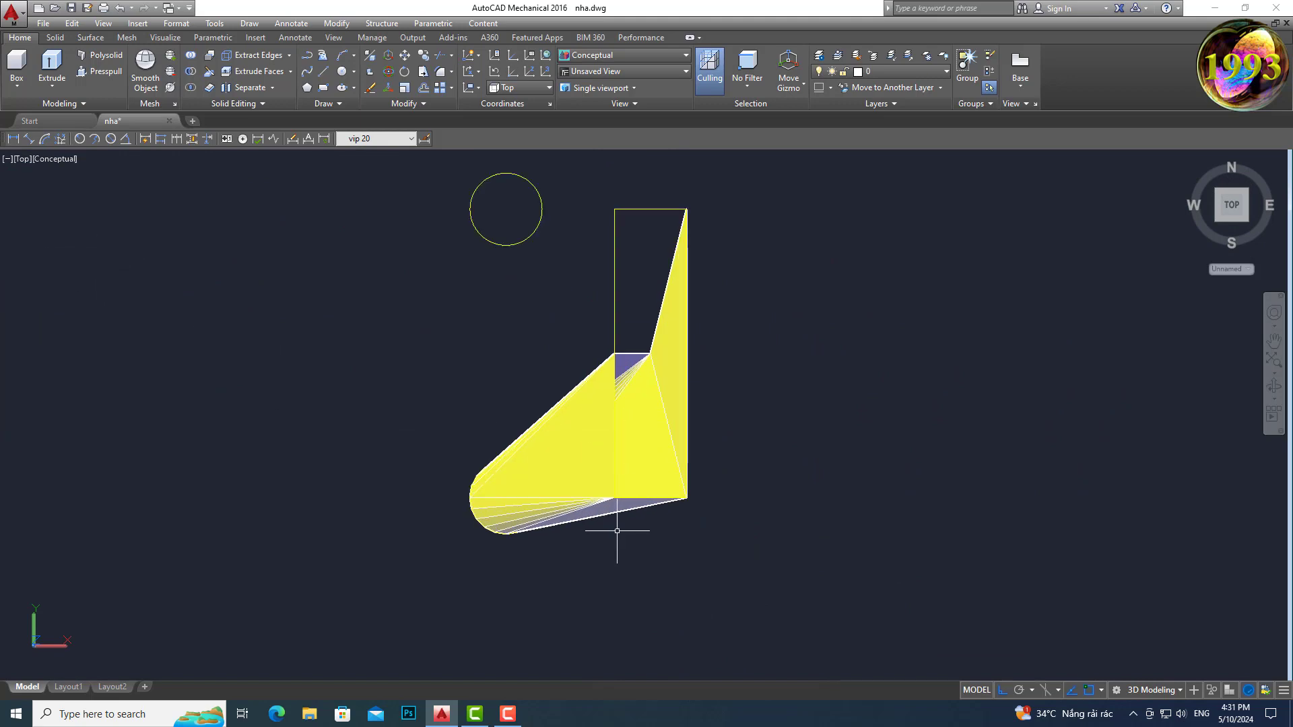
Step: Window-select the whole half duct
left_click(656, 558)
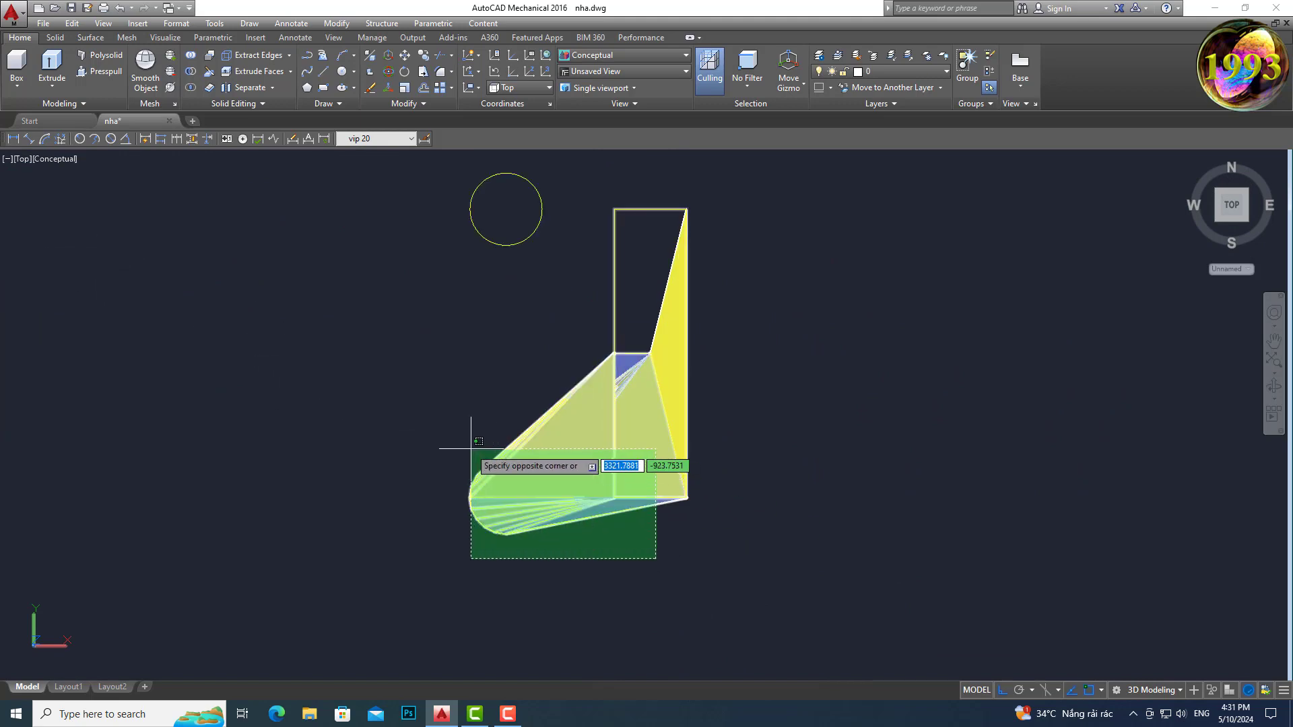
left_click(449, 403)
left_click(613, 587)
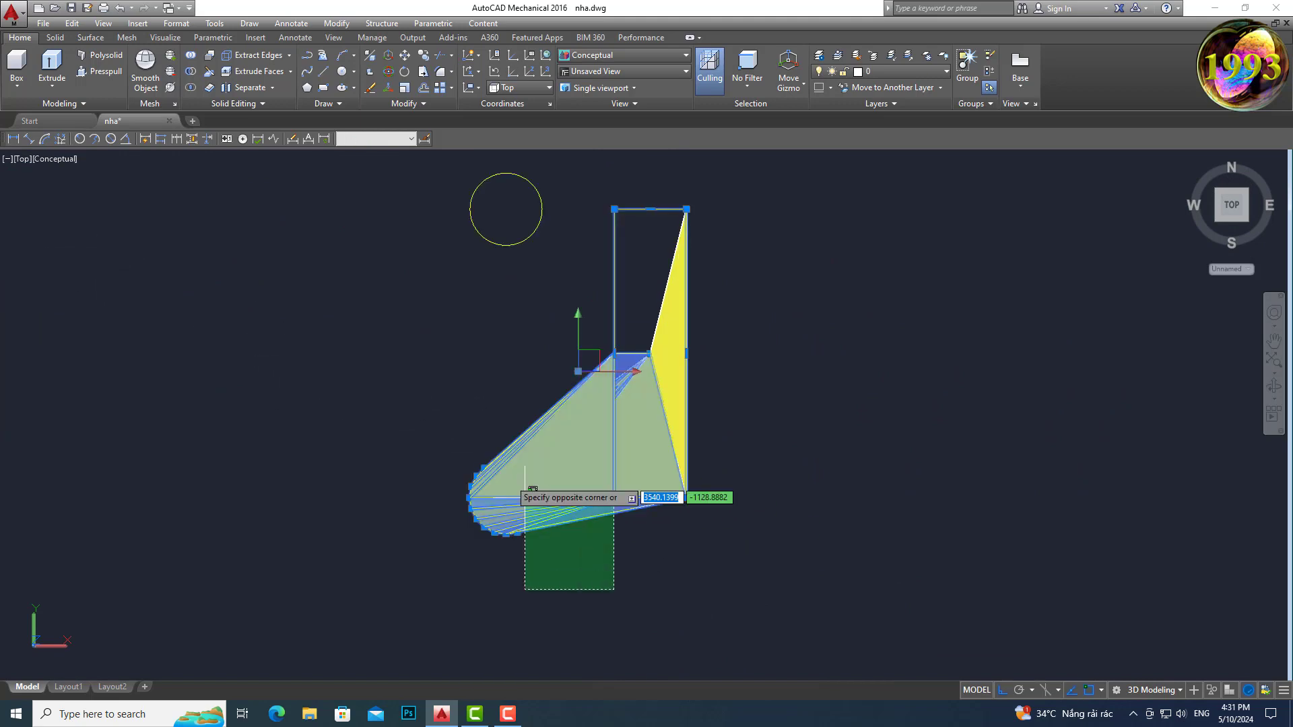
left_click(427, 382)
left_click(616, 558)
left_click(438, 368)
scroll(714, 357, "up", 1)
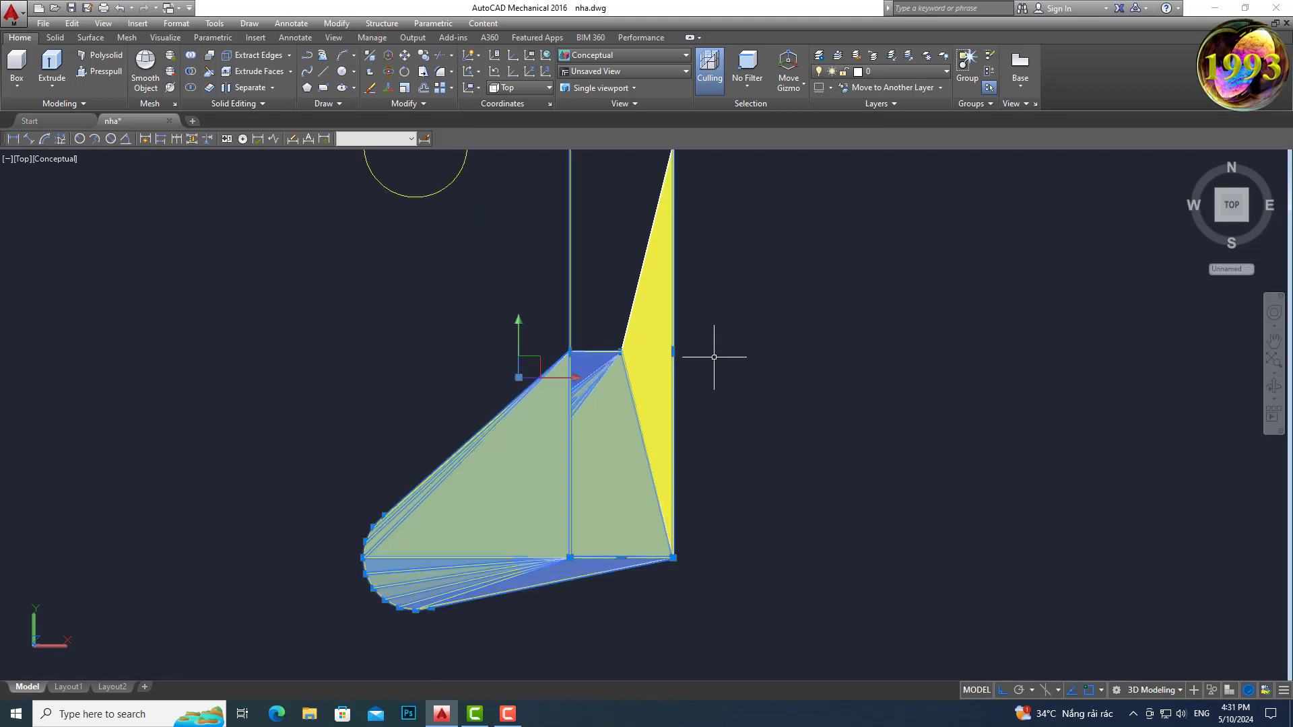
Step: Mirror the half duct across a horizontal line, keeping the original, to form the second leg
type("i")
key("Return")
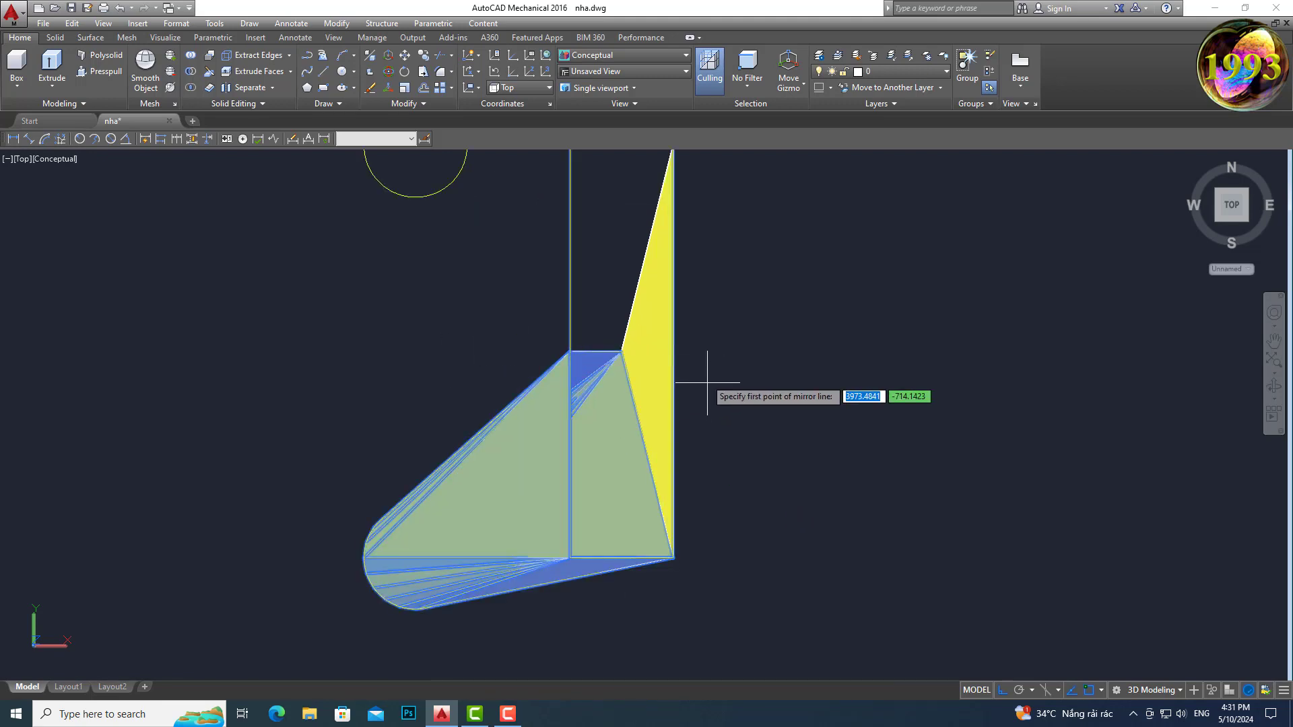
scroll(673, 351, "down", 4)
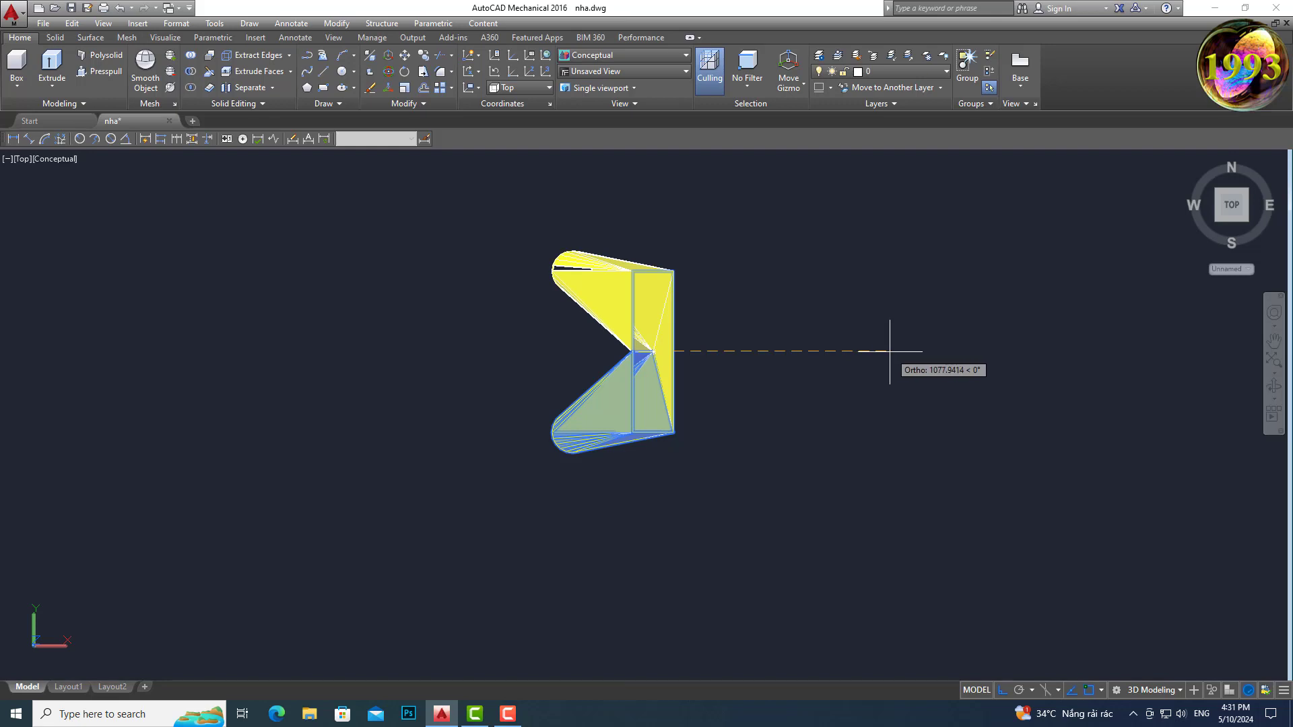
key("Return")
scroll(542, 351, "up", 2)
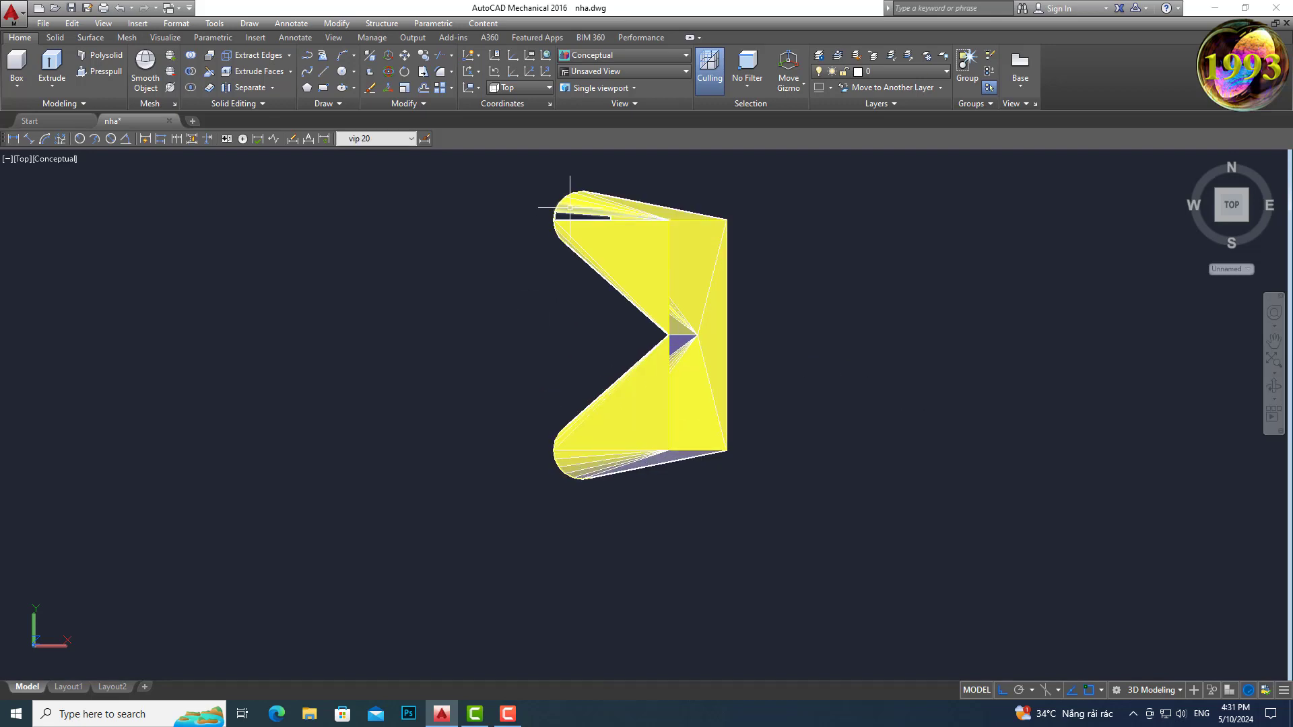
scroll(586, 446, "up", 2)
scroll(580, 456, "down", 2)
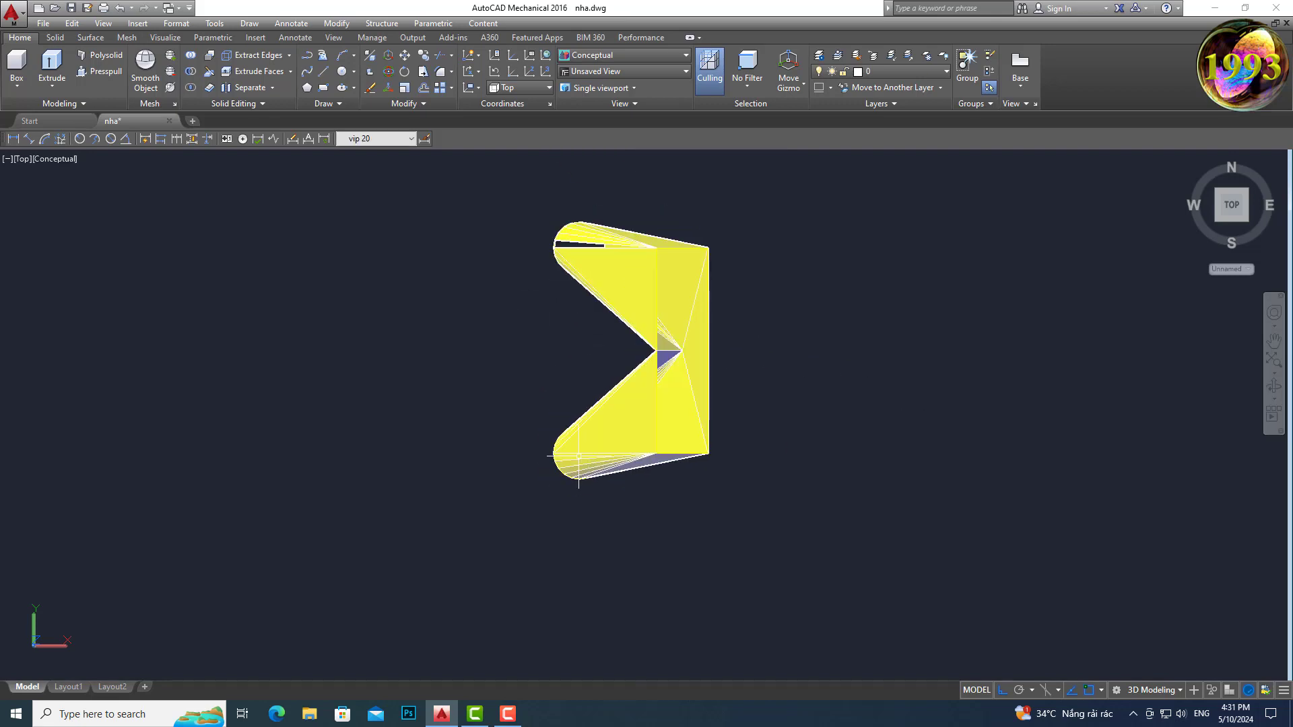
scroll(580, 456, "up", 3)
scroll(569, 455, "down", 4)
key("space")
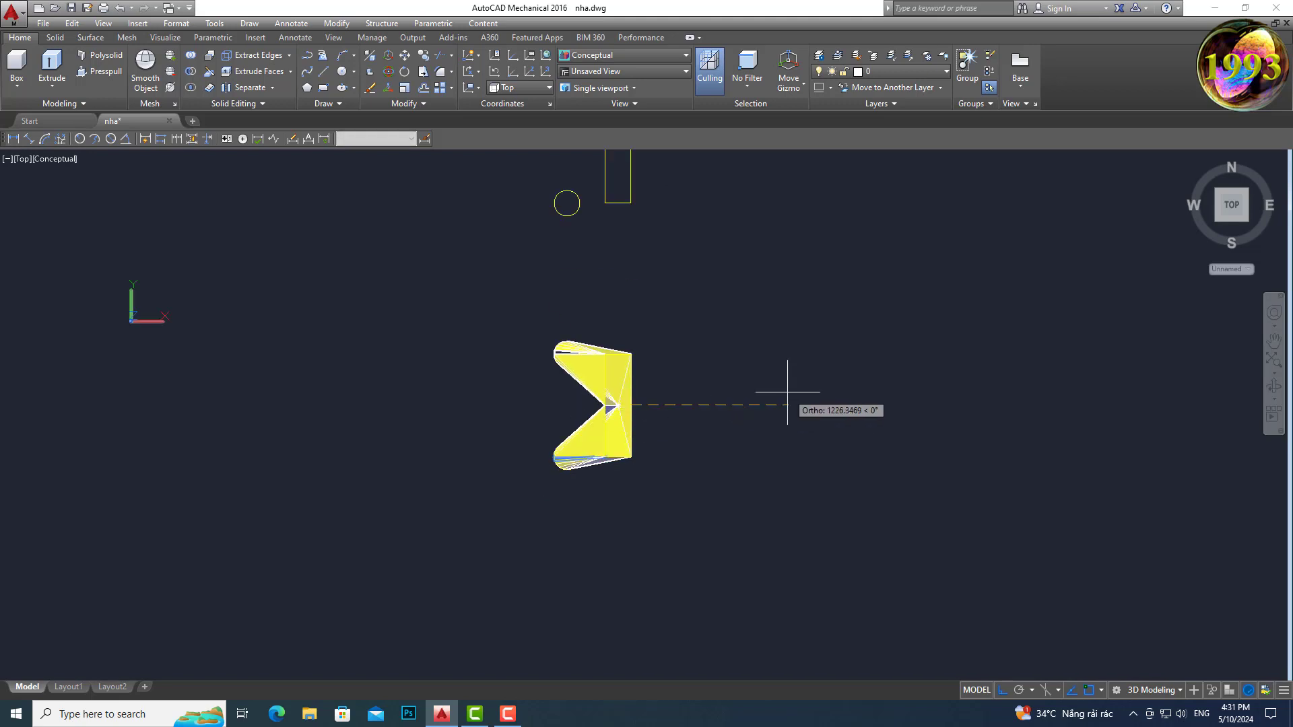
left_click(23, 159)
Step: Switch to SW Isometric and orbit the duct to expose the open slot on the left leg
left_click(101, 285)
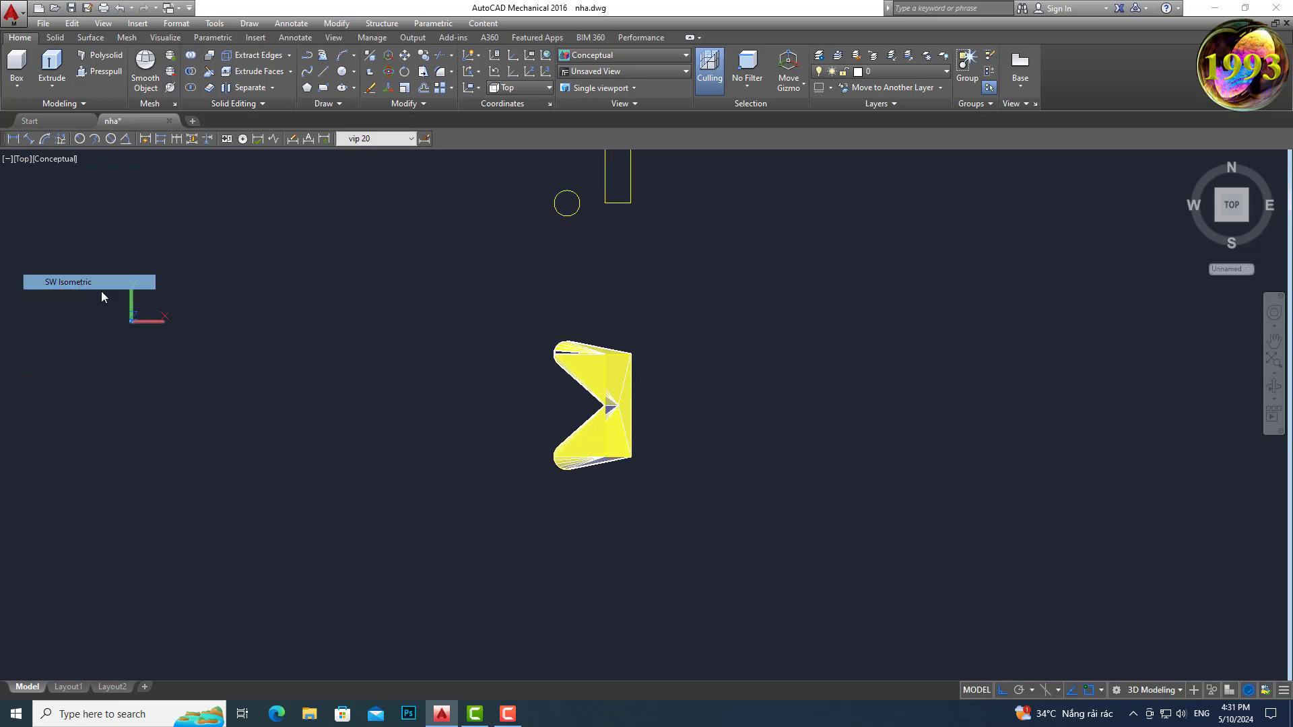
middle_click_drag(843, 530, 743, 456)
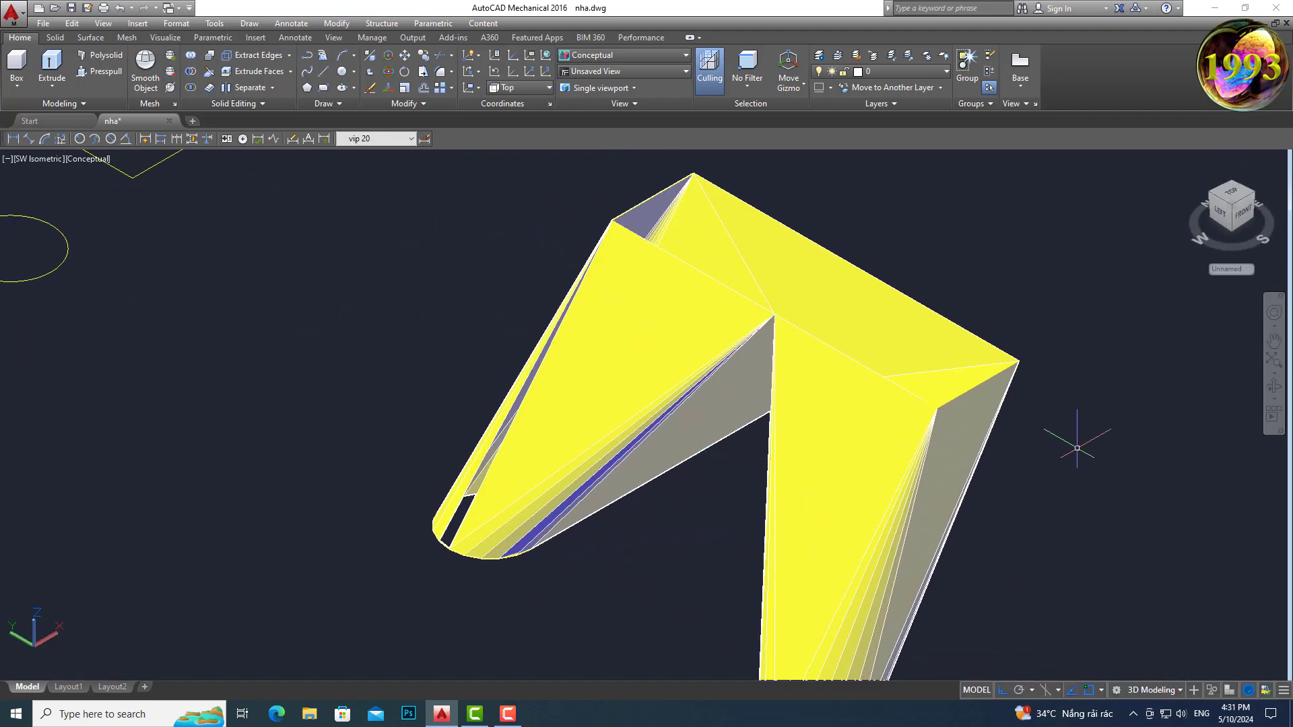
left_click(1269, 394)
mouse_move(1154, 442)
left_mouse_down()
mouse_move(1045, 384)
mouse_move(918, 350)
mouse_move(1071, 377)
mouse_move(626, 467)
mouse_move(629, 531)
mouse_move(767, 540)
mouse_move(668, 475)
mouse_move(635, 422)
left_mouse_up()
key("Escape")
middle_click_drag(635, 421, 553, 414)
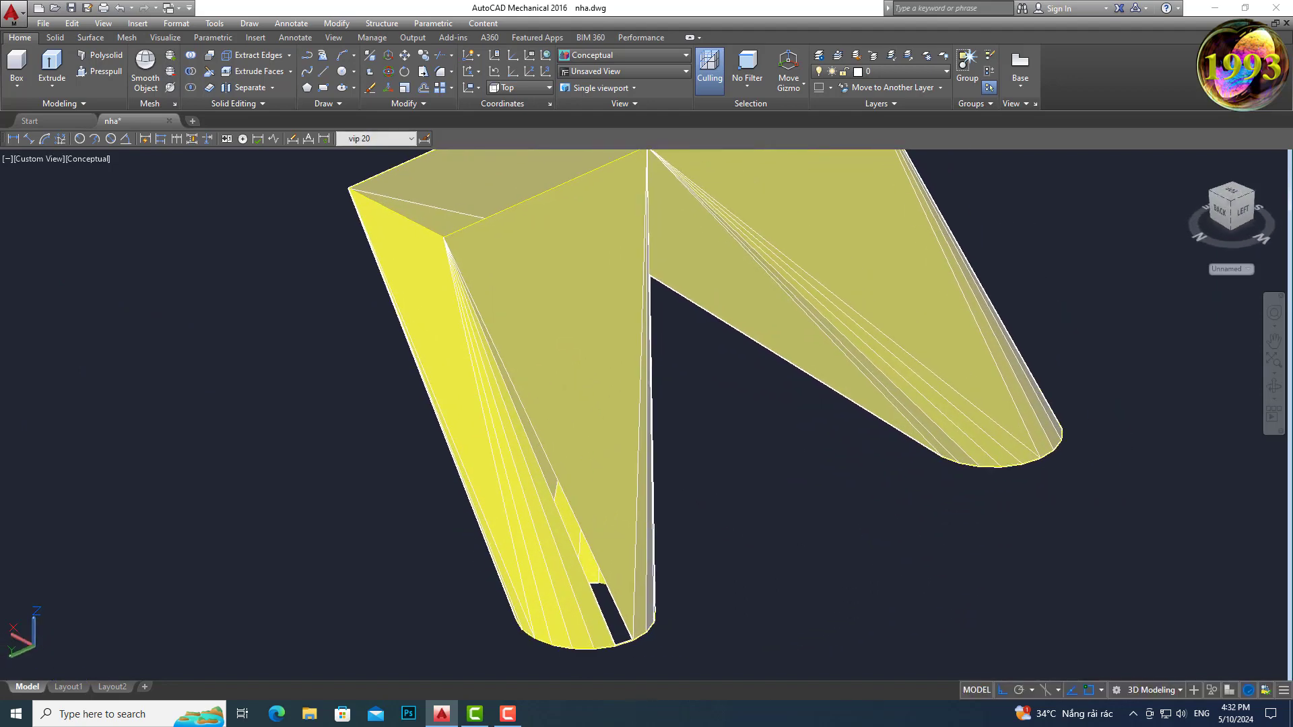
Step: Draw a 3D face from the slot's top corner down to the leg's bottom
key("Return")
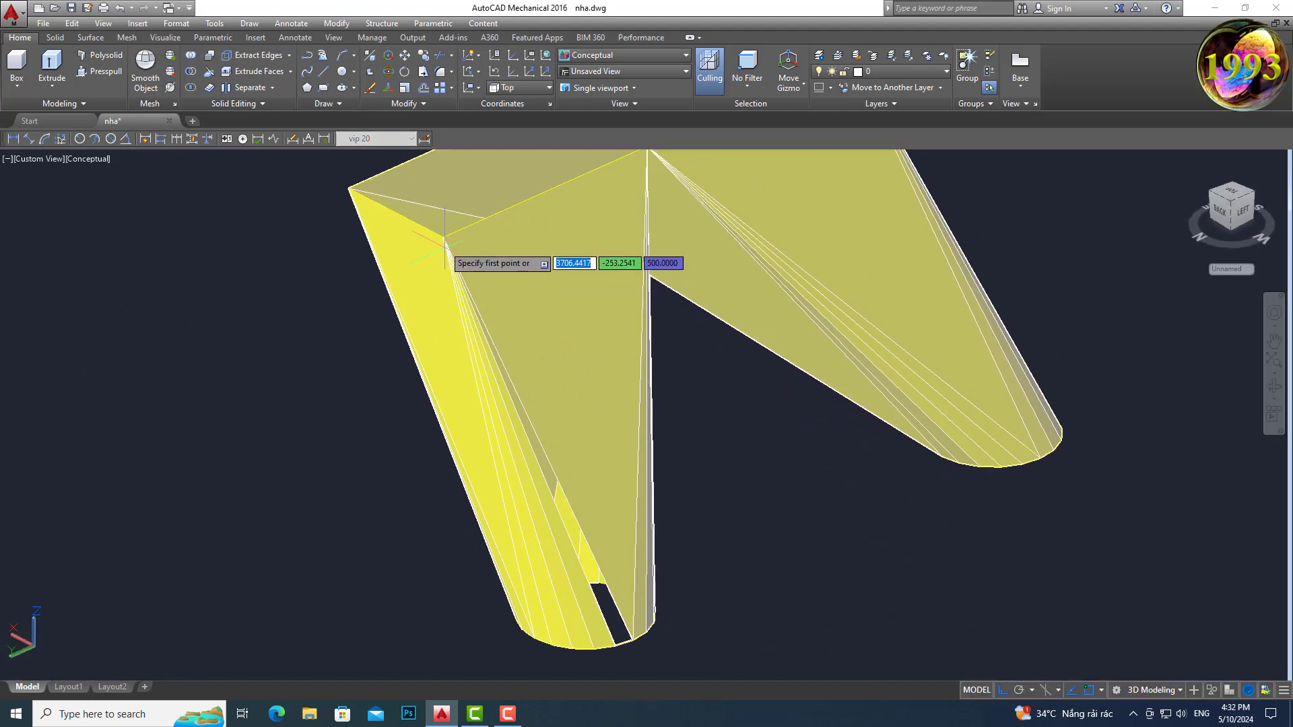
left_click(442, 237)
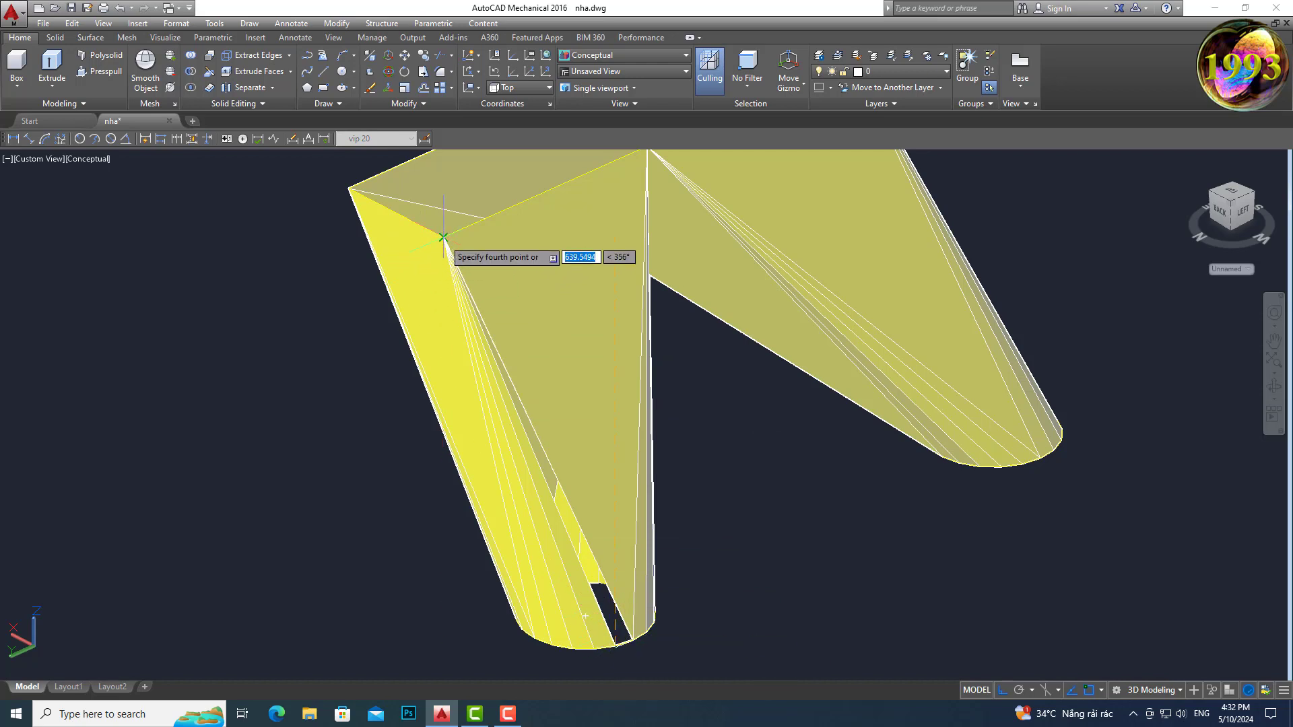
left_click(615, 645)
key("Return")
scroll(616, 644, "up", 4)
scroll(615, 644, "up", 2)
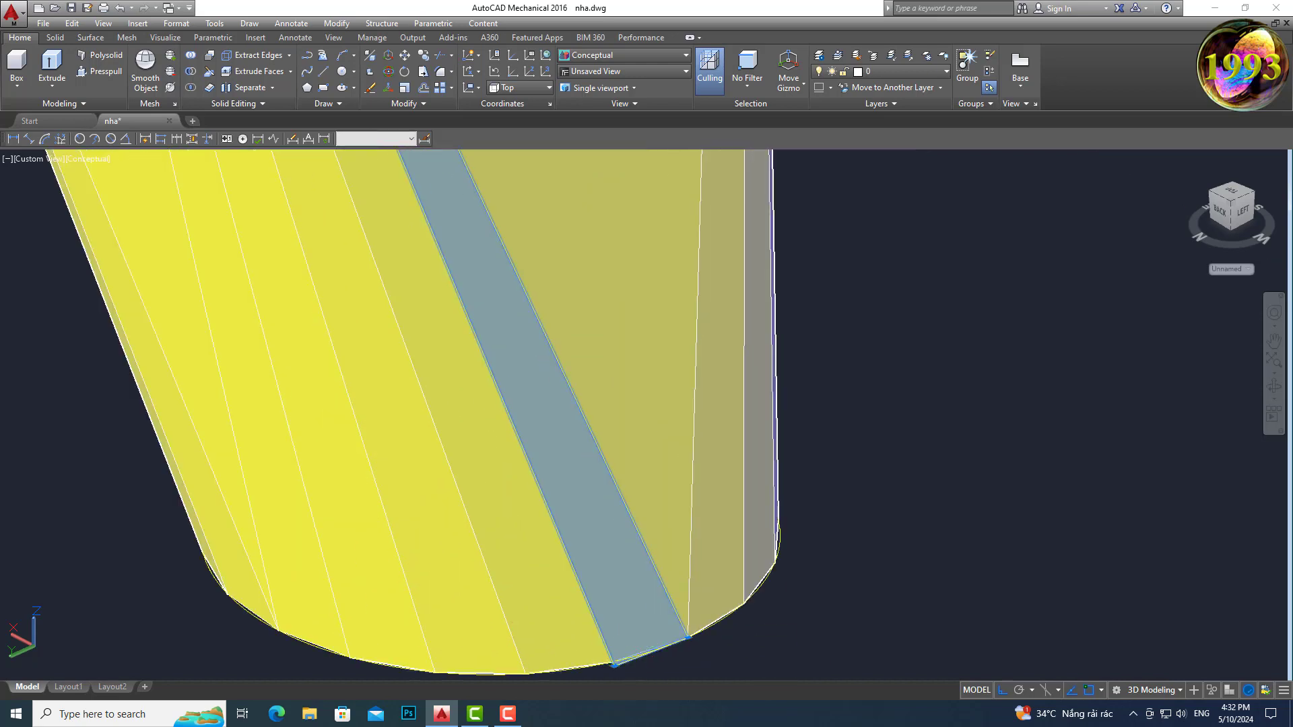
scroll(579, 539, "down", 3)
scroll(579, 539, "up", 4)
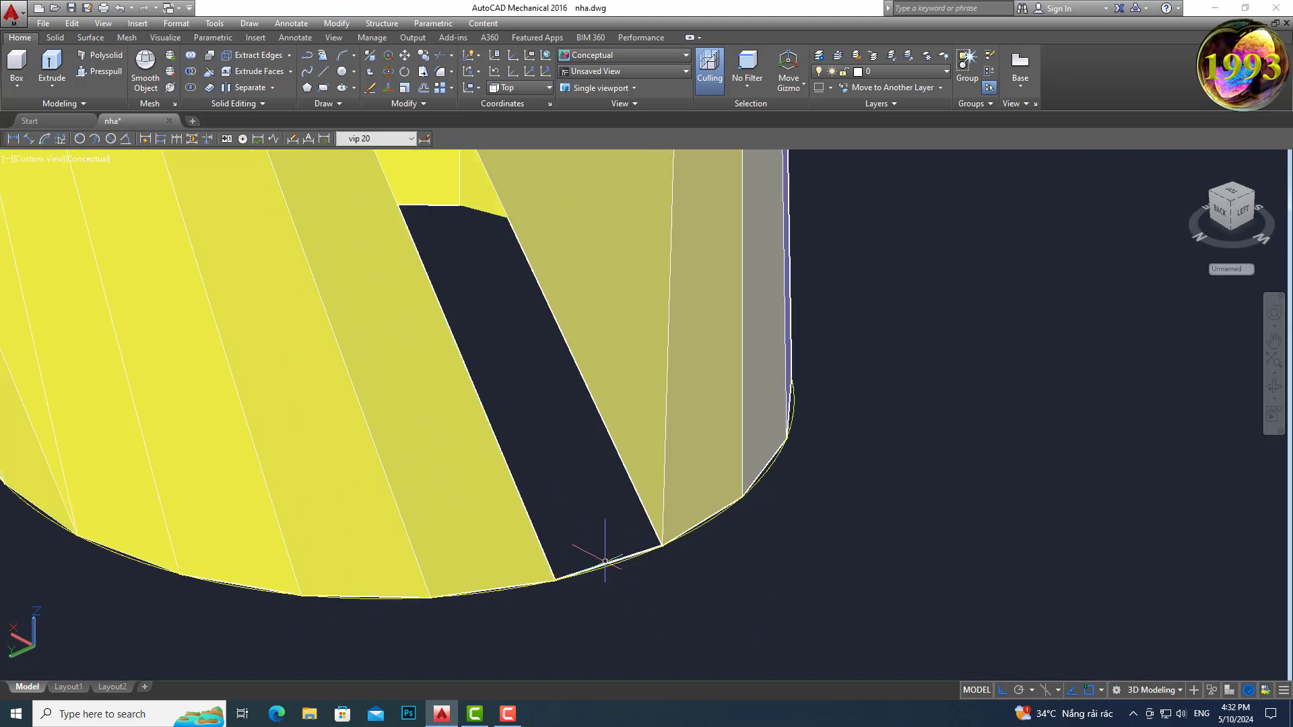
scroll(621, 588, "up", 5)
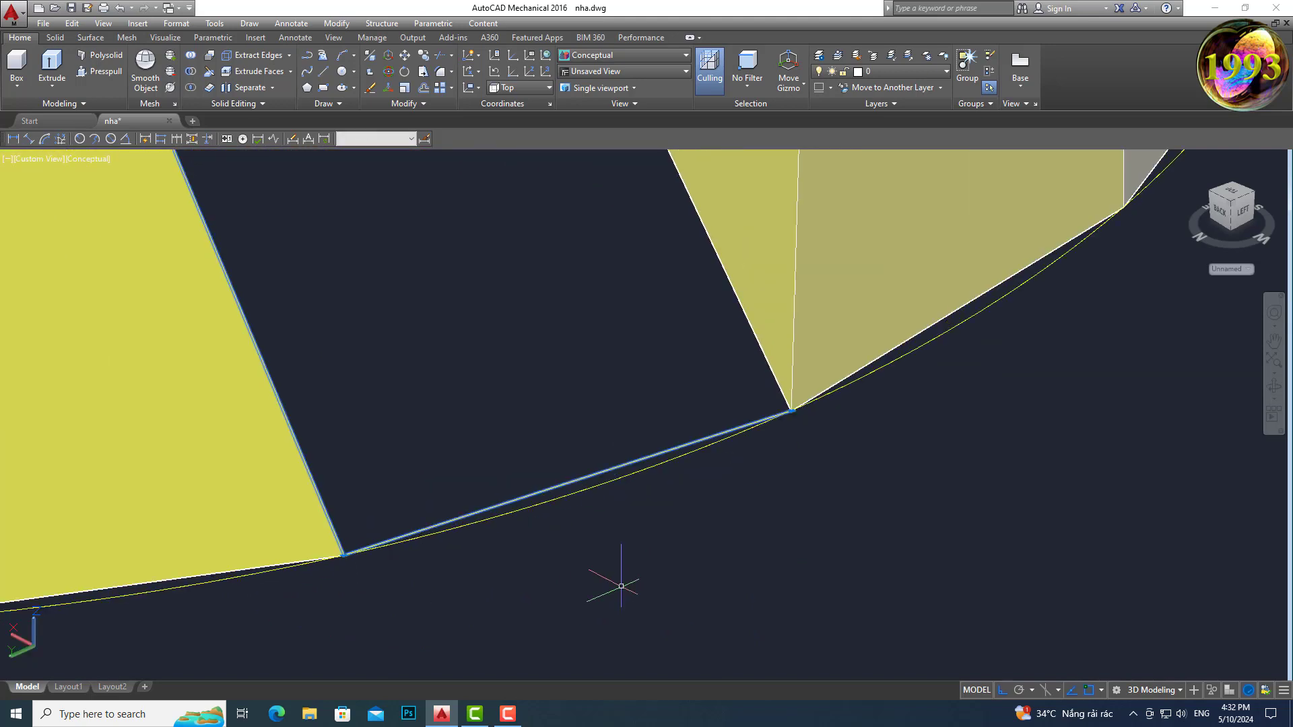
scroll(621, 586, "down", 2)
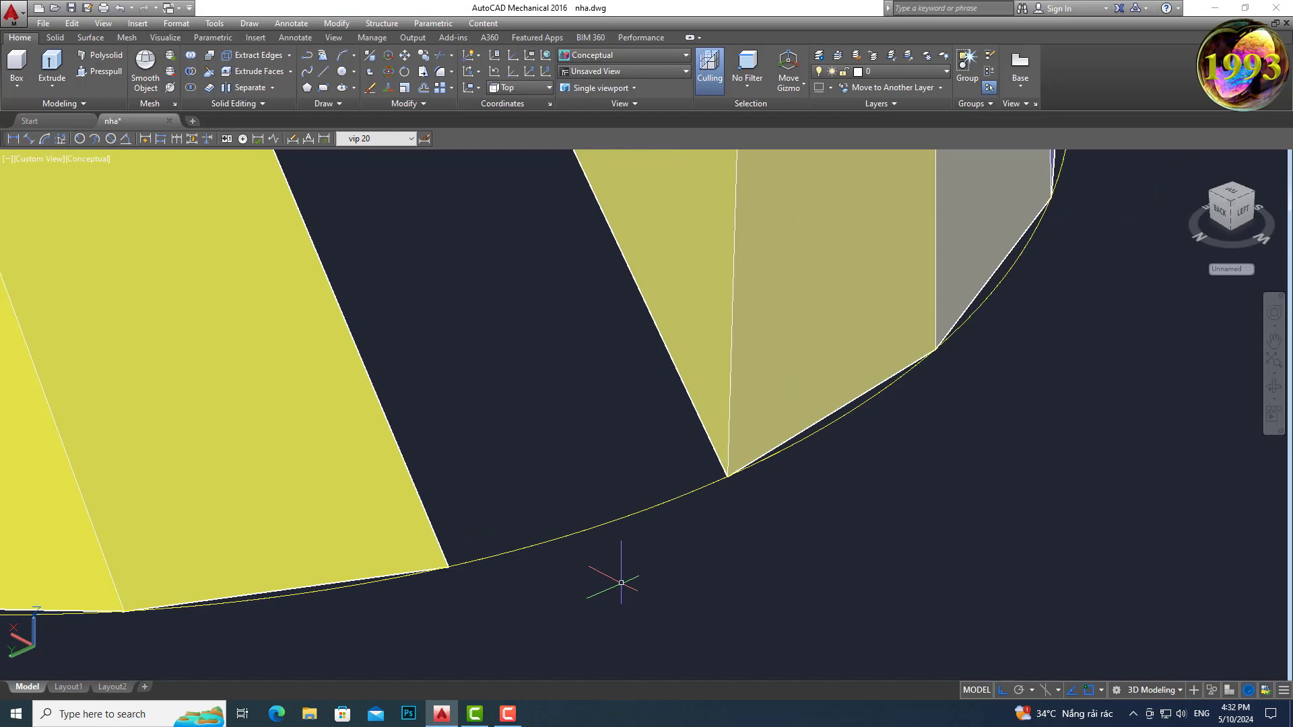
type("3DFACE")
Step: Begin a second 3D face at the remaining gap's edge vertex
key("Return")
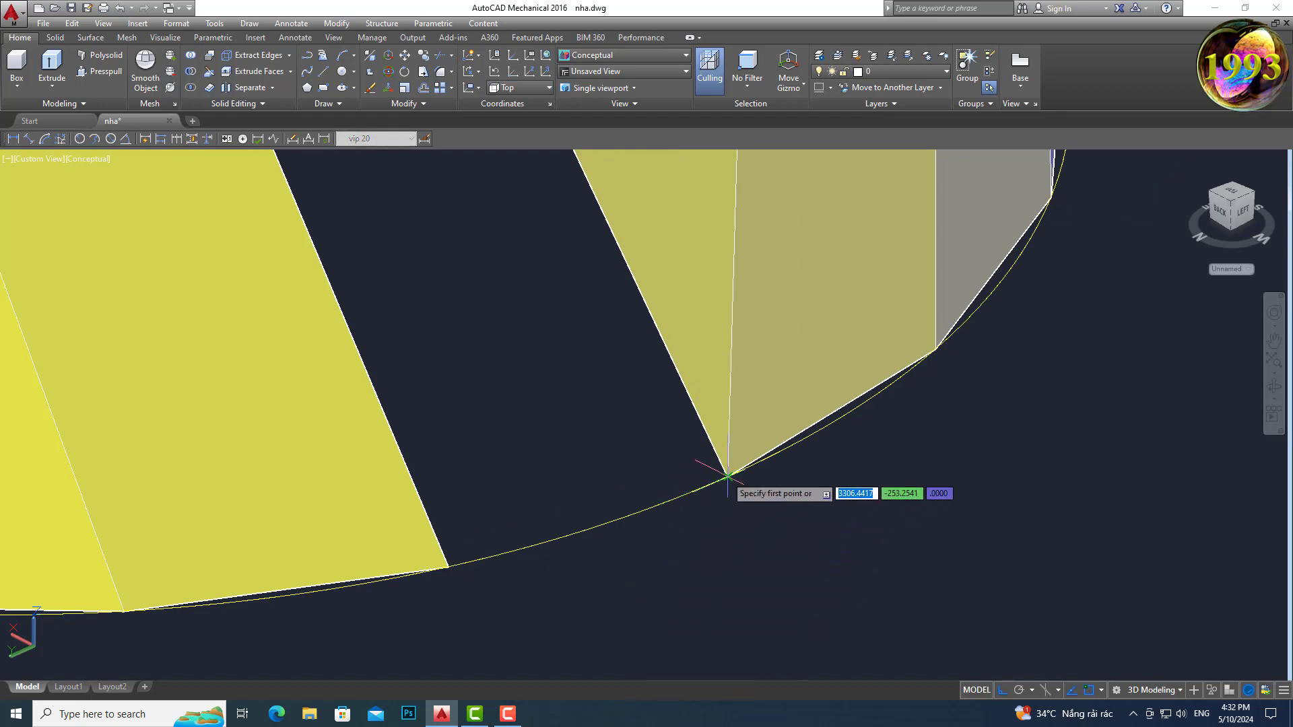
left_click(728, 476)
scroll(448, 568, "down", 3)
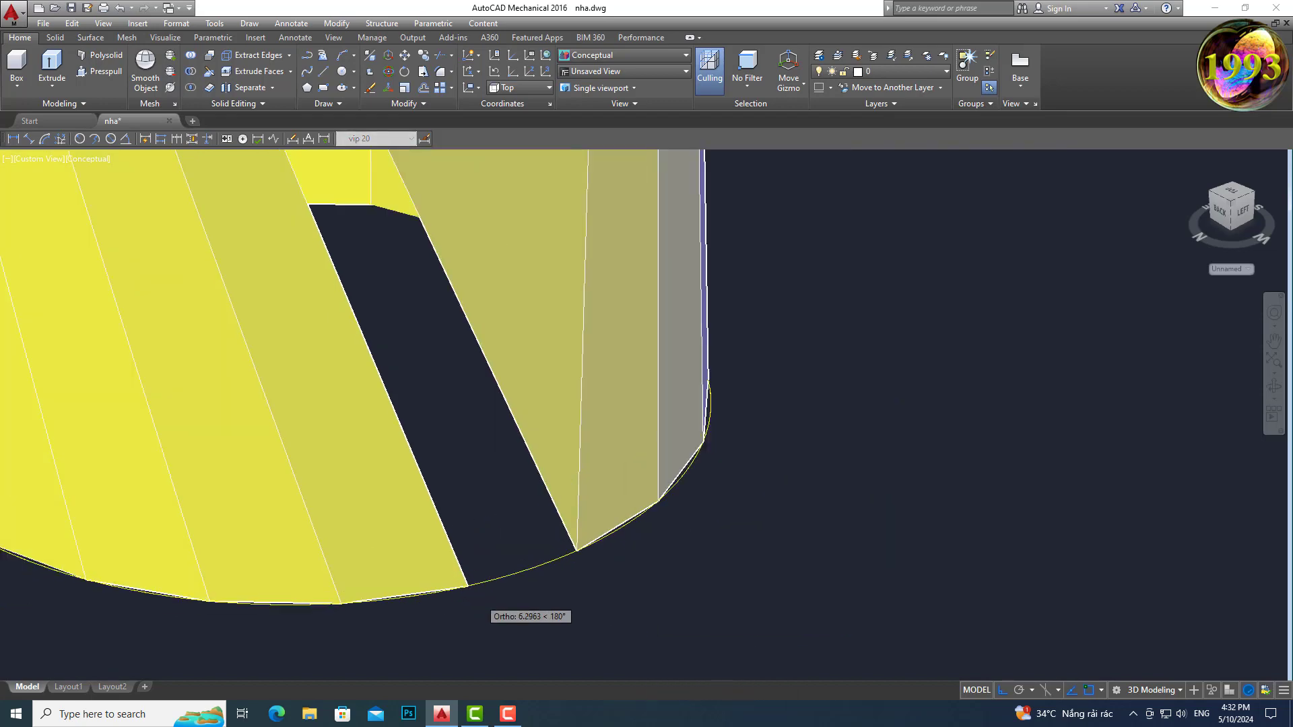
scroll(448, 567, "down", 3)
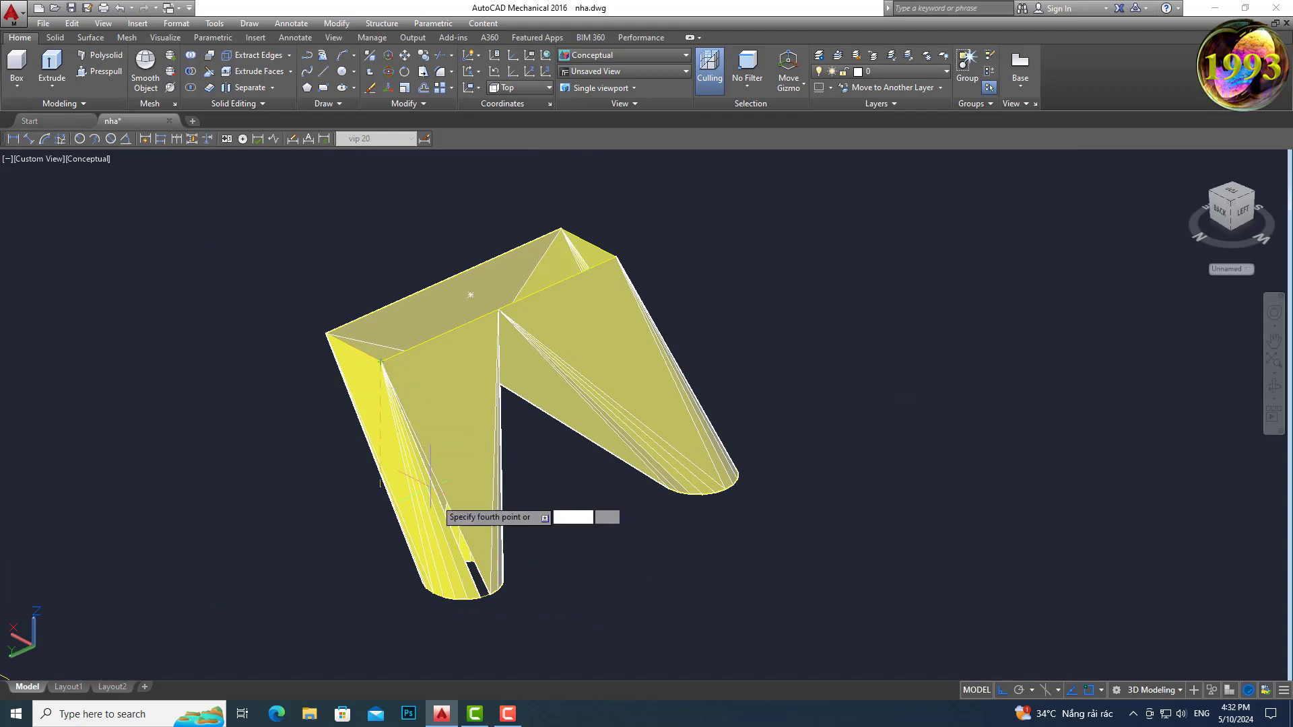
scroll(486, 588, "up", 3)
scroll(490, 523, "down", 1)
scroll(490, 523, "down", 2)
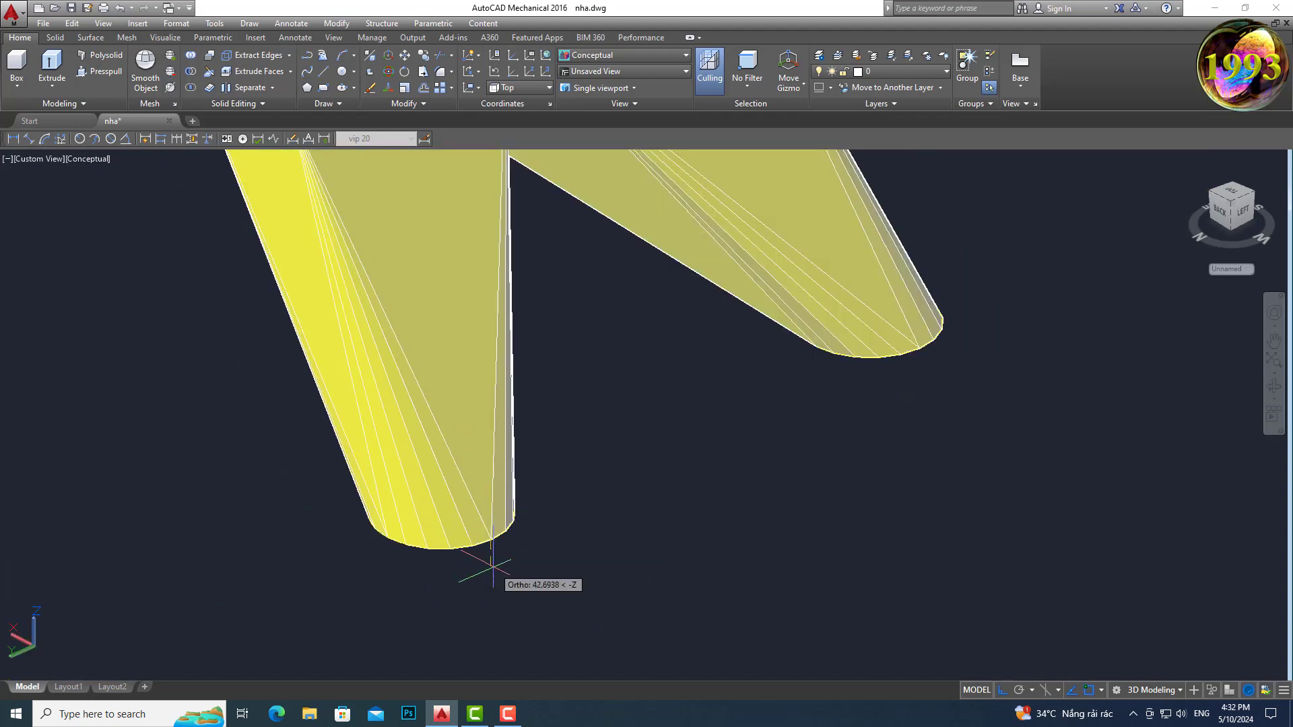
scroll(490, 523, "down", 3)
scroll(504, 547, "up", 3)
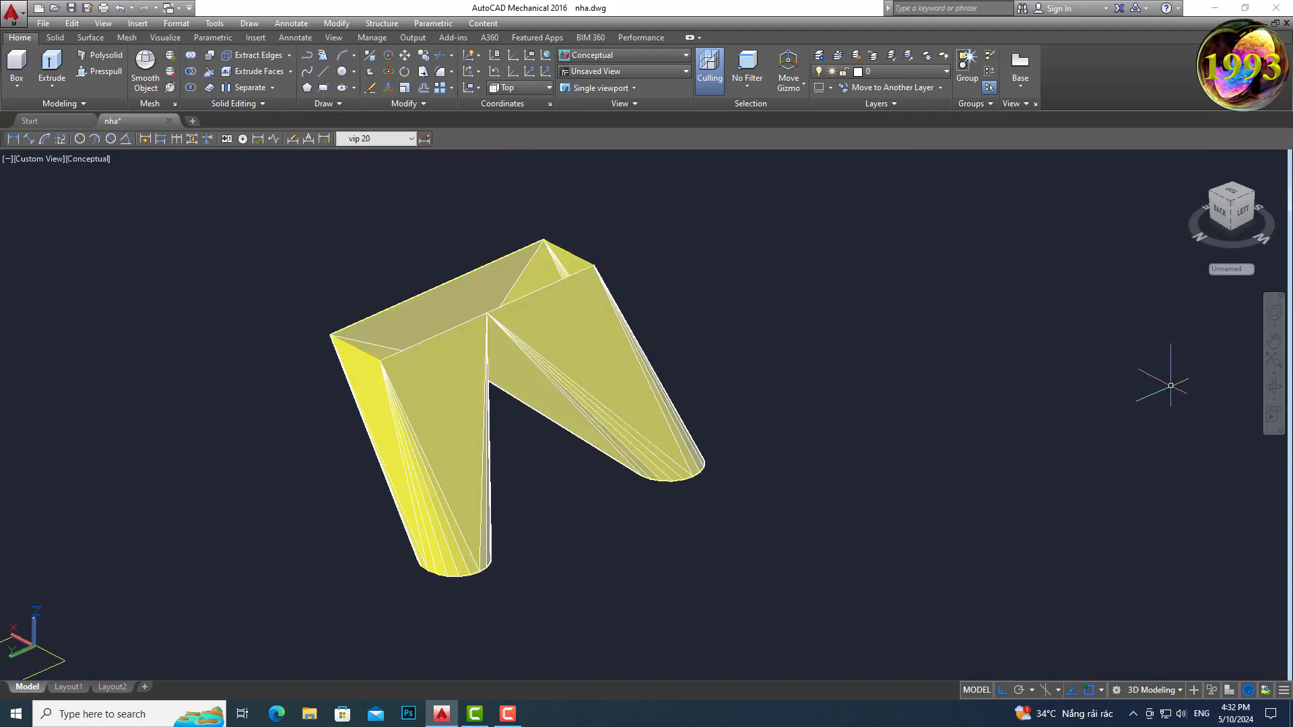
Step: Orbit and zoom so the duct leg's end is seen edge-on
left_click(1275, 393)
mouse_move(1145, 392)
left_mouse_down()
mouse_move(938, 392)
mouse_move(867, 341)
mouse_move(790, 332)
left_mouse_up()
scroll(419, 513, "up", 3)
scroll(471, 534, "up", 3)
scroll(520, 541, "up", 3)
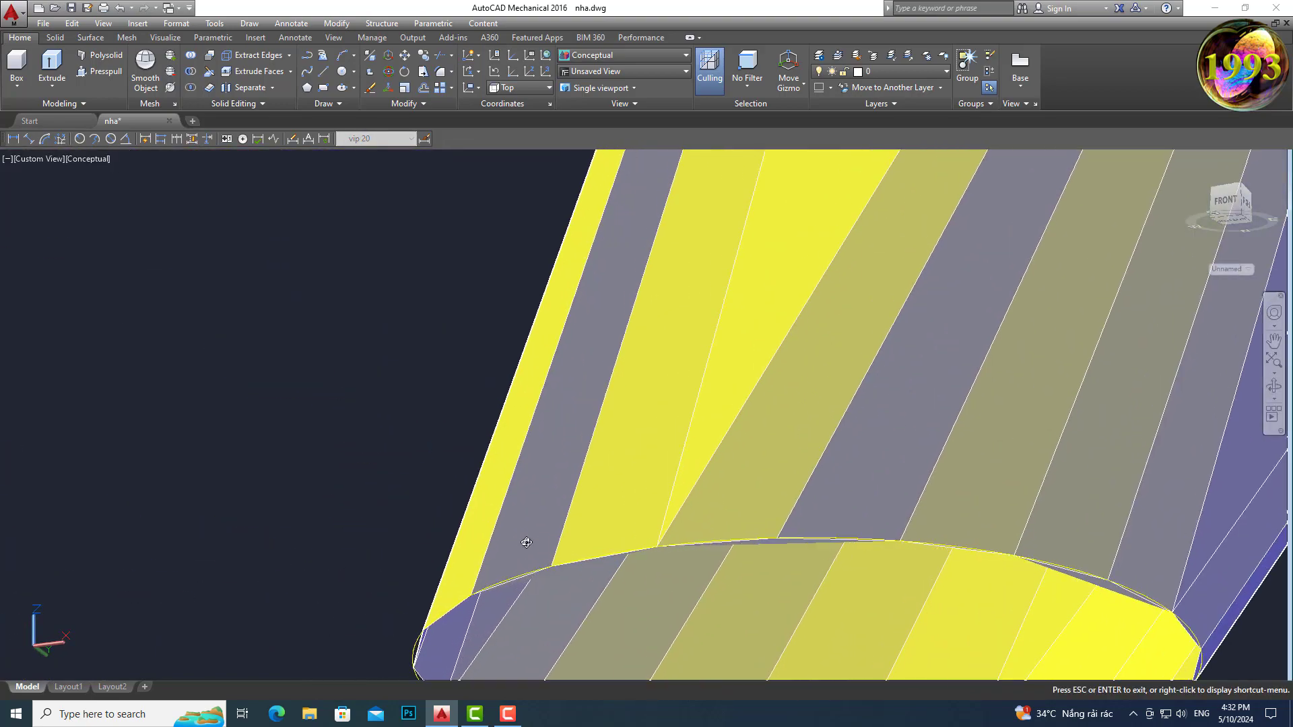
mouse_move(591, 554)
left_mouse_down()
mouse_move(658, 566)
mouse_move(669, 583)
mouse_move(301, 456)
mouse_move(233, 365)
left_mouse_up()
scroll(233, 365, "down", 2)
scroll(237, 369, "down", 3)
scroll(249, 365, "down", 2)
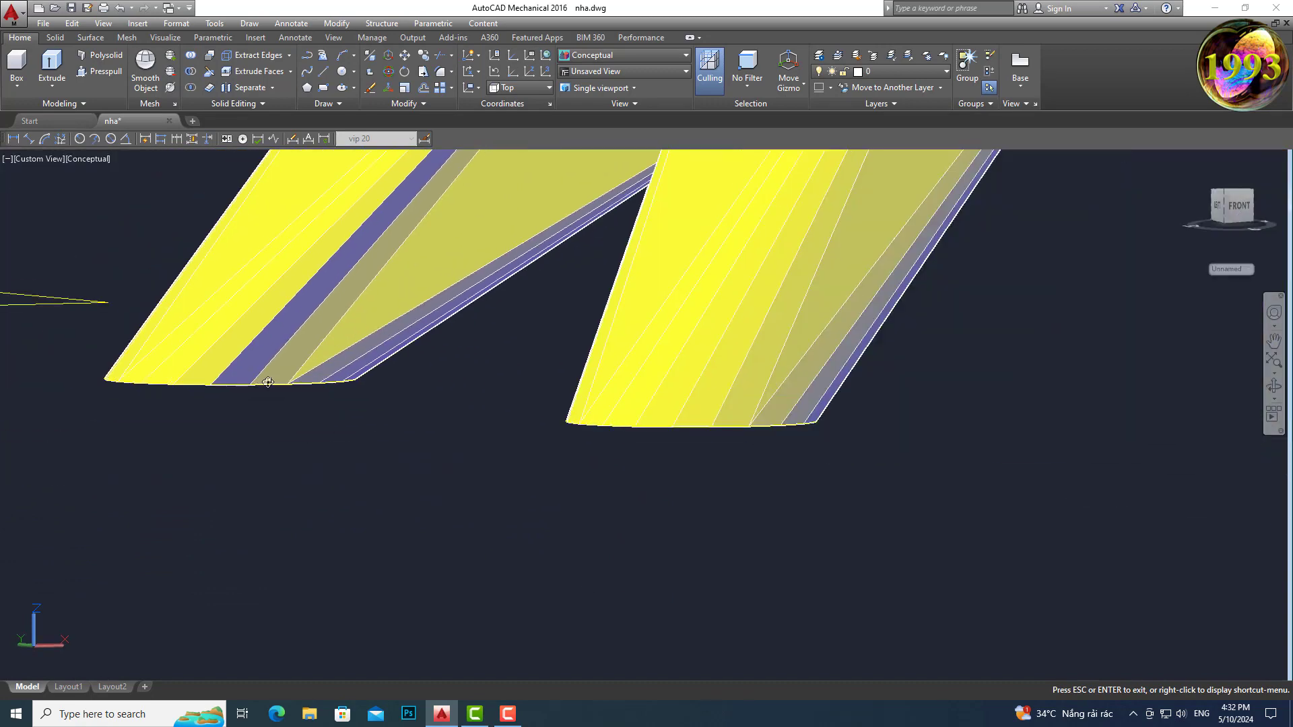
scroll(262, 362, "up", 4)
key("Escape")
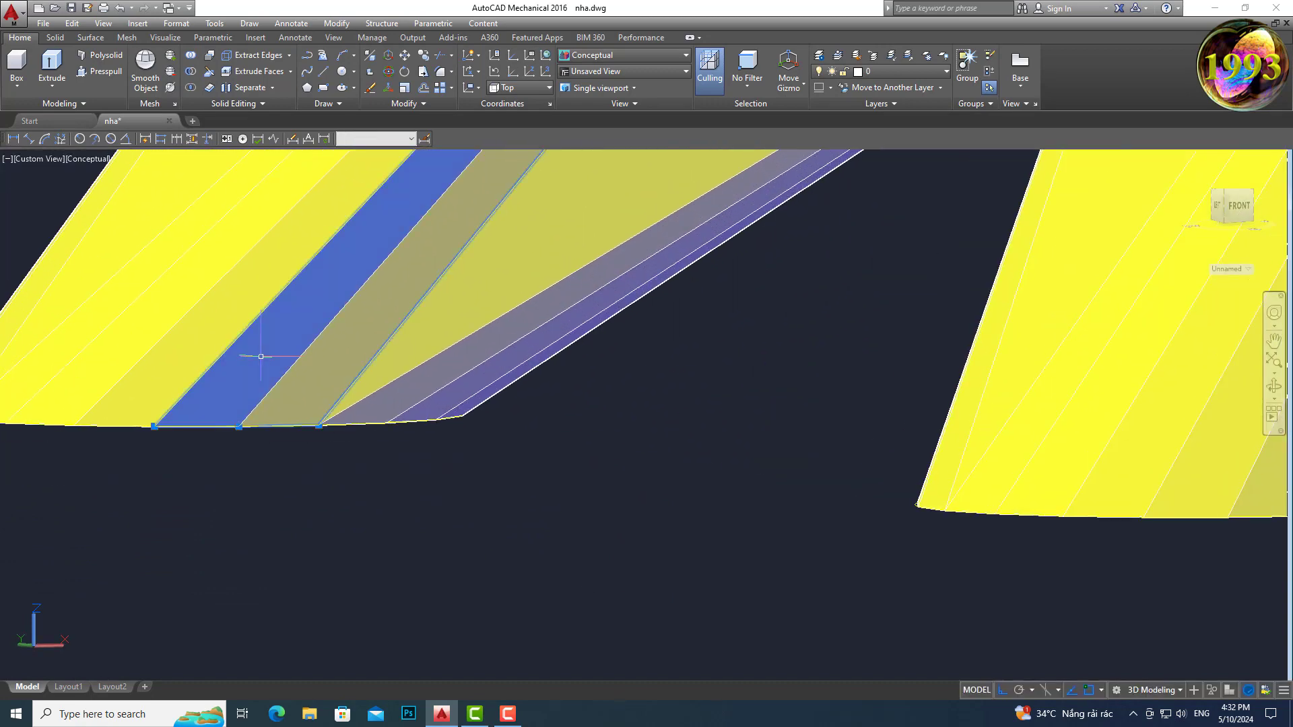
scroll(273, 398, "down", 2)
scroll(316, 340, "down", 3)
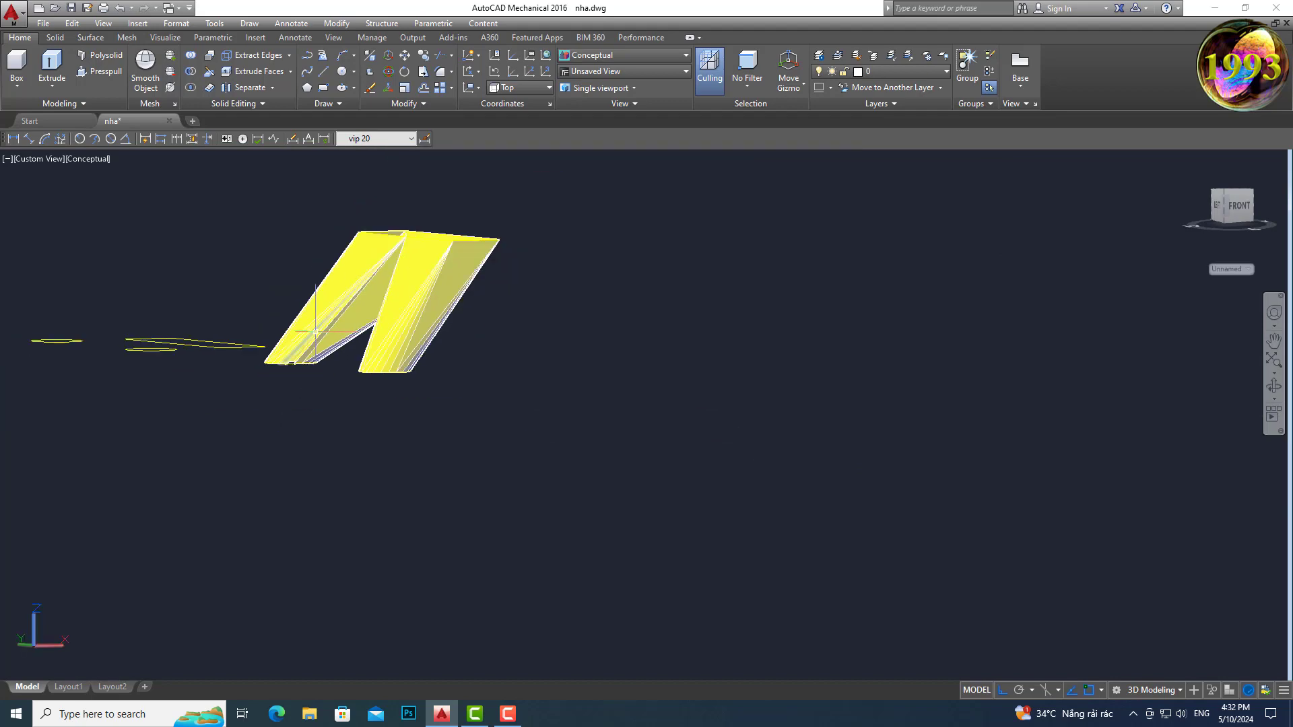
scroll(378, 357, "up", 1)
scroll(456, 393, "up", 3)
scroll(463, 424, "up", 1)
scroll(463, 424, "down", 2)
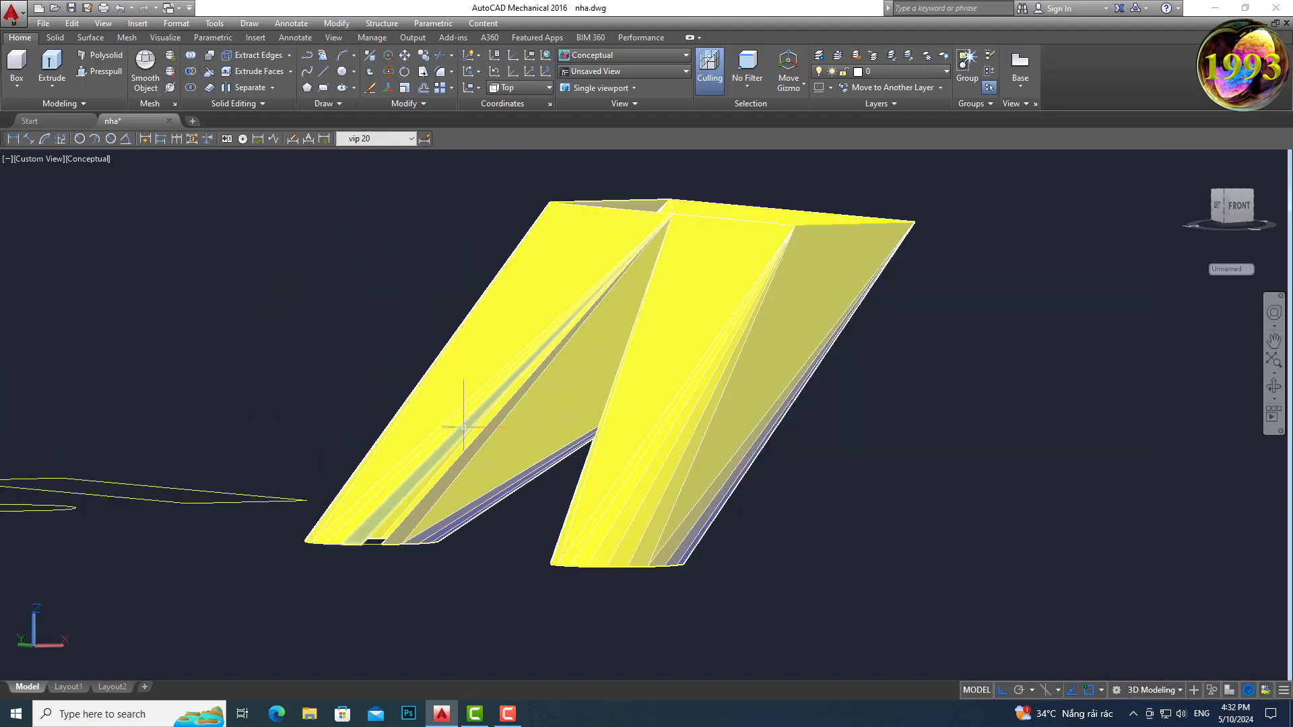
scroll(471, 444, "up", 2)
scroll(483, 467, "up", 1)
scroll(479, 485, "down", 1)
Step: Close the last open notch with a 3D face snapped to the duct's top vertex
type("3DFACE")
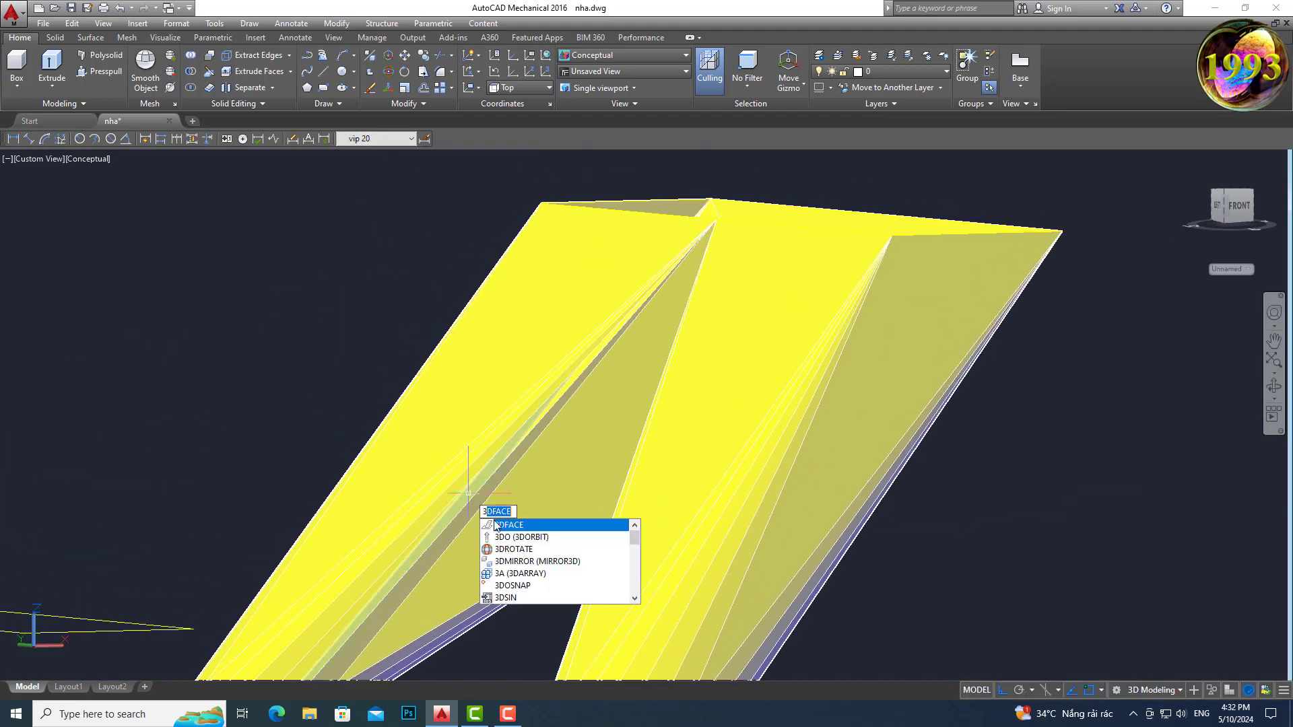
left_click(491, 525)
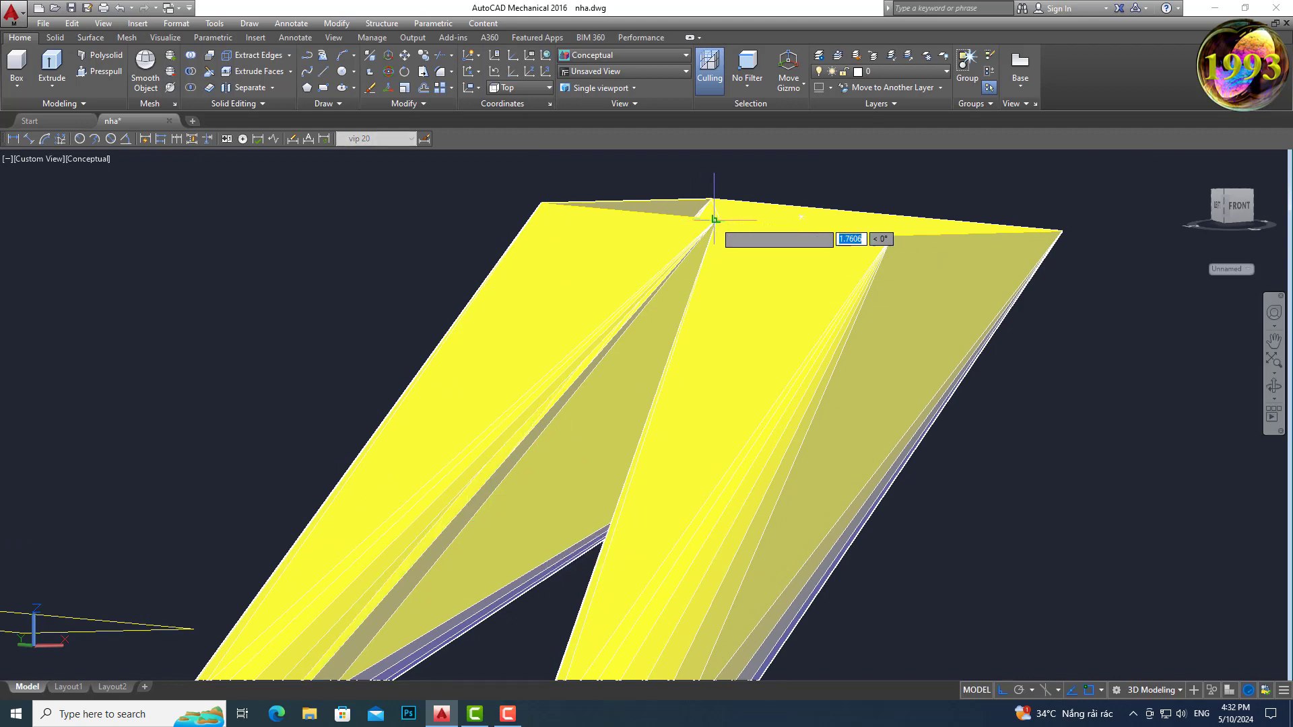
scroll(714, 219, "down", 3)
scroll(448, 377, "up", 4)
scroll(363, 396, "up", 2)
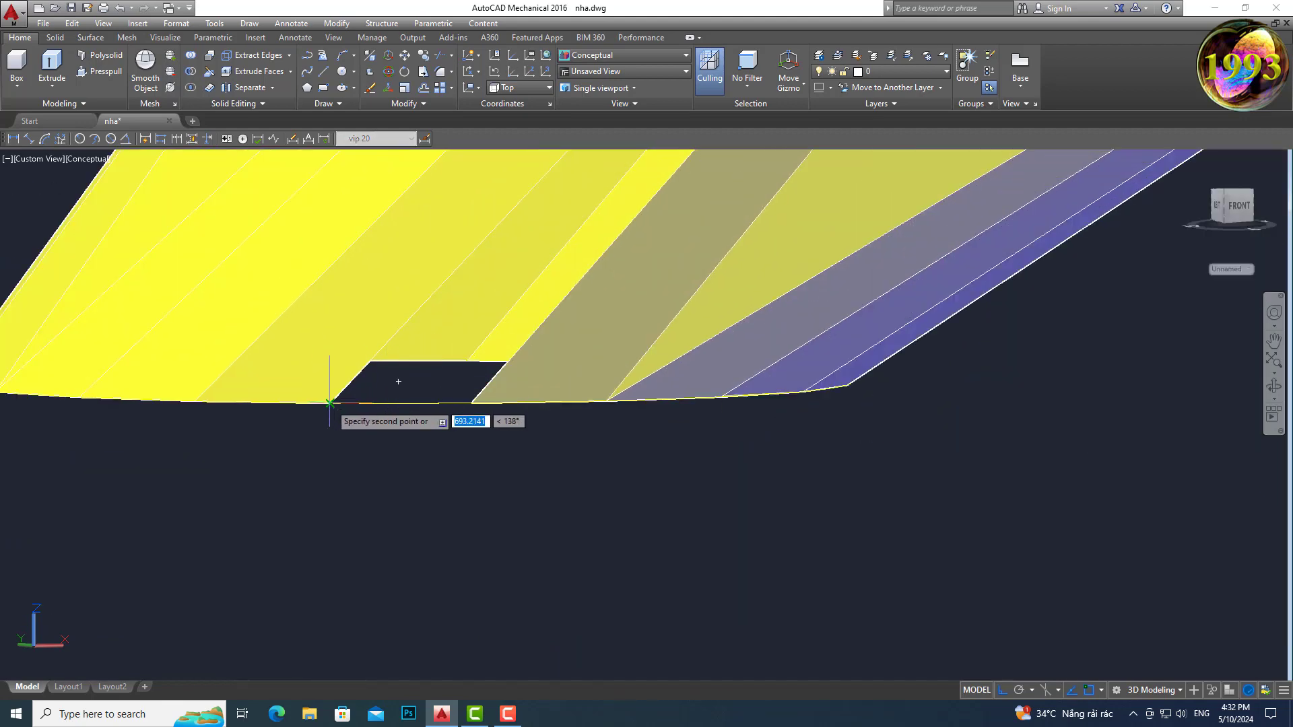
scroll(472, 403, "down", 4)
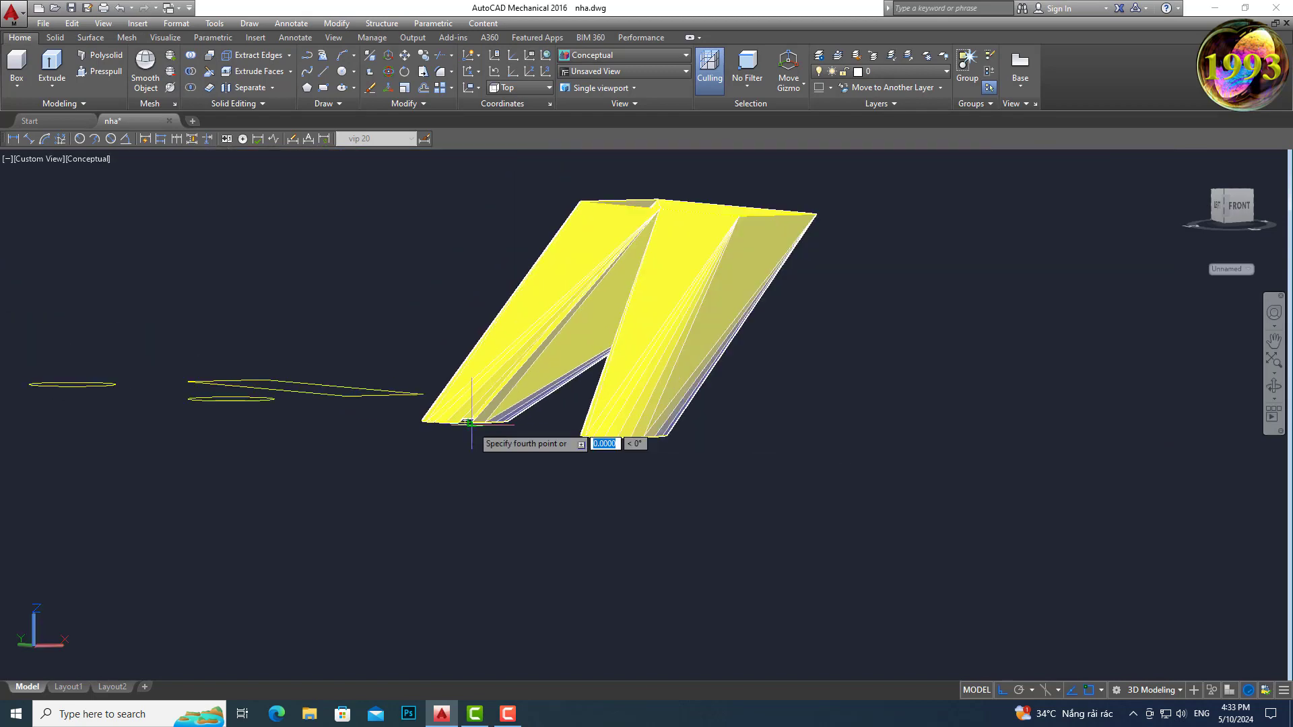
scroll(657, 206, "up", 1)
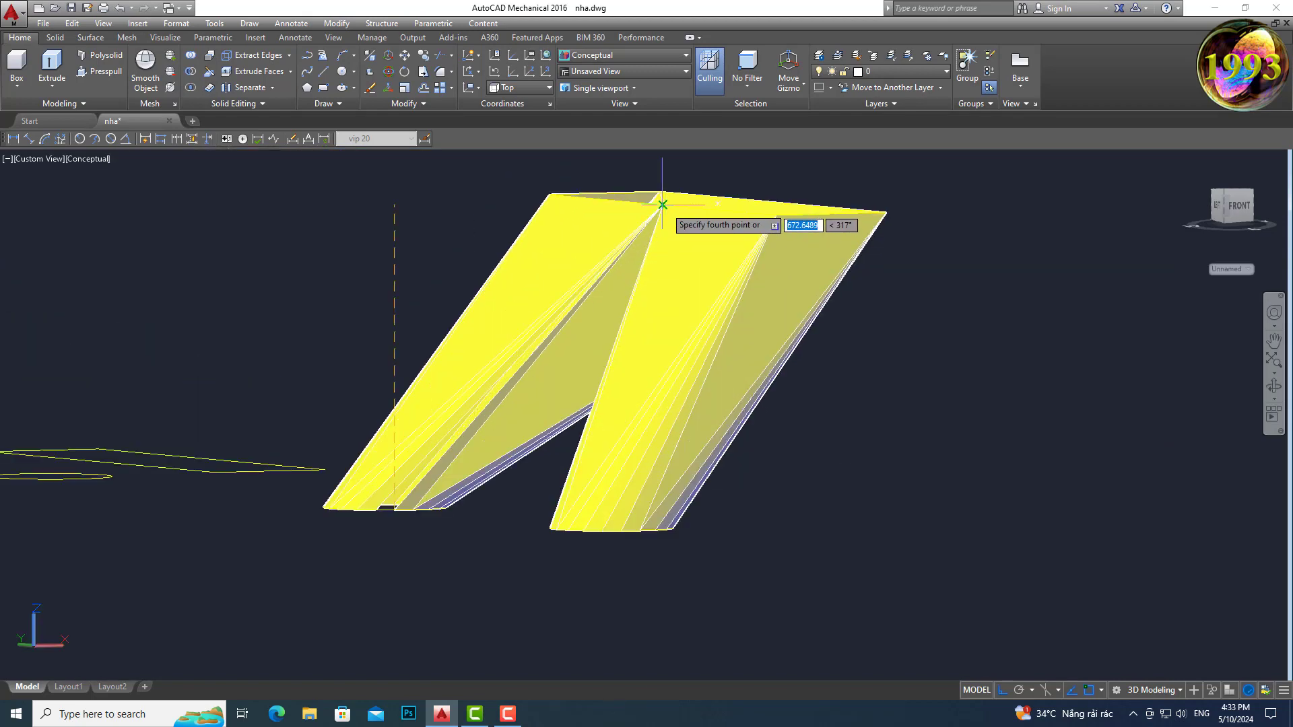
left_click(663, 204)
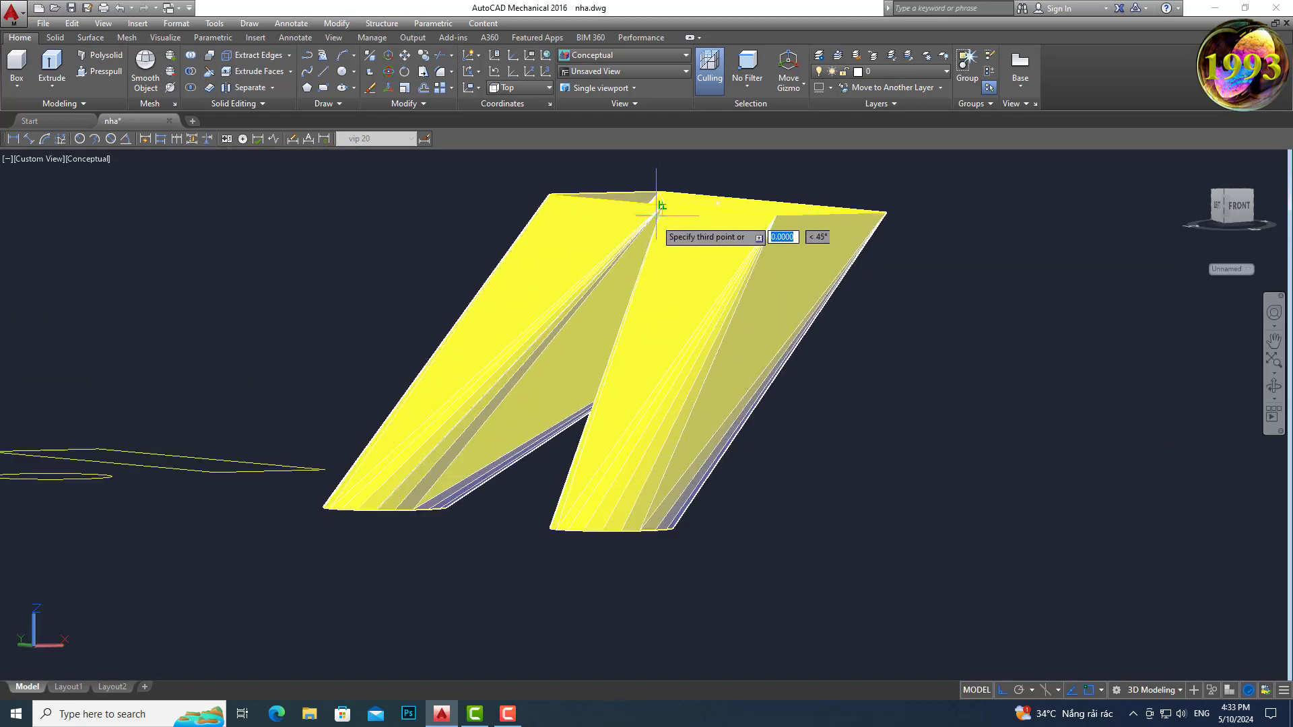
Step: Orbit the model briefly, then switch to the SW Isometric preset view
left_click(1275, 386)
mouse_move(1078, 390)
left_mouse_down()
mouse_move(693, 381)
mouse_move(952, 369)
mouse_move(1002, 378)
mouse_move(982, 448)
mouse_move(878, 430)
mouse_move(814, 464)
mouse_move(984, 387)
left_mouse_up()
key("Escape")
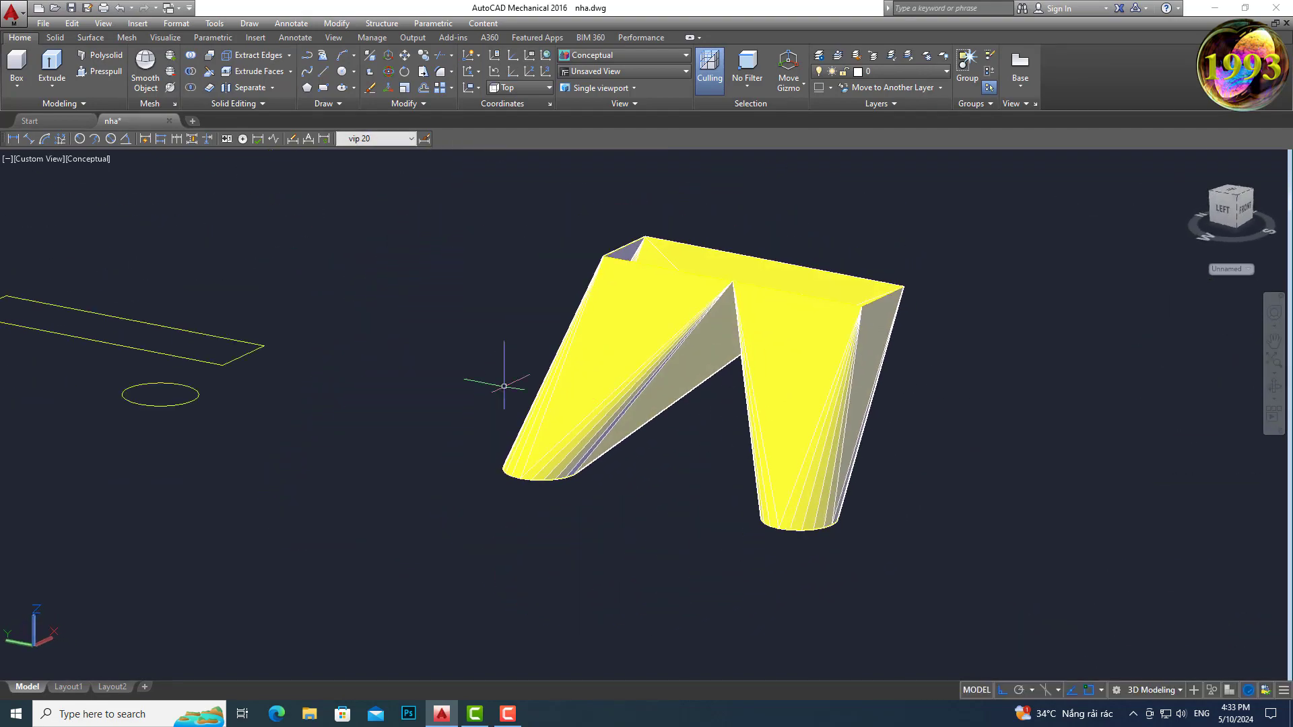
left_click(36, 159)
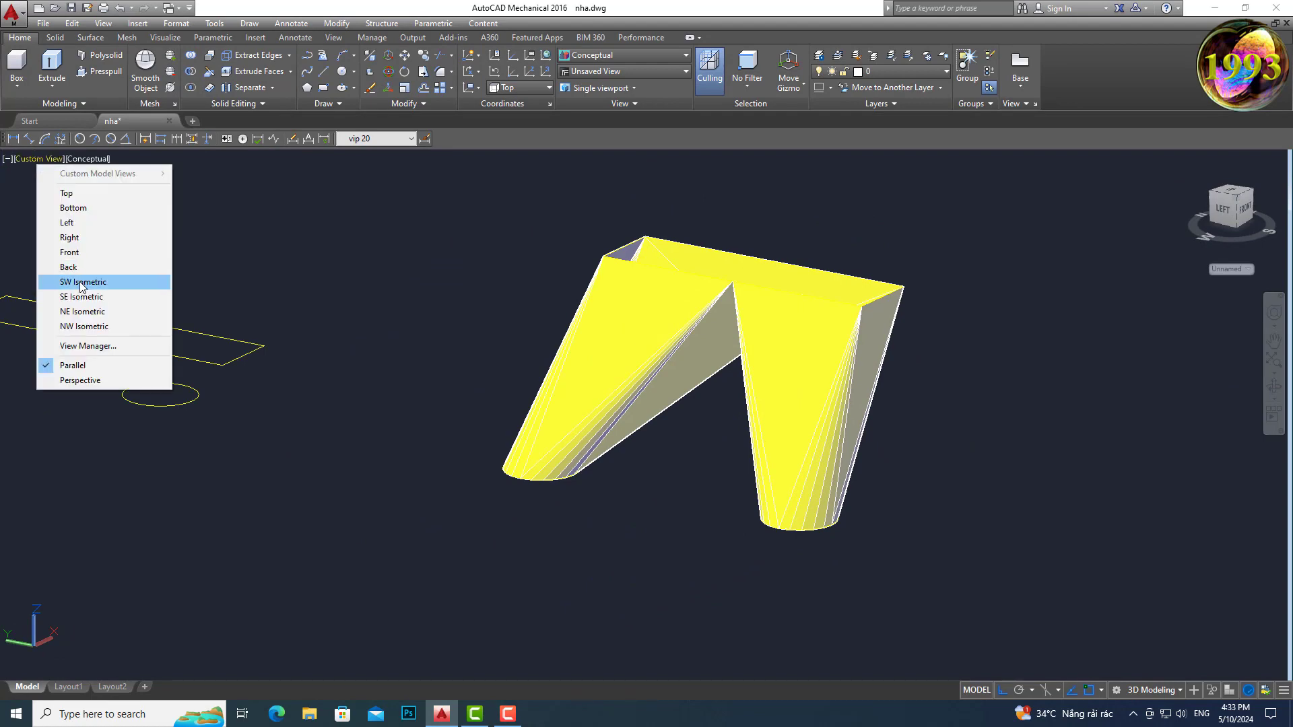
left_click(67, 280)
scroll(418, 398, "up", 6)
scroll(611, 442, "up", 1)
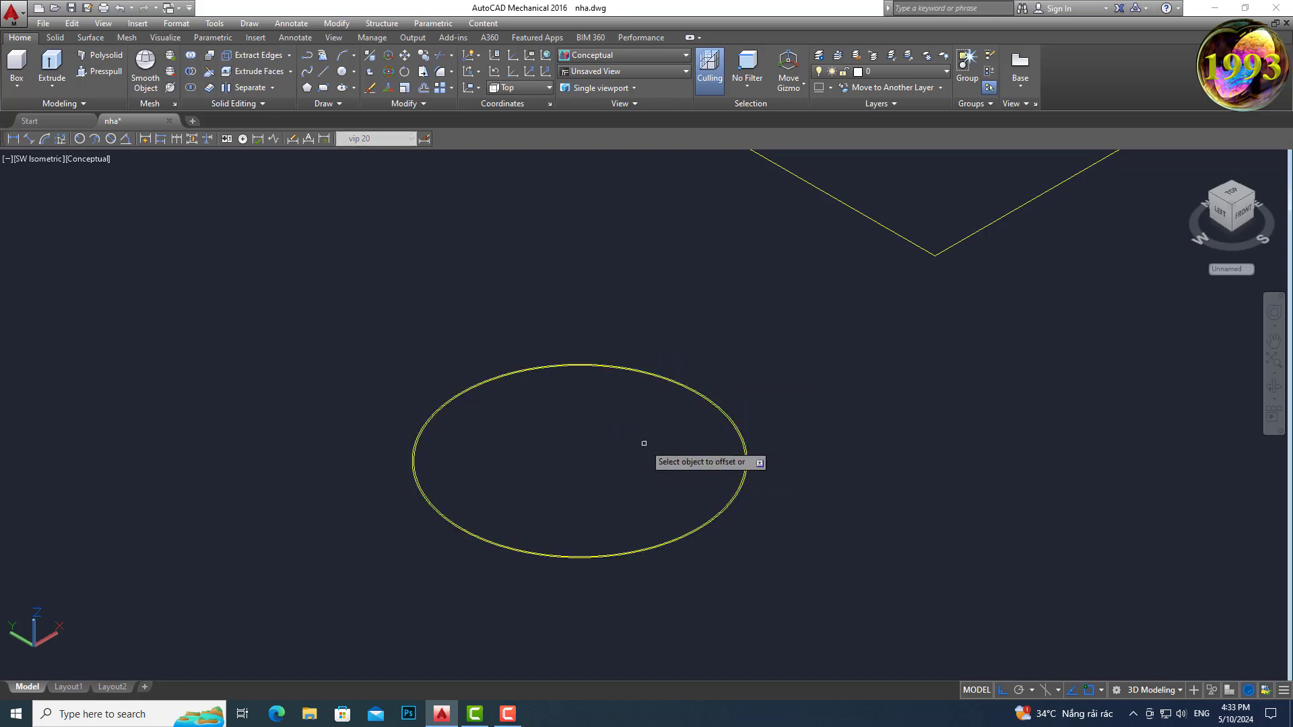
Step: Offset the parallelogram flange outline to one side
middle_click_drag(846, 276, 718, 475)
left_click(744, 418)
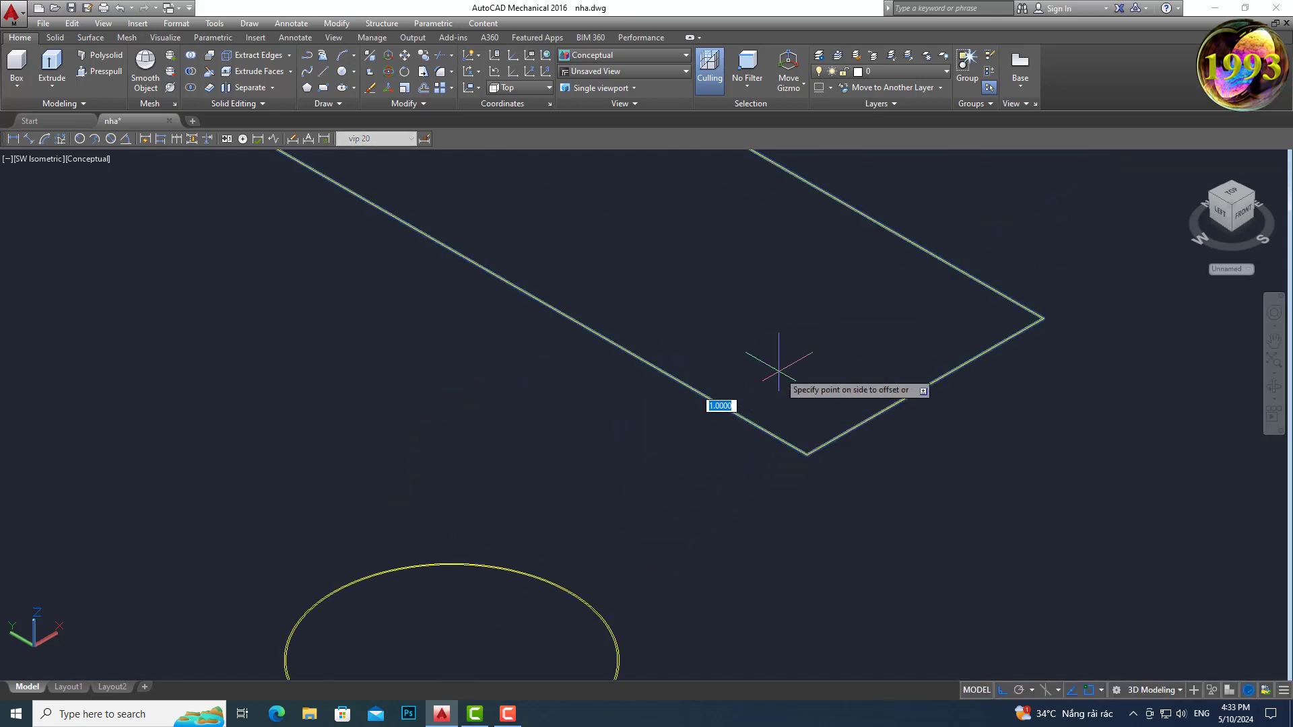
left_click(797, 337)
scroll(796, 337, "down", 4)
scroll(795, 333, "down", 3)
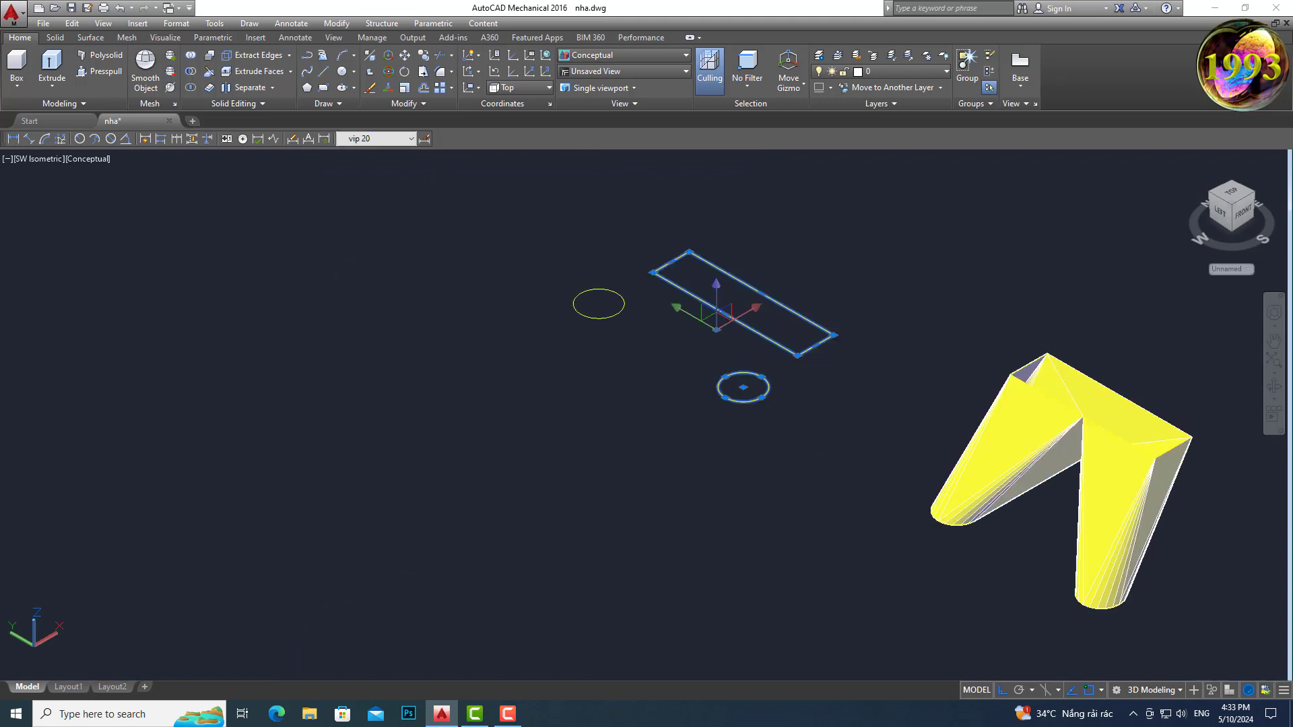
Step: Extrude the rectangle and circle into a thin slab and short disc
type("xt")
key("Return")
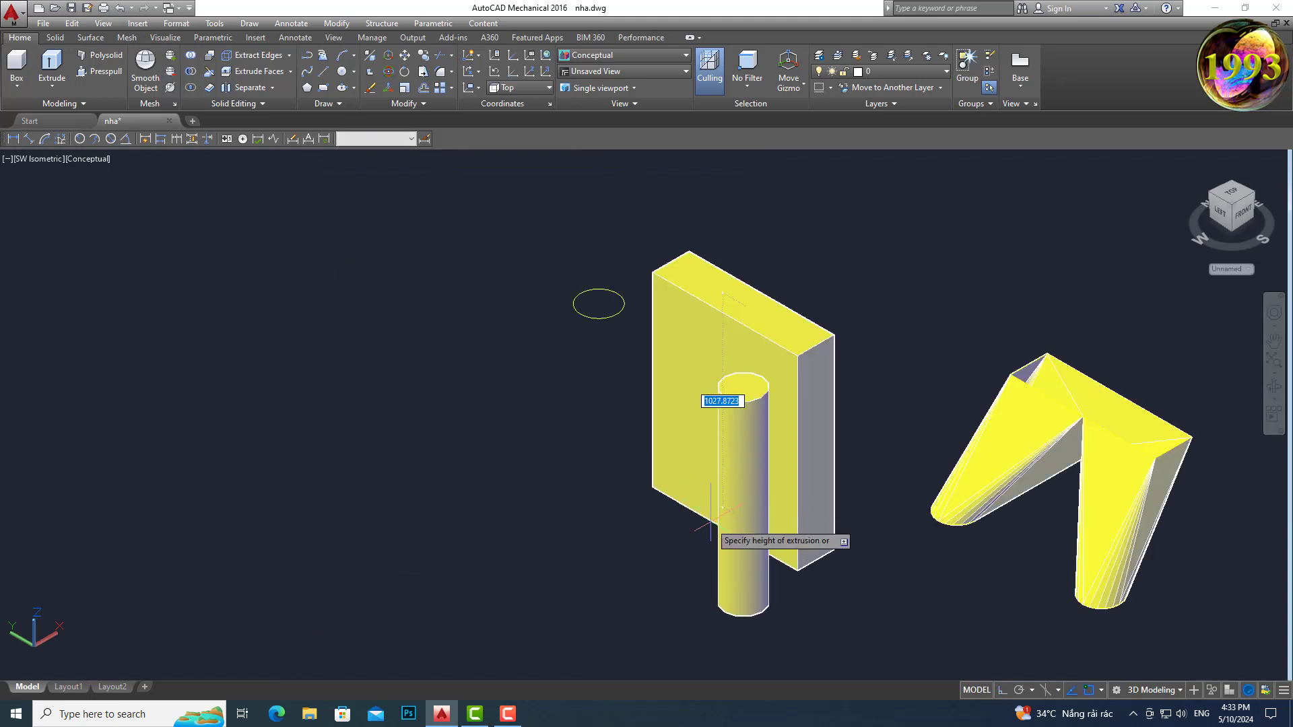
key("Return")
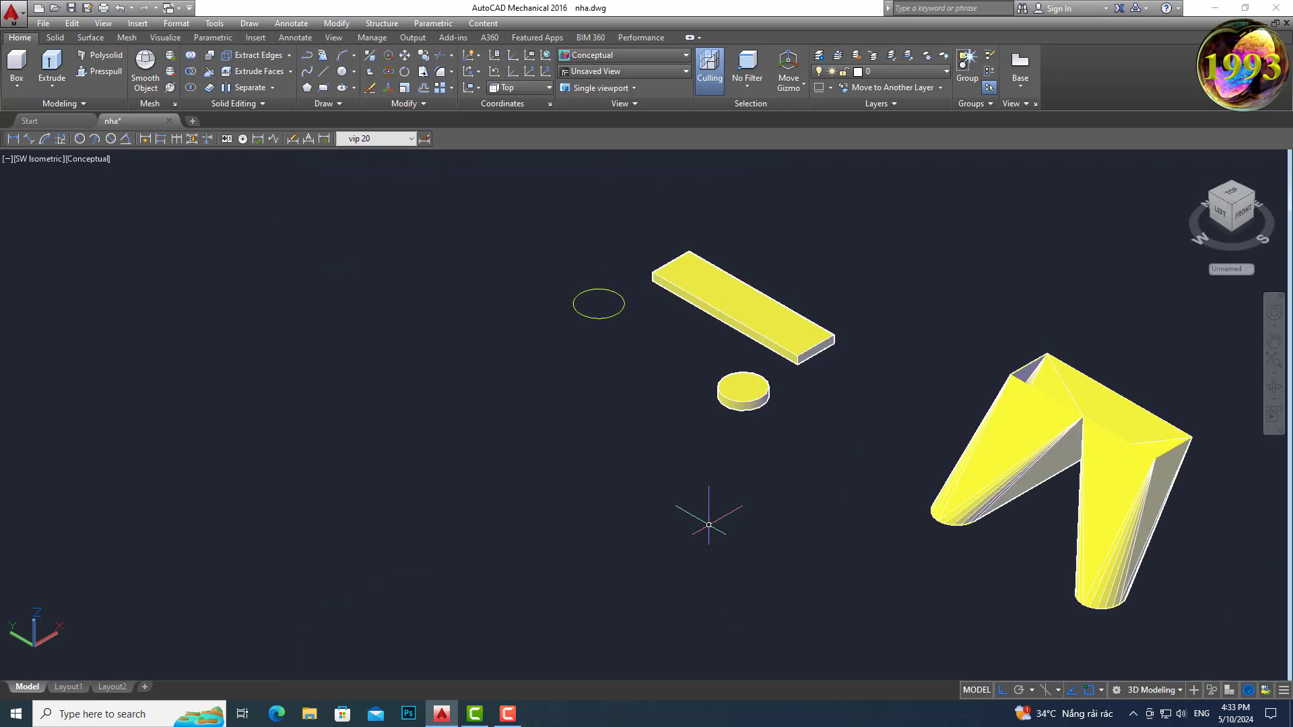
Step: Switch the viewport to the 2D Wireframe visual style
left_click(88, 159)
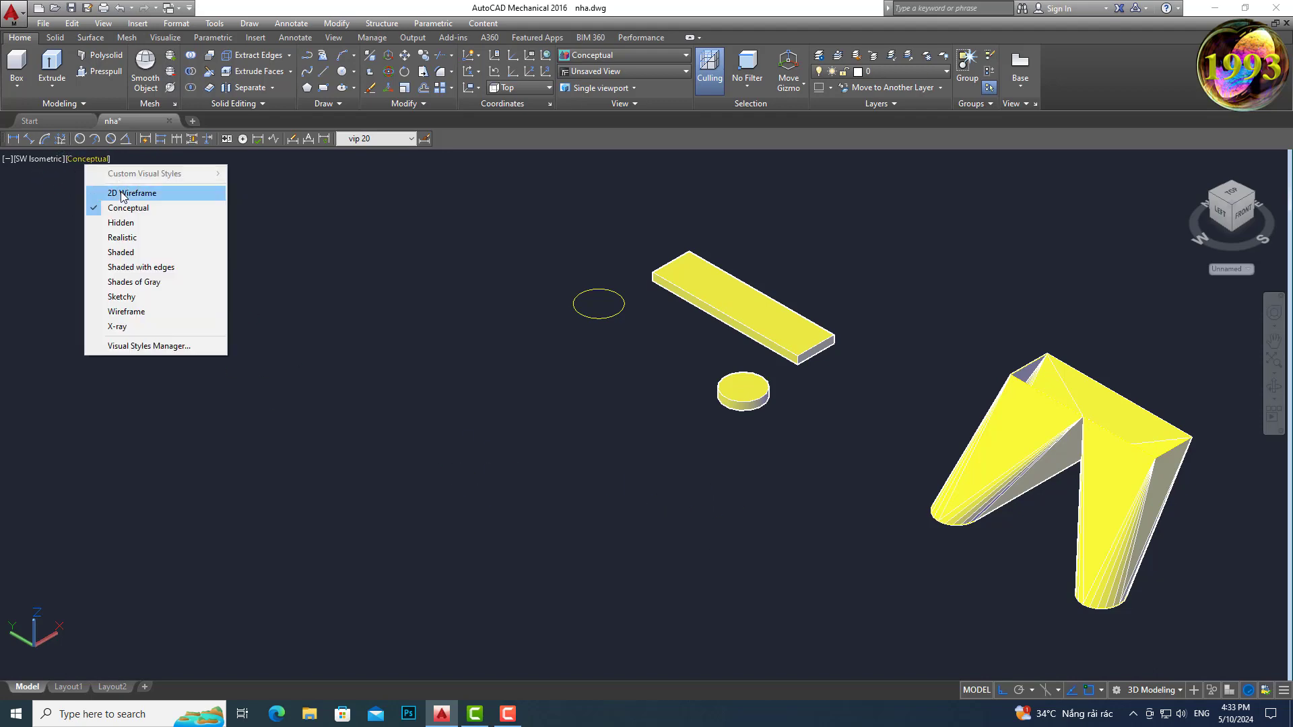
left_click(101, 190)
scroll(774, 364, "up", 8)
mouse_move(852, 618)
middle_mouse_down()
mouse_move(730, 601)
mouse_move(736, 505)
middle_mouse_up()
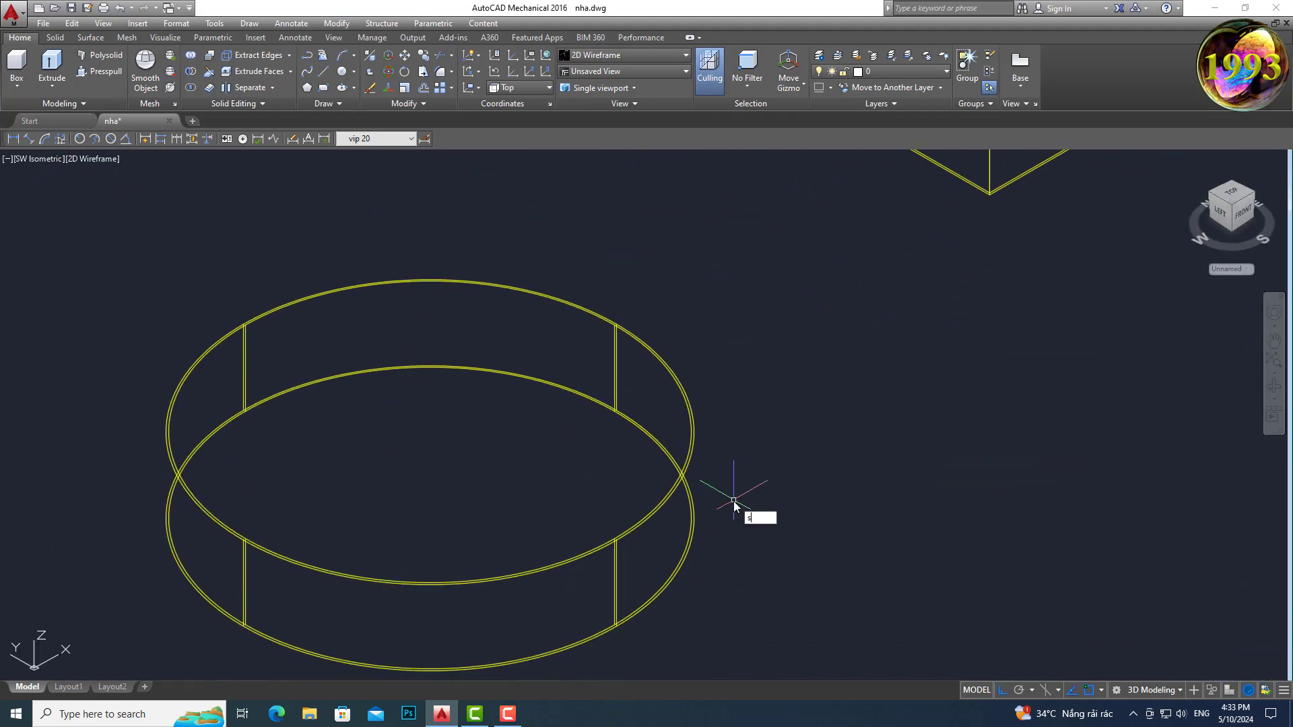
Step: Start UNION and select the ring disc and the flange slab
type("uni")
key("Return")
scroll(684, 478, "down", 5)
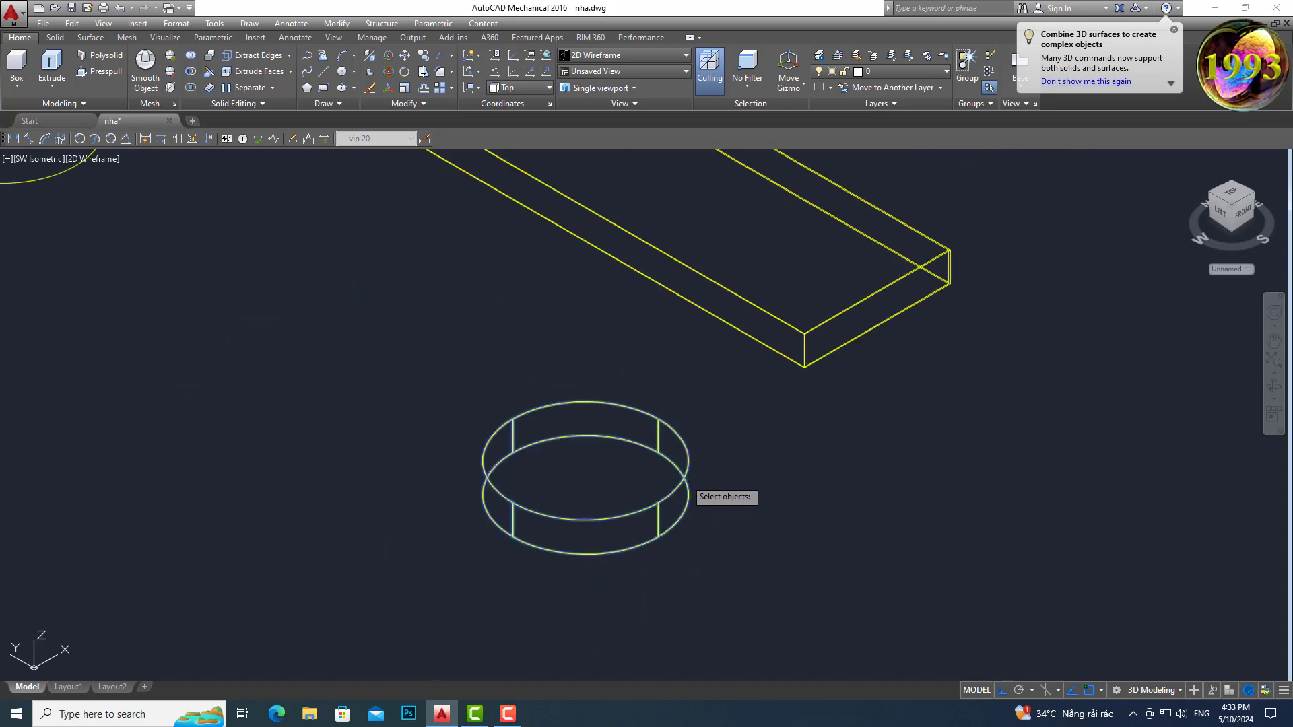
left_click(736, 548)
left_click(606, 479)
scroll(831, 316, "up", 5)
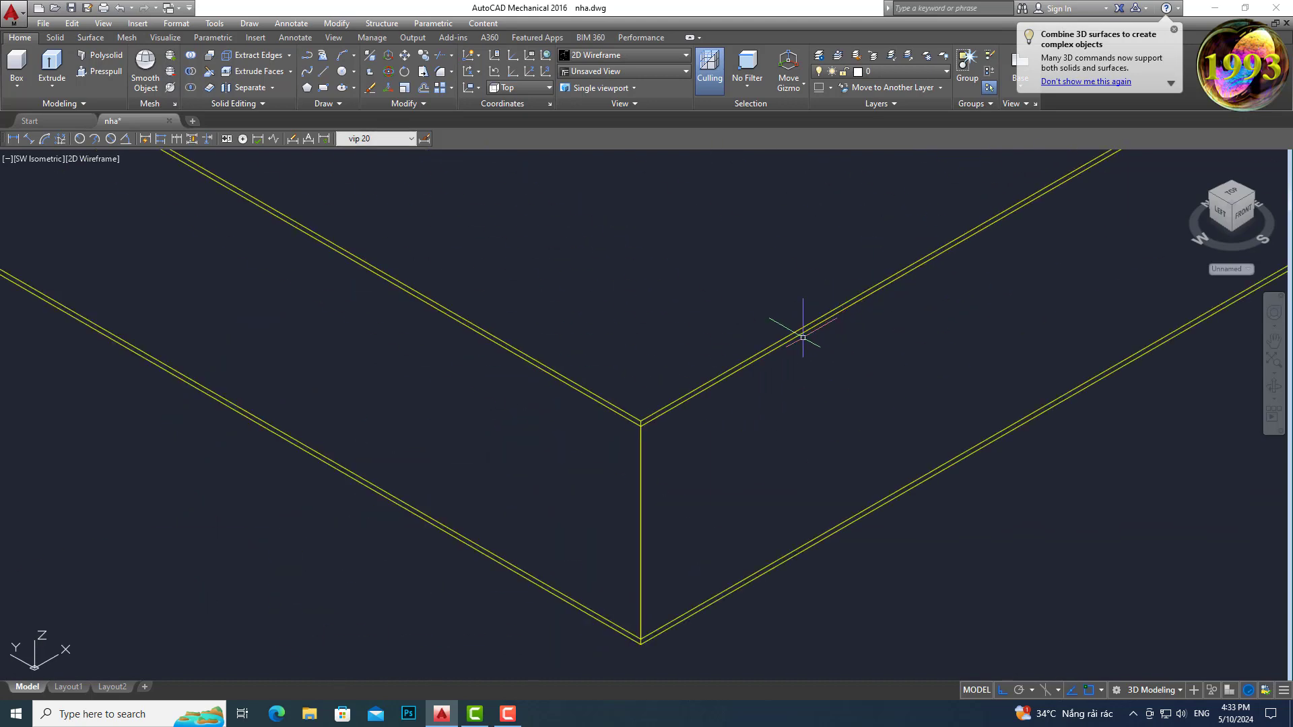
left_click(802, 335)
scroll(808, 390, "down", 5)
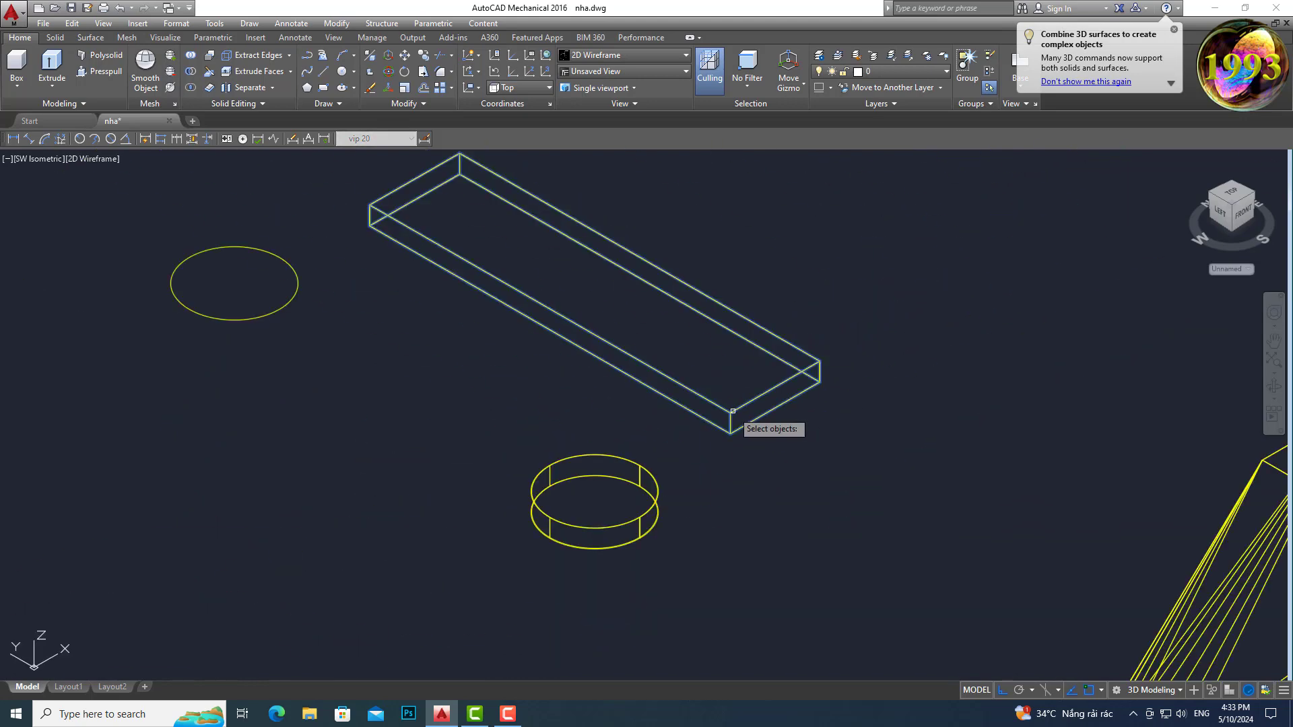
Step: Window-select the flange slab and confirm joining it with the ring
left_click(858, 403)
left_click(410, 214)
key("Return")
scroll(365, 192, "down", 5)
scroll(365, 192, "up", 2)
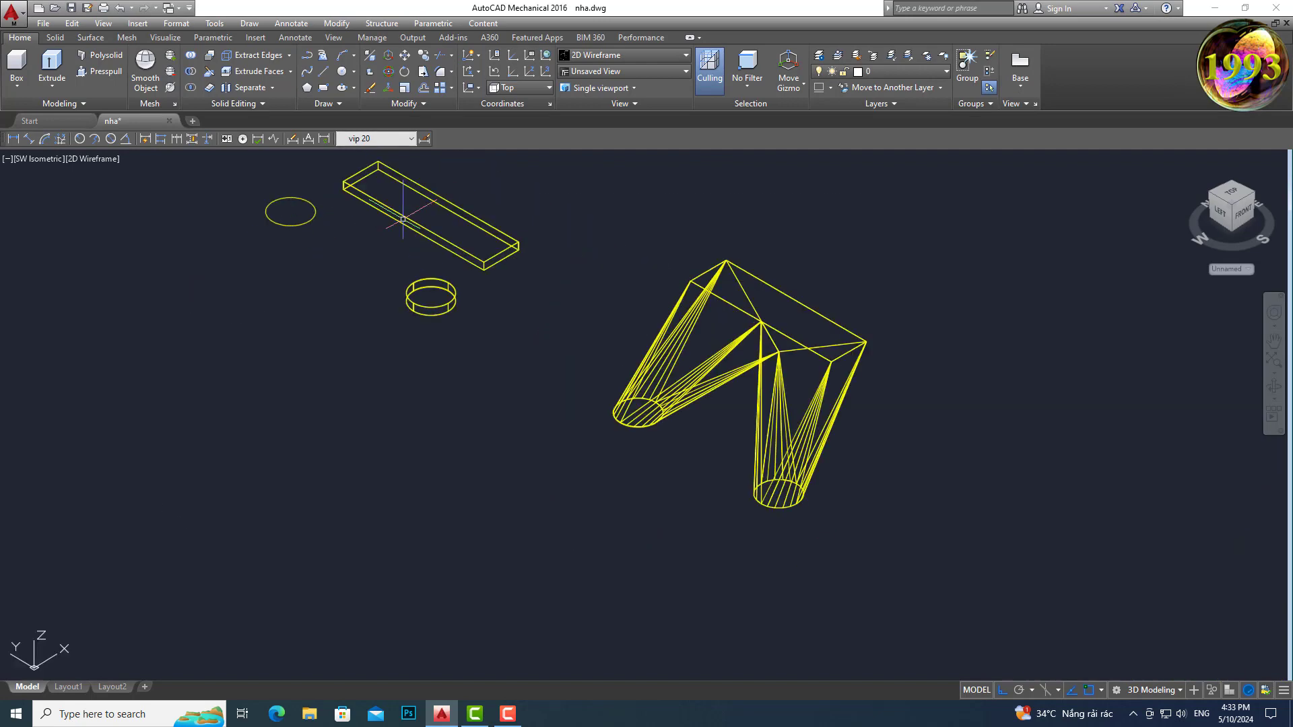
Step: Move the flange slab from its tip onto the duct's top vertex
left_click(529, 214)
left_click(488, 281)
scroll(482, 276, "up", 5)
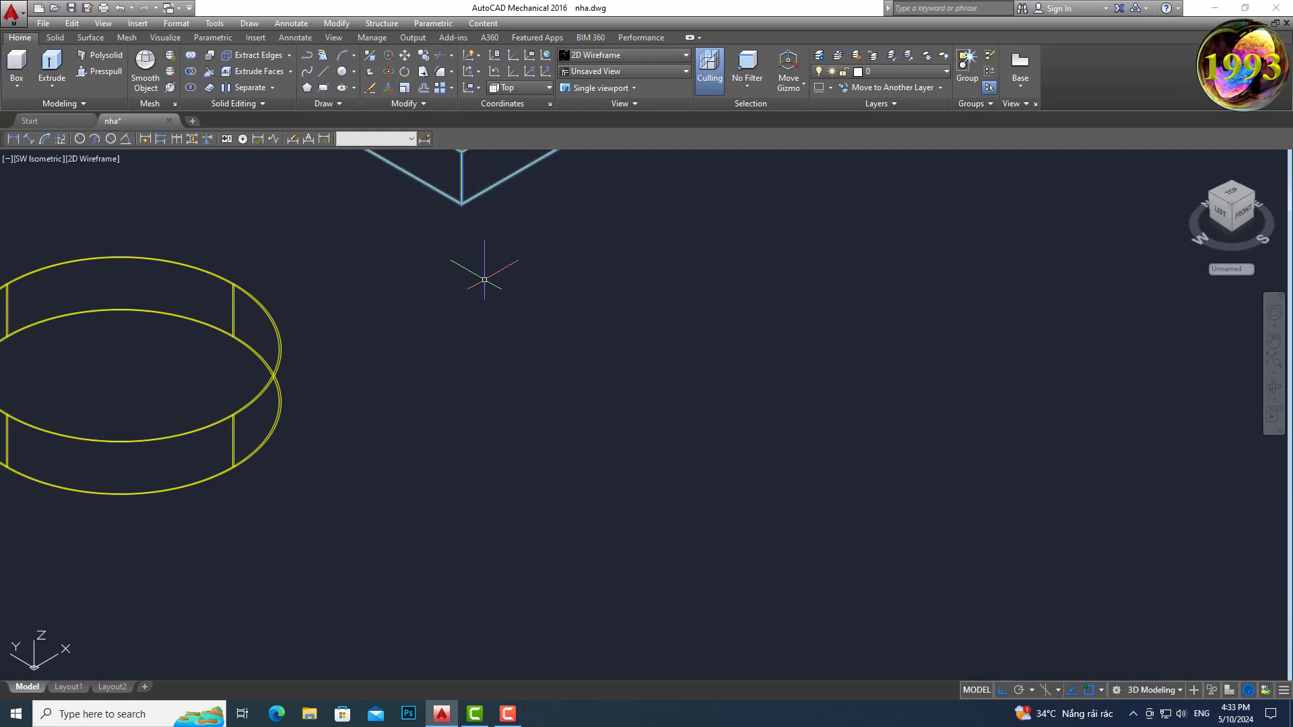
scroll(464, 330, "up", 3)
key("Return")
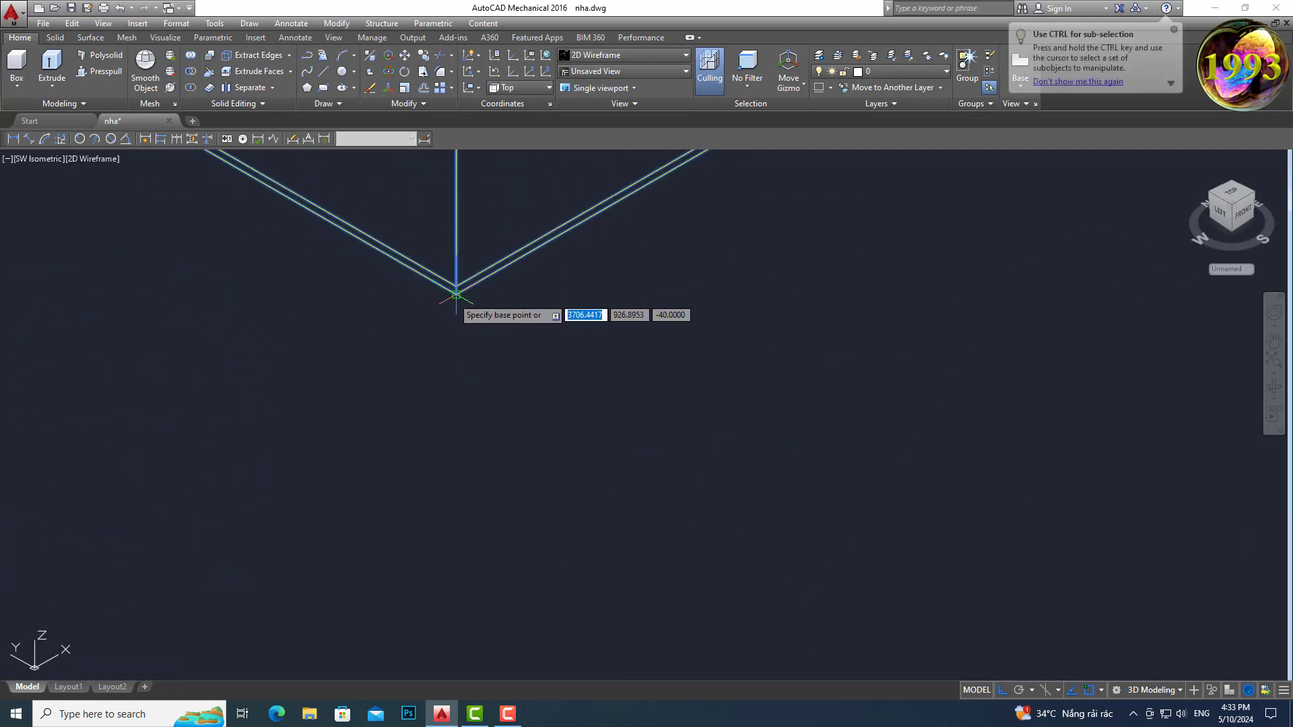
left_click(447, 303)
scroll(448, 303, "down", 5)
scroll(1017, 415, "up", 4)
scroll(1016, 415, "up", 4)
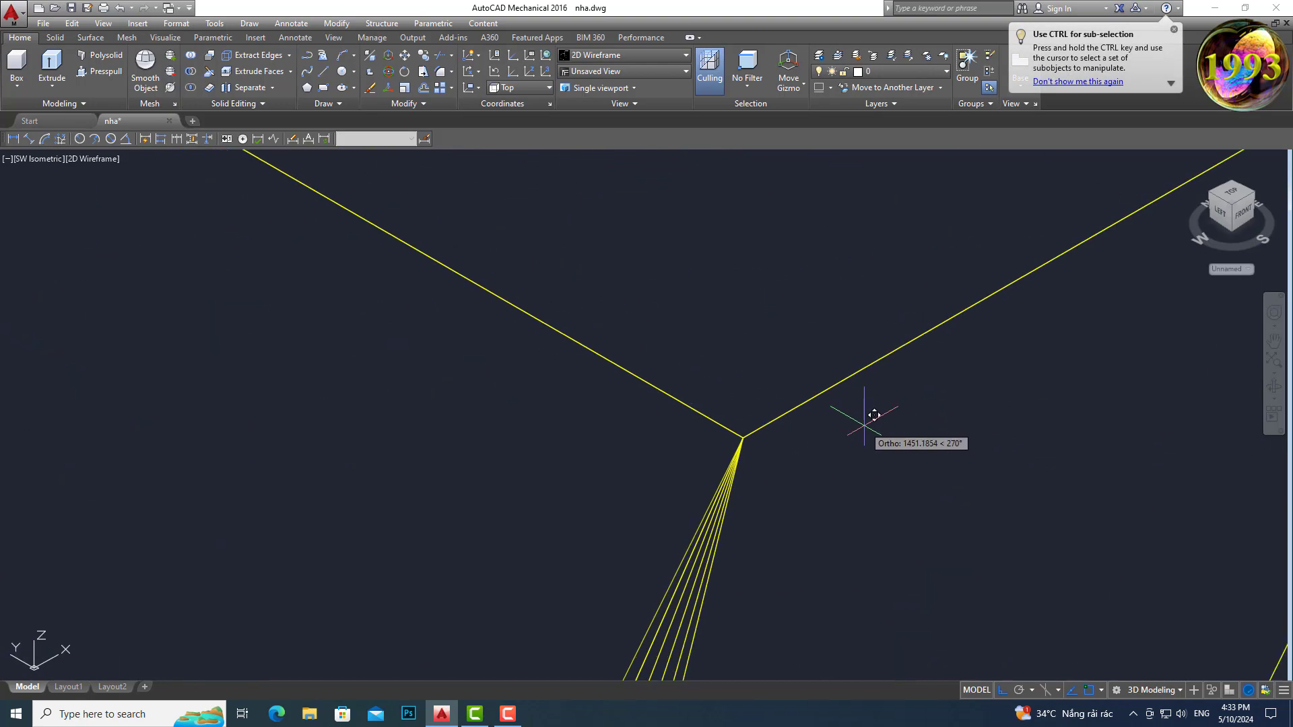
left_click(743, 432)
scroll(804, 374, "down", 4)
scroll(804, 374, "down", 5)
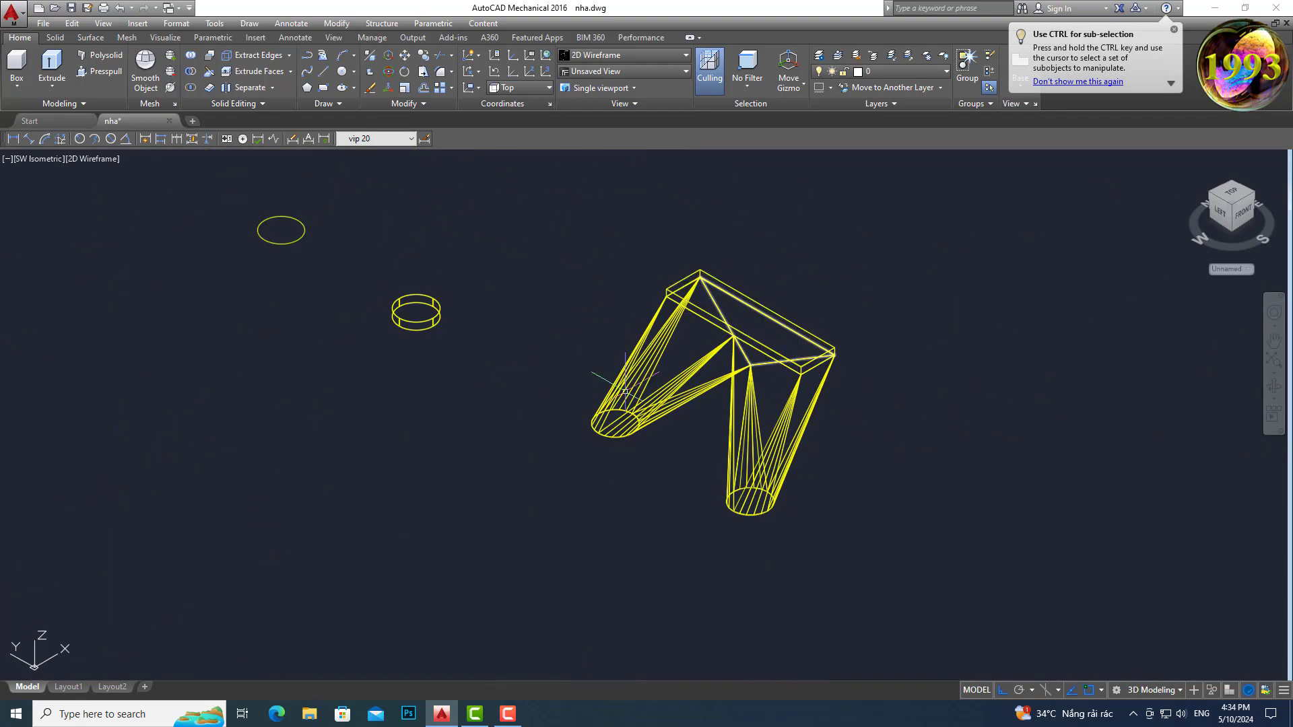
Step: Relocate the small ring from its top centre onto the round leg outlets
left_click(448, 381)
left_click(375, 297)
scroll(411, 312, "up", 4)
scroll(410, 314, "up", 2)
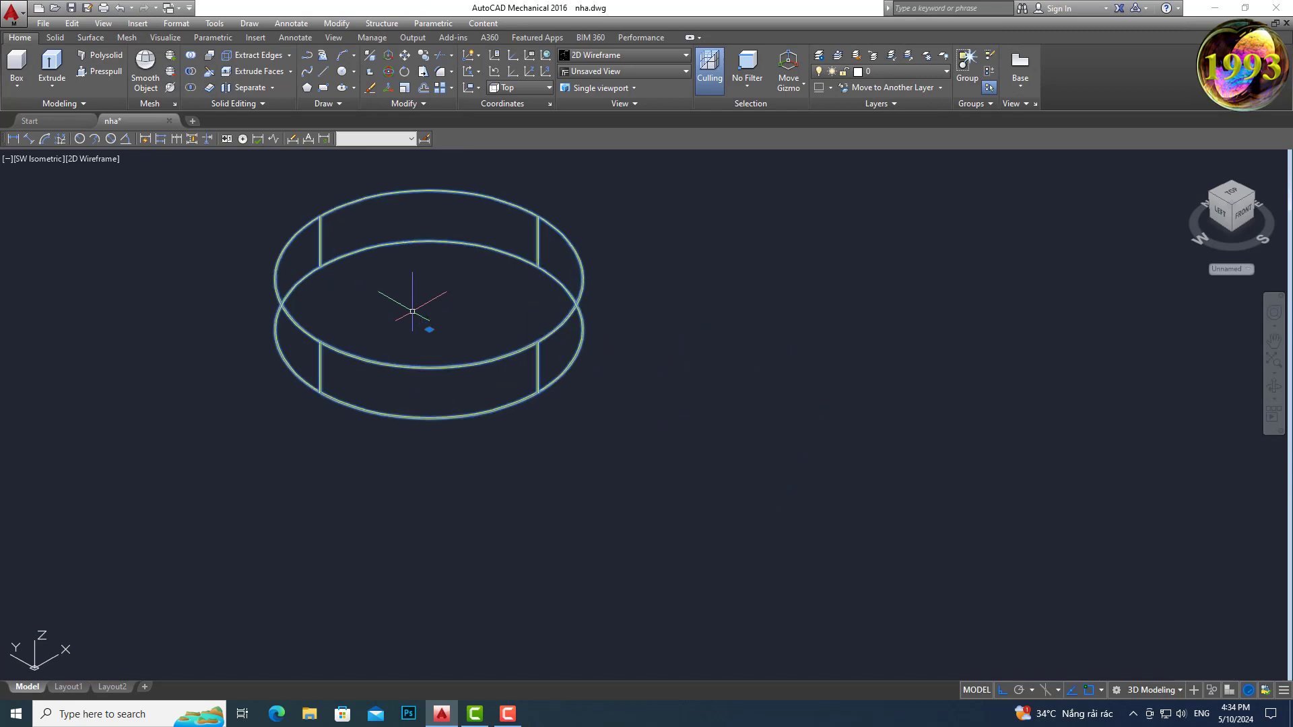
type("o")
key("Return")
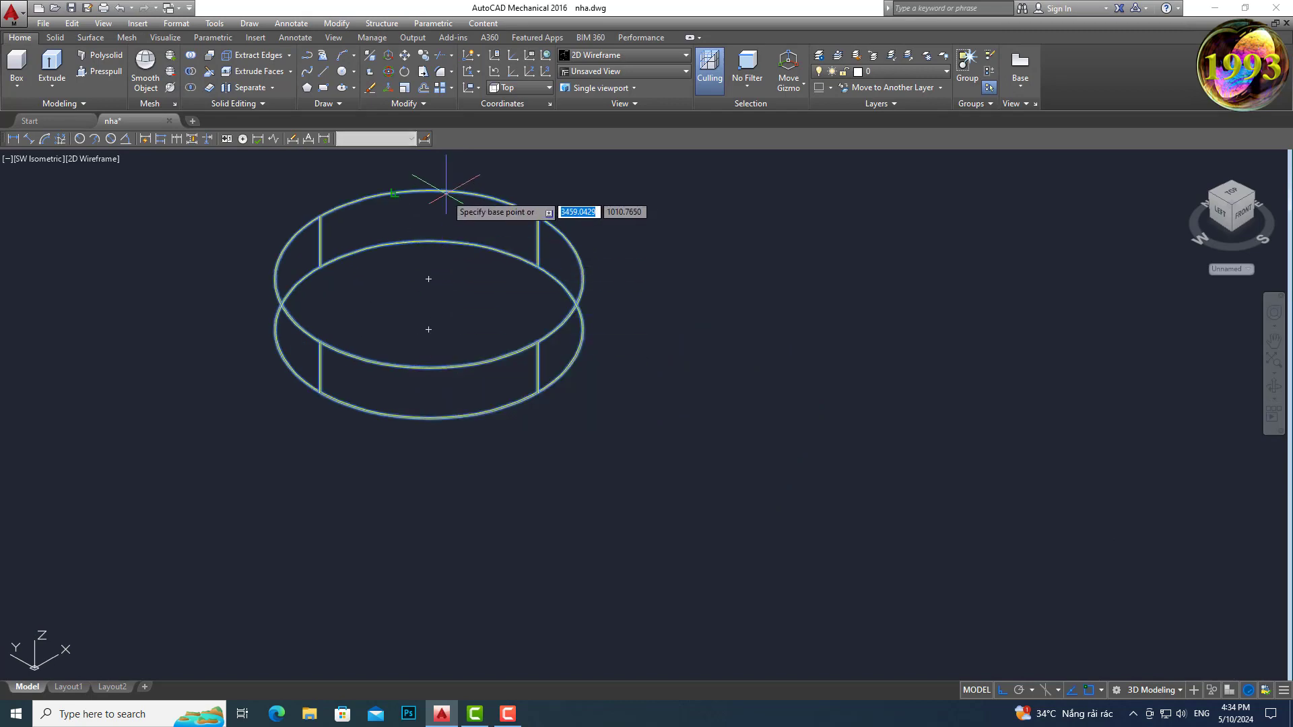
left_click(429, 278)
scroll(429, 279, "down", 3)
scroll(563, 369, "down", 2)
scroll(736, 448, "up", 3)
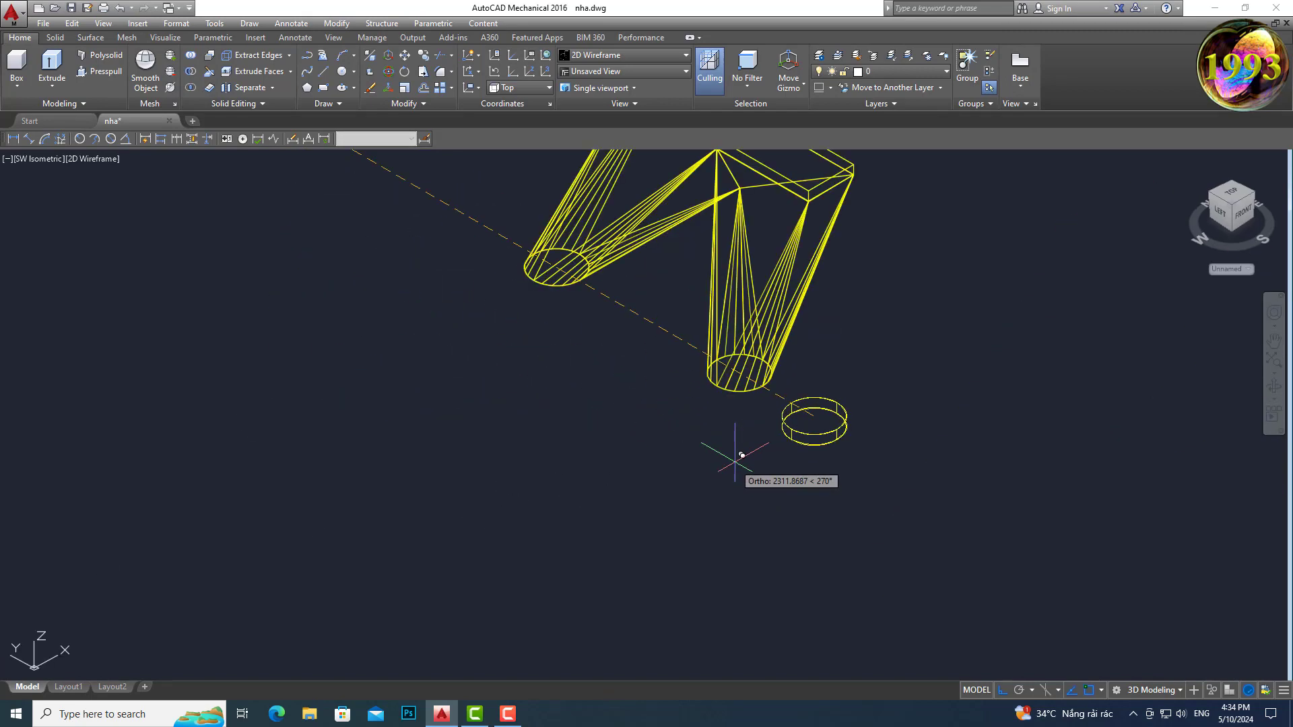
scroll(738, 370, "up", 2)
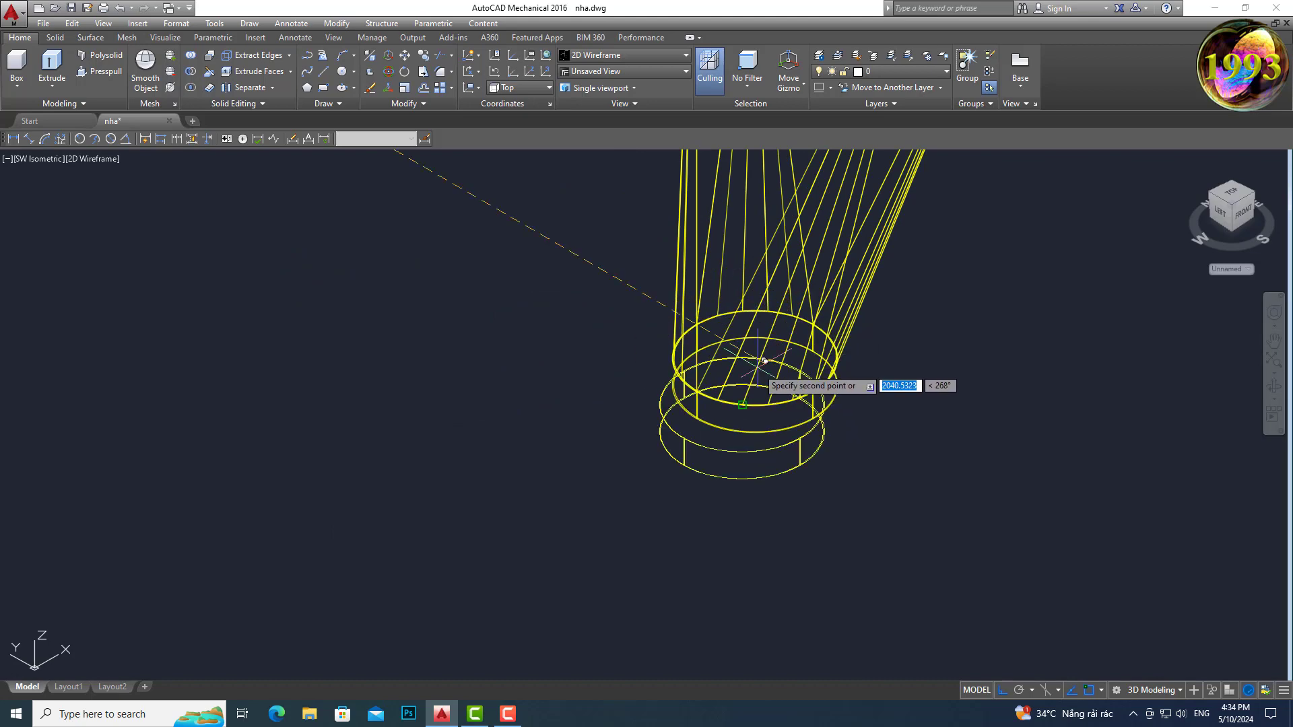
scroll(739, 404, "down", 3)
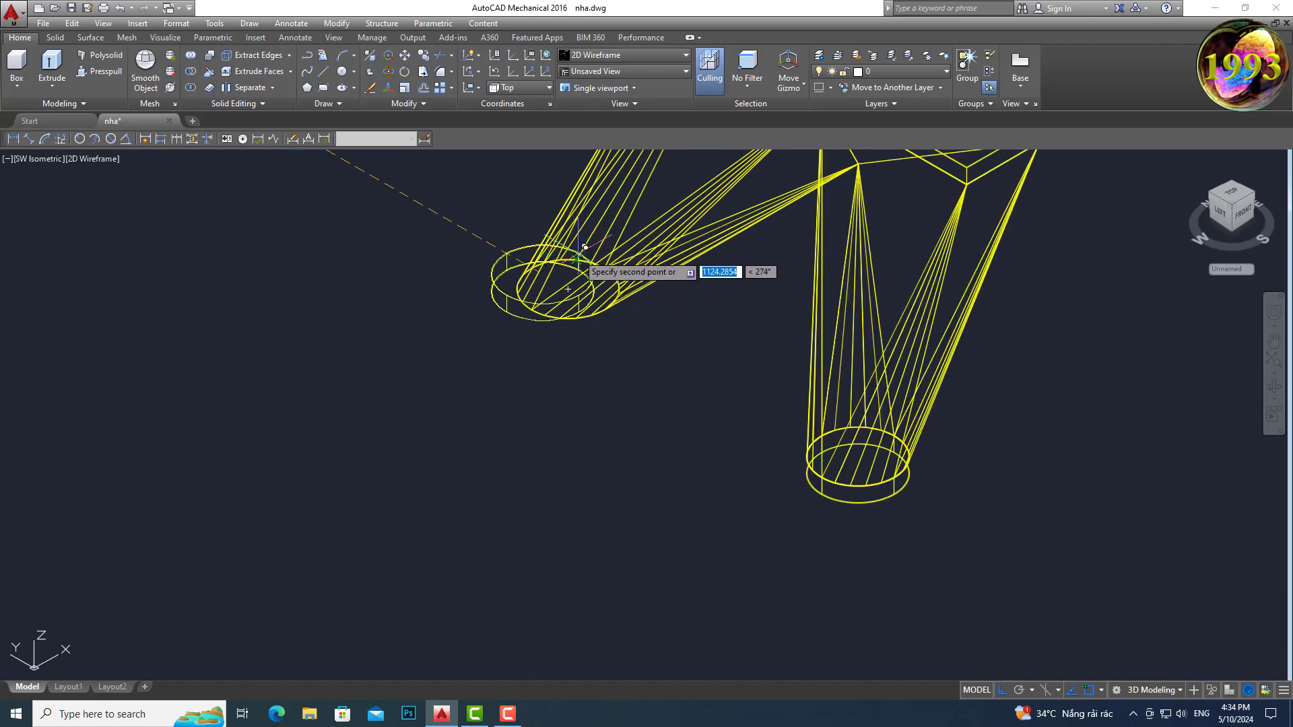
scroll(554, 361, "down", 4)
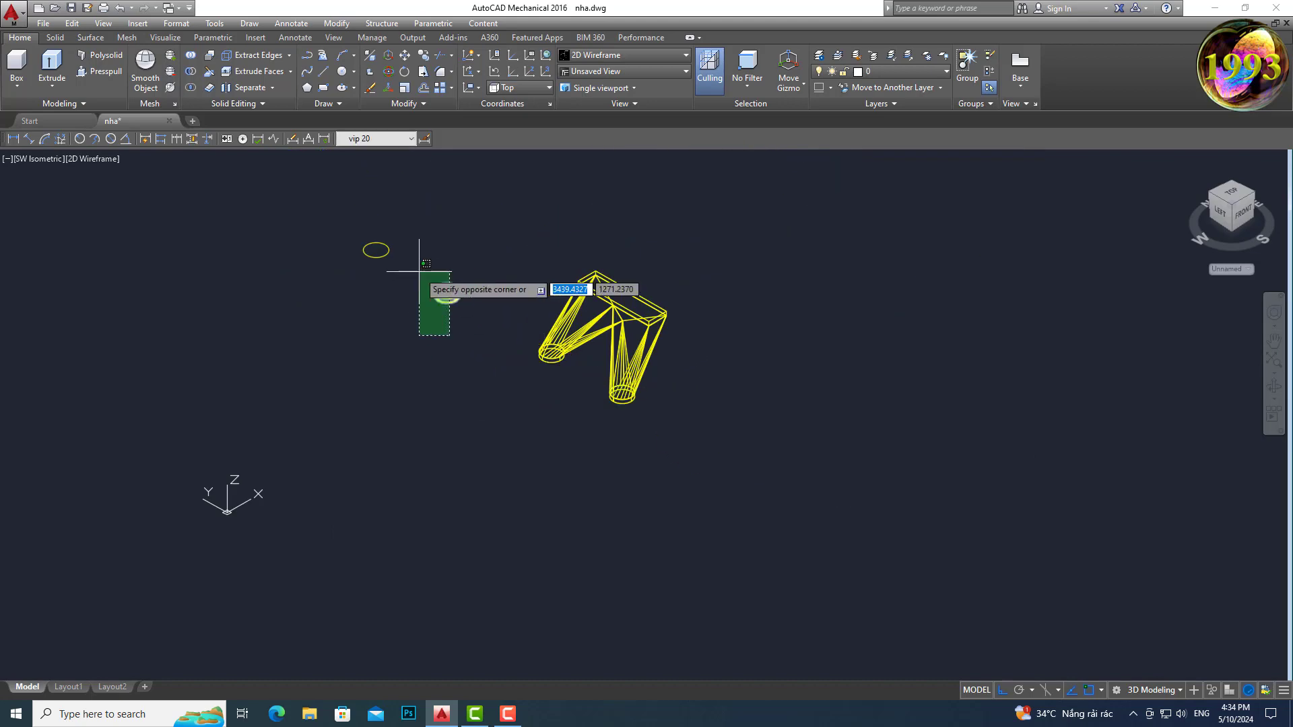
scroll(627, 391, "up", 5)
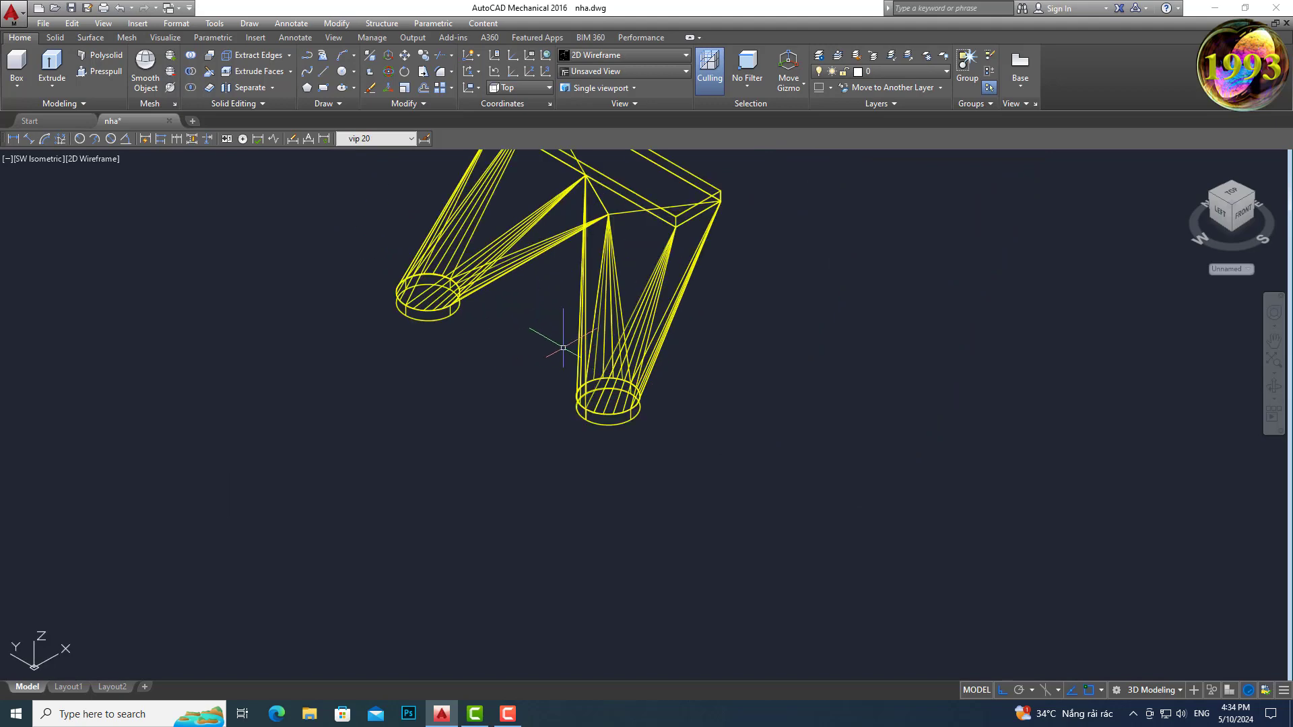
scroll(24, 220, "down", 1)
left_click(93, 161)
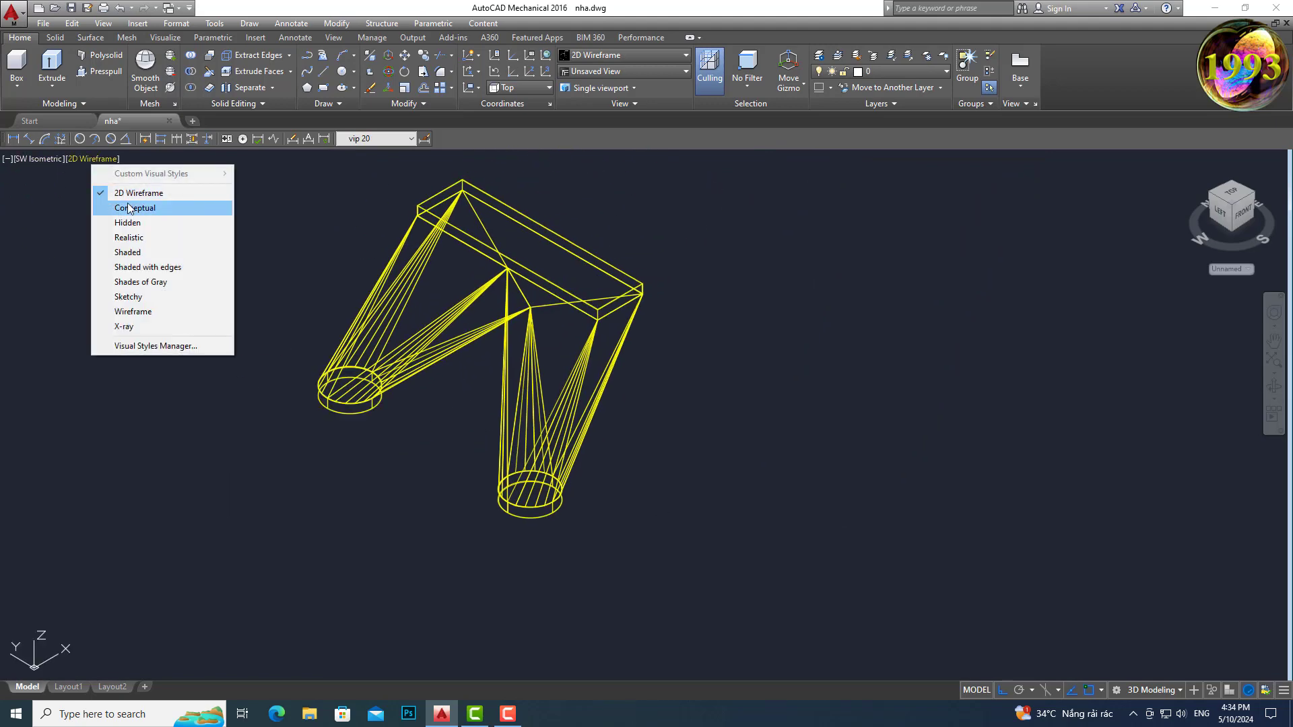
Step: Apply Conceptual shading and recentre the duct with more screen room
left_click(130, 209)
middle_click_drag(382, 287, 569, 387)
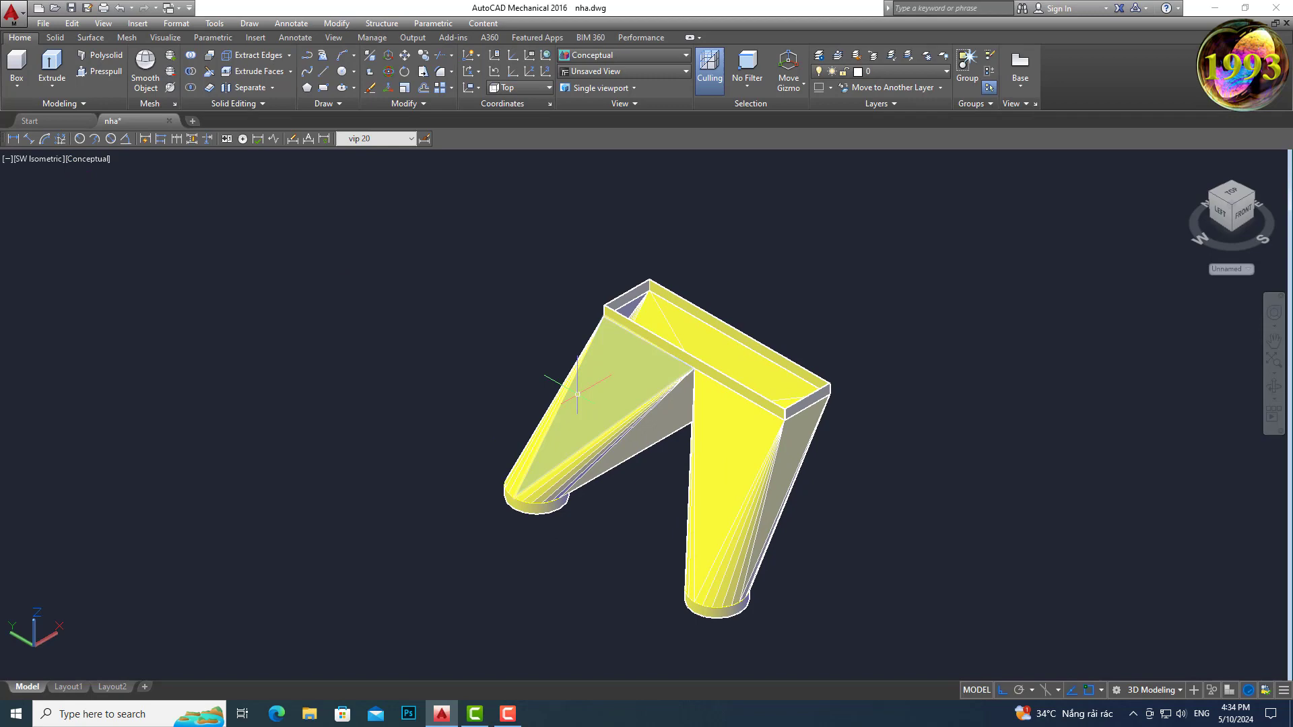
left_click(691, 36)
left_click(691, 36)
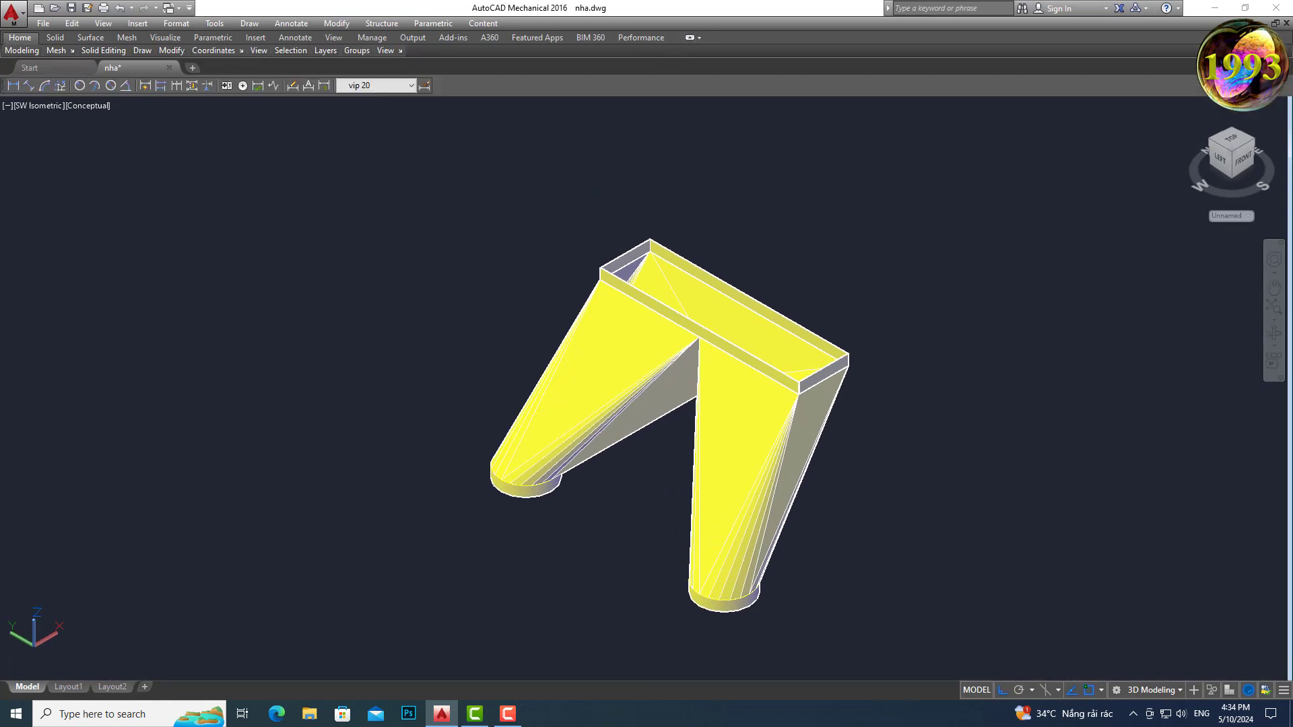
Step: Zoom out and look at the duct from the Top view
scroll(764, 290, "up", 2)
scroll(763, 291, "down", 1)
scroll(842, 337, "down", 1)
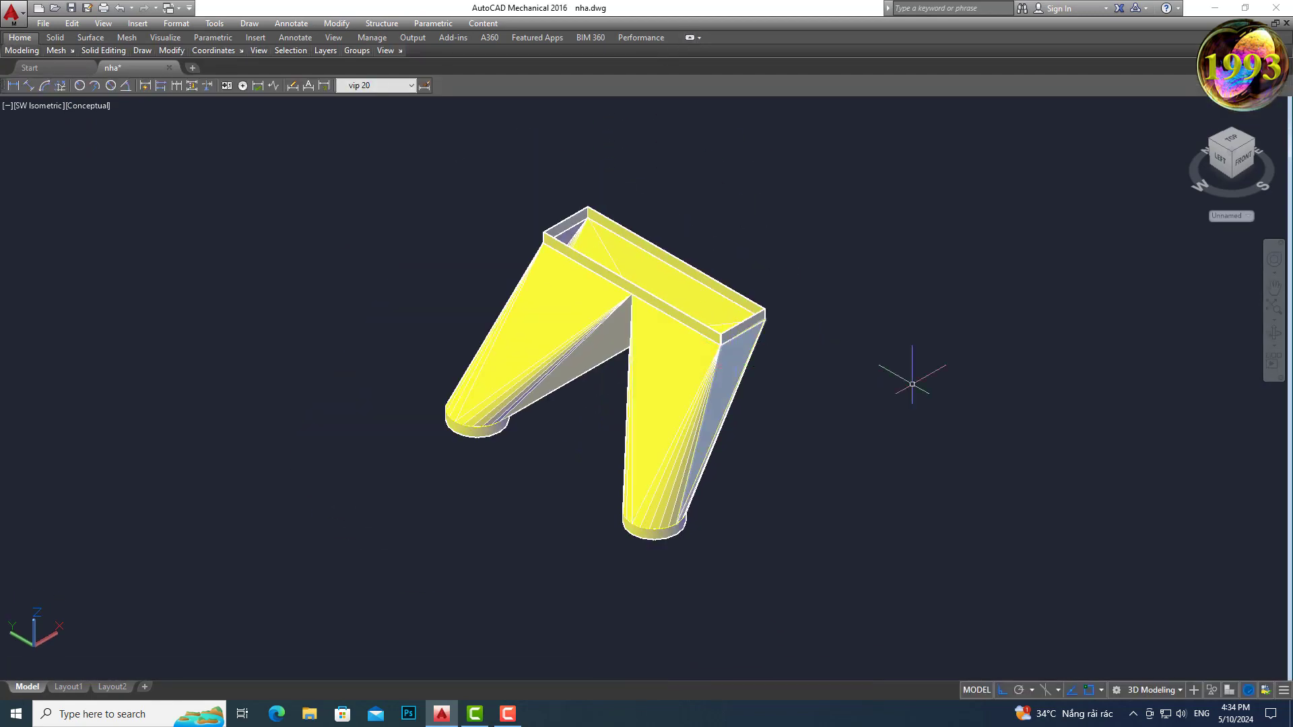
scroll(529, 404, "down", 2)
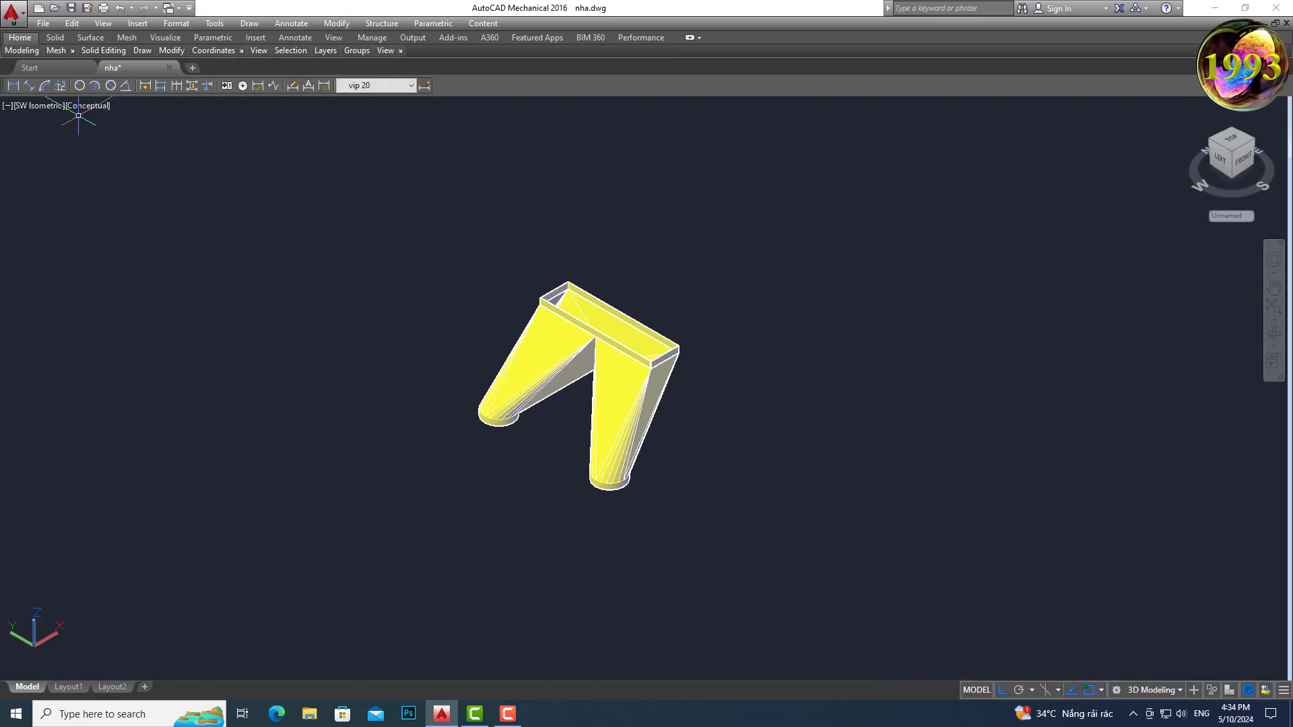
left_click(40, 105)
left_click(58, 138)
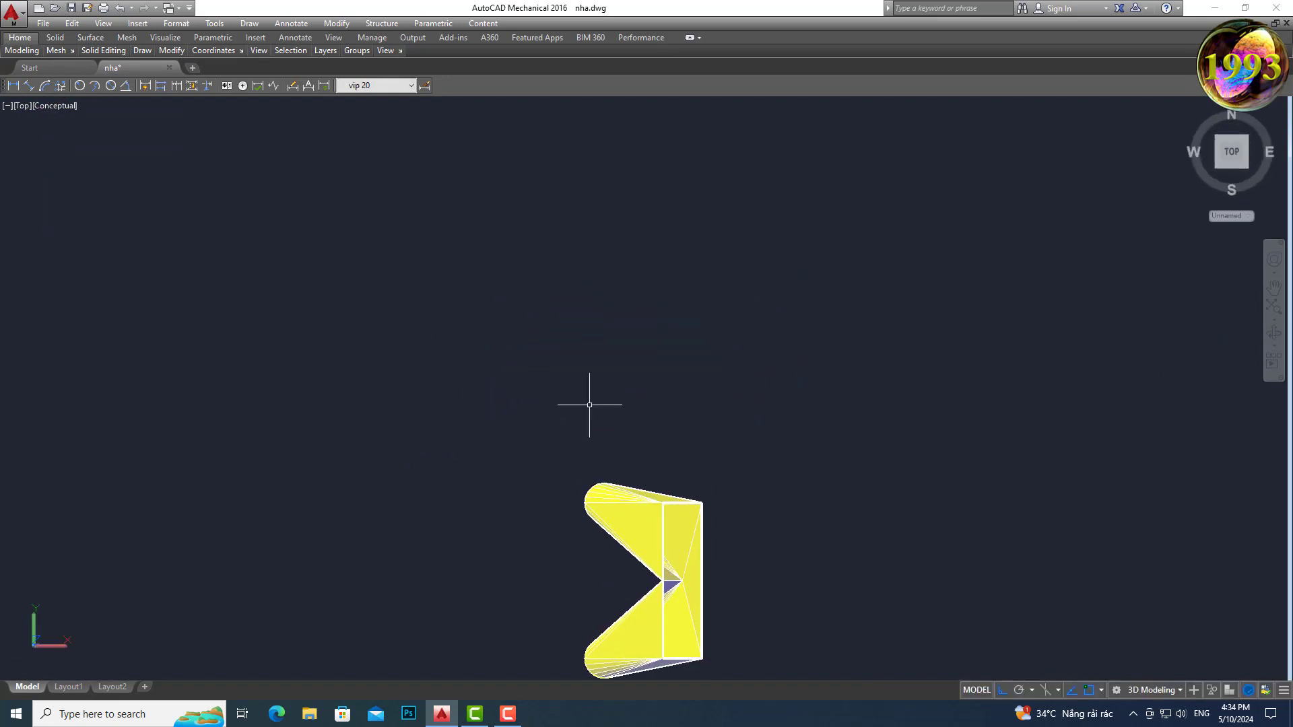
Step: Switch to the Left view and centre the duct
scroll(623, 418, "up", 3)
scroll(634, 438, "down", 2)
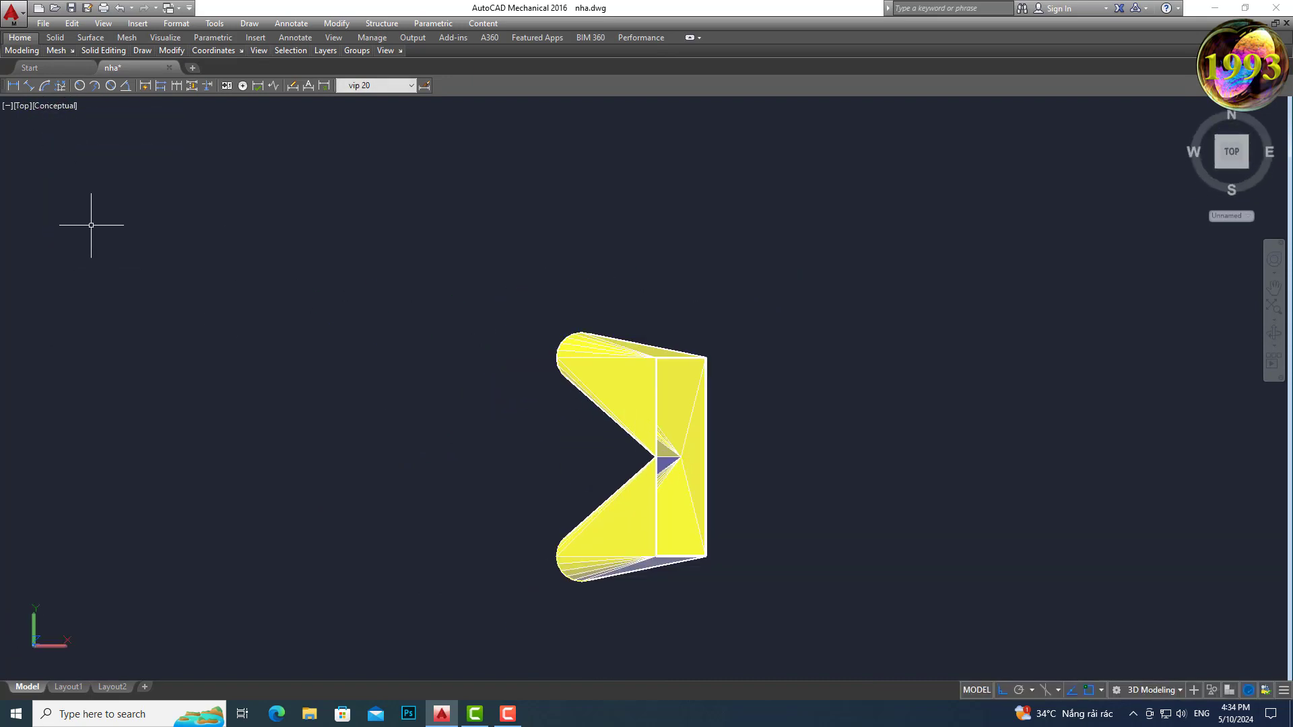
left_click(24, 106)
left_click(46, 170)
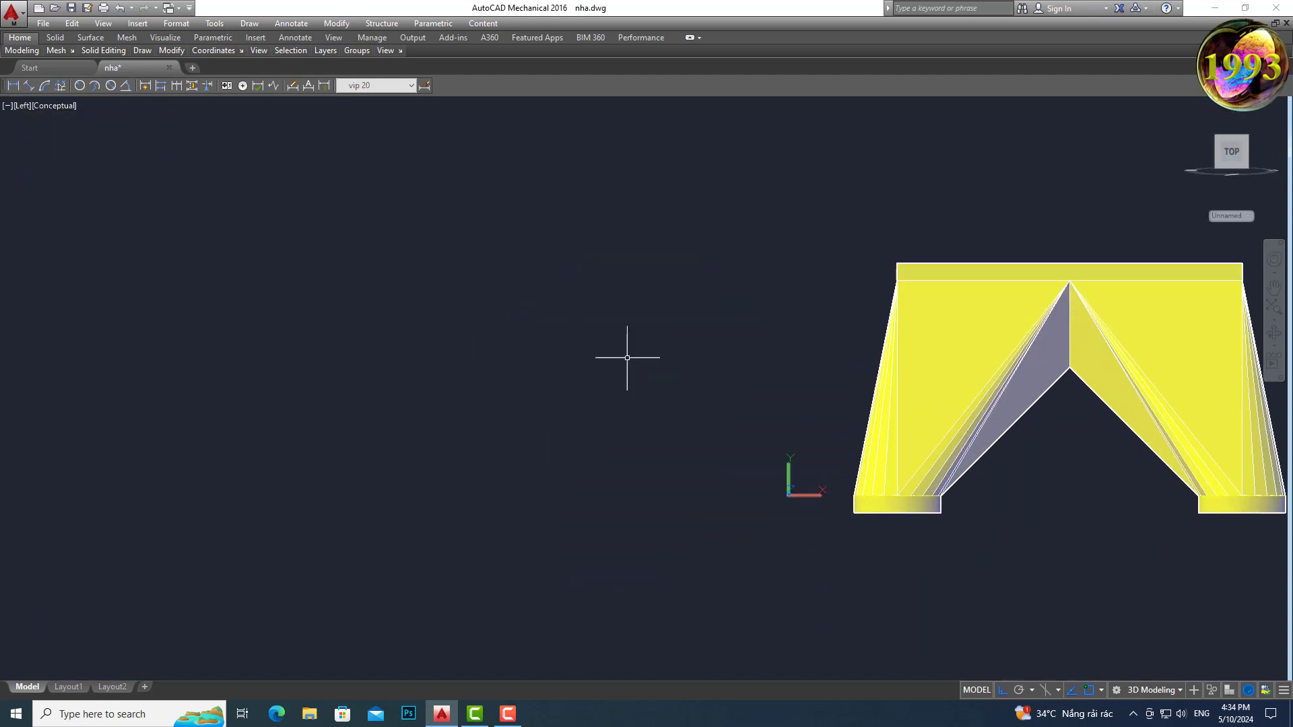
middle_click_drag(614, 375, 557, 439)
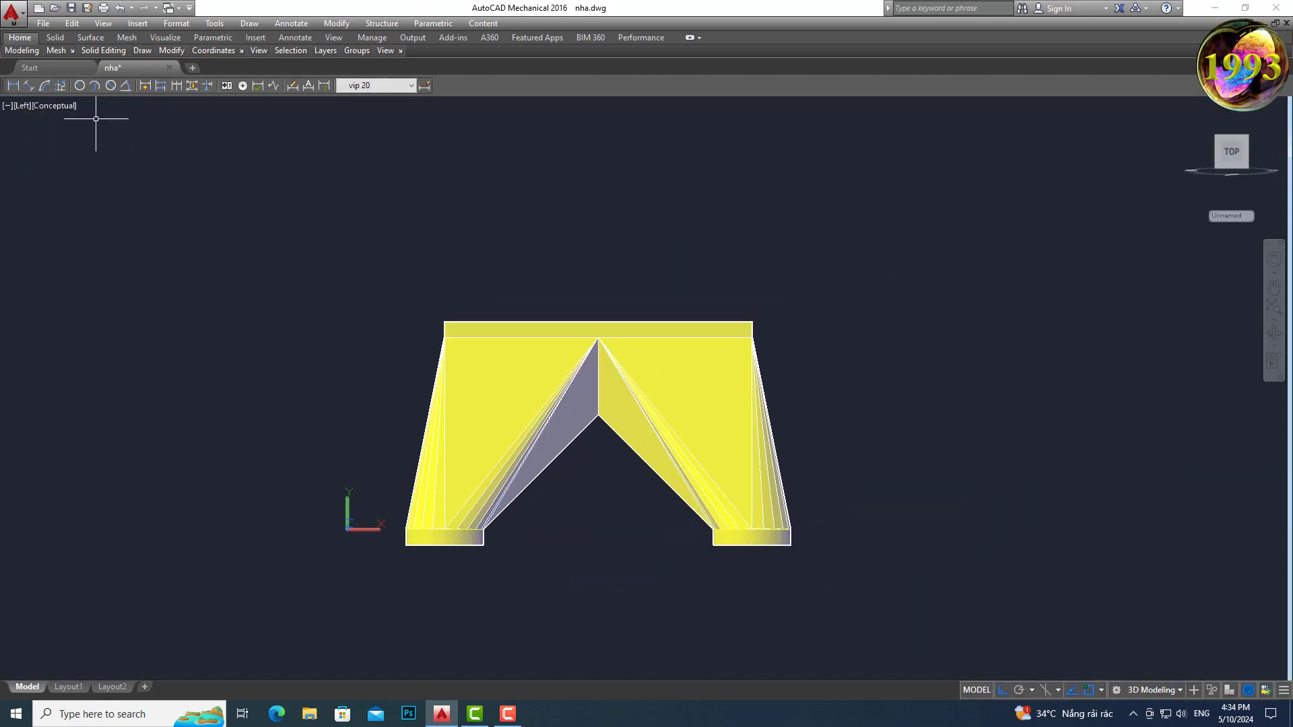
Step: Show the duct in the Hidden visual style
left_click(67, 106)
left_click(99, 156)
left_click(50, 105)
left_click(74, 165)
scroll(346, 237, "down", 2)
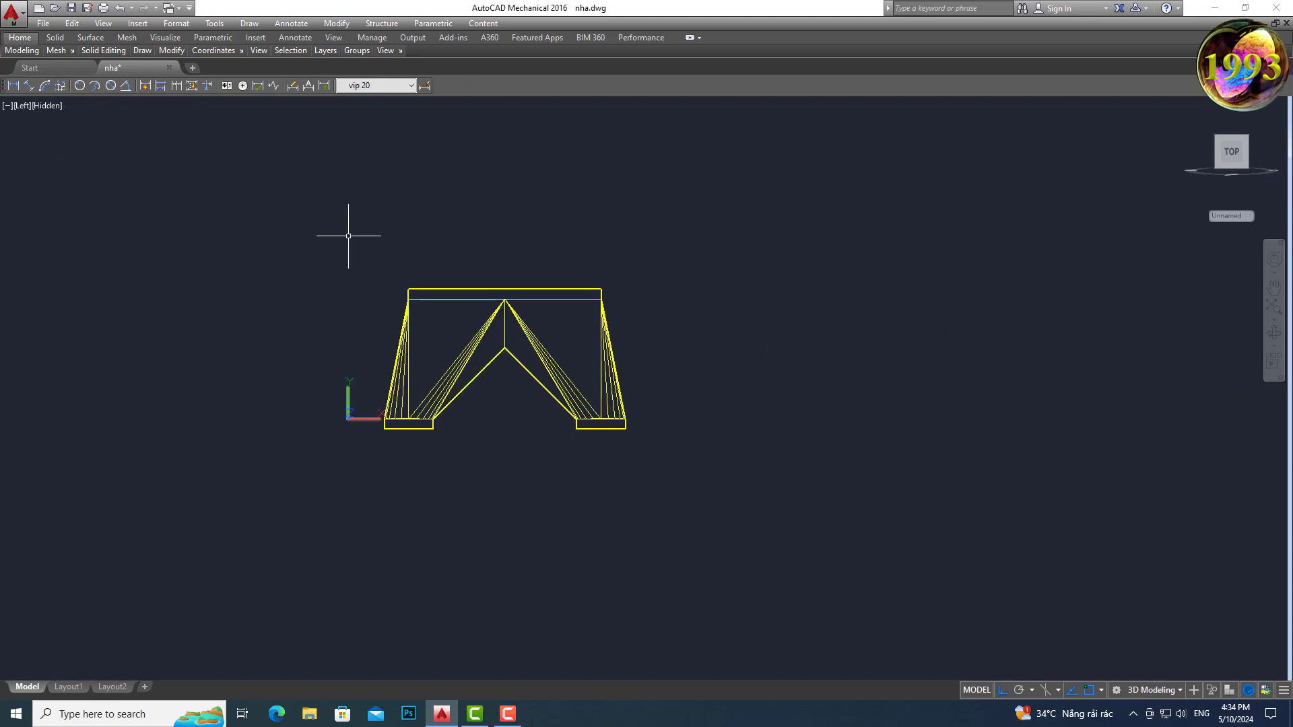
Step: Switch to the Front view and recentre the duct
left_click(21, 106)
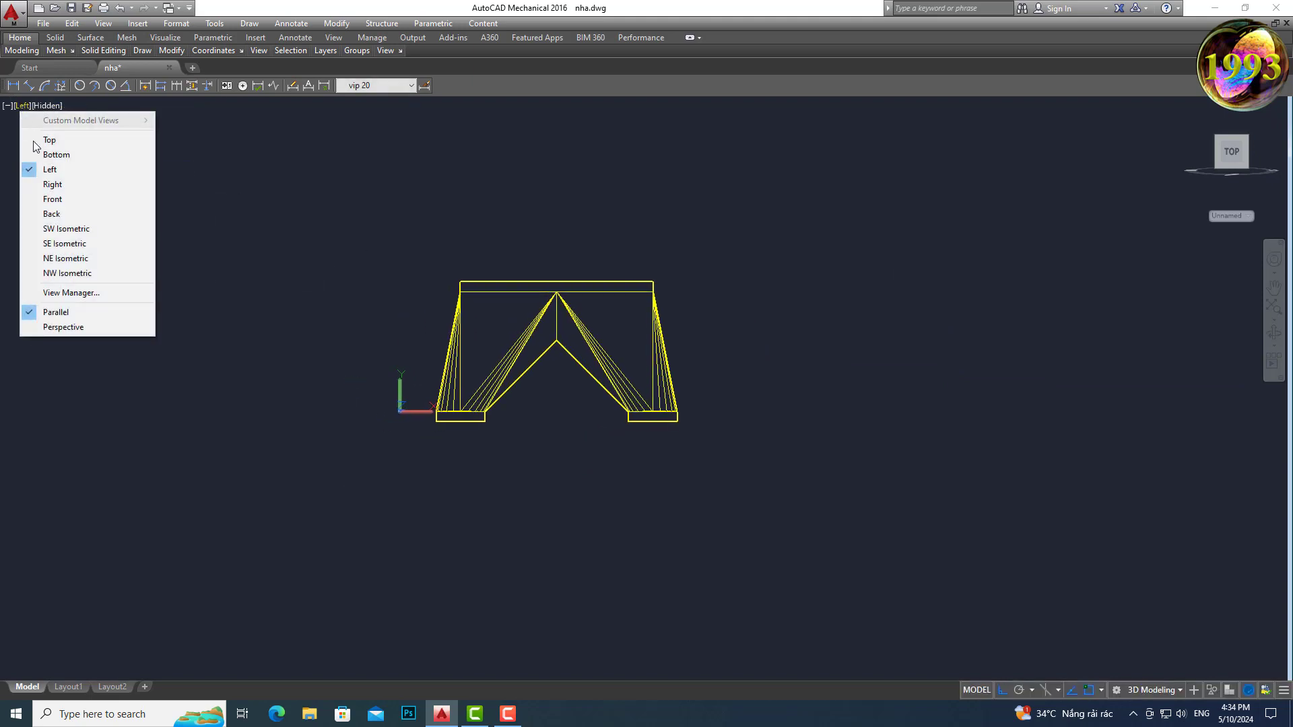
left_click(50, 199)
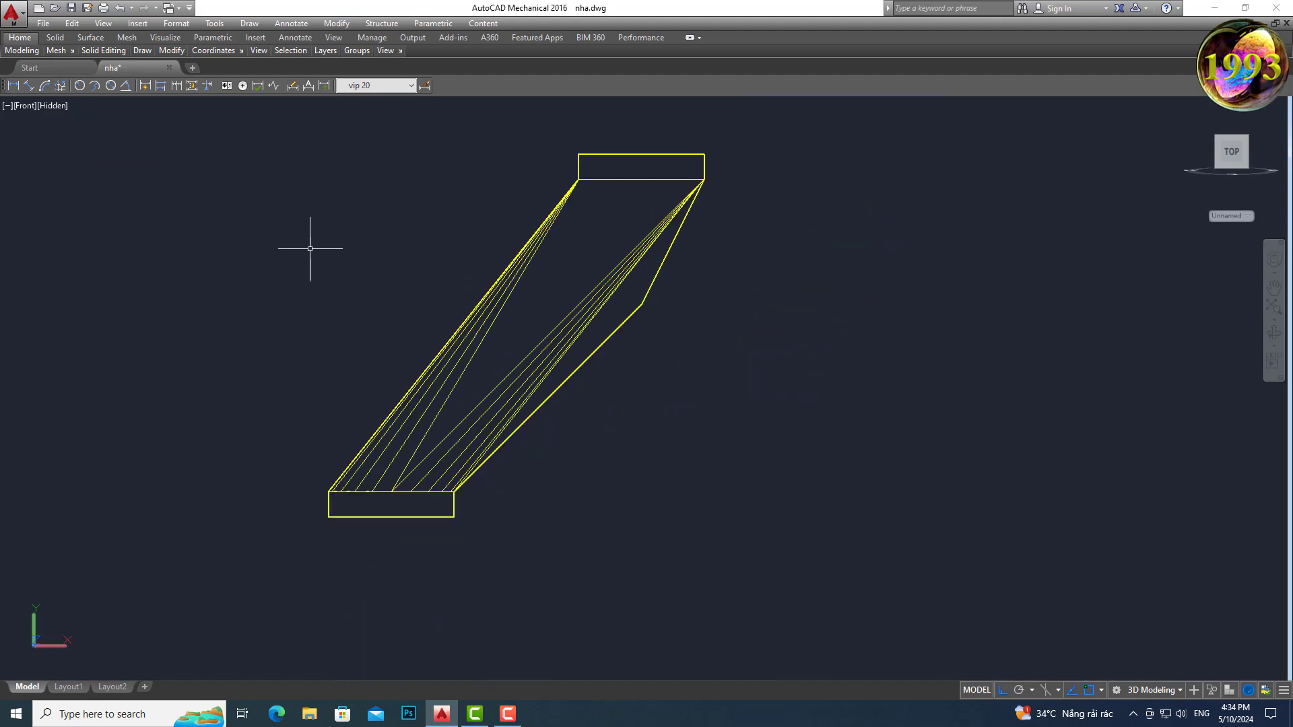
scroll(308, 253, "down", 2)
middle_click_drag(309, 254, 459, 336)
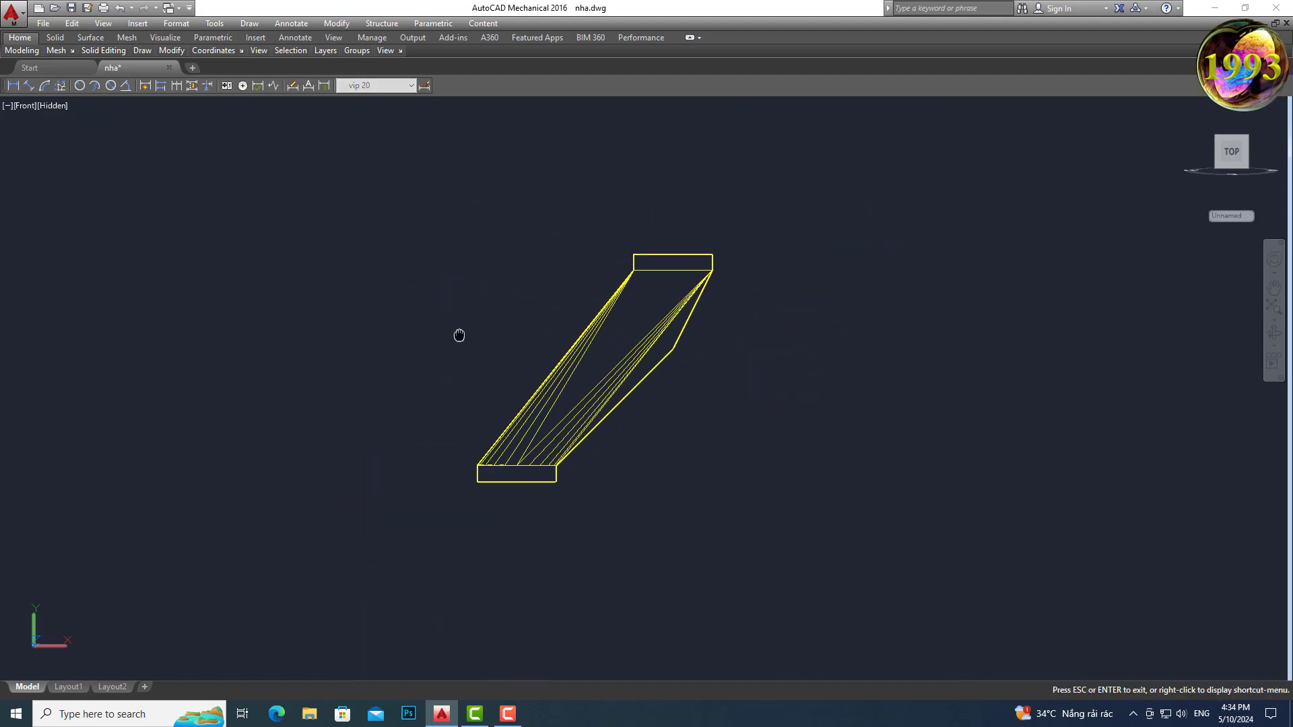
Step: Inspect the duct in SW, SE and NE Isometric views, recentring each
left_click(22, 107)
left_click(61, 227)
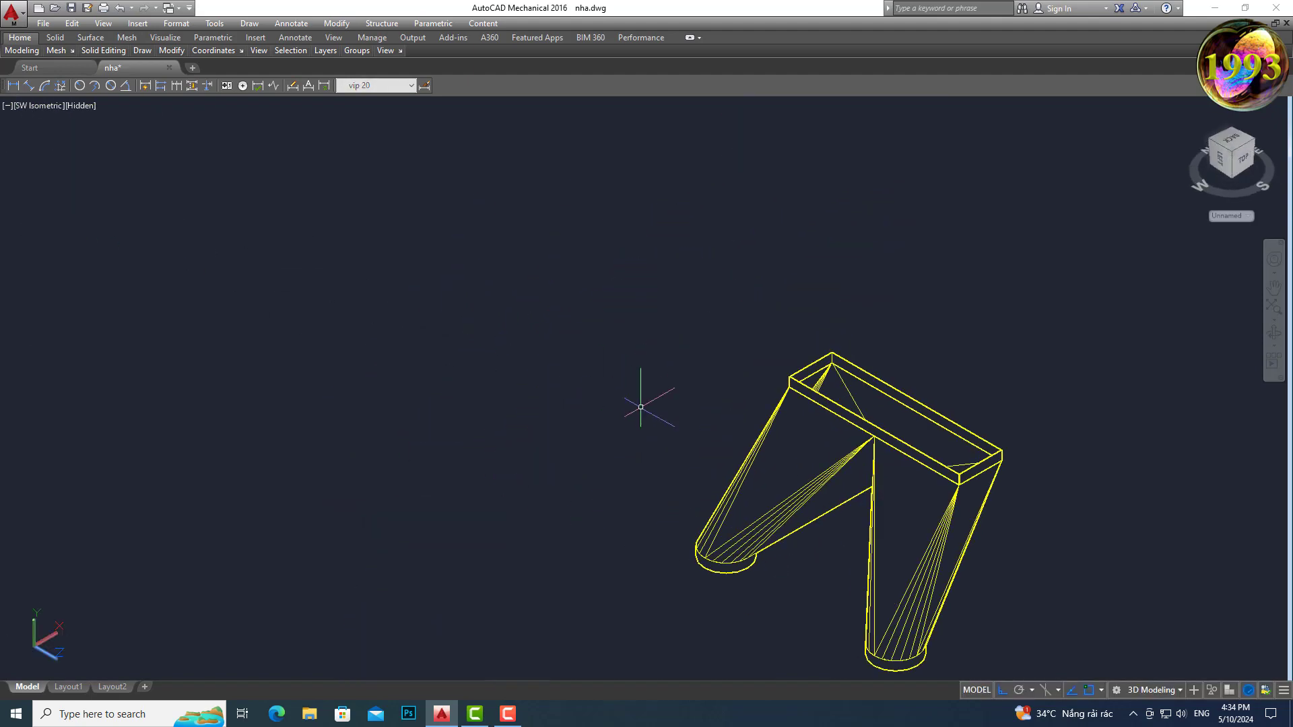
middle_click_drag(641, 407, 432, 303)
left_click(40, 109)
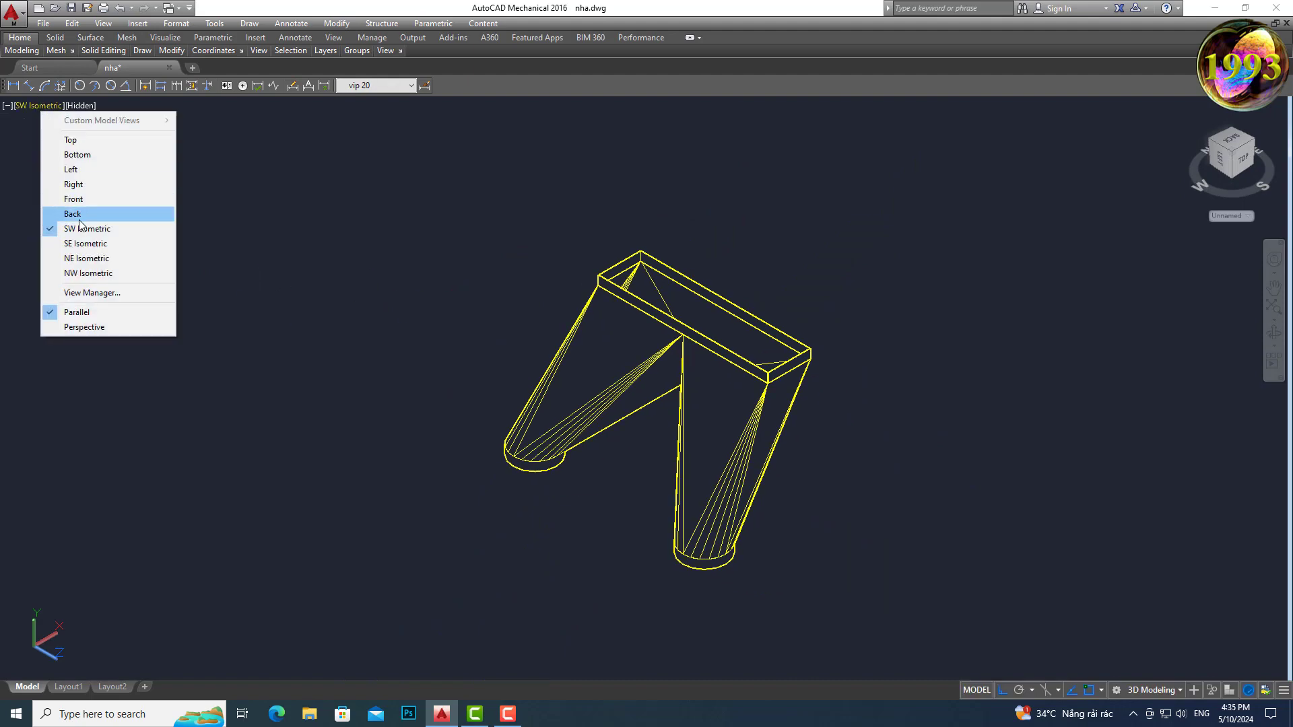
left_click(83, 242)
middle_click_drag(378, 492, 555, 371)
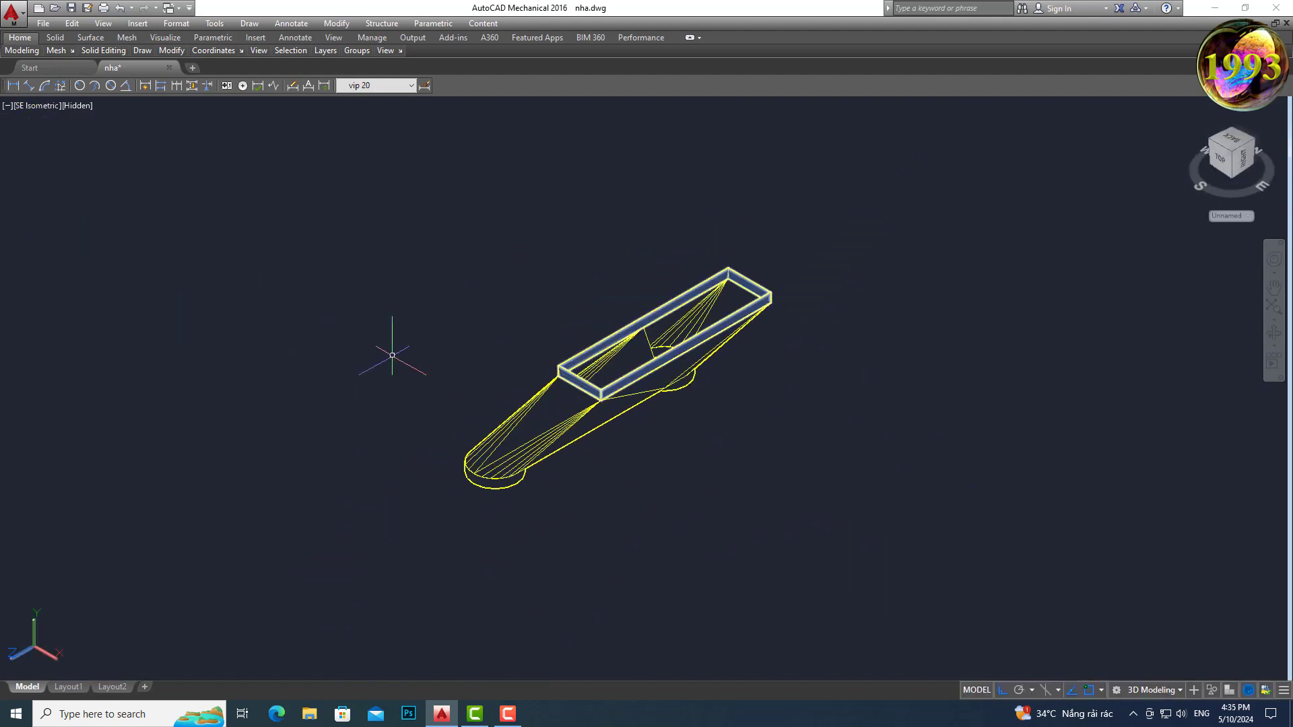
left_click(36, 113)
left_click(75, 258)
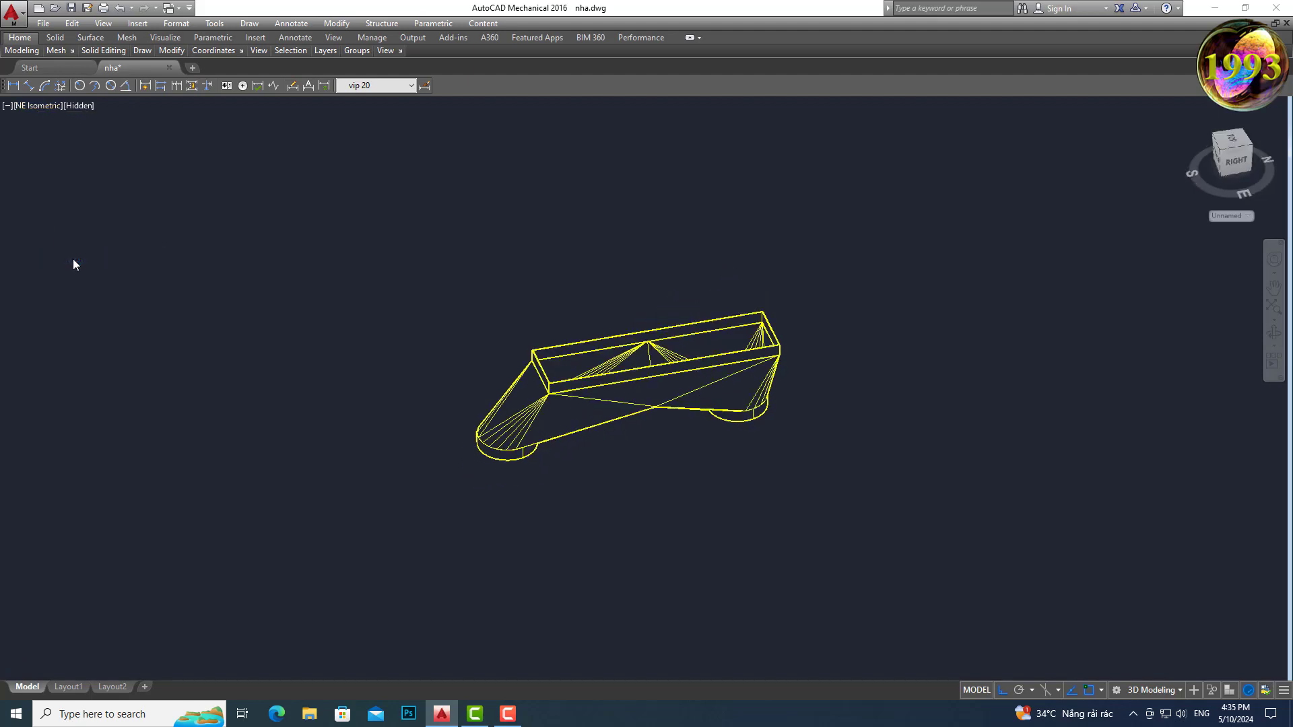
middle_click_drag(324, 321, 509, 407)
Step: Return to SW Isometric, centre the duct and shade it in Conceptual style
left_click(38, 115)
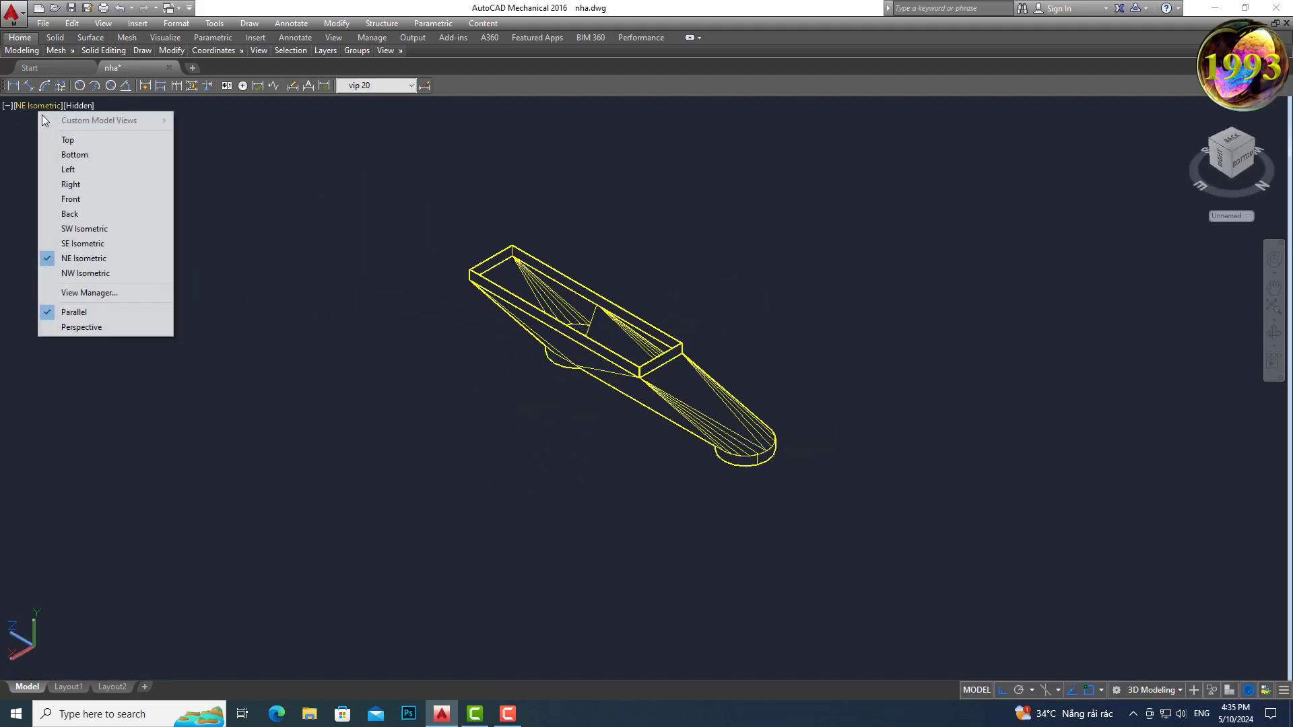
left_click(75, 226)
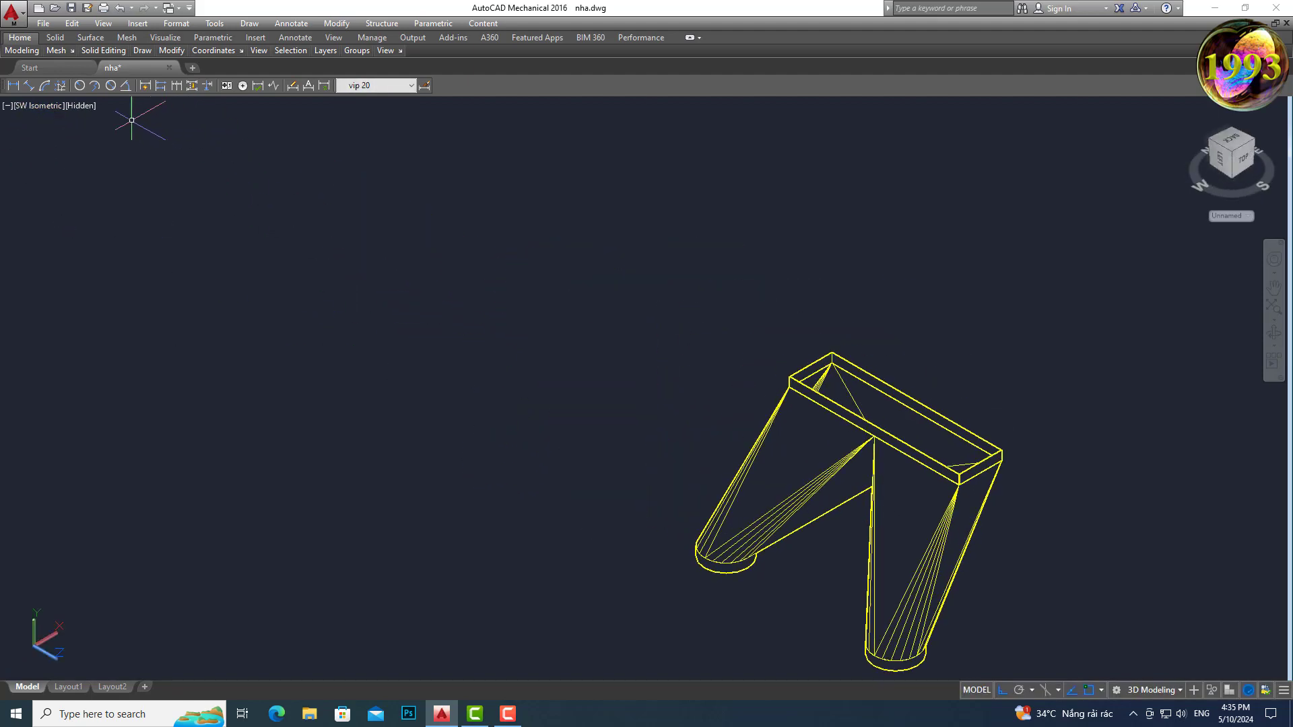
scroll(351, 236, "down", 4)
scroll(505, 425, "up", 1)
scroll(505, 424, "up", 2)
middle_click_drag(454, 367, 590, 414)
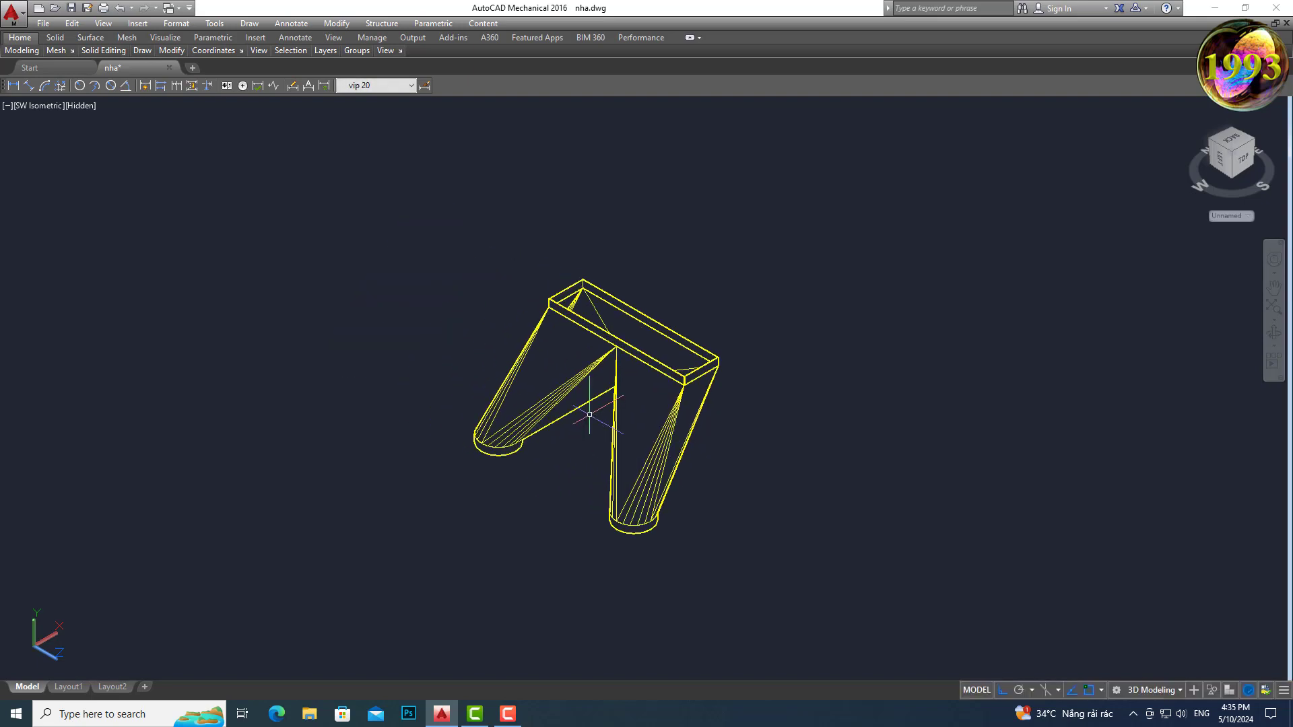
left_click(93, 108)
left_click(128, 154)
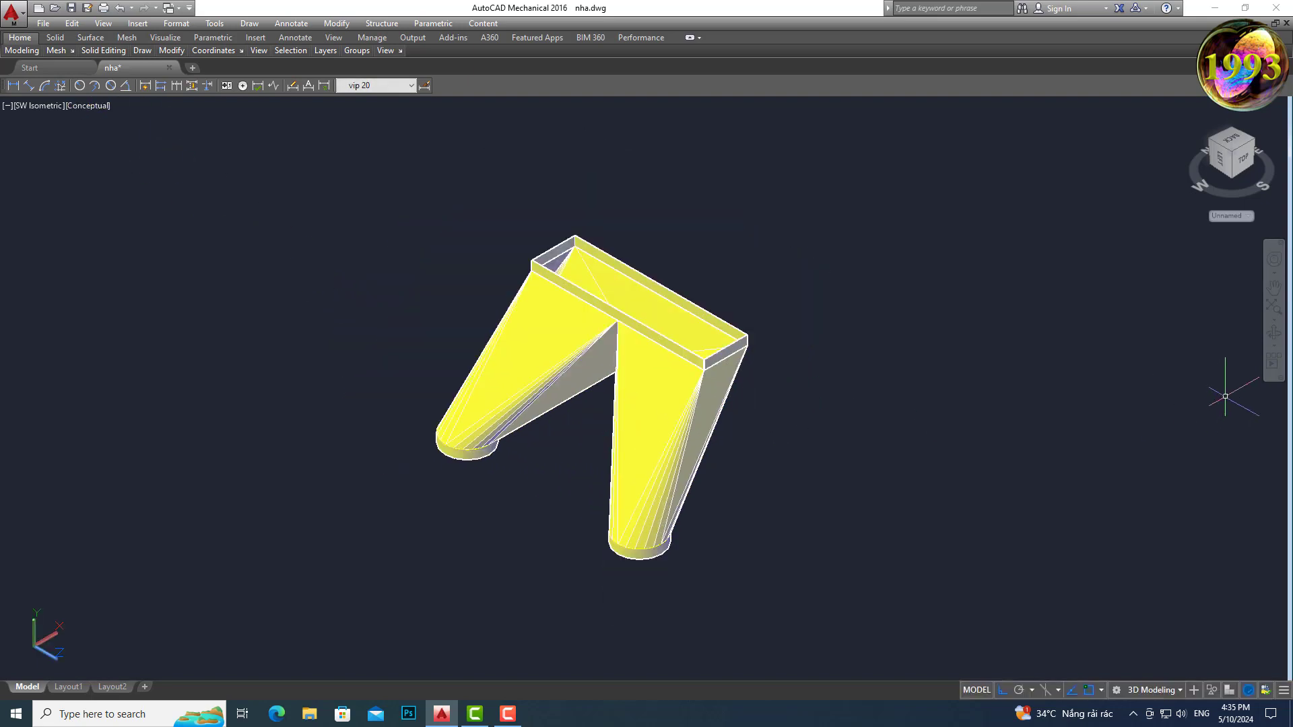
Step: Orbit freely around the duct, ending underneath to view the round outlet openings
left_click(1272, 337)
mouse_move(1134, 361)
left_mouse_down()
mouse_move(672, 433)
mouse_move(814, 393)
mouse_move(996, 395)
mouse_move(892, 465)
mouse_move(905, 466)
mouse_move(846, 471)
mouse_move(927, 497)
mouse_move(793, 483)
left_mouse_up()
middle_click_drag(792, 483, 730, 491, "shift")
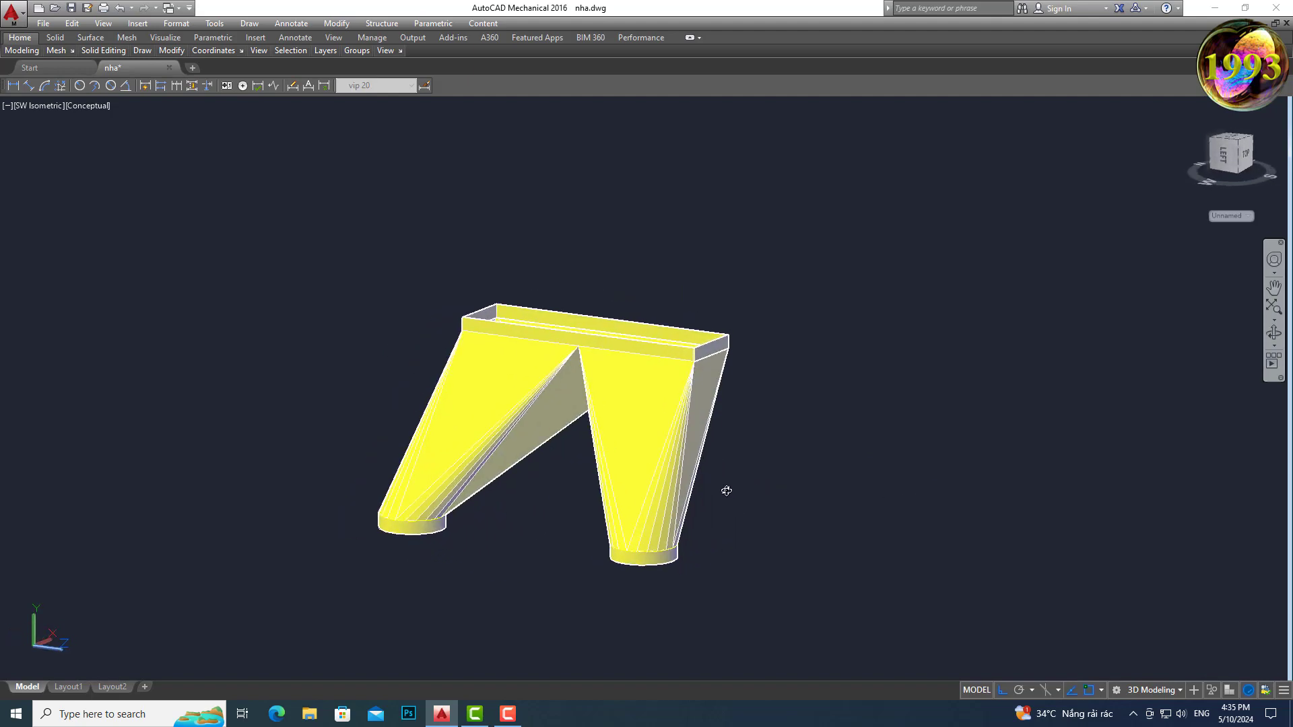
mouse_move(783, 531)
middle_mouse_down()
mouse_move(785, 496)
mouse_move(834, 491)
middle_mouse_up()
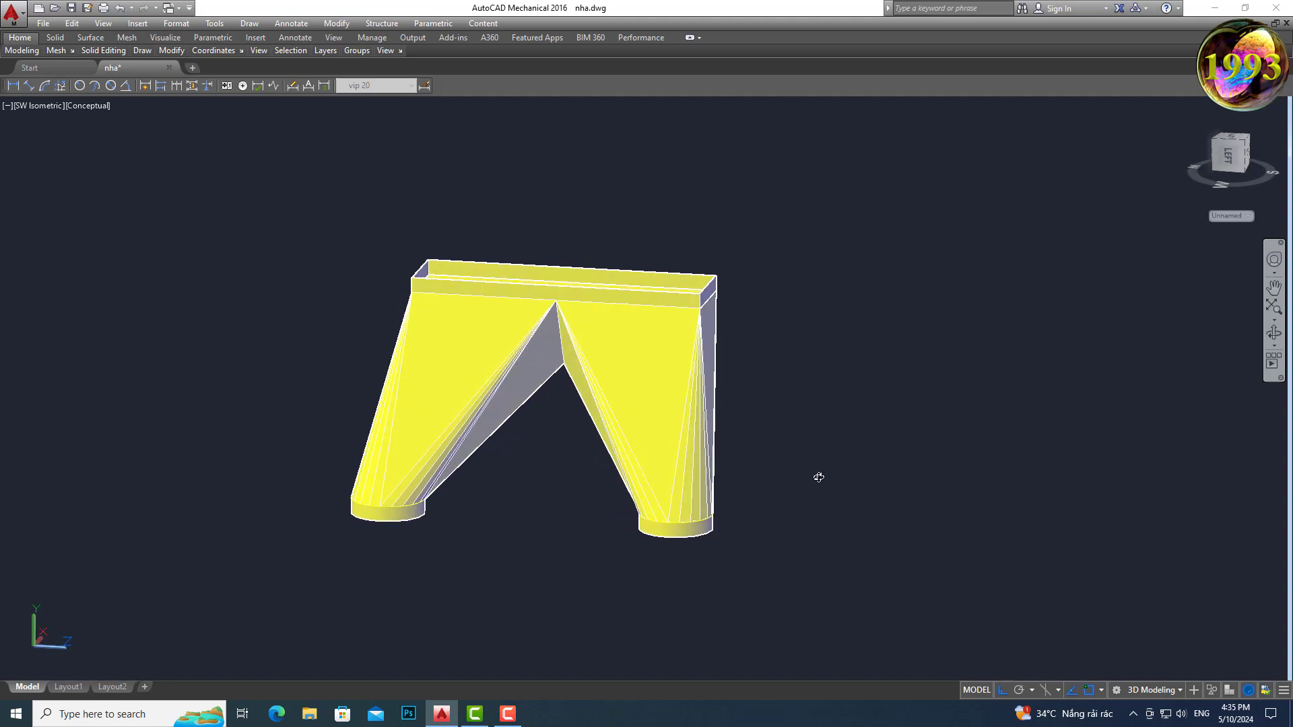
scroll(819, 477, "down", 1)
scroll(819, 476, "down", 1)
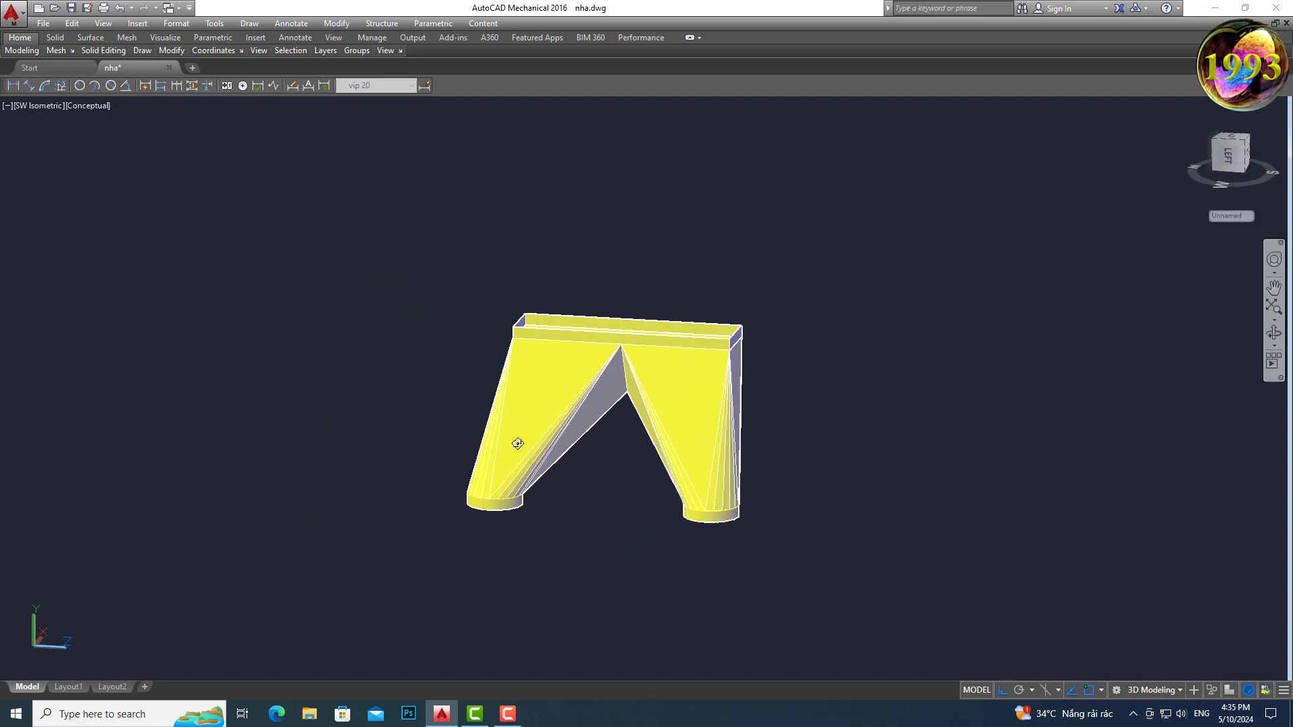
middle_click_drag(518, 443, 879, 436, "shift")
mouse_move(597, 495)
middle_mouse_down("shift")
mouse_move(523, 468)
mouse_move(733, 286)
mouse_move(618, 519)
mouse_move(599, 446)
mouse_move(863, 534)
middle_mouse_up("shift")
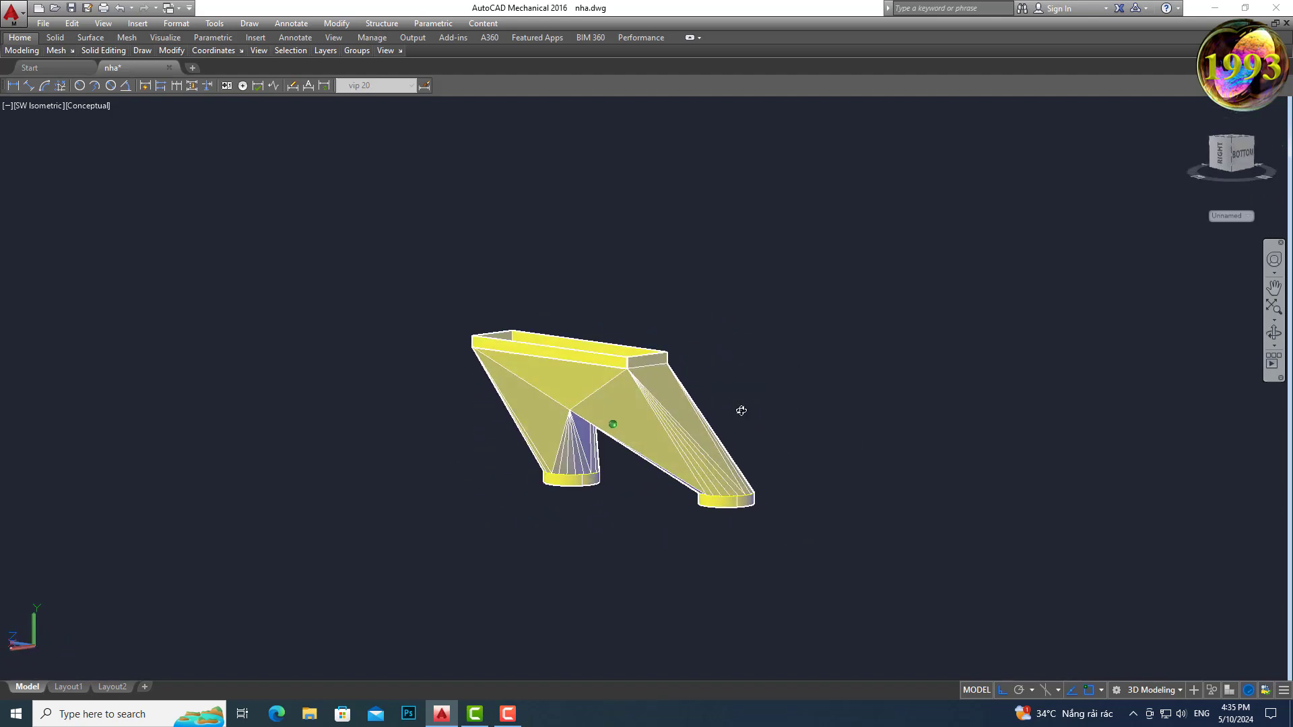
mouse_move(741, 410)
middle_mouse_down("shift")
mouse_move(251, 304)
mouse_move(640, 312)
middle_mouse_up("shift")
mouse_move(694, 364)
middle_mouse_down("shift")
mouse_move(427, 373)
mouse_move(613, 418)
mouse_move(461, 420)
mouse_move(746, 395)
middle_mouse_up("shift")
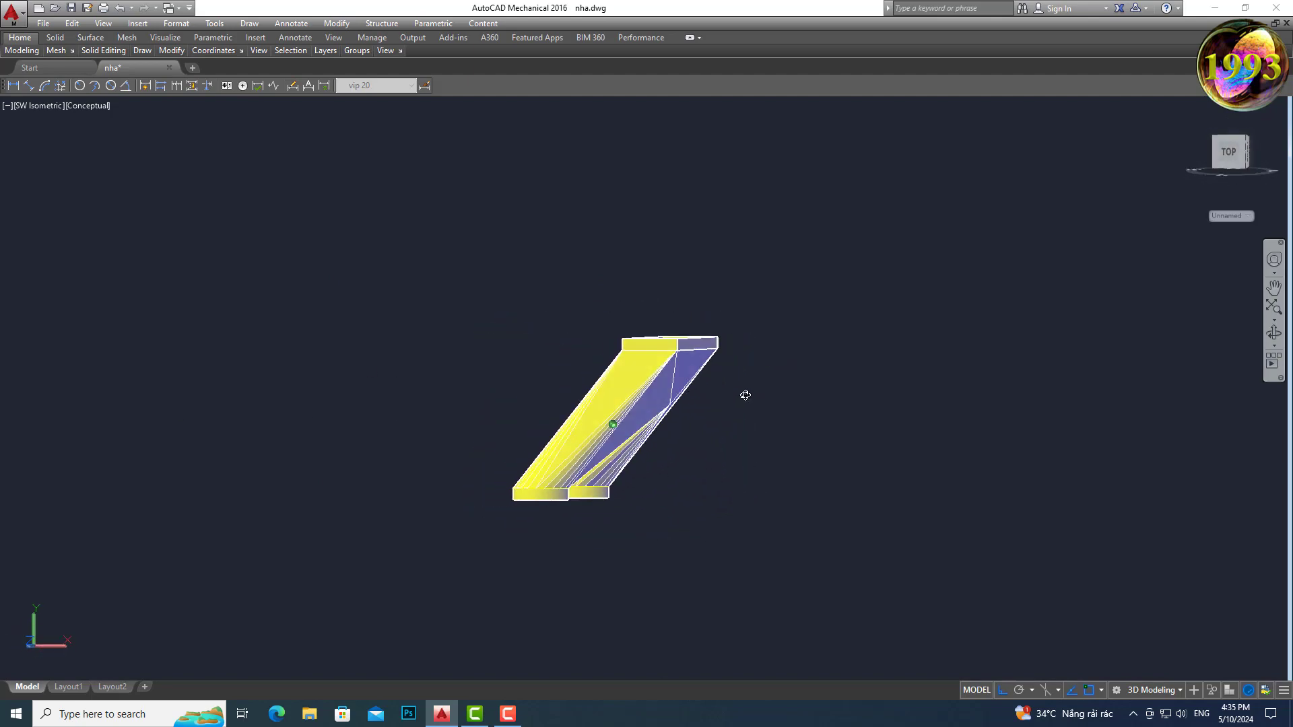
mouse_move(468, 439)
middle_mouse_down("shift")
mouse_move(881, 410)
mouse_move(454, 442)
mouse_move(506, 406)
mouse_move(976, 413)
mouse_move(595, 435)
mouse_move(586, 566)
mouse_move(704, 367)
mouse_move(795, 372)
mouse_move(837, 523)
mouse_move(808, 240)
mouse_move(633, 518)
mouse_move(592, 274)
mouse_move(580, 479)
mouse_move(624, 437)
middle_mouse_up("shift")
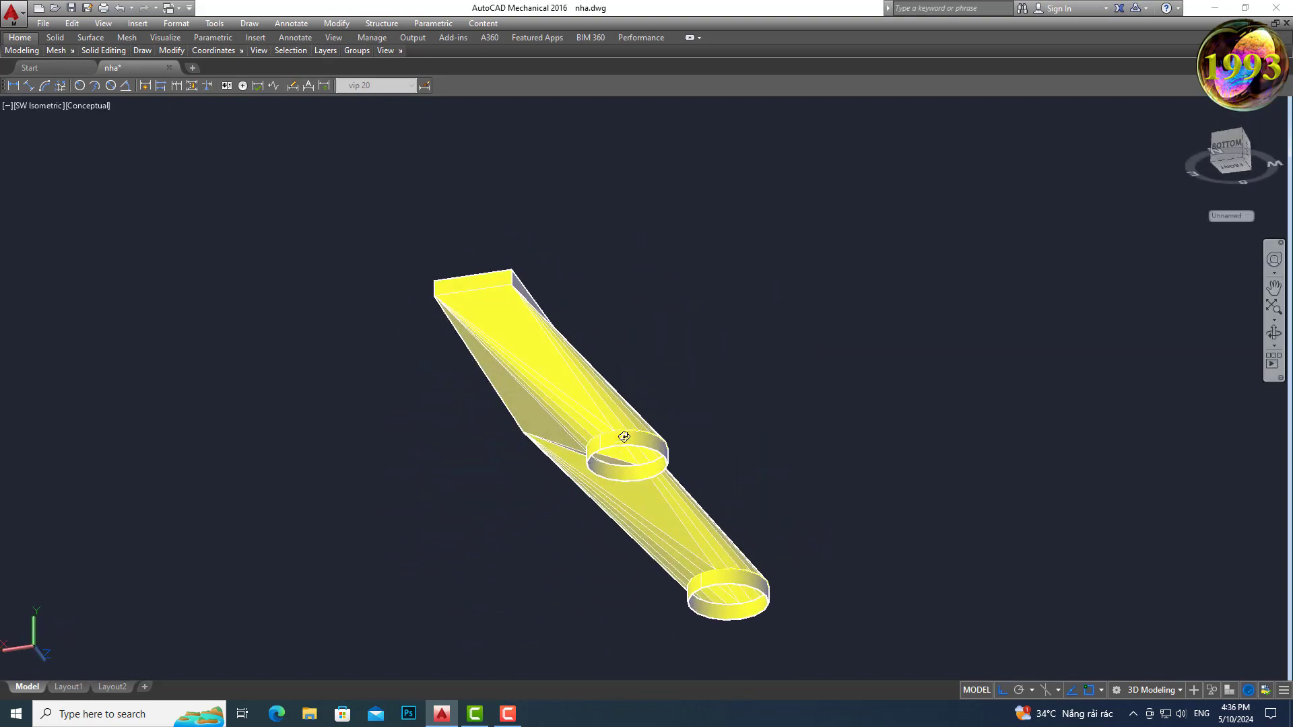